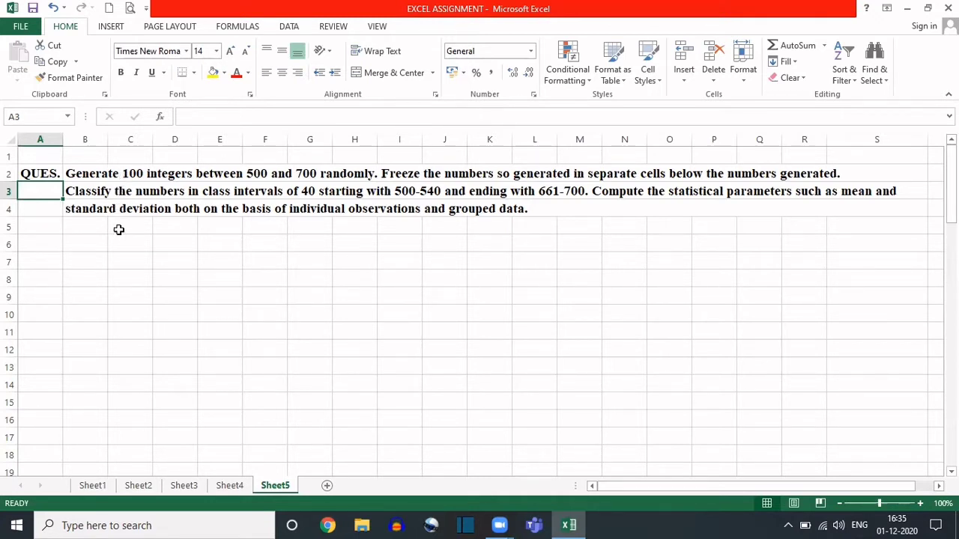
Enter the formula =RANDBETWEEN(500,700) in cell B6 to generate a random integer
{"action": "left_click", "coordinate": [84, 242]}
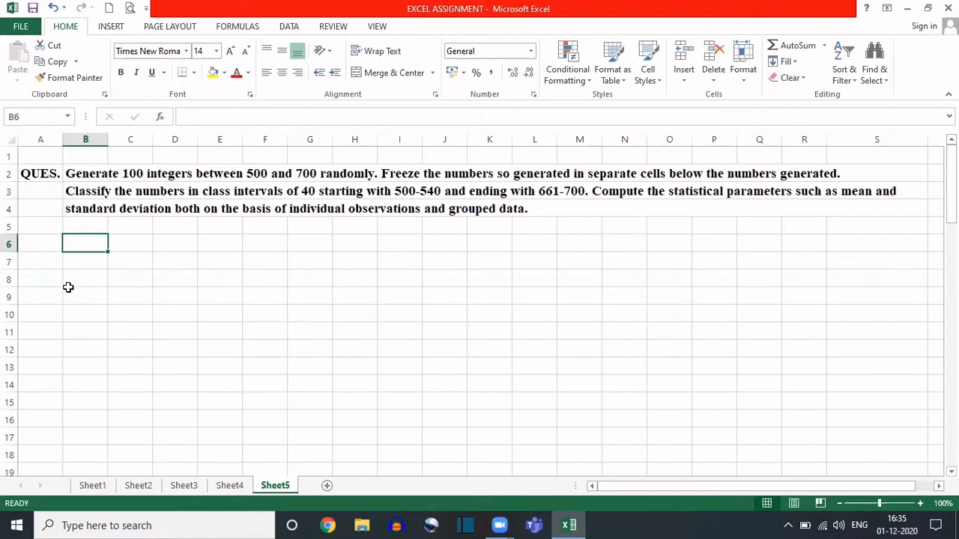
{"action": "type", "text": "=RAN"}
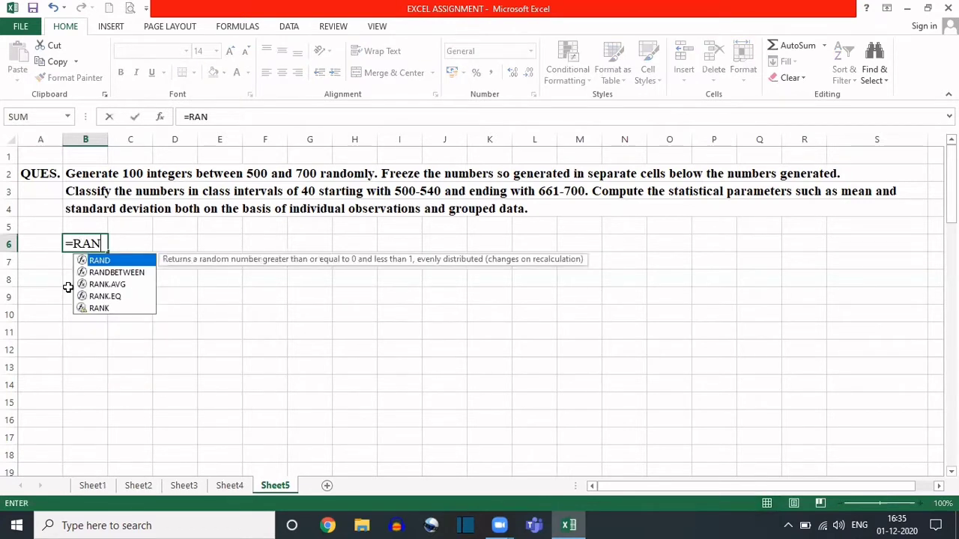
{"action": "double_click", "coordinate": [119, 273]}
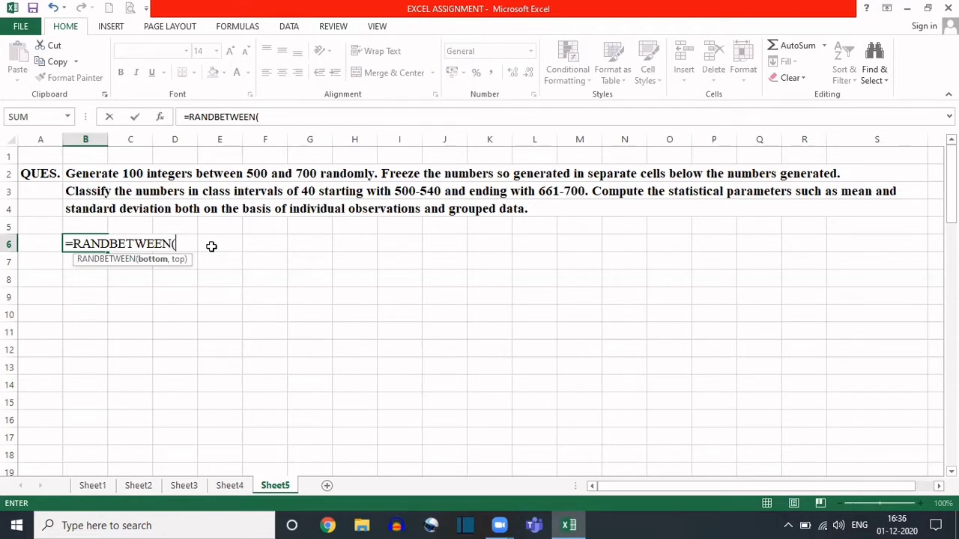
{"action": "type", "text": "500,700"}
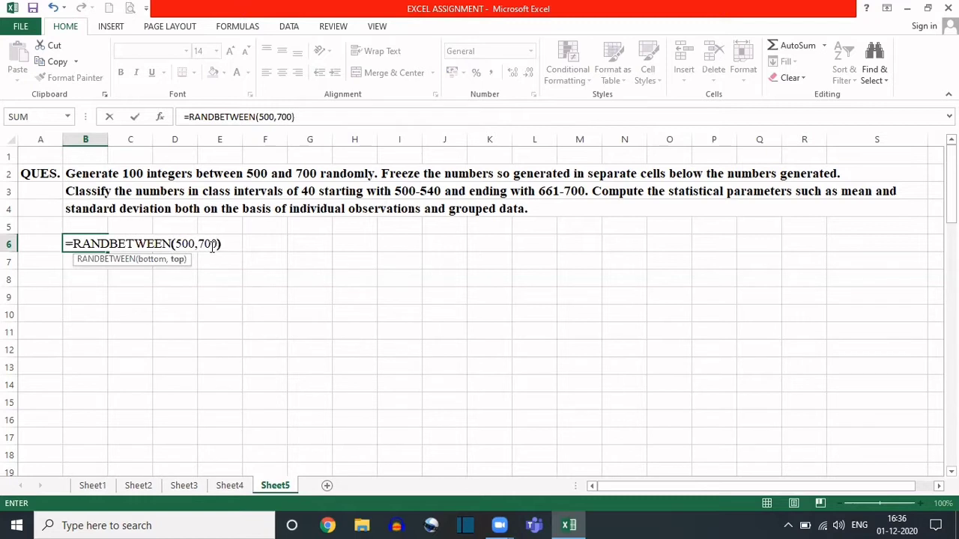
{"action": "key", "text": "Return"}
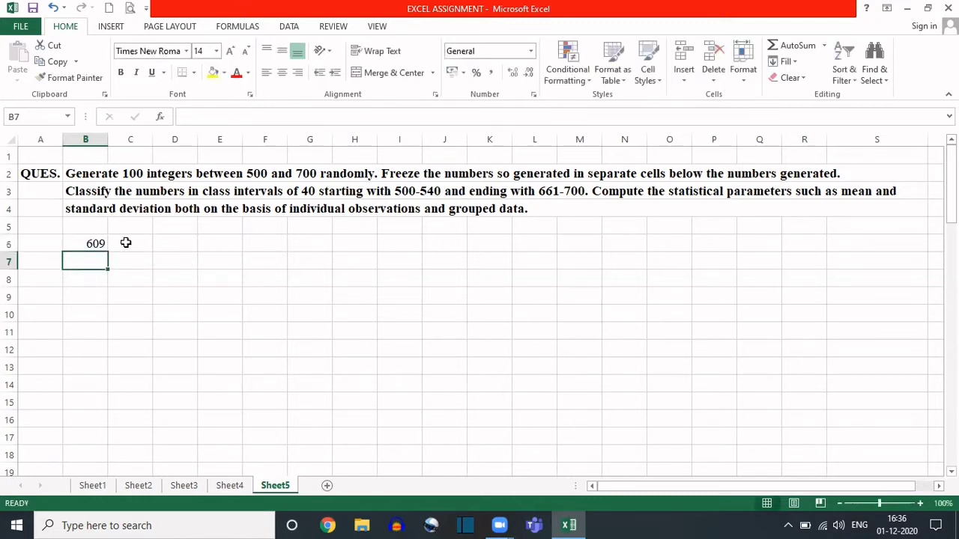
Fill the B6 formula down to B18 and clear the surplus cells B16:B18, keeping ten rows
{"action": "left_click", "coordinate": [88, 243]}
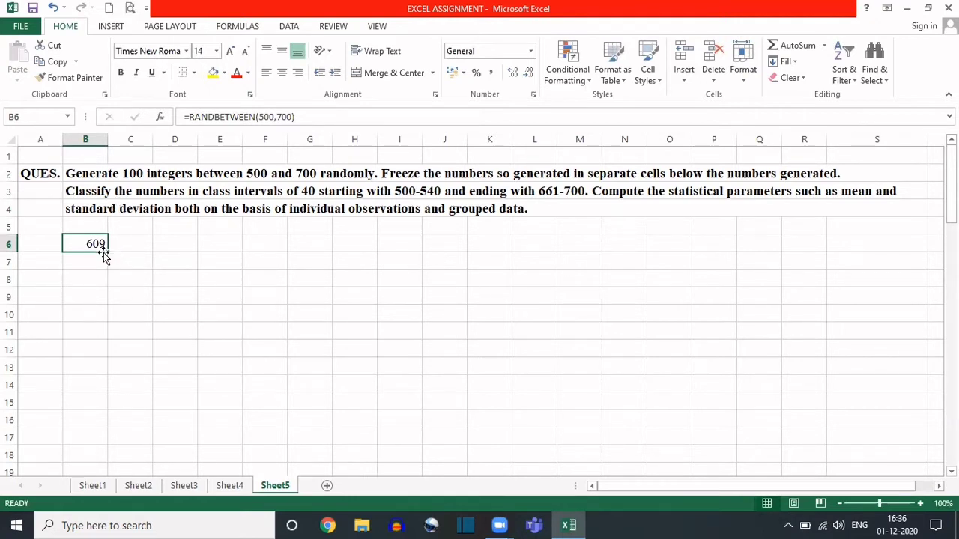
{"action": "left_click_drag", "start_coordinate": [107, 254], "coordinate": [107, 461]}
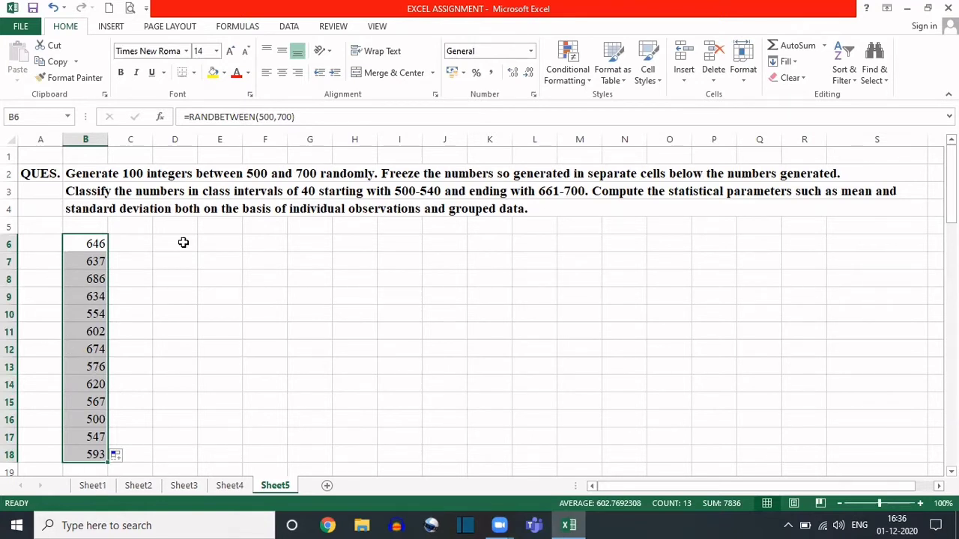
{"action": "left_click", "coordinate": [96, 244]}
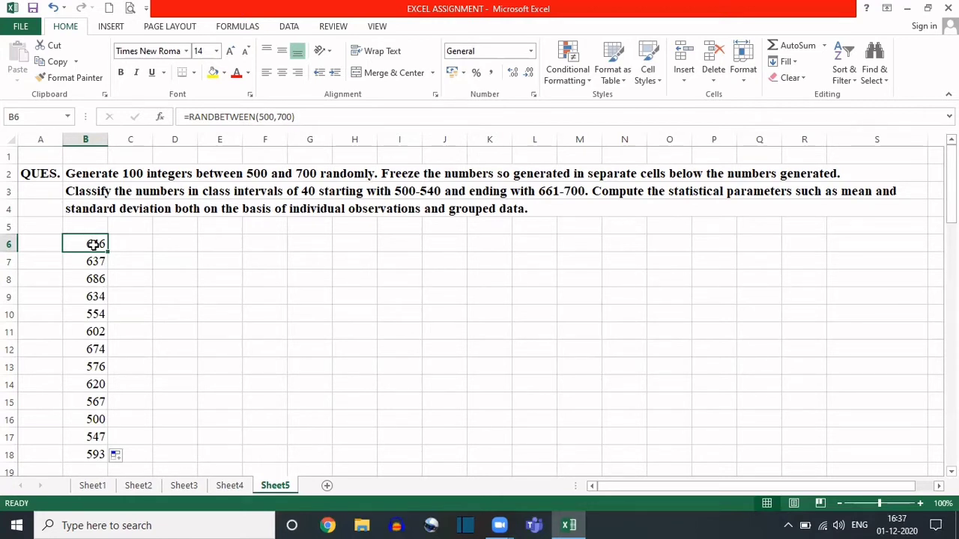
{"action": "left_click", "coordinate": [95, 418]}
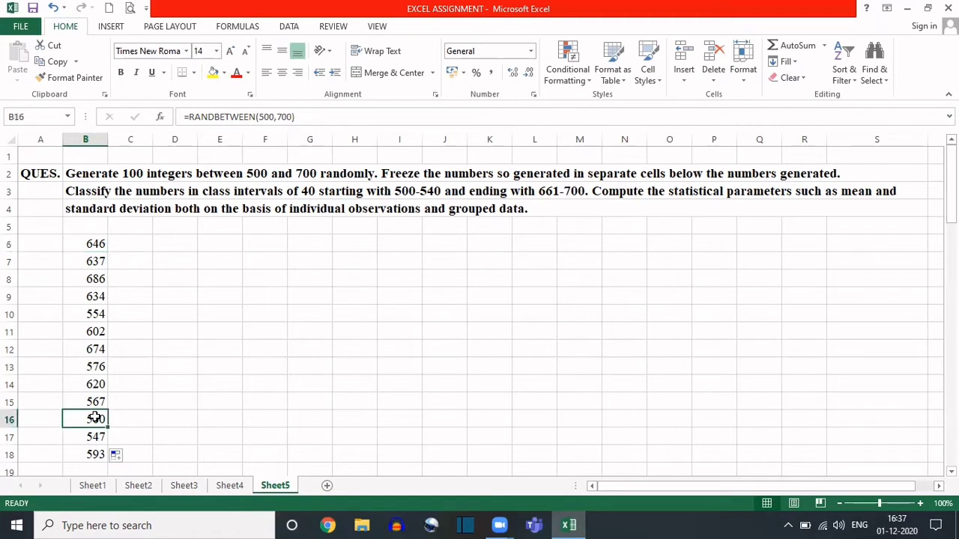
{"action": "key", "text": "shift+Down"}
{"action": "key", "text": "shift+Down"}
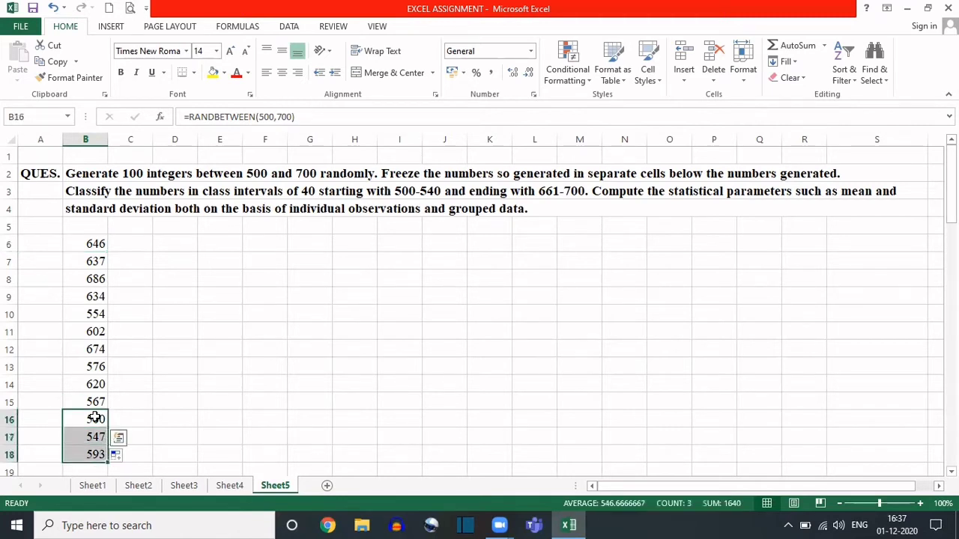
{"action": "key", "text": "Delete"}
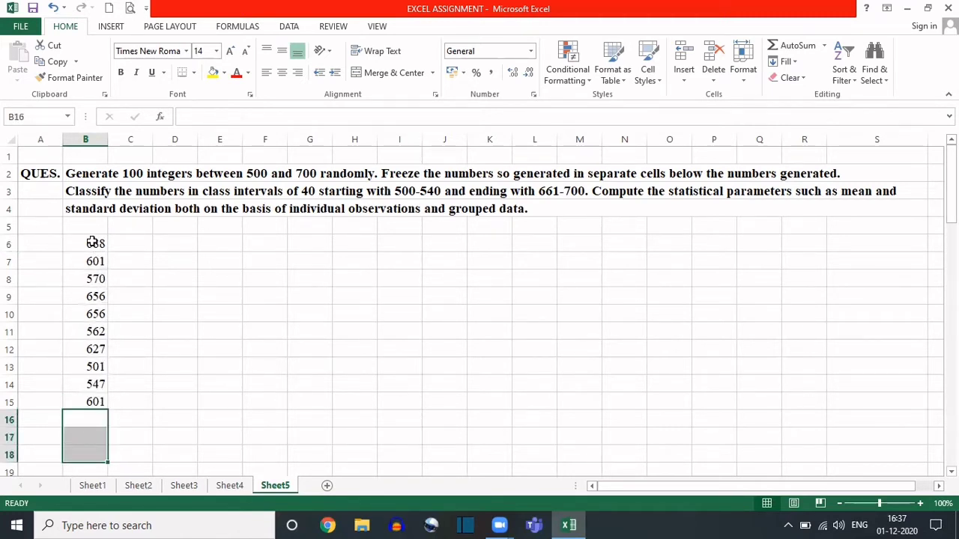
Extend the random-number formulas in B6:B15 across to column K, filling a ten-by-ten block
{"action": "left_click_drag", "start_coordinate": [91, 241], "coordinate": [100, 397]}
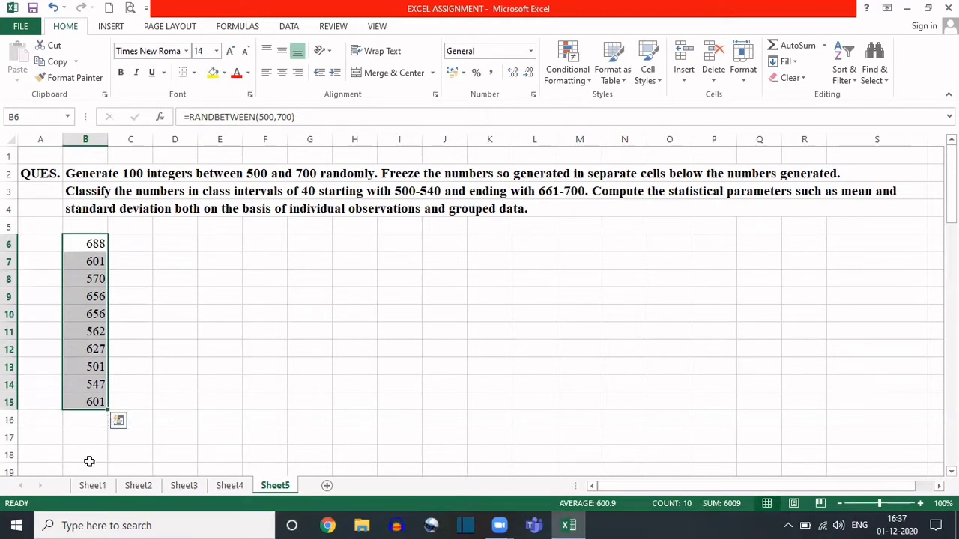
{"action": "left_click_drag", "start_coordinate": [110, 411], "coordinate": [500, 414]}
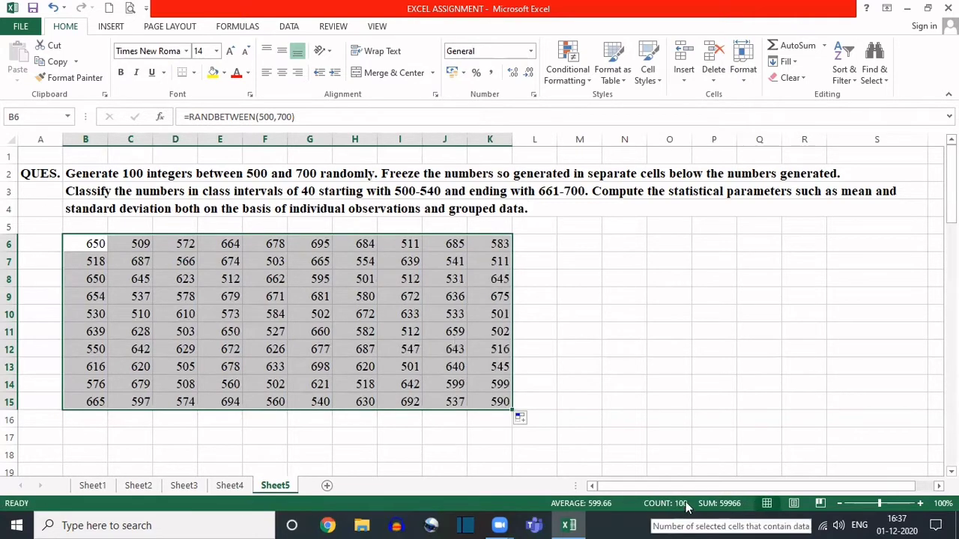
Re-enter the unchanged formula in B6 to recalculate the random numbers
{"action": "left_click", "coordinate": [90, 242]}
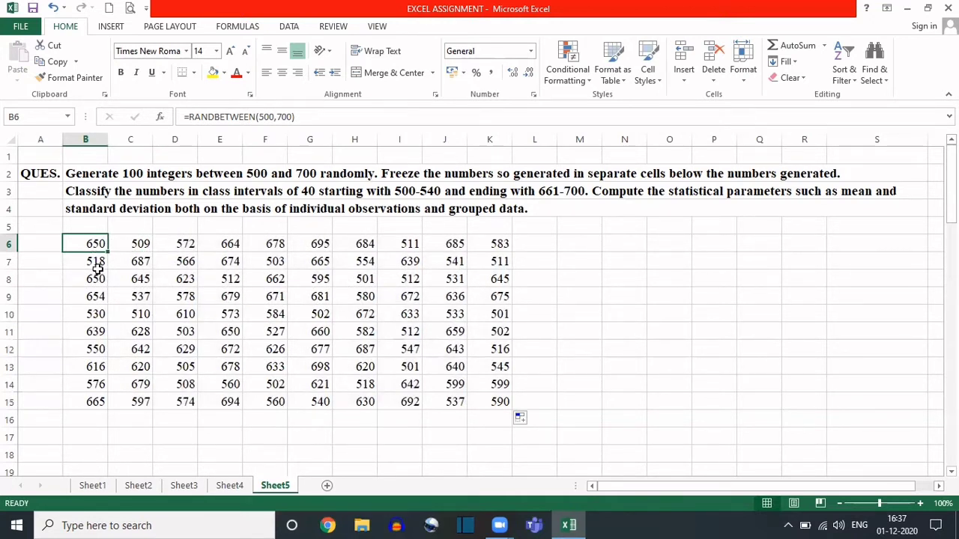
{"action": "double_click", "coordinate": [88, 240]}
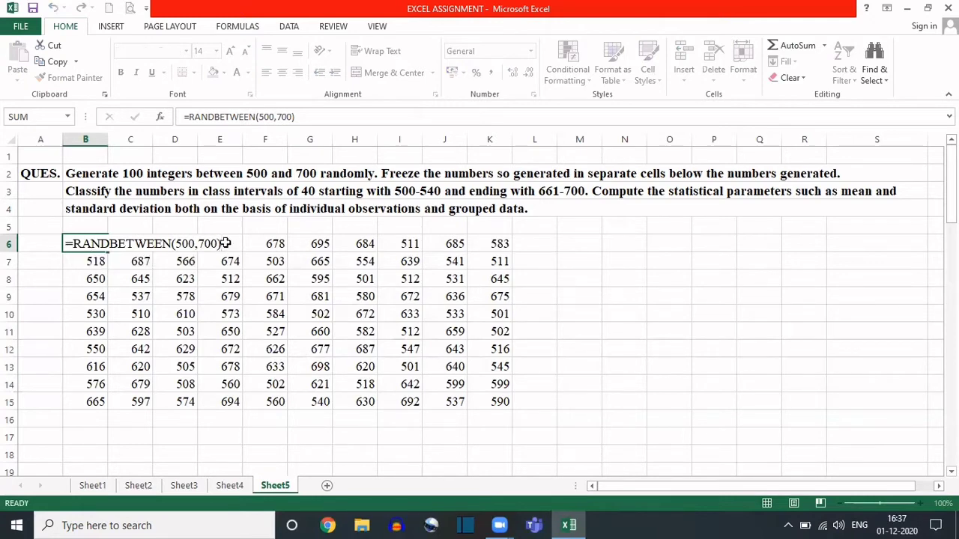
{"action": "key", "text": "Return"}
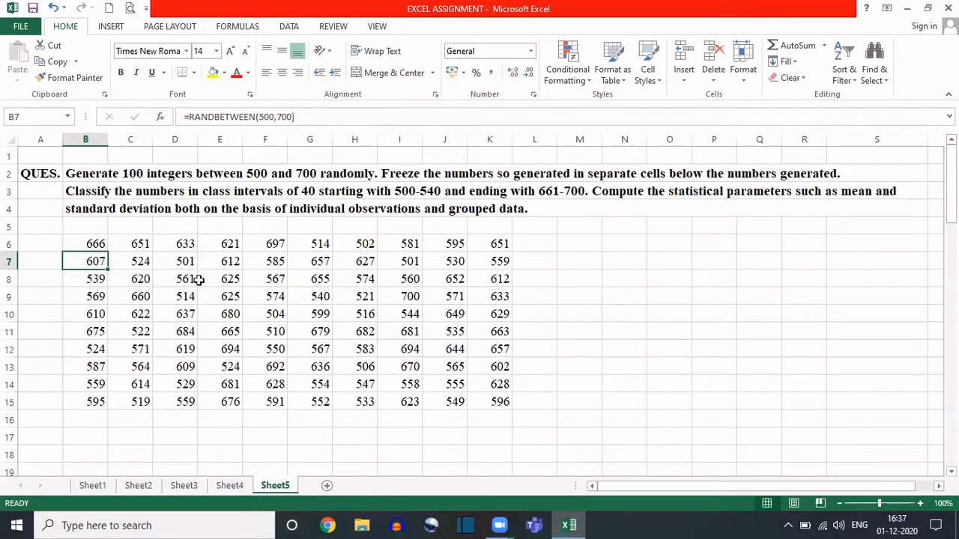
{"action": "left_click", "coordinate": [124, 279]}
{"action": "key", "text": "Return"}
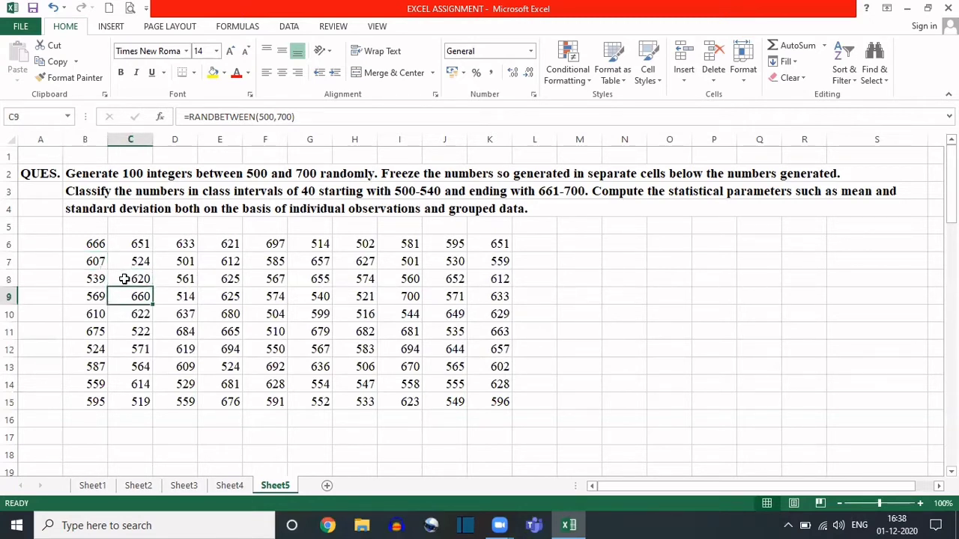
Enter A in M6 and B in M7 to trigger recalculation of the random numbers, and clear both entries
{"action": "left_click", "coordinate": [583, 242]}
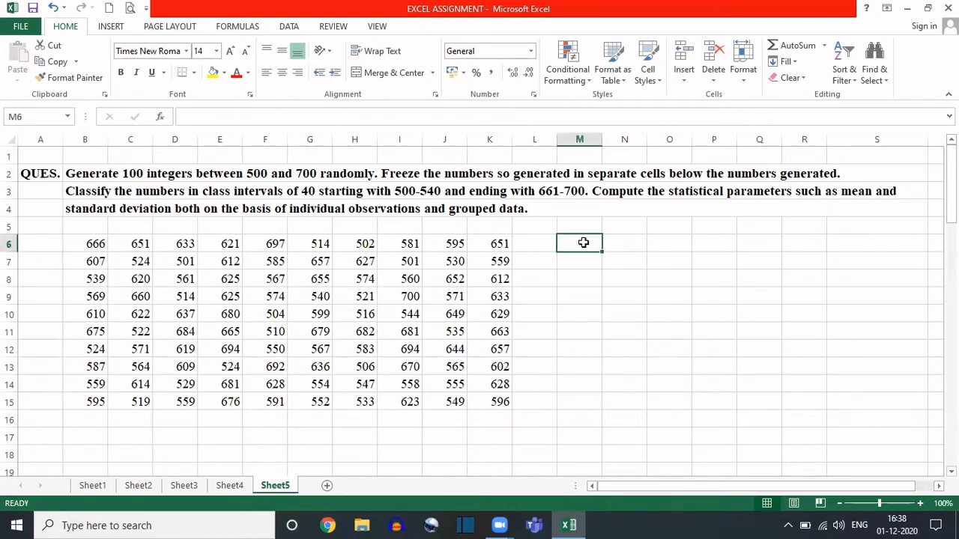
{"action": "type", "text": "A"}
{"action": "key", "text": "Return"}
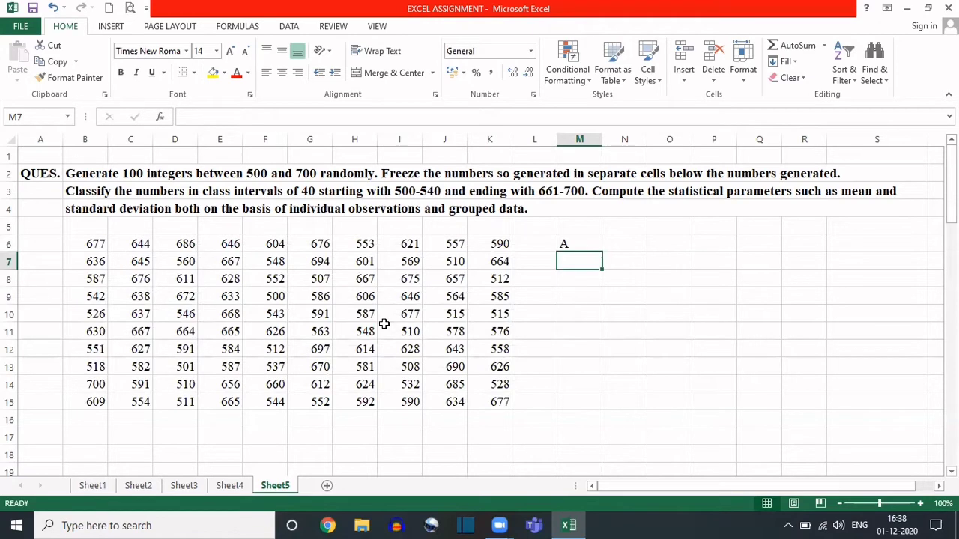
{"action": "type", "text": "B"}
{"action": "key", "text": "Return"}
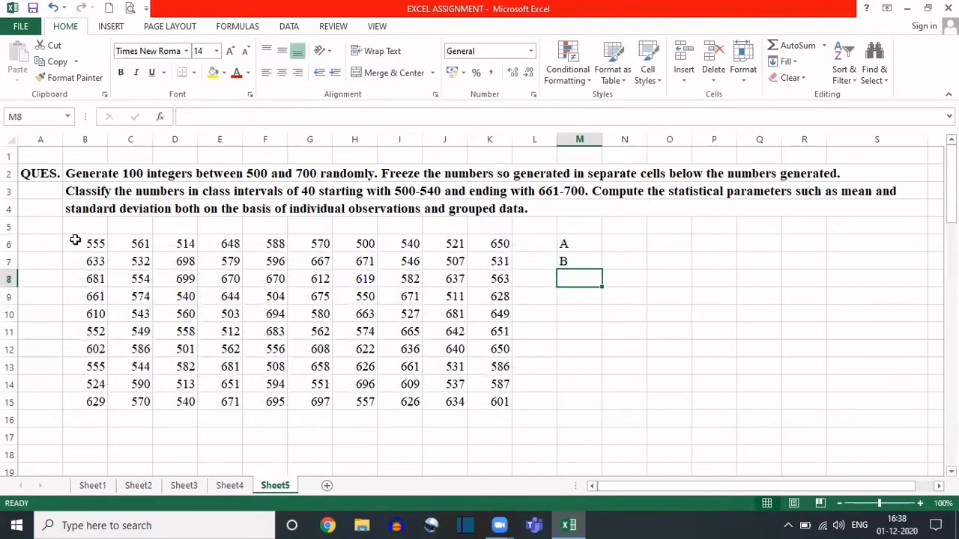
{"action": "left_click_drag", "start_coordinate": [75, 239], "coordinate": [485, 404]}
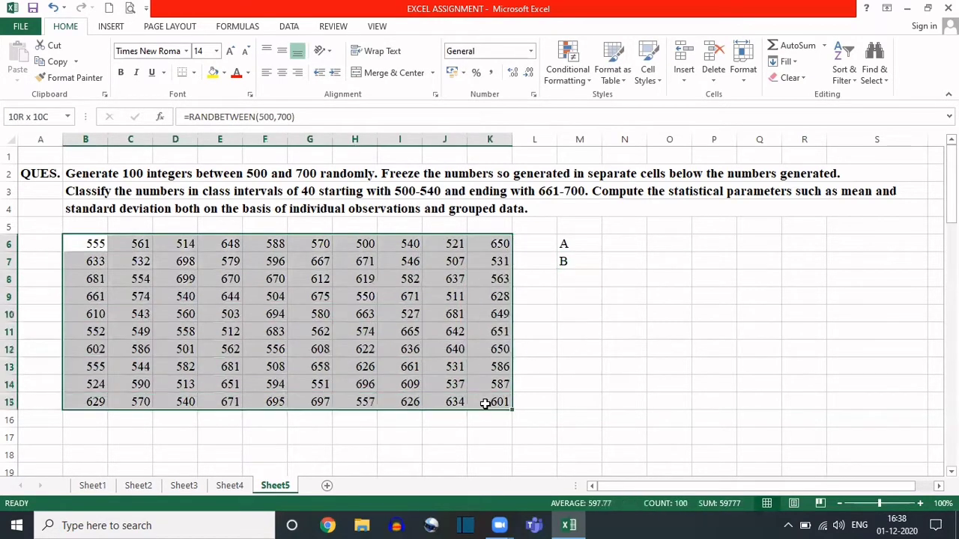
{"action": "left_click_drag", "start_coordinate": [567, 241], "coordinate": [576, 282]}
{"action": "key", "text": "Delete"}
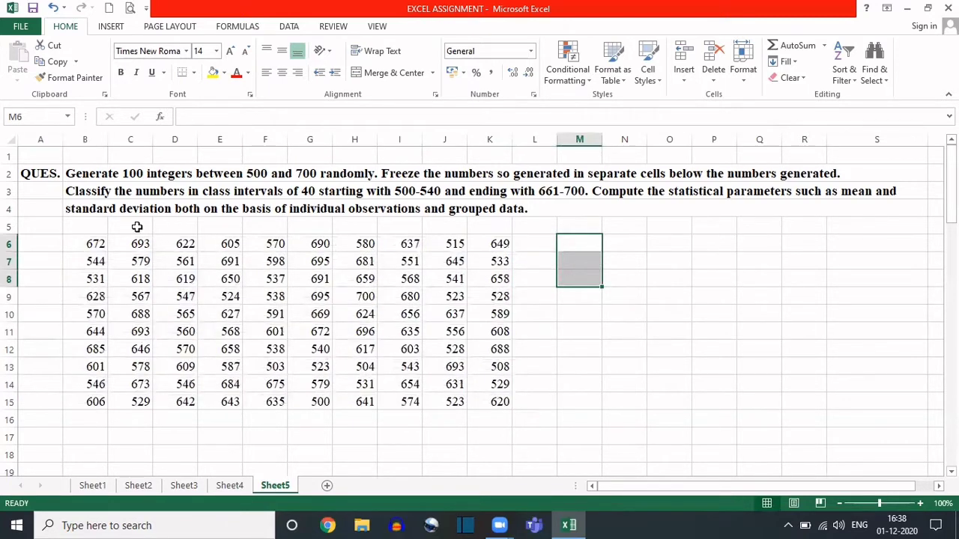
Merge and center B5:K5 above the number block and enter the heading RANDOM DATA
{"action": "left_click", "coordinate": [94, 226]}
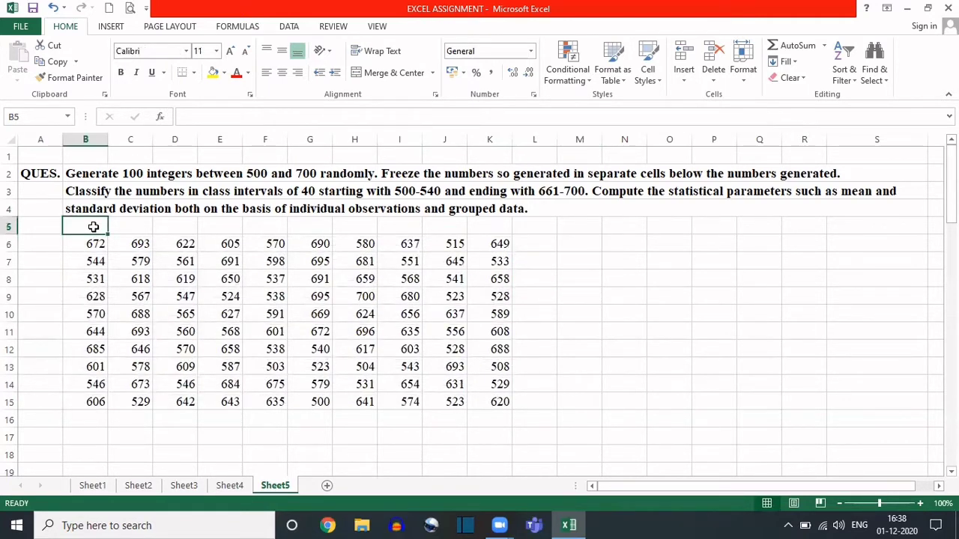
{"action": "left_click_drag", "start_coordinate": [94, 226], "coordinate": [492, 225]}
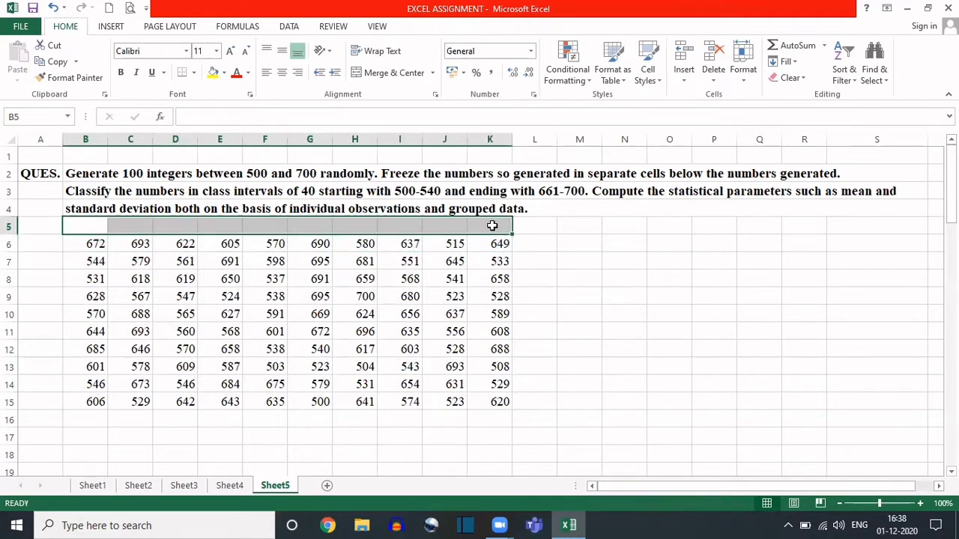
{"action": "left_click", "coordinate": [389, 74]}
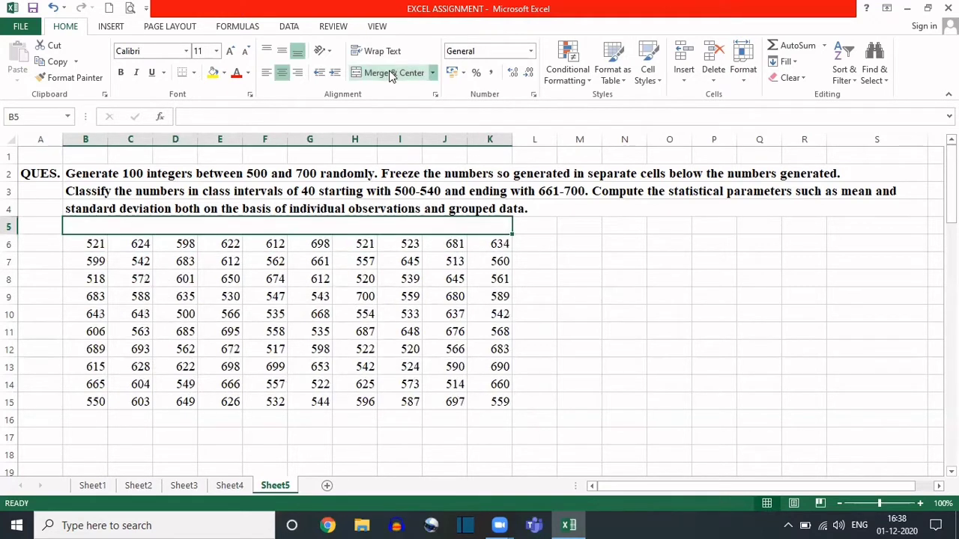
{"action": "type", "text": "RANDO"}
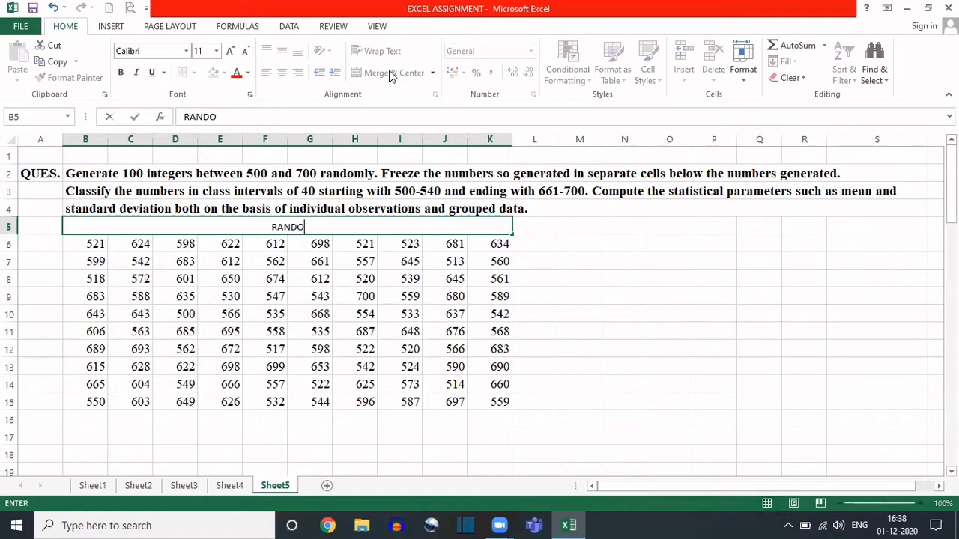
{"action": "type", "text": "M DATA"}
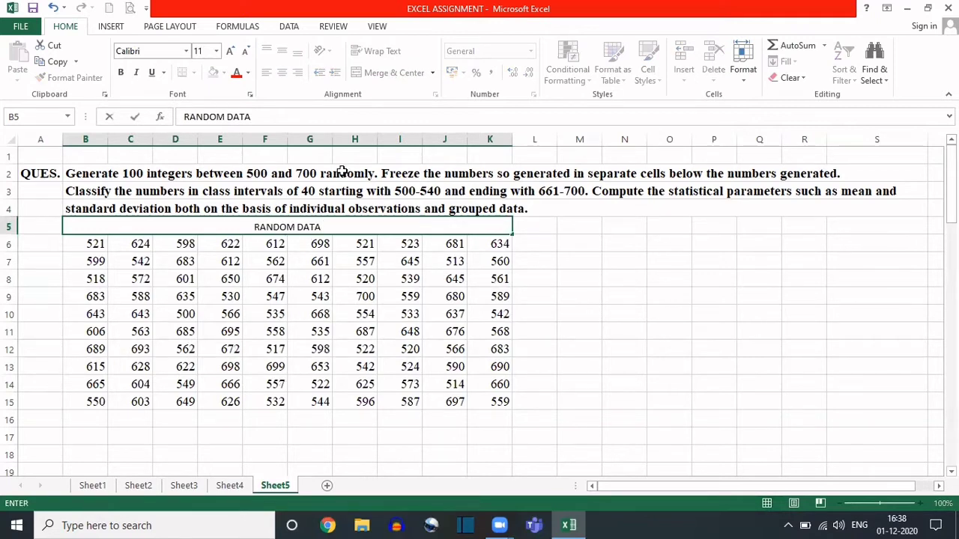
{"action": "left_click", "coordinate": [311, 261]}
Make the RANDOM DATA heading bold
{"action": "left_click", "coordinate": [287, 226]}
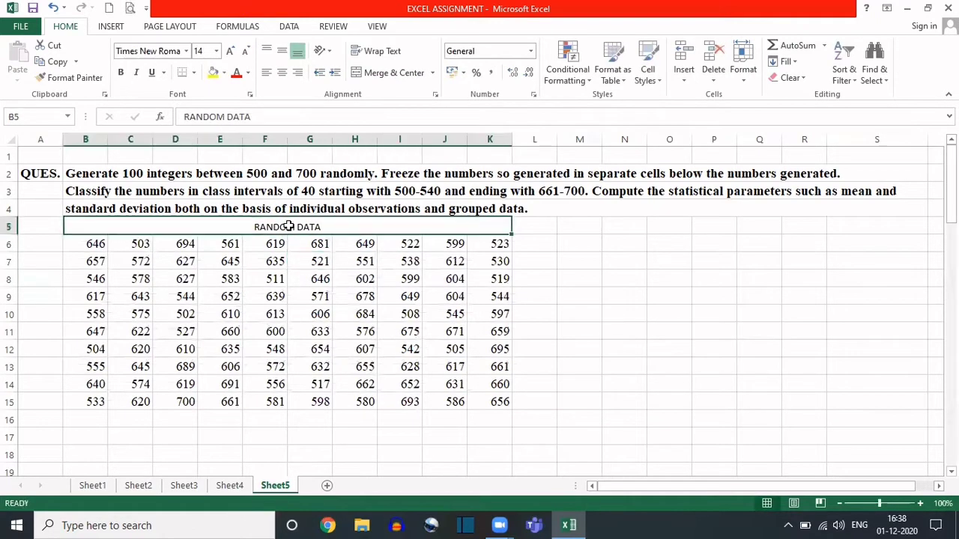
{"action": "key", "text": "ctrl+b"}
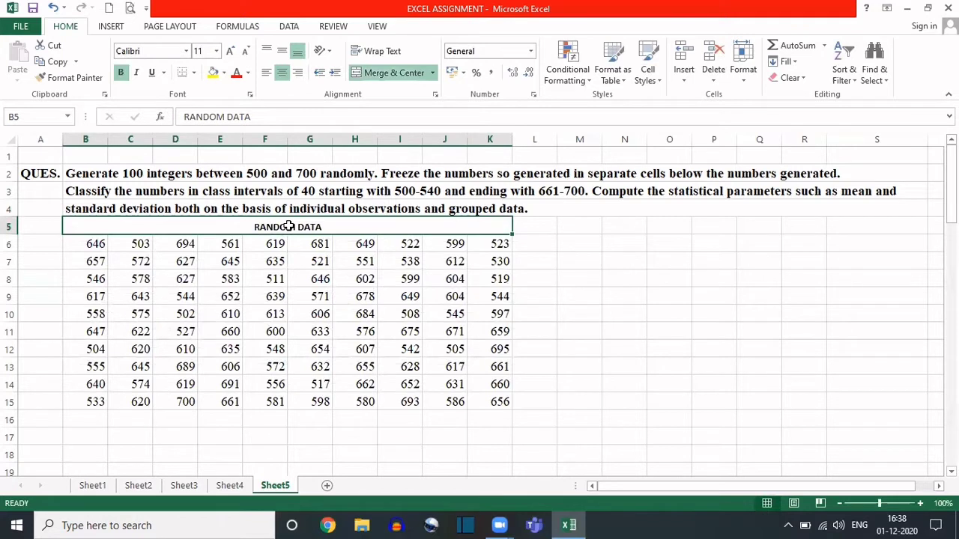
{"action": "left_click", "coordinate": [381, 346]}
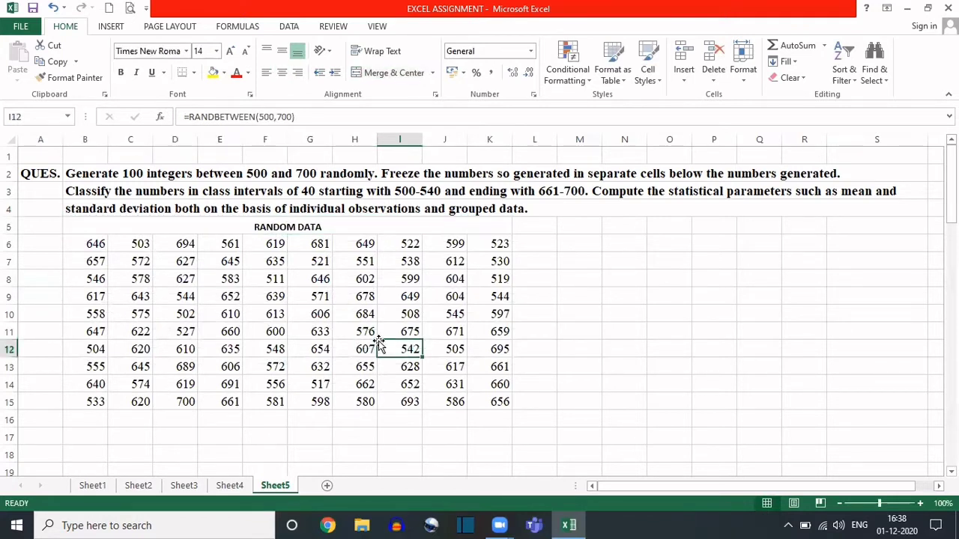
Copy the whole block of random numbers in B6:K15
{"action": "left_click", "coordinate": [90, 242]}
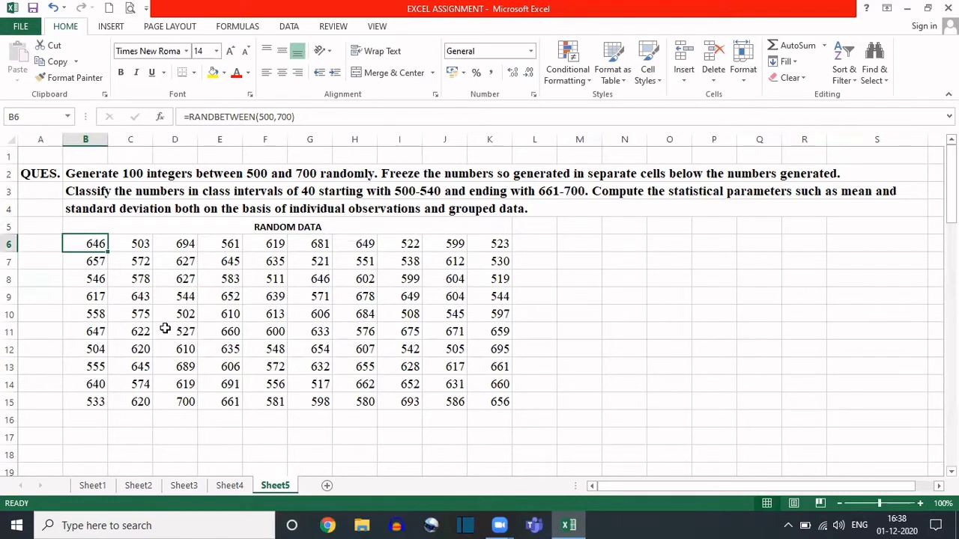
{"action": "key", "text": "shift+Right"}
{"action": "key", "text": "shift+Right"}
{"action": "key", "text": "shift+Right"}
{"action": "key", "text": "shift+Right"}
{"action": "key", "text": "shift+Right"}
{"action": "key", "text": "shift+Right"}
{"action": "key", "text": "shift+Right"}
{"action": "key", "text": "shift+Right"}
{"action": "key", "text": "shift+Right"}
{"action": "key", "text": "shift+Right"}
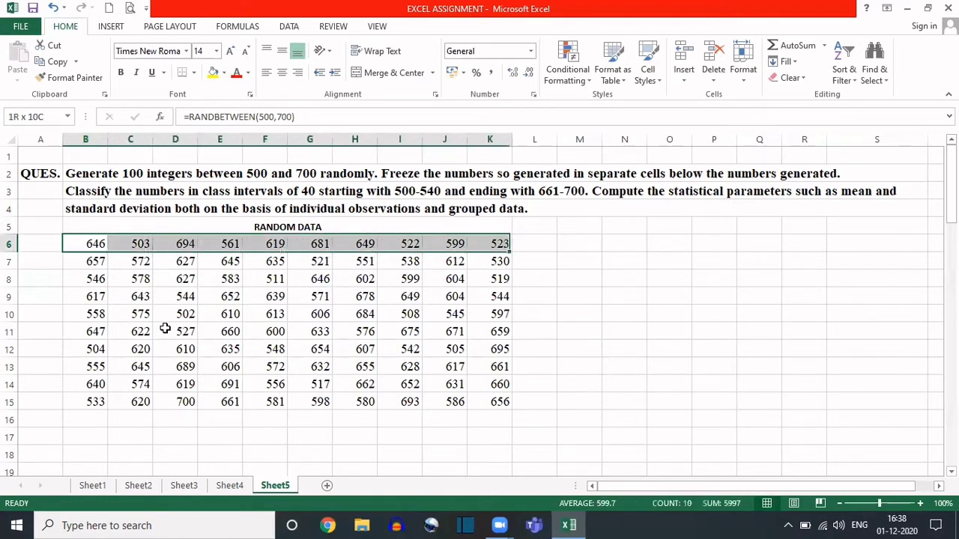
{"action": "key", "text": "shift+Left"}
{"action": "key", "text": "shift+Down"}
{"action": "key", "text": "shift+Down"}
{"action": "key", "text": "shift+Down"}
{"action": "key", "text": "shift+Down"}
{"action": "key", "text": "shift+Down"}
{"action": "key", "text": "shift+Down"}
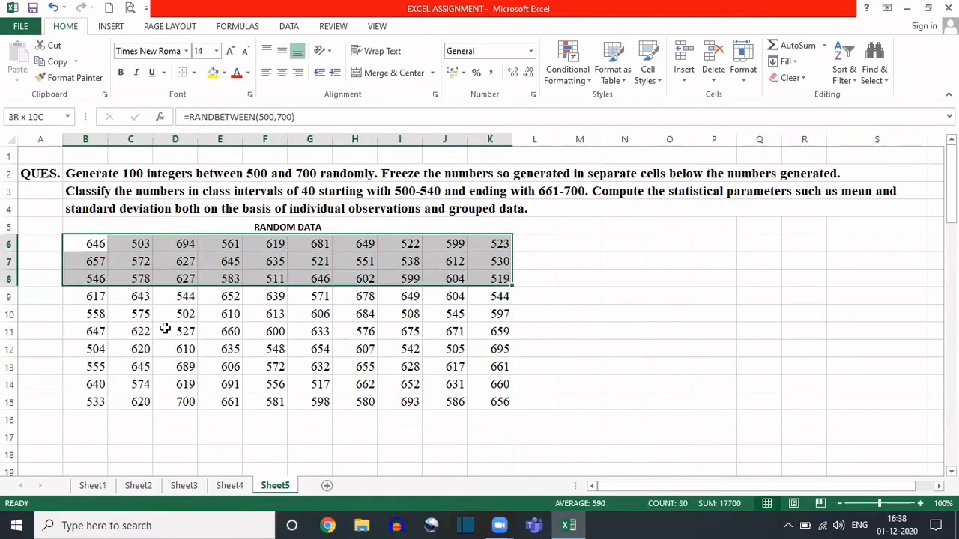
{"action": "key", "text": "shift+Down"}
{"action": "key", "text": "shift+Down"}
{"action": "key", "text": "shift+Down"}
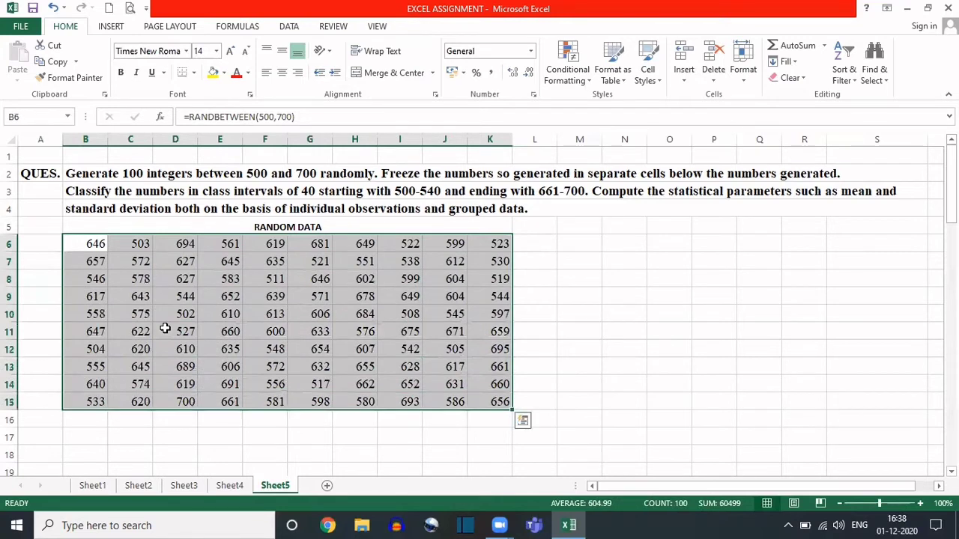
{"action": "key", "text": "ctrl+c"}
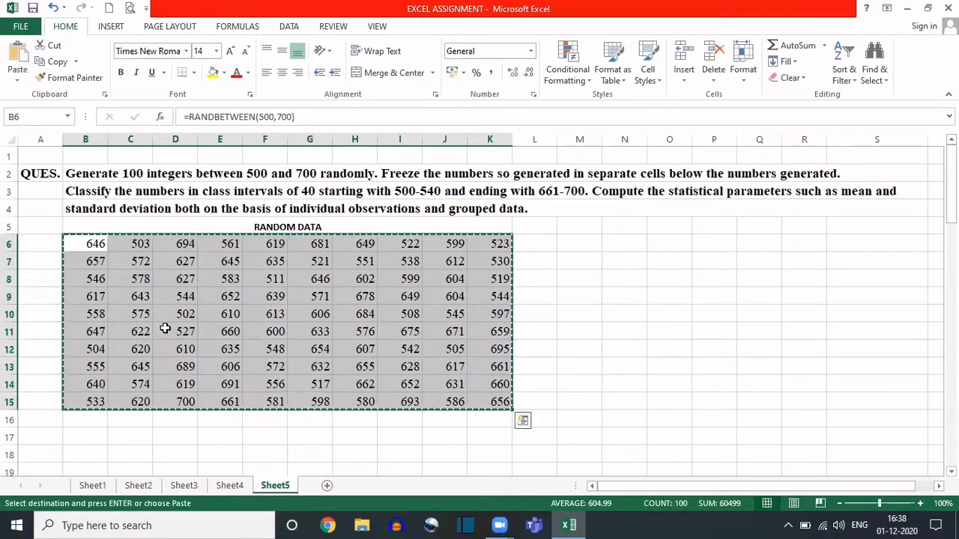
Paste the copied random numbers as values only, starting at B19, and end the copy mode
{"action": "scroll", "coordinate": [784, 389], "scroll_direction": "down", "scroll_amount": 2}
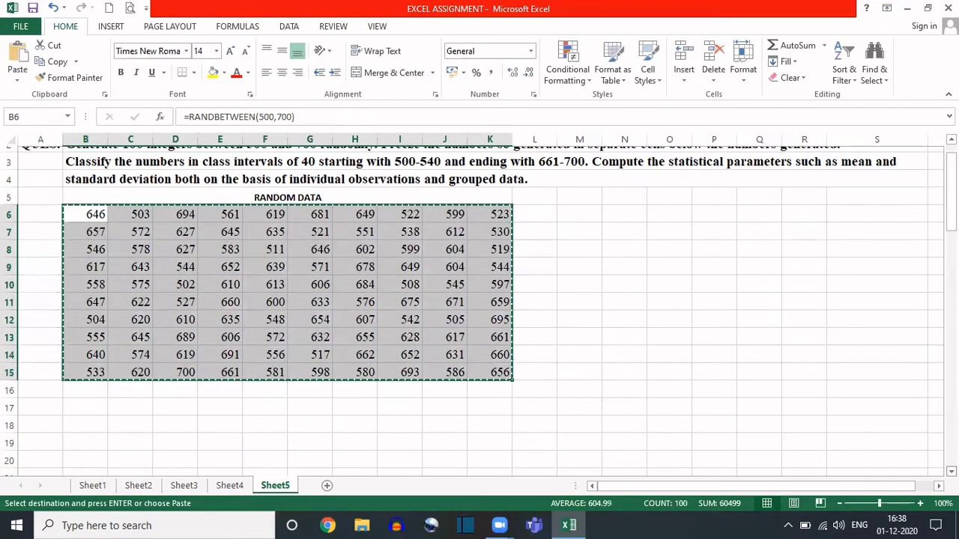
{"action": "scroll", "coordinate": [478, 310], "scroll_direction": "down", "scroll_amount": 1}
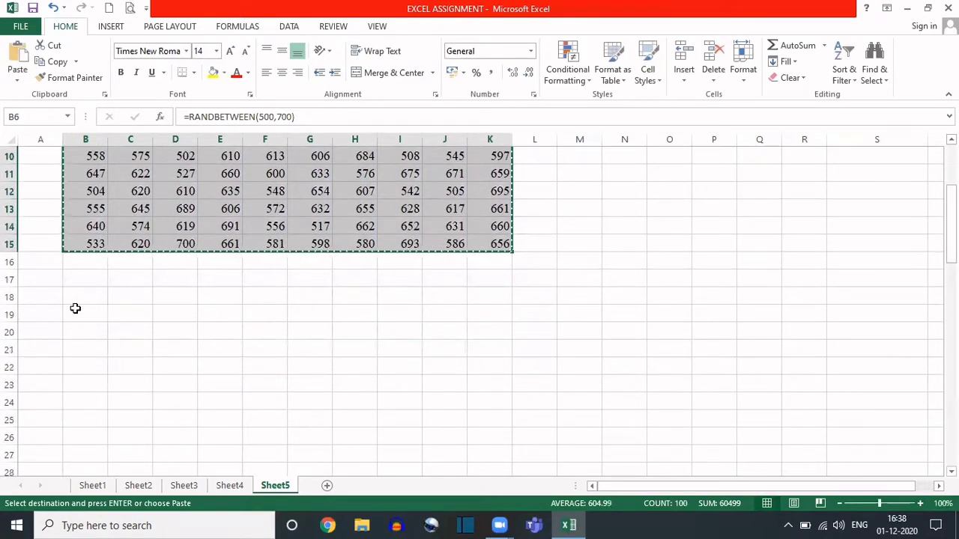
{"action": "left_click", "coordinate": [88, 313]}
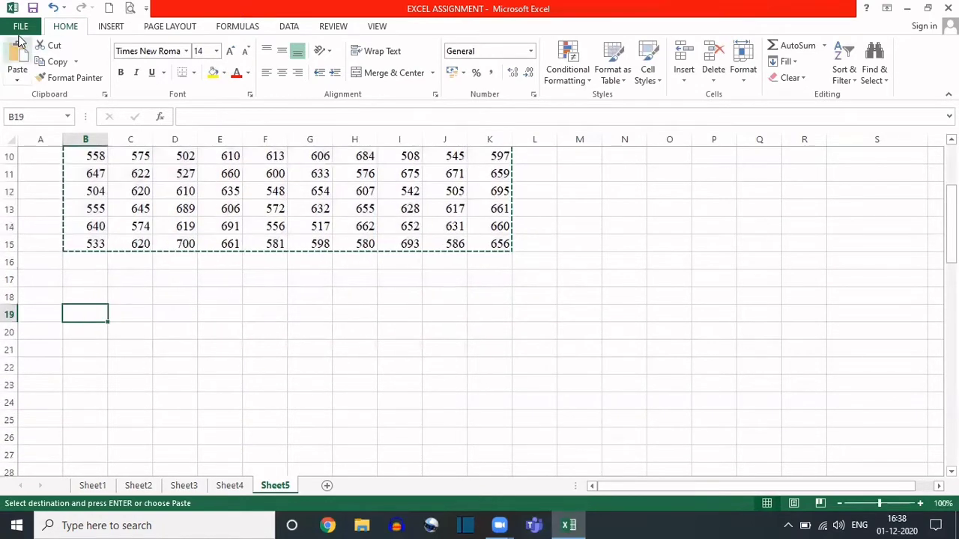
{"action": "left_click", "coordinate": [16, 78]}
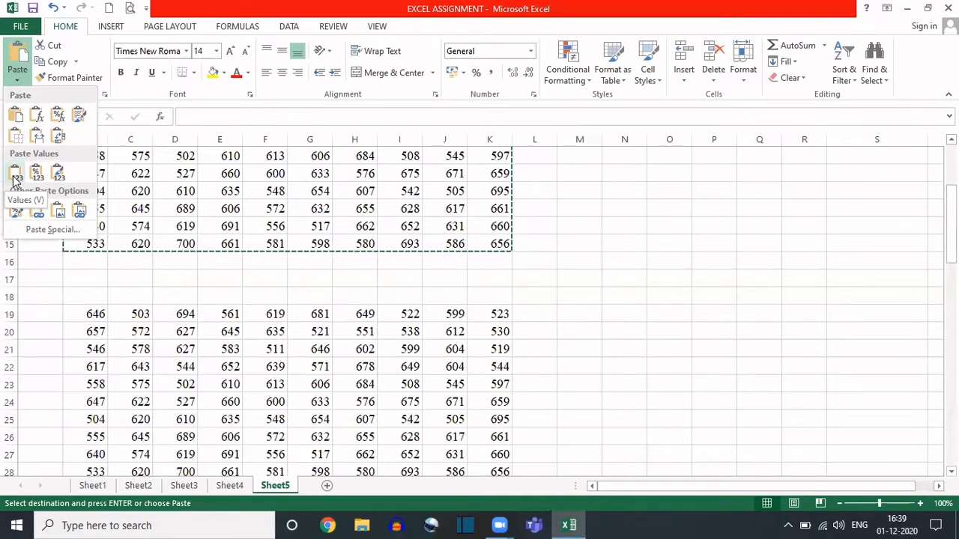
{"action": "left_click", "coordinate": [15, 178]}
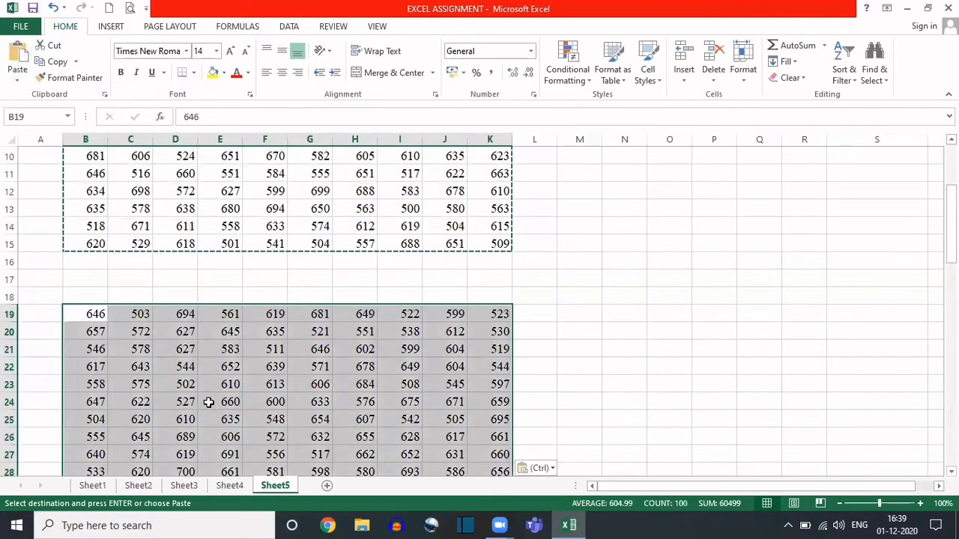
{"action": "key", "text": "Escape"}
Inspect the contents of several cells in the random block B6:K15 and in the pasted block B19:K28
{"action": "scroll", "coordinate": [209, 402], "scroll_direction": "up", "scroll_amount": 3}
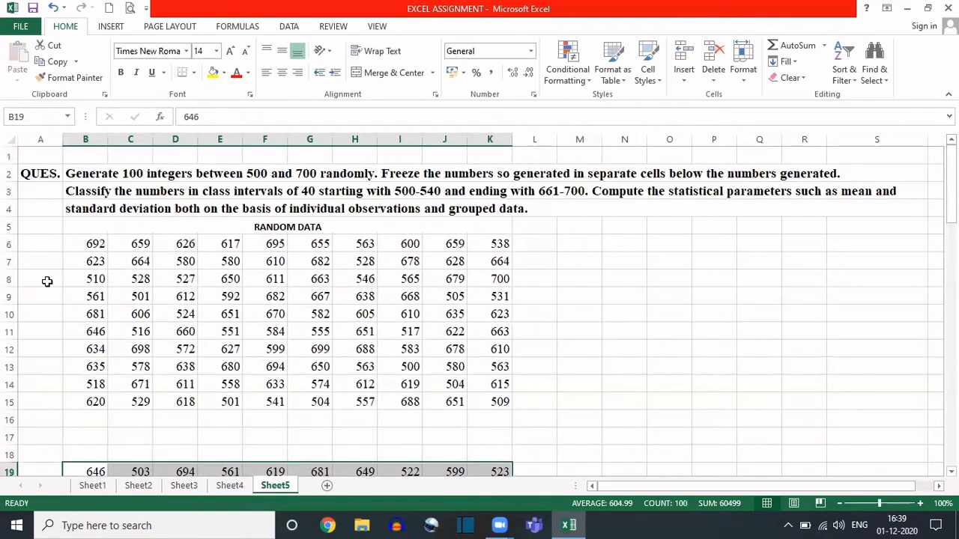
{"action": "left_click", "coordinate": [83, 296]}
{"action": "left_click", "coordinate": [318, 328]}
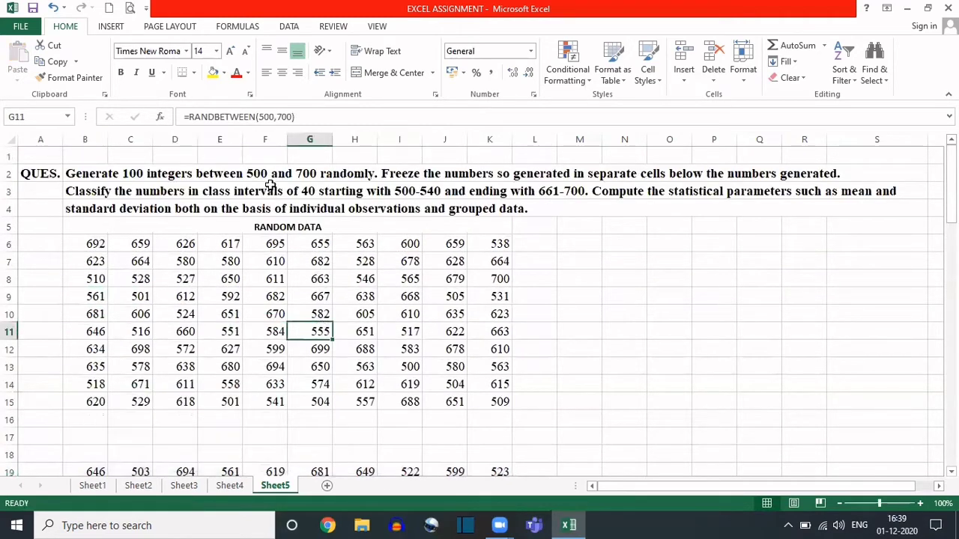
{"action": "left_click", "coordinate": [162, 273]}
{"action": "left_click", "coordinate": [403, 314]}
{"action": "scroll", "coordinate": [293, 364], "scroll_direction": "down", "scroll_amount": 3}
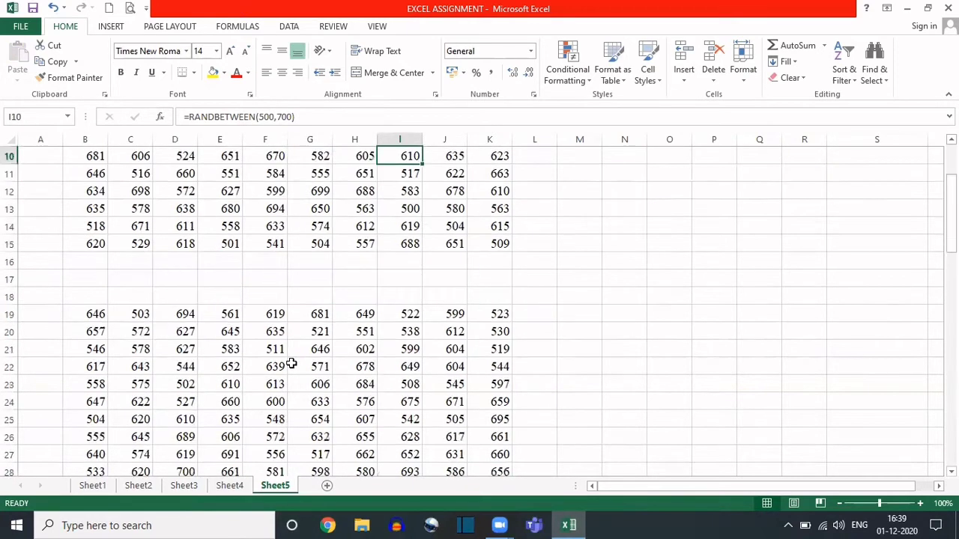
{"action": "left_click", "coordinate": [144, 368]}
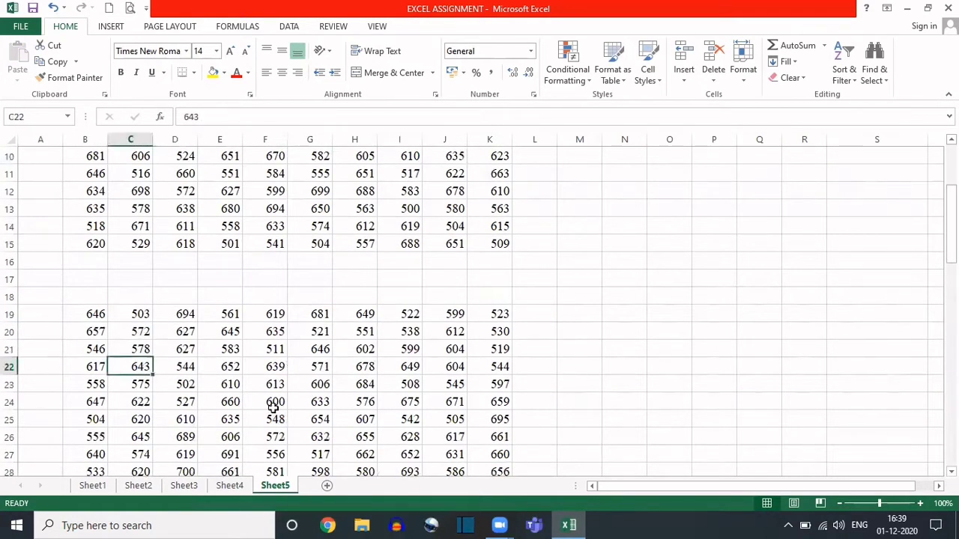
{"action": "left_click", "coordinate": [313, 418]}
{"action": "left_click", "coordinate": [397, 367]}
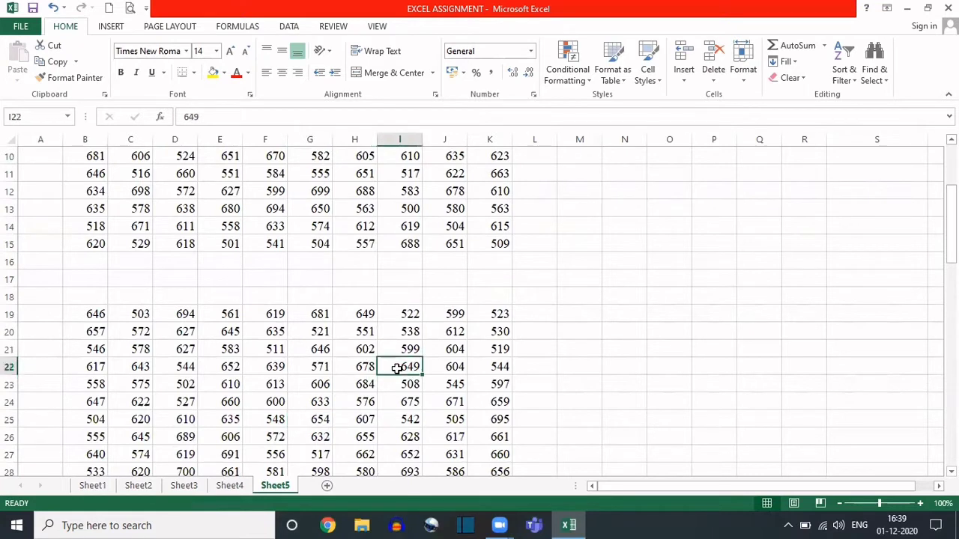
{"action": "left_click", "coordinate": [311, 354]}
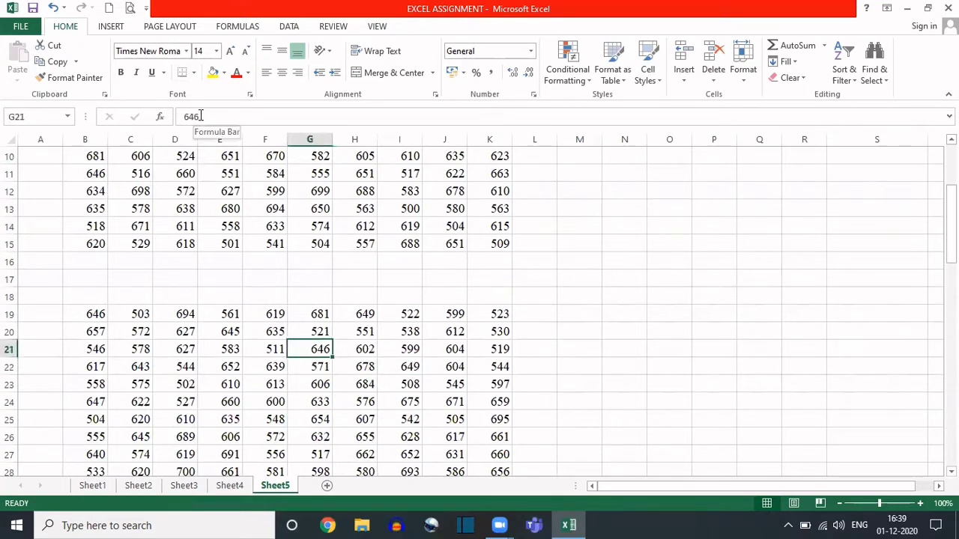
{"action": "left_click", "coordinate": [161, 367]}
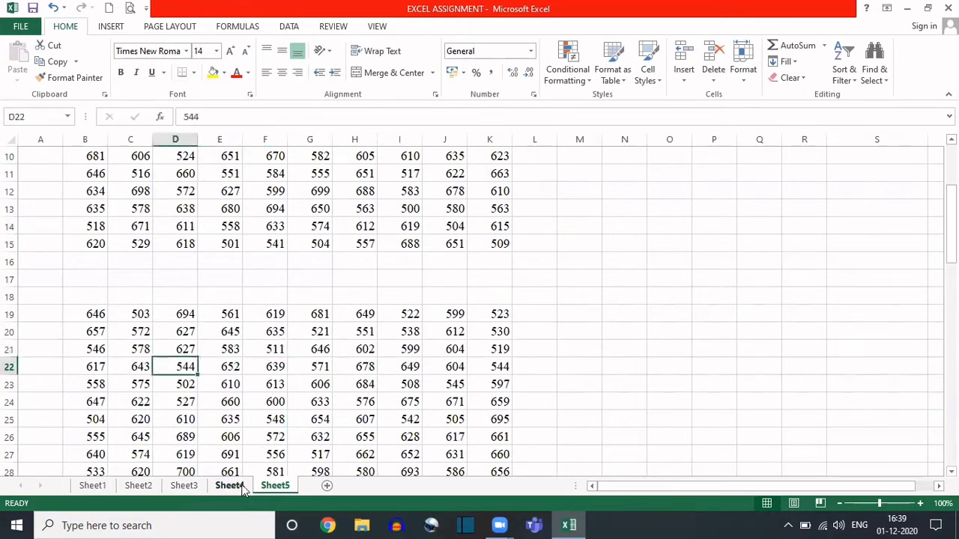
{"action": "left_click", "coordinate": [229, 437]}
{"action": "scroll", "coordinate": [233, 404], "scroll_direction": "up", "scroll_amount": 3}
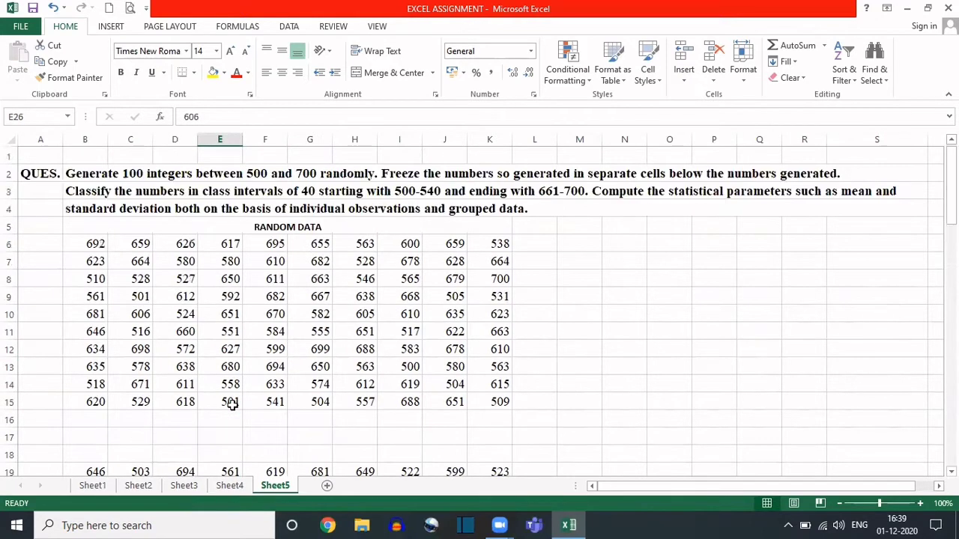
{"action": "left_click_drag", "start_coordinate": [92, 243], "coordinate": [410, 384]}
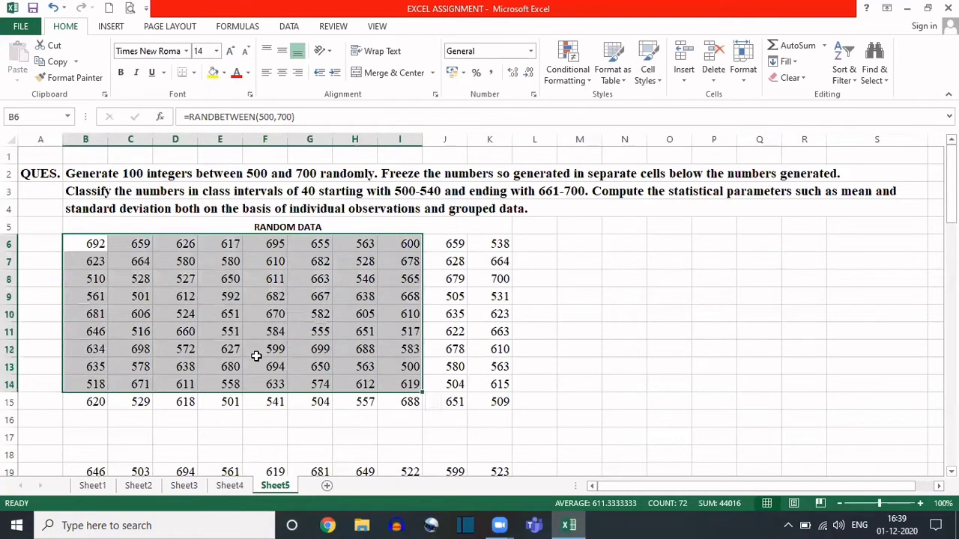
{"action": "scroll", "coordinate": [256, 356], "scroll_direction": "down", "scroll_amount": 3}
Merge and center B18:K18 above the pasted values and enter the heading FIXED DATA in bold
{"action": "left_click_drag", "start_coordinate": [240, 296], "coordinate": [229, 295]}
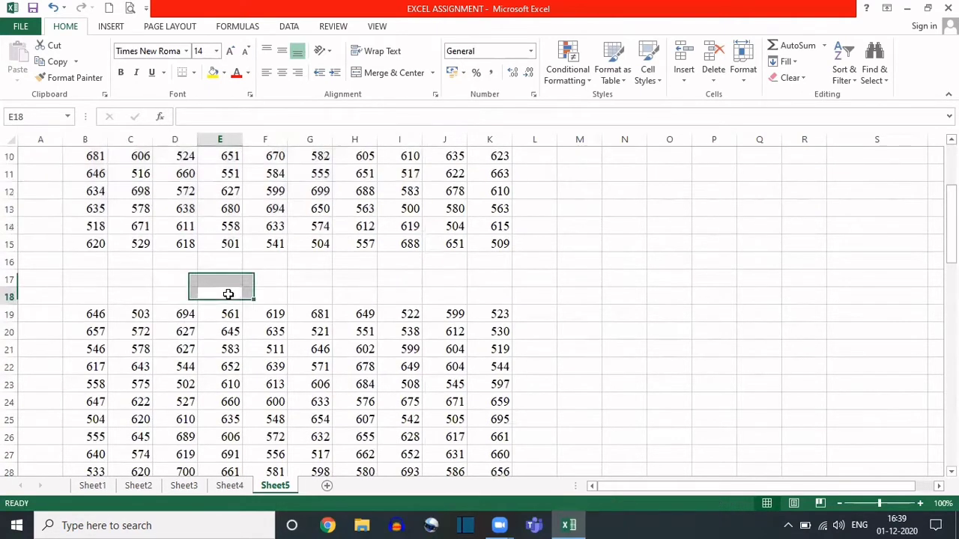
{"action": "left_click", "coordinate": [228, 295]}
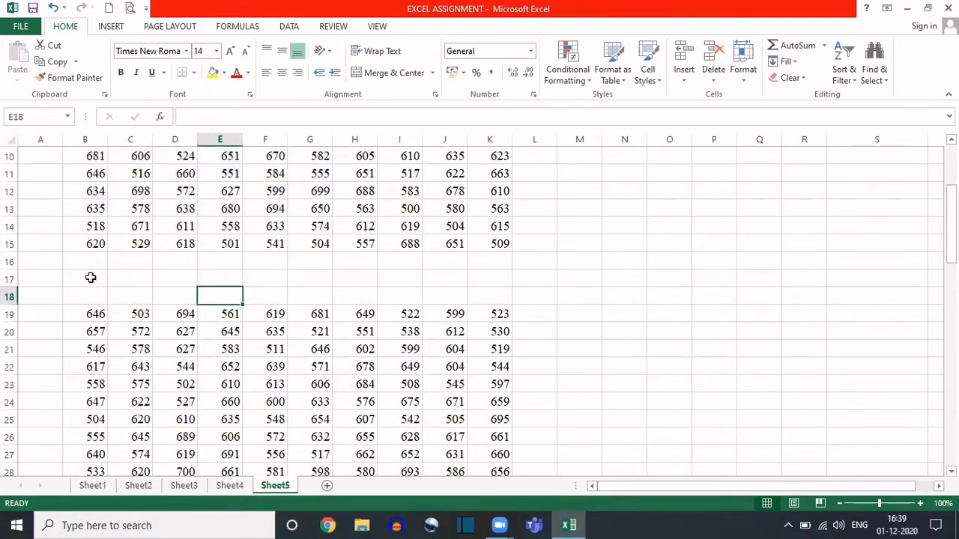
{"action": "left_click_drag", "start_coordinate": [85, 297], "coordinate": [506, 296]}
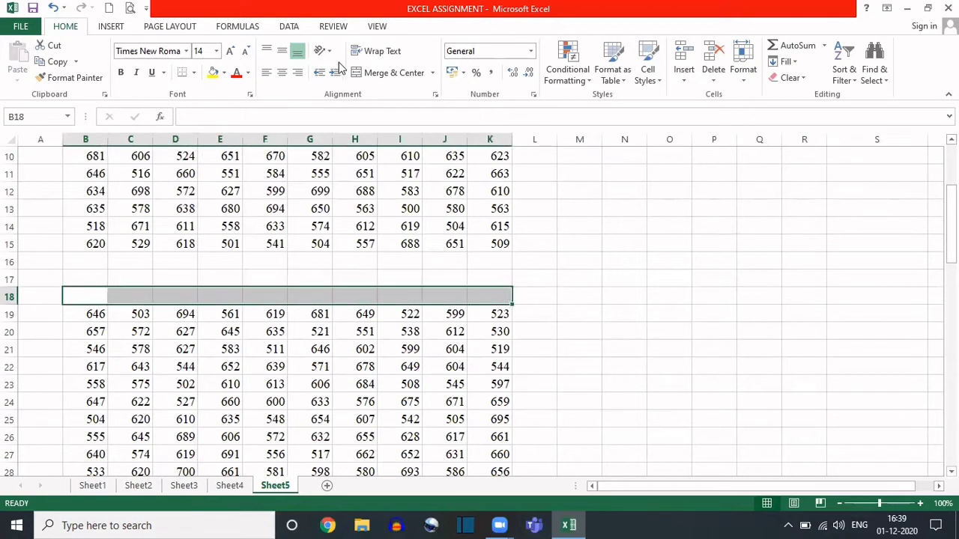
{"action": "left_click", "coordinate": [365, 74]}
{"action": "type", "text": "F"}
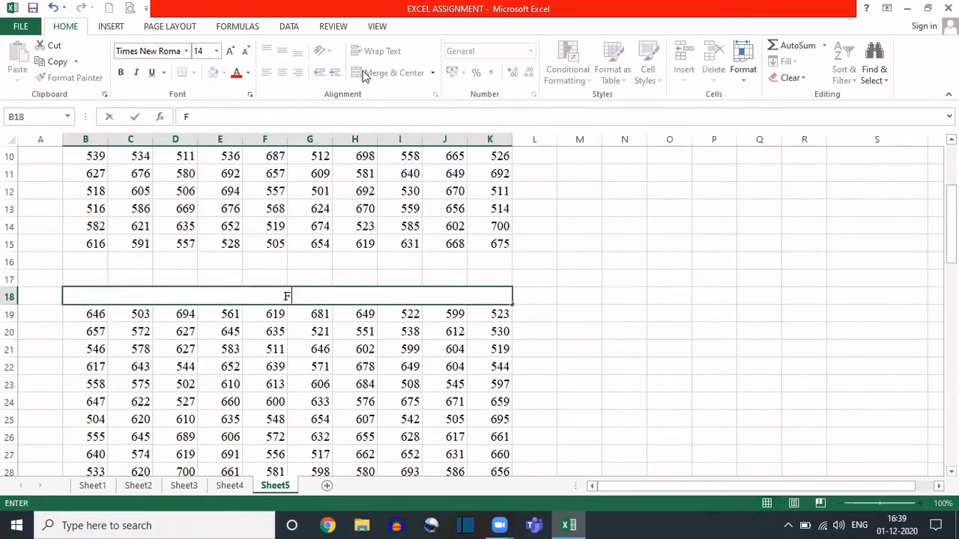
{"action": "type", "text": "IXED DATA"}
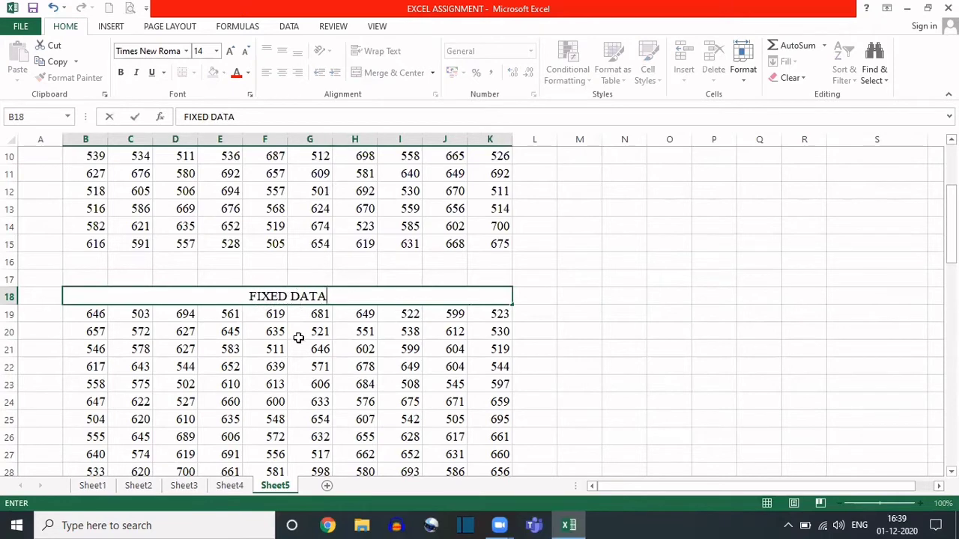
{"action": "key", "text": "ctrl+Return"}
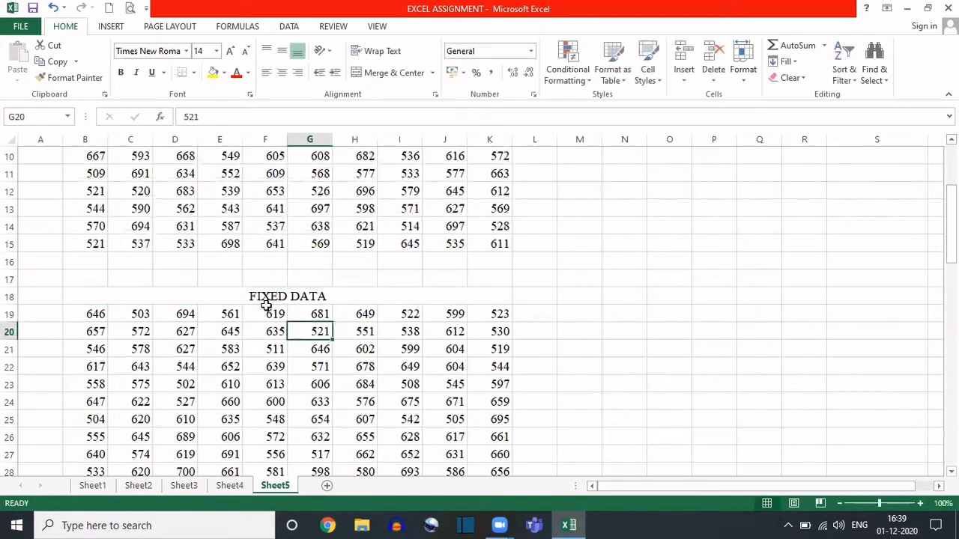
{"action": "key", "text": "ctrl+b"}
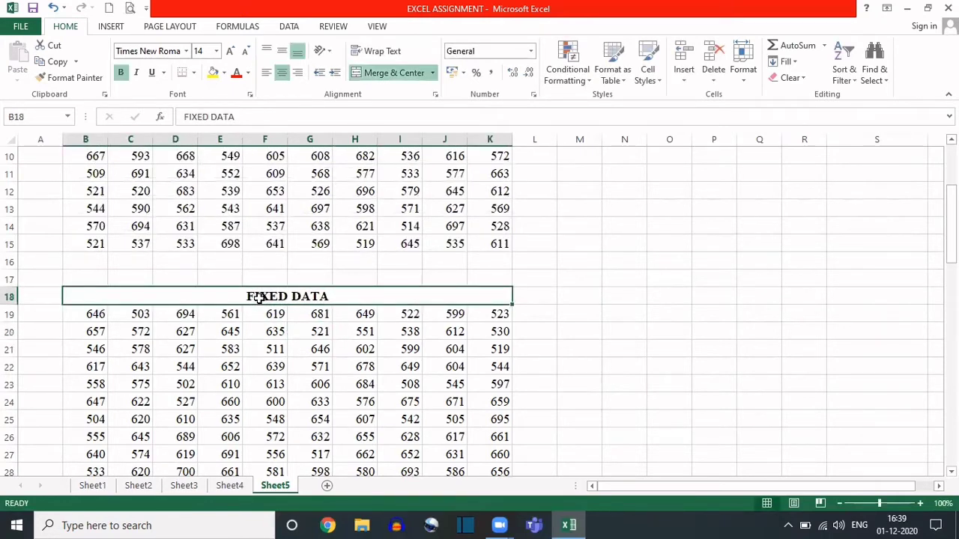
{"action": "left_click", "coordinate": [294, 442]}
Compare the cell contents under the RANDOM DATA heading with those under the FIXED DATA heading
{"action": "scroll", "coordinate": [294, 445], "scroll_direction": "down", "scroll_amount": 1}
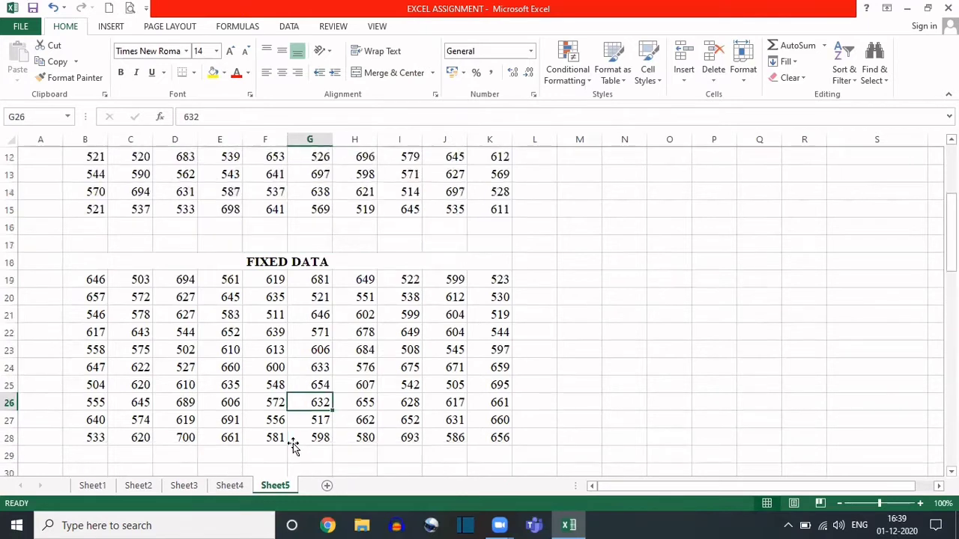
{"action": "left_click", "coordinate": [96, 262]}
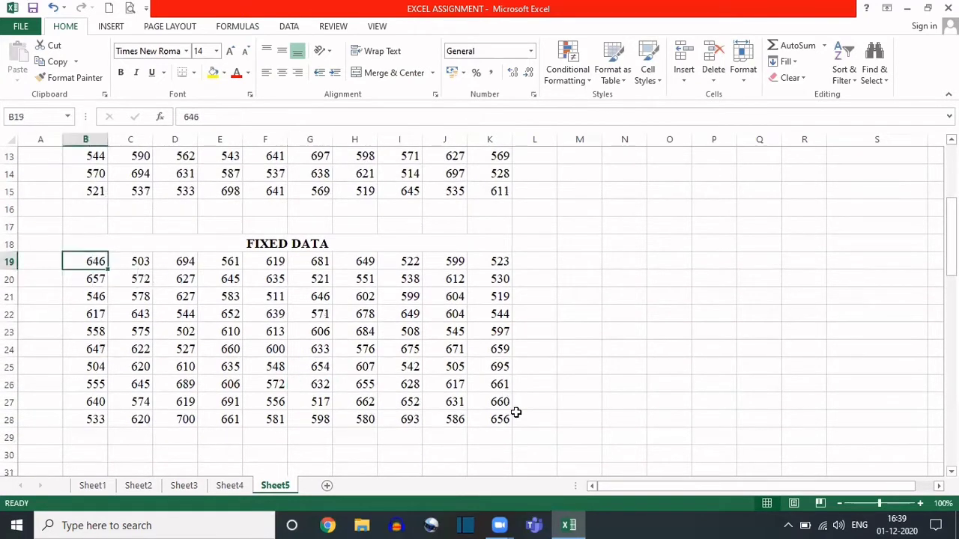
{"action": "scroll", "coordinate": [320, 315], "scroll_direction": "up", "scroll_amount": 4}
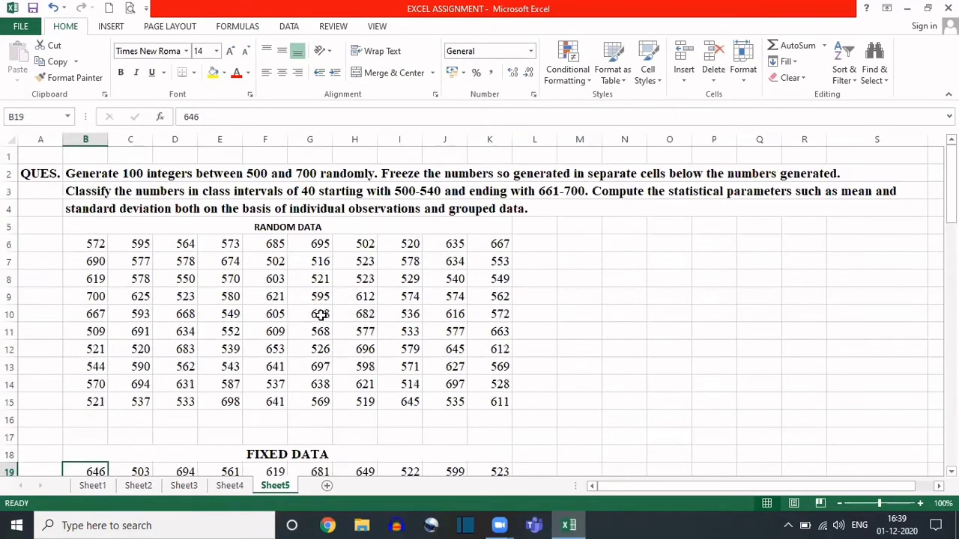
{"action": "left_click", "coordinate": [96, 243]}
{"action": "left_click", "coordinate": [361, 298]}
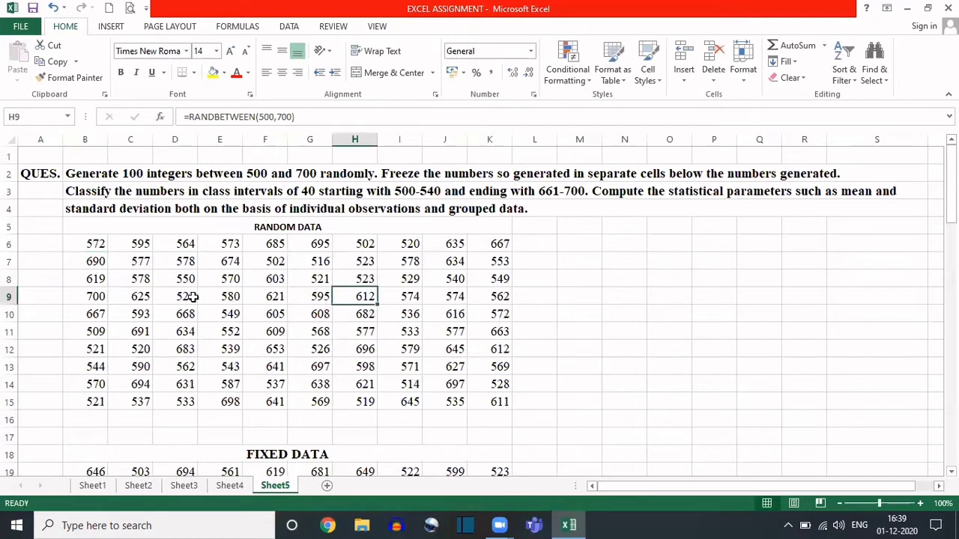
{"action": "left_click", "coordinate": [187, 296]}
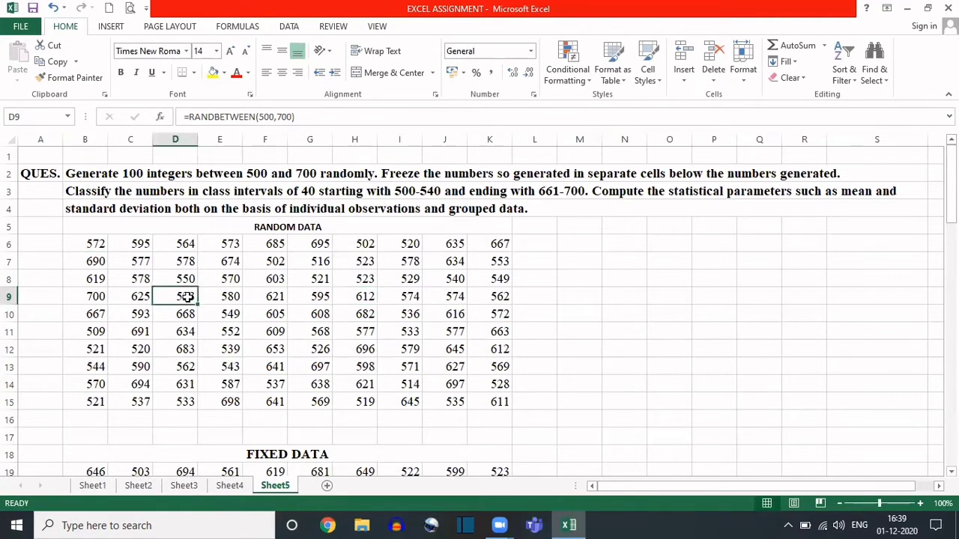
{"action": "scroll", "coordinate": [186, 297], "scroll_direction": "down", "scroll_amount": 1}
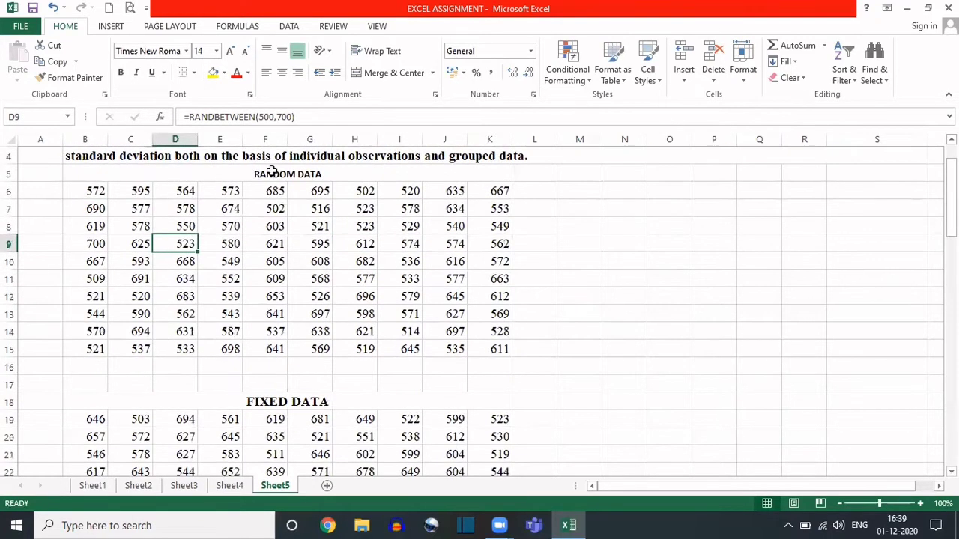
{"action": "left_click", "coordinate": [91, 242]}
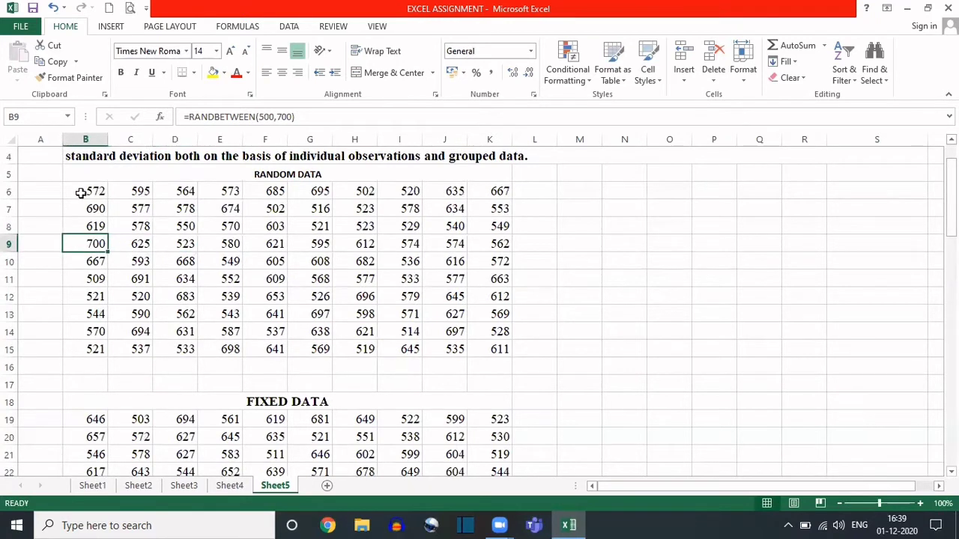
{"action": "left_click_drag", "start_coordinate": [79, 191], "coordinate": [467, 334]}
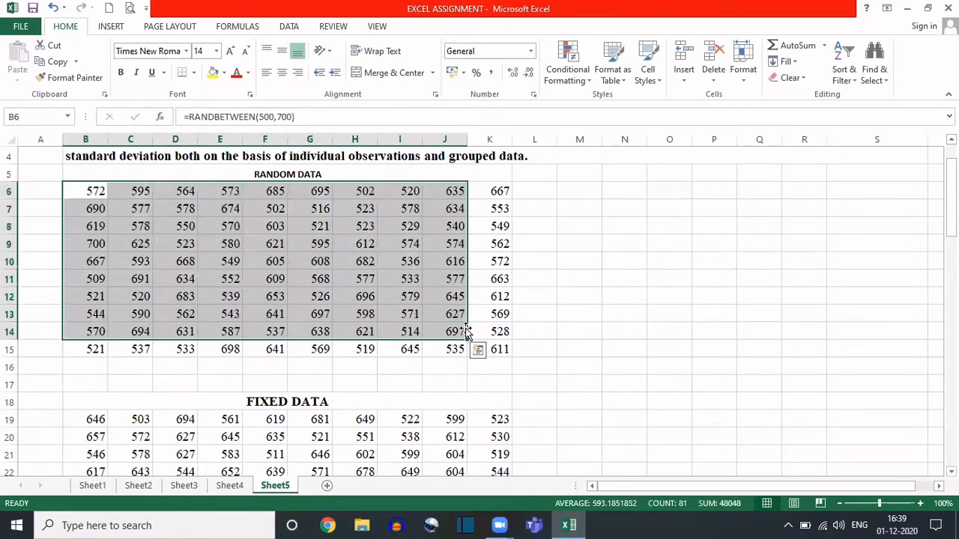
{"action": "left_click", "coordinate": [86, 189]}
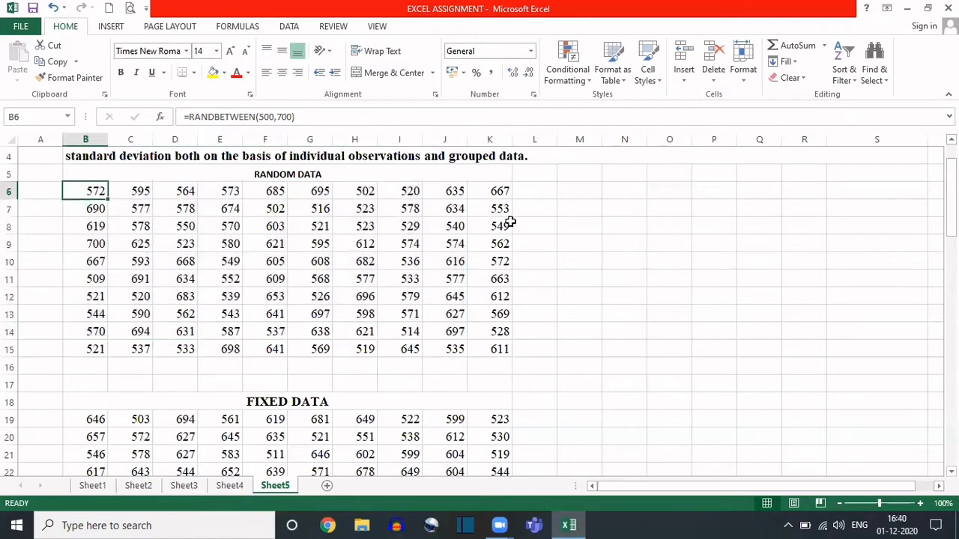
{"action": "left_click", "coordinate": [318, 244]}
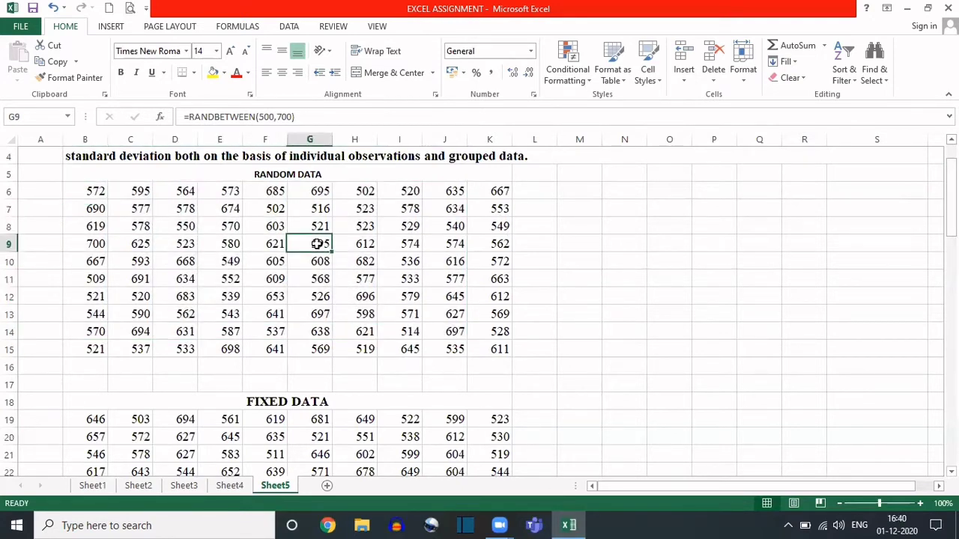
{"action": "left_click", "coordinate": [235, 242]}
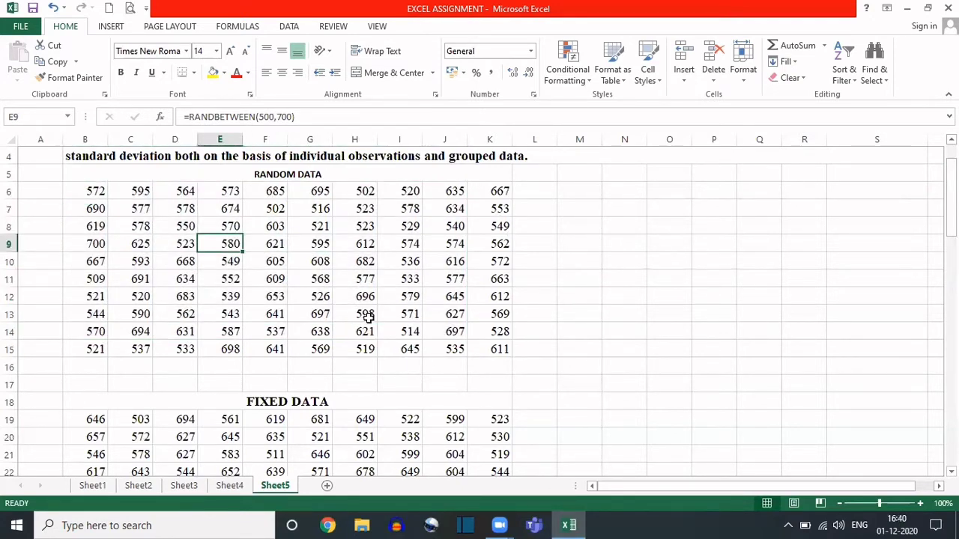
{"action": "scroll", "coordinate": [366, 319], "scroll_direction": "down", "scroll_amount": 3}
{"action": "left_click", "coordinate": [224, 296]}
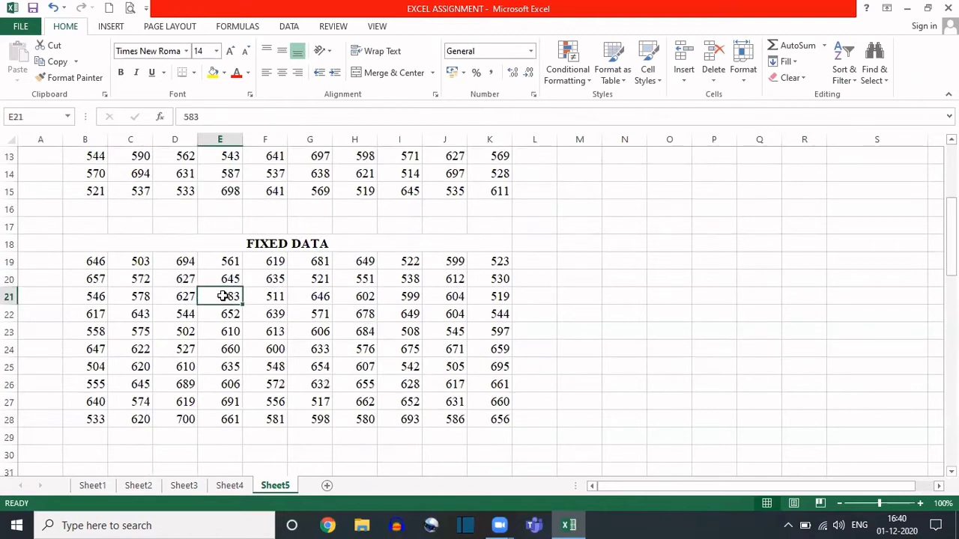
{"action": "scroll", "coordinate": [224, 296], "scroll_direction": "up", "scroll_amount": 3}
{"action": "left_click", "coordinate": [133, 209]}
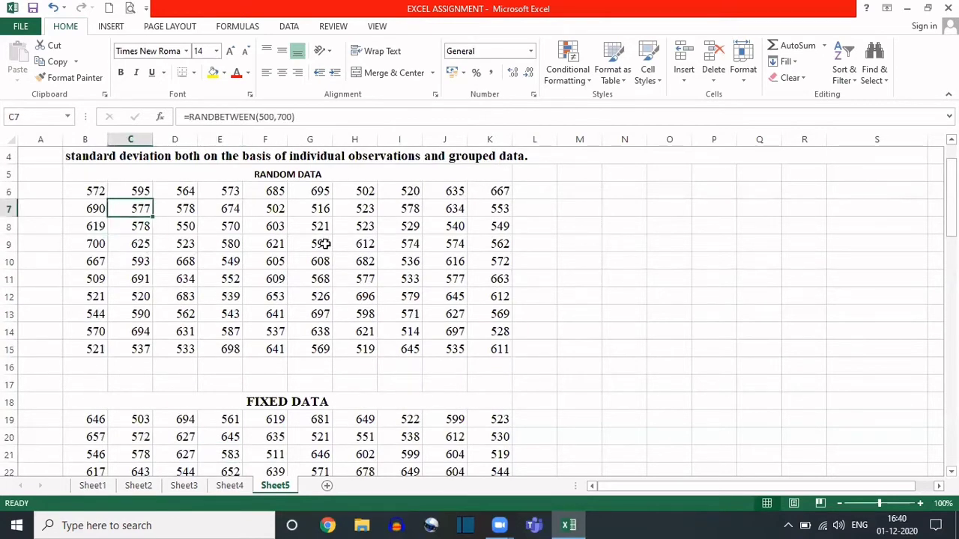
{"action": "scroll", "coordinate": [324, 243], "scroll_direction": "down", "scroll_amount": 3}
{"action": "left_click", "coordinate": [139, 295]}
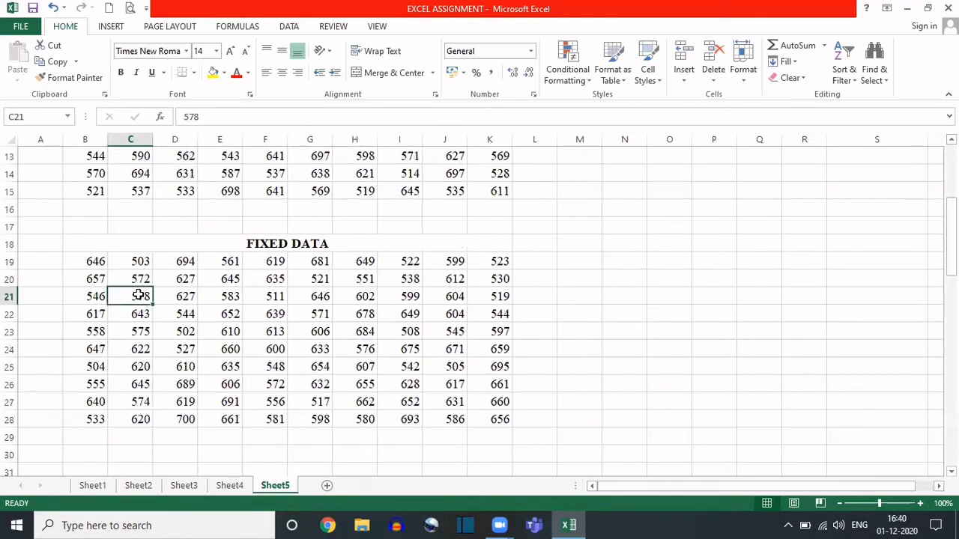
Check the content of random cell E8 against that of fixed cell F25
{"action": "scroll", "coordinate": [139, 296], "scroll_direction": "up", "scroll_amount": 3}
{"action": "left_click", "coordinate": [235, 225]}
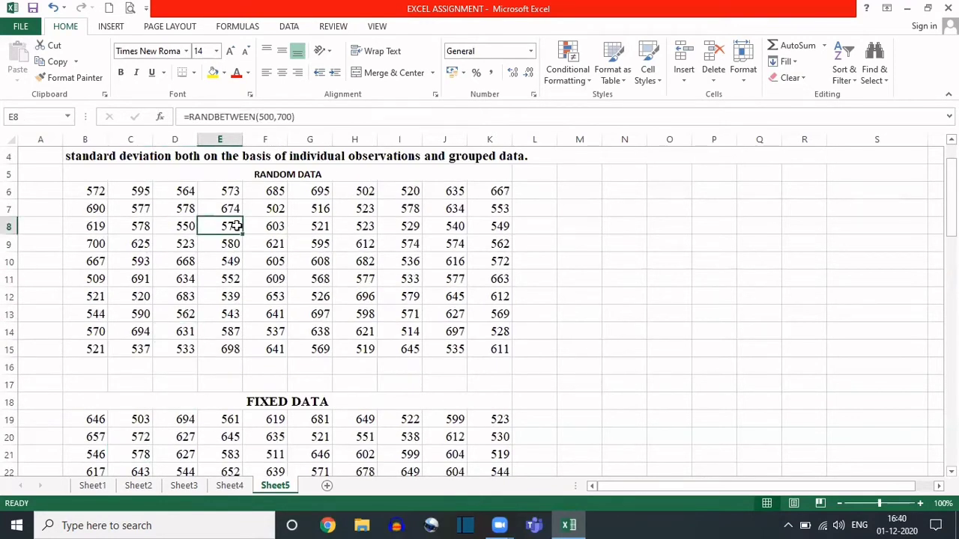
{"action": "scroll", "coordinate": [235, 226], "scroll_direction": "down", "scroll_amount": 3}
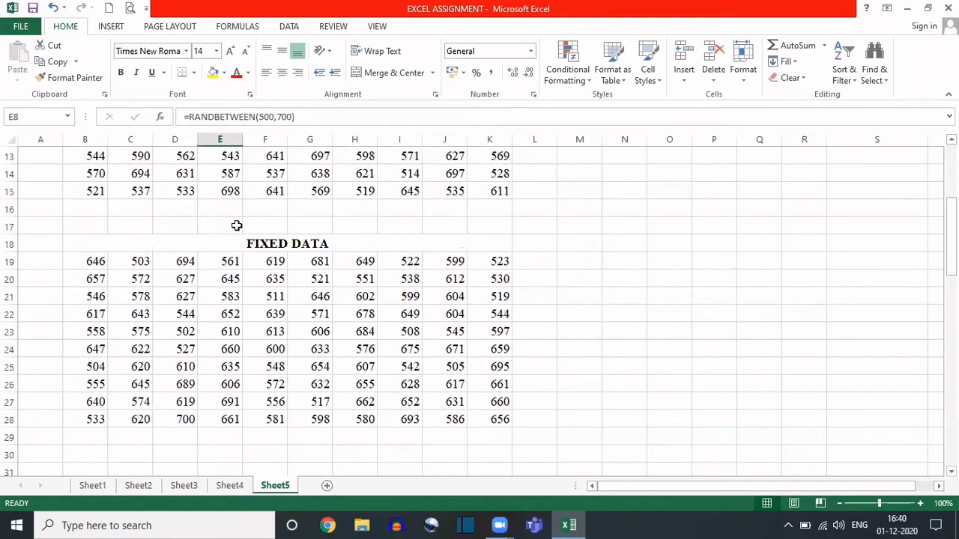
{"action": "left_click", "coordinate": [261, 369]}
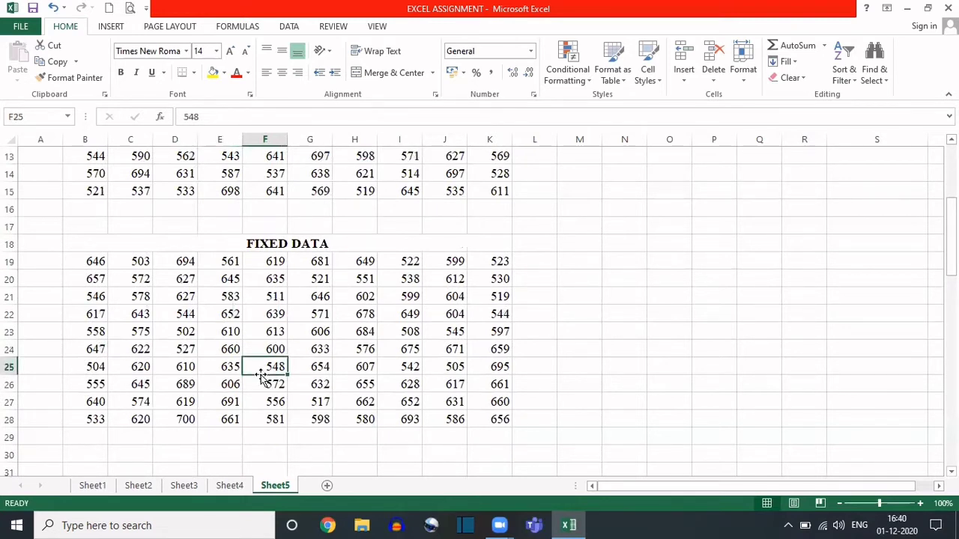
Enter the labels MEAN in M20 and STD. DEV. in M21, and widen column M to fit them
{"action": "scroll", "coordinate": [901, 453], "scroll_direction": "down", "scroll_amount": 2}
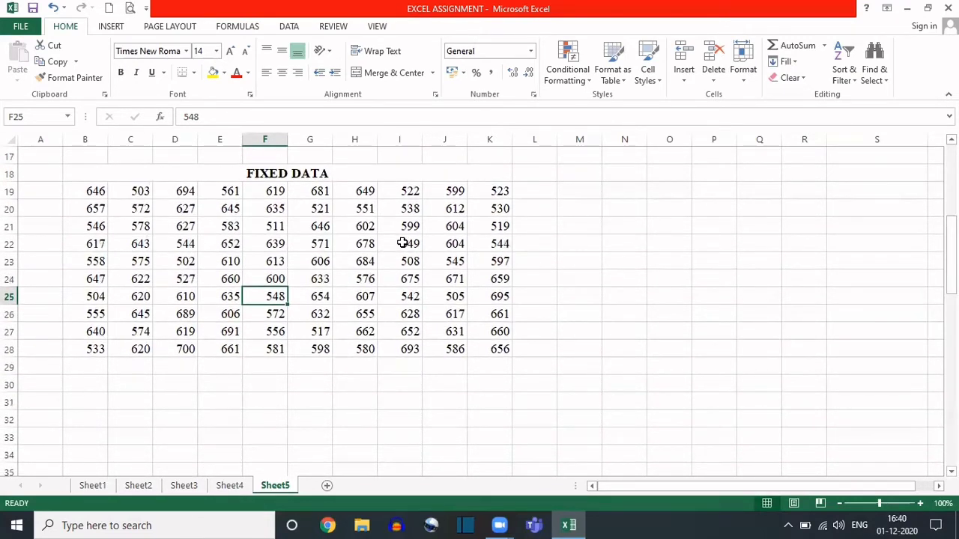
{"action": "left_click", "coordinate": [575, 211]}
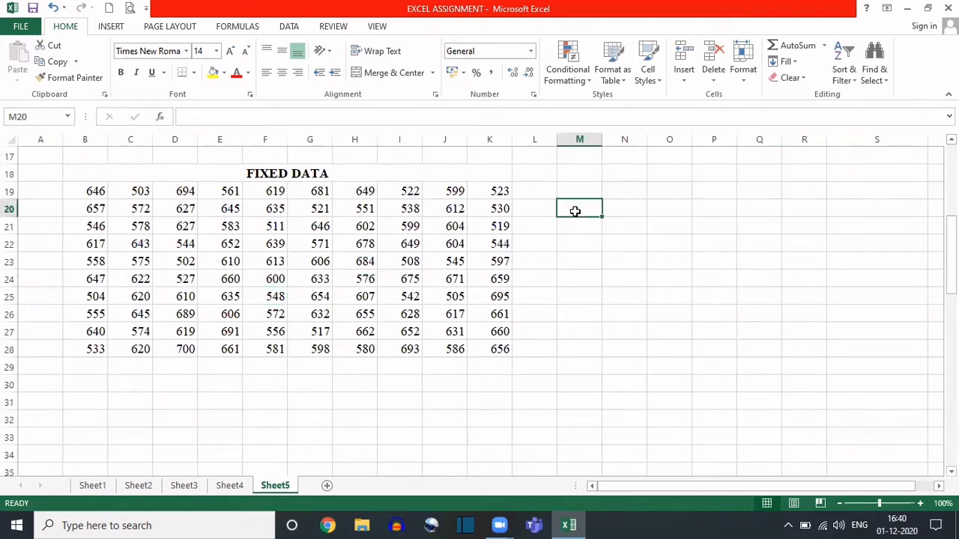
{"action": "type", "text": "ME"}
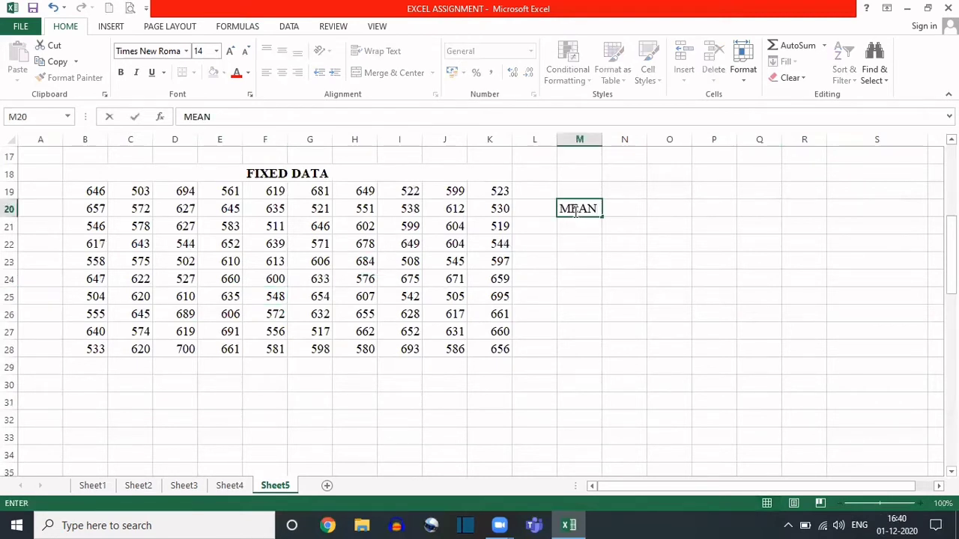
{"action": "type", "text": "AN"}
{"action": "key", "text": "Return"}
{"action": "type", "text": "ST"}
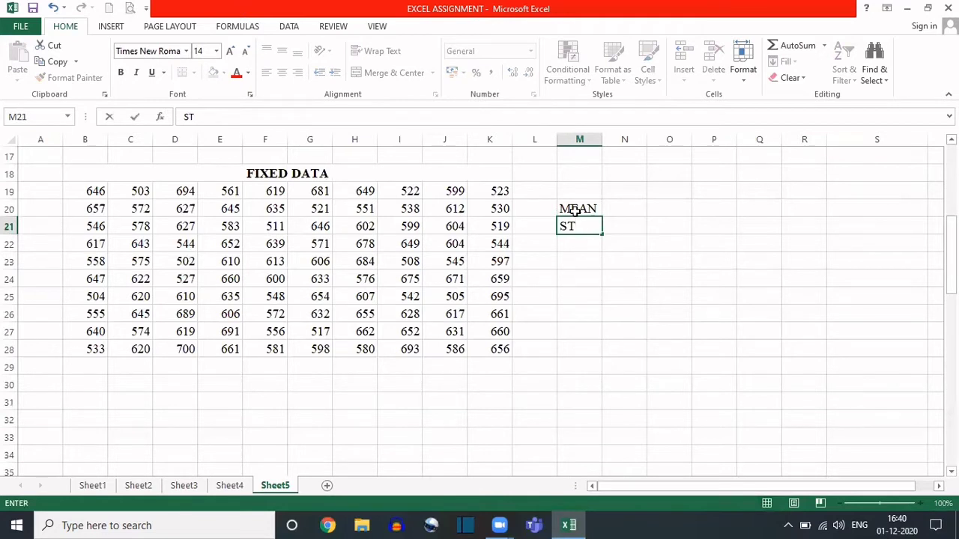
{"action": "type", "text": "D. DEV."}
{"action": "left_click", "coordinate": [667, 277]}
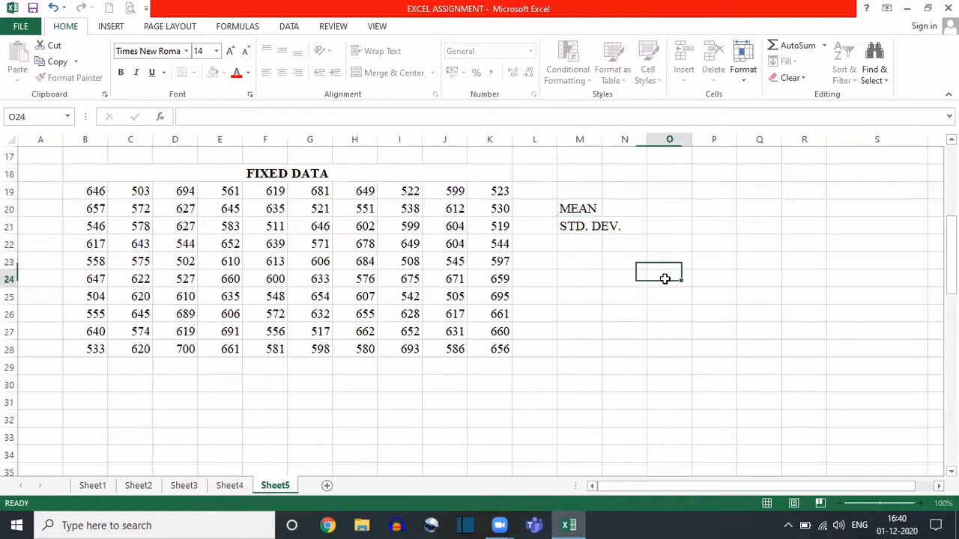
{"action": "left_click_drag", "start_coordinate": [600, 142], "coordinate": [626, 141]}
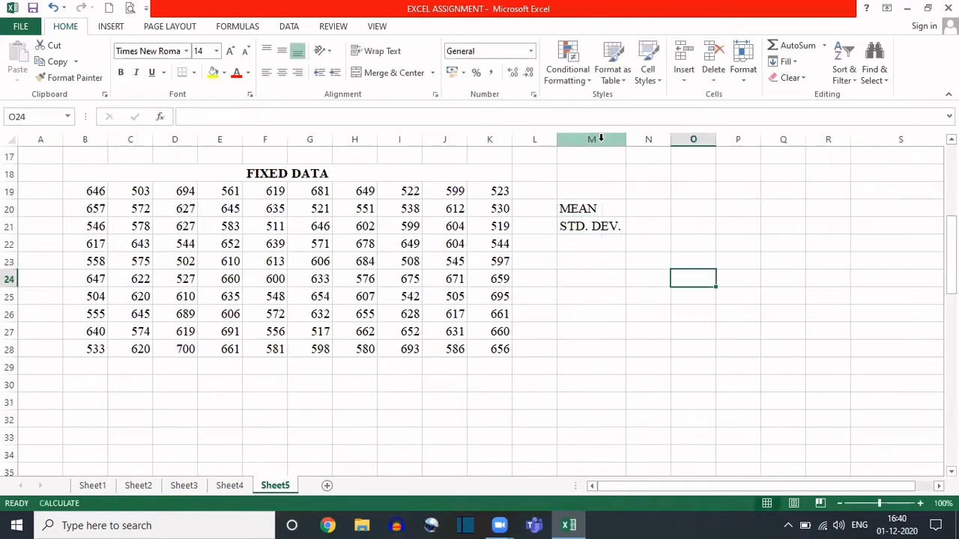
Calculate the mean of the fixed data in N20 with the formula =AVERAGE(B19:K28)
{"action": "left_click", "coordinate": [646, 212]}
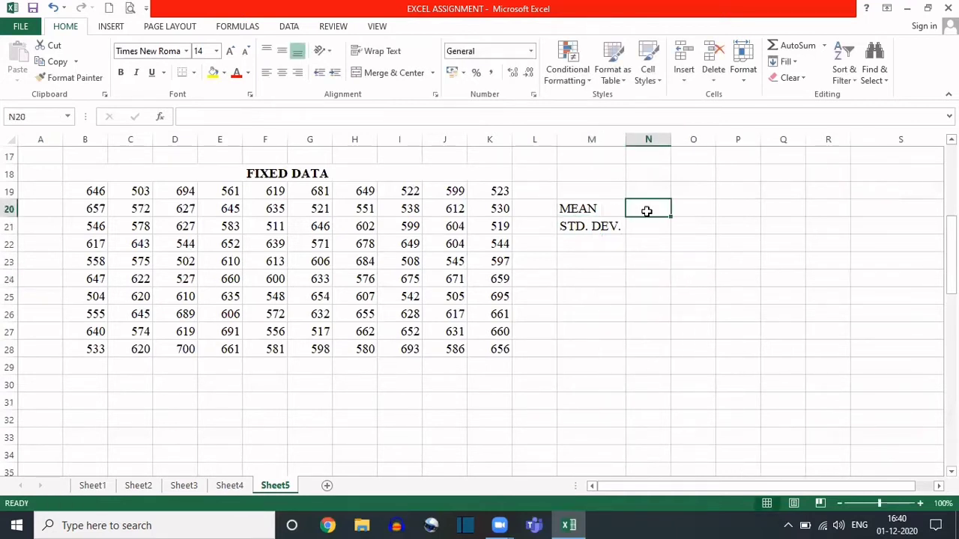
{"action": "type", "text": "="}
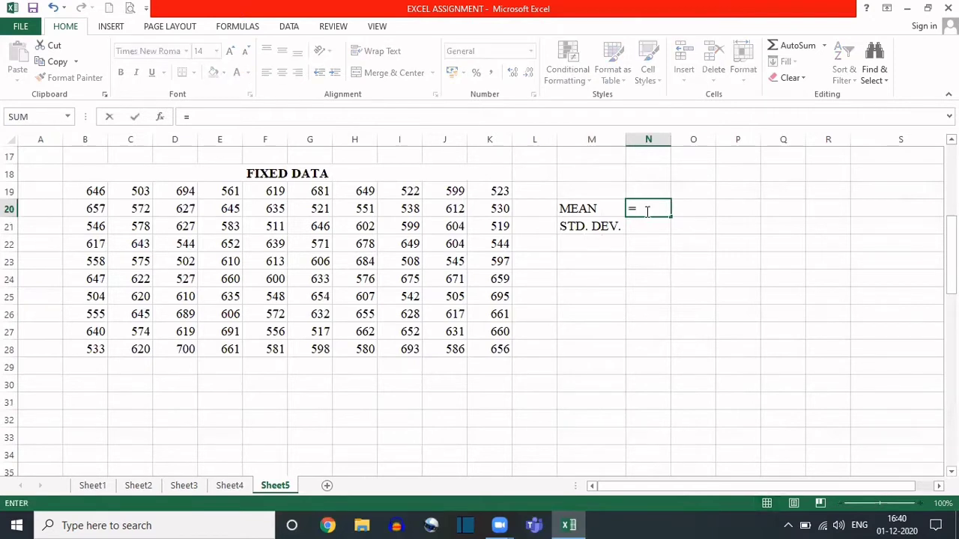
{"action": "type", "text": "AV"}
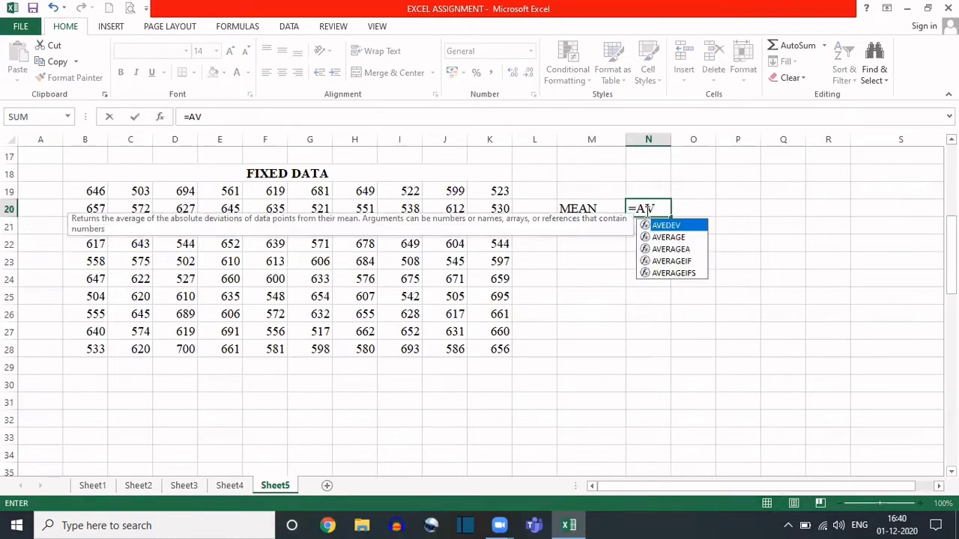
{"action": "type", "text": "ERAGE"}
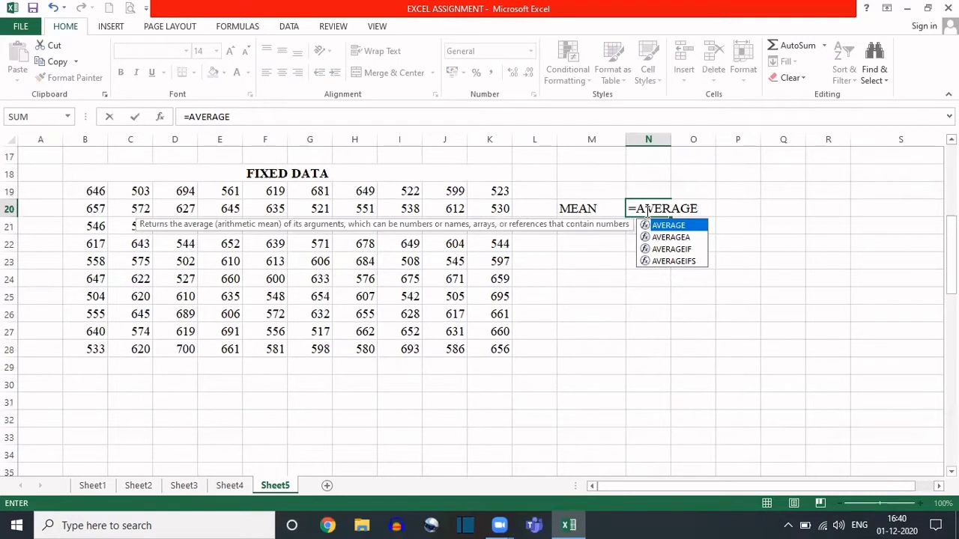
{"action": "type", "text": "("}
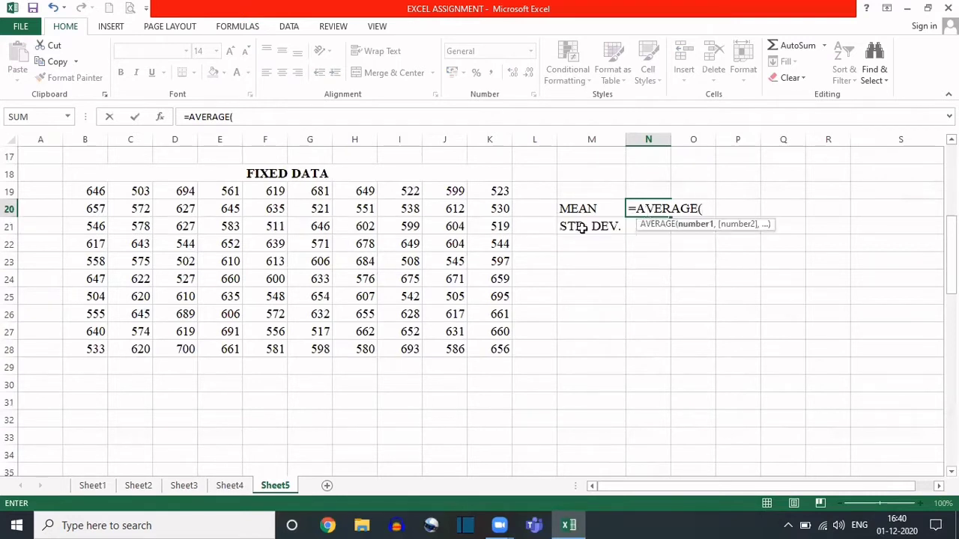
{"action": "left_click", "coordinate": [88, 193]}
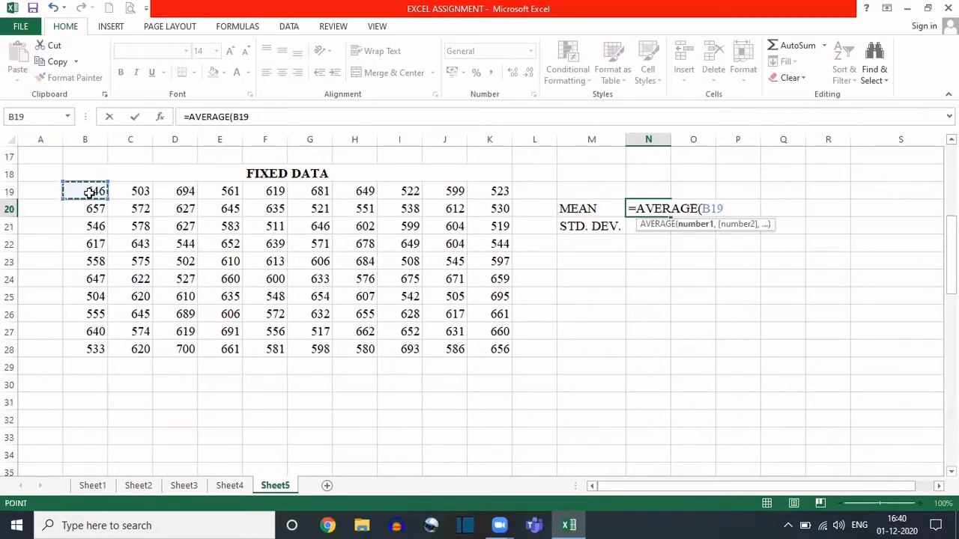
{"action": "left_click_drag", "start_coordinate": [88, 193], "coordinate": [506, 193]}
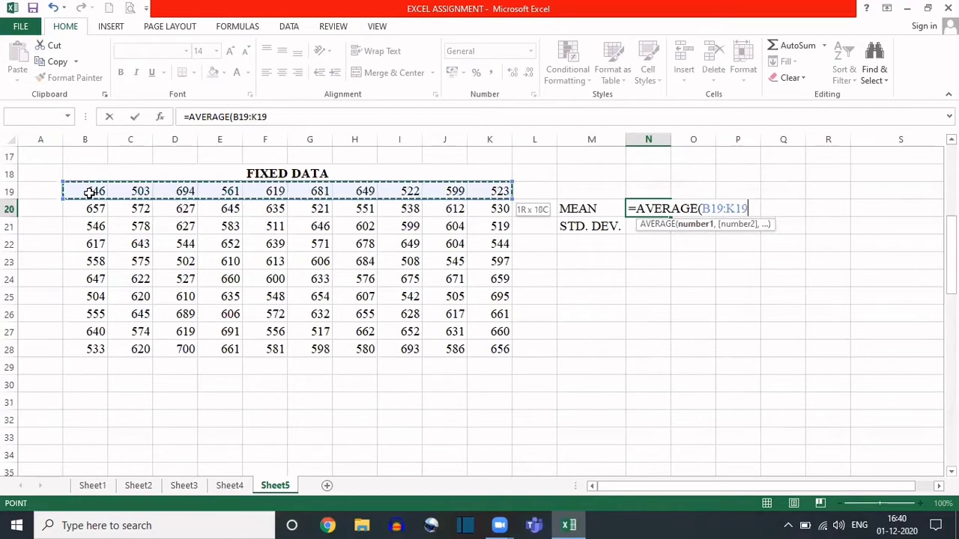
{"action": "key", "text": "shift+Down"}
{"action": "key", "text": "shift+Down"}
{"action": "key", "text": "shift+Down"}
{"action": "key", "text": "shift+Down"}
{"action": "key", "text": "shift+Down"}
{"action": "key", "text": "shift+Down"}
{"action": "key", "text": "shift+Down"}
{"action": "key", "text": "shift+Down"}
{"action": "key", "text": "shift+Down"}
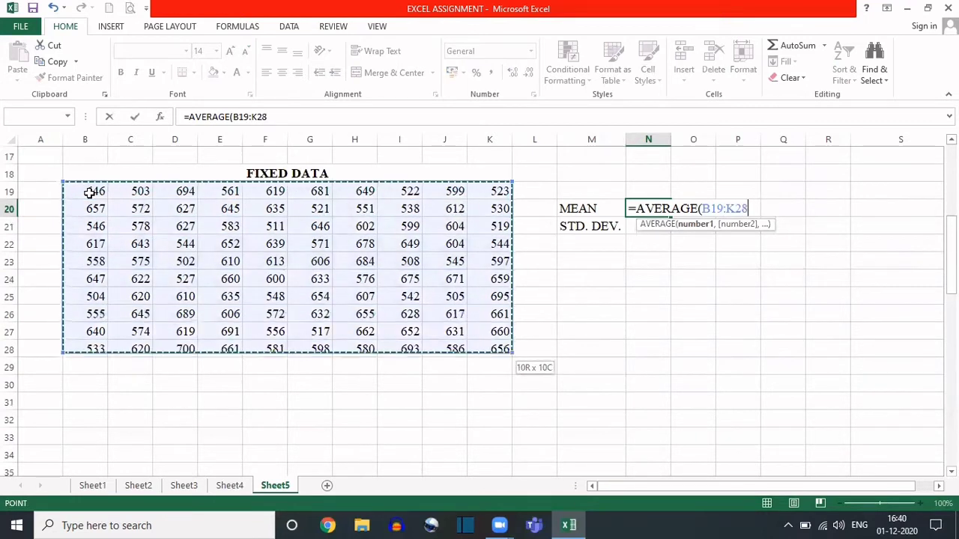
{"action": "type", "text": ")"}
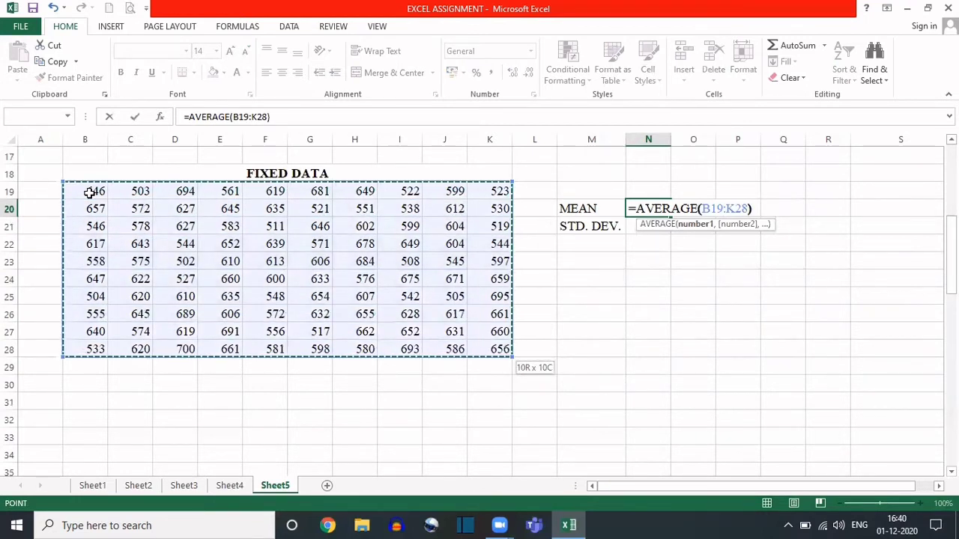
{"action": "key", "text": "Return"}
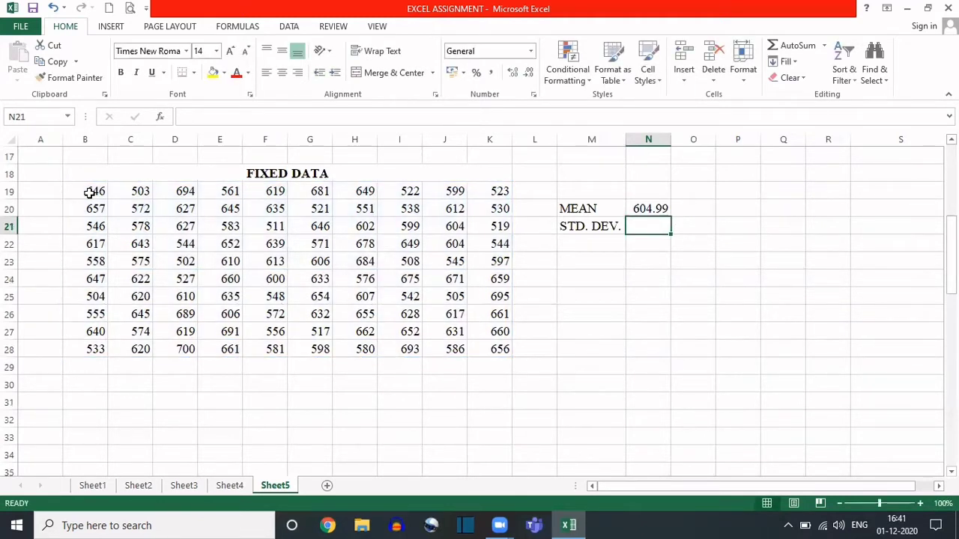
Calculate the standard deviation of the fixed data in N21 with the formula =STDEV(B19:K28)
{"action": "type", "text": "=STDEV"}
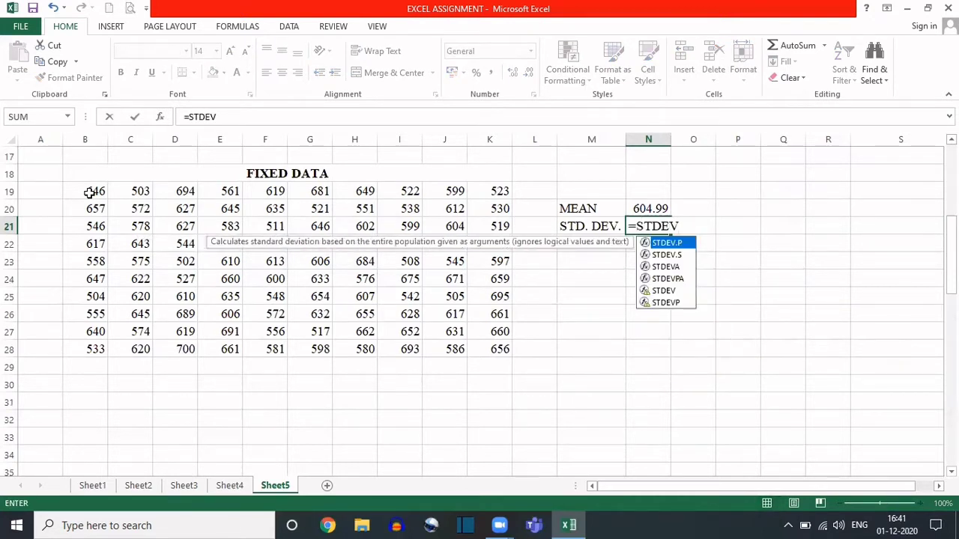
{"action": "type", "text": "("}
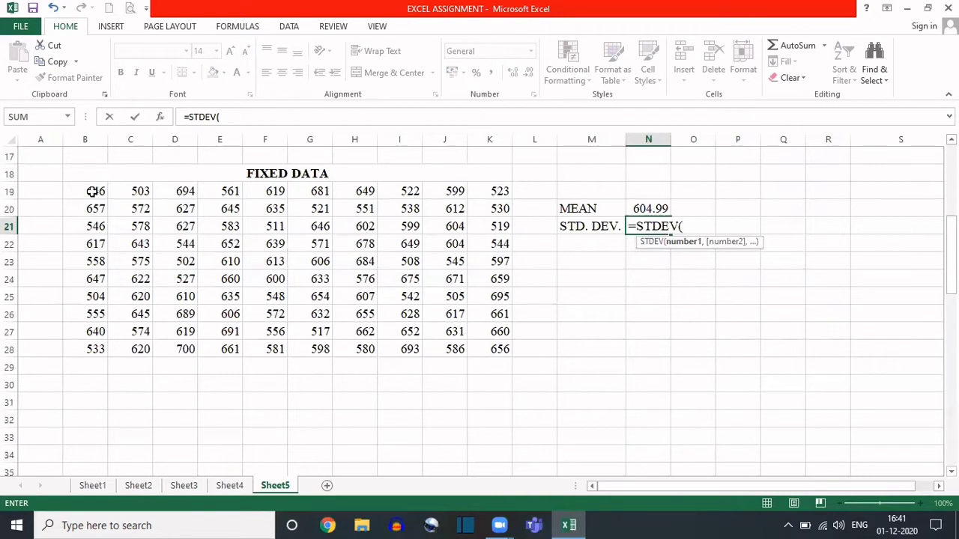
{"action": "left_click_drag", "start_coordinate": [91, 192], "coordinate": [494, 349]}
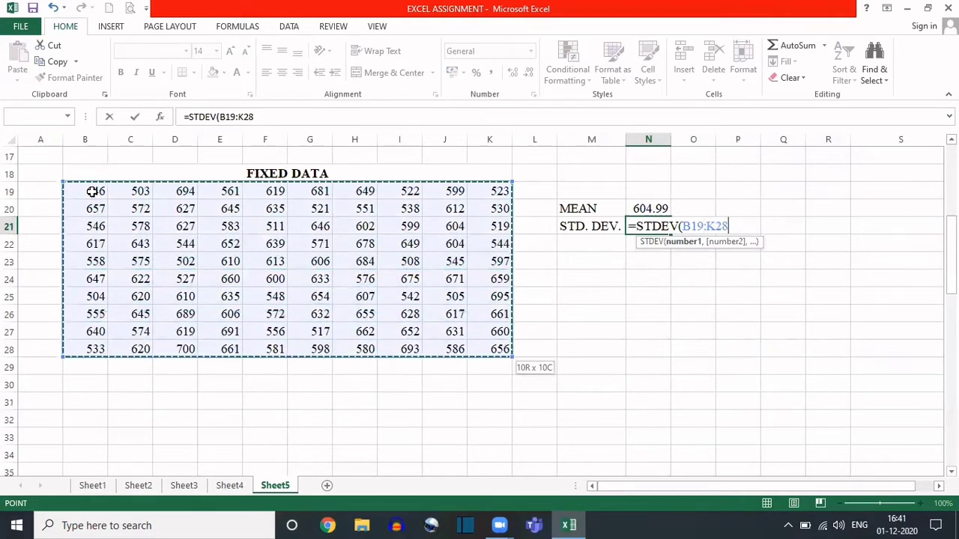
{"action": "type", "text": ")"}
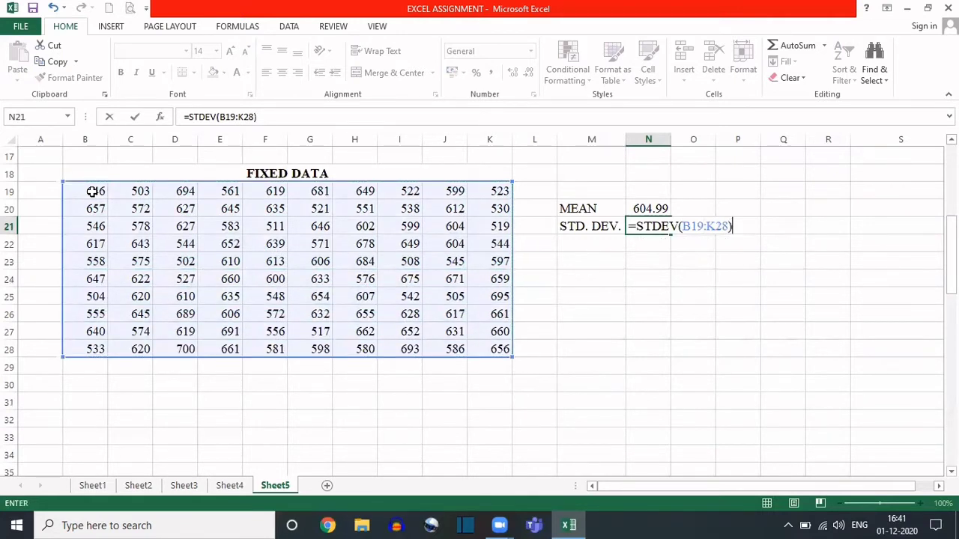
{"action": "key", "text": "Return"}
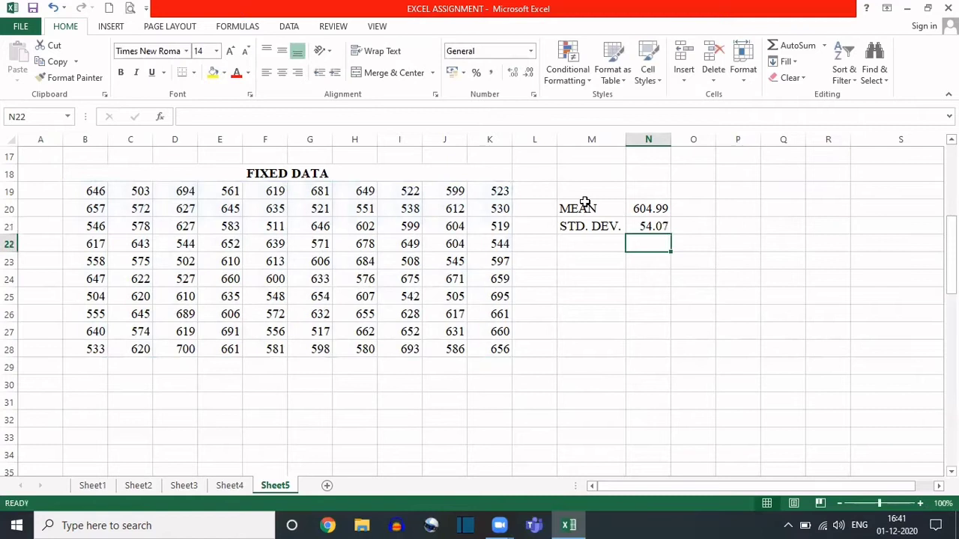
Review the mean and standard deviation formulas in N20 and N21 and the first fixed value in B19
{"action": "left_click", "coordinate": [638, 210]}
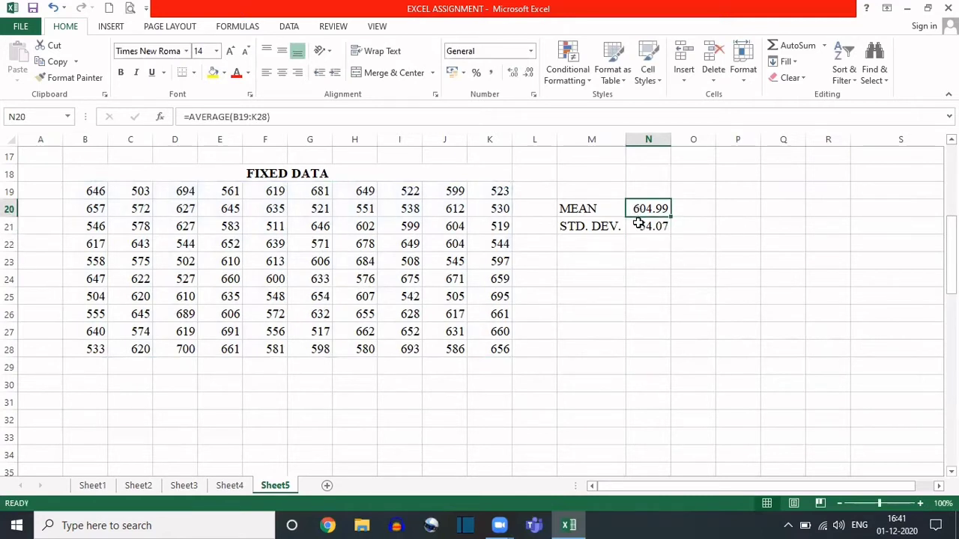
{"action": "left_click", "coordinate": [638, 223]}
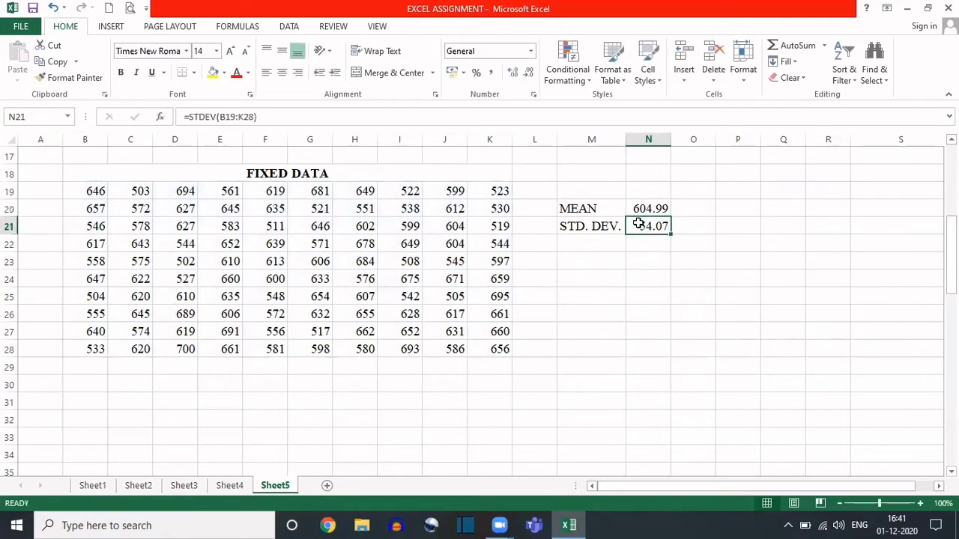
{"action": "left_click", "coordinate": [87, 188]}
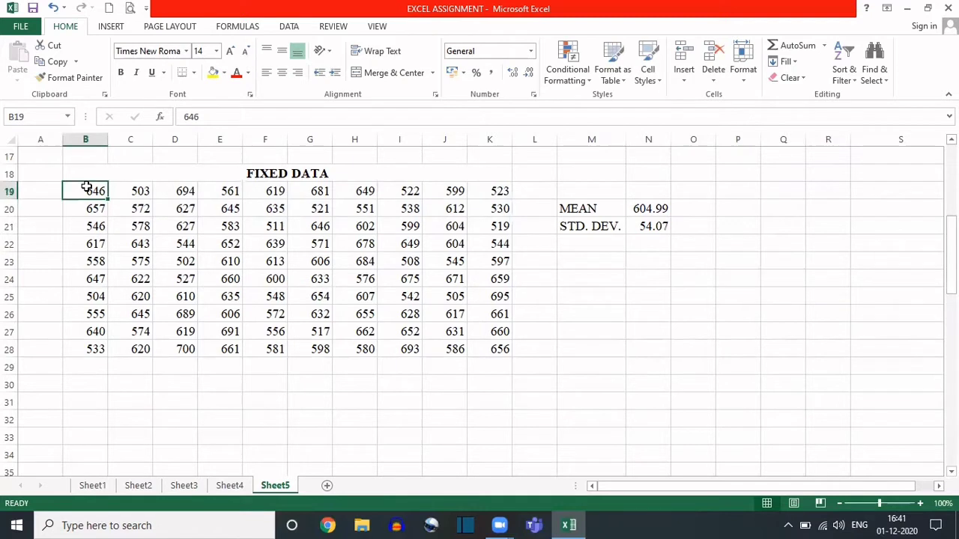
Enter the heading CLASS INTERVALS in B30 below the fixed data and widen column B
{"action": "left_click", "coordinate": [128, 386]}
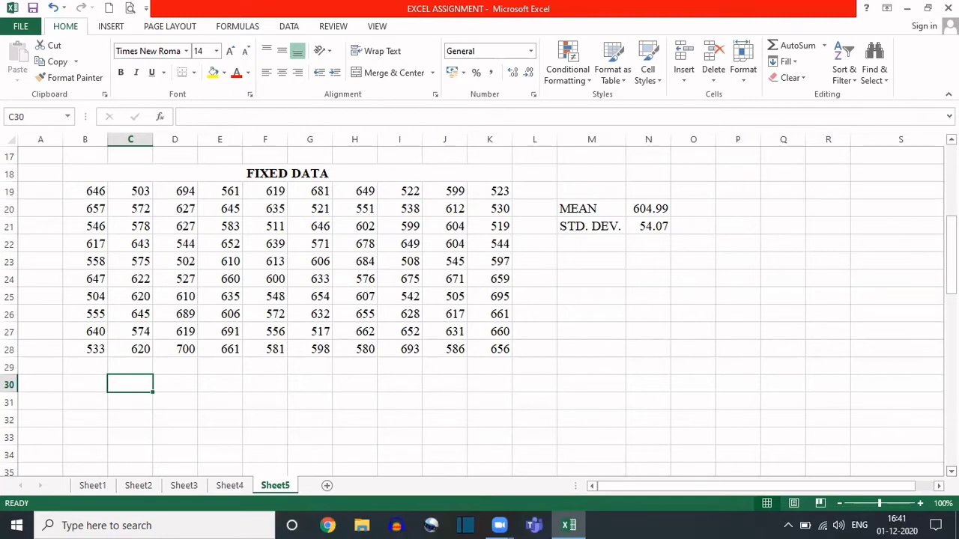
{"action": "scroll", "coordinate": [827, 420], "scroll_direction": "down", "scroll_amount": 1}
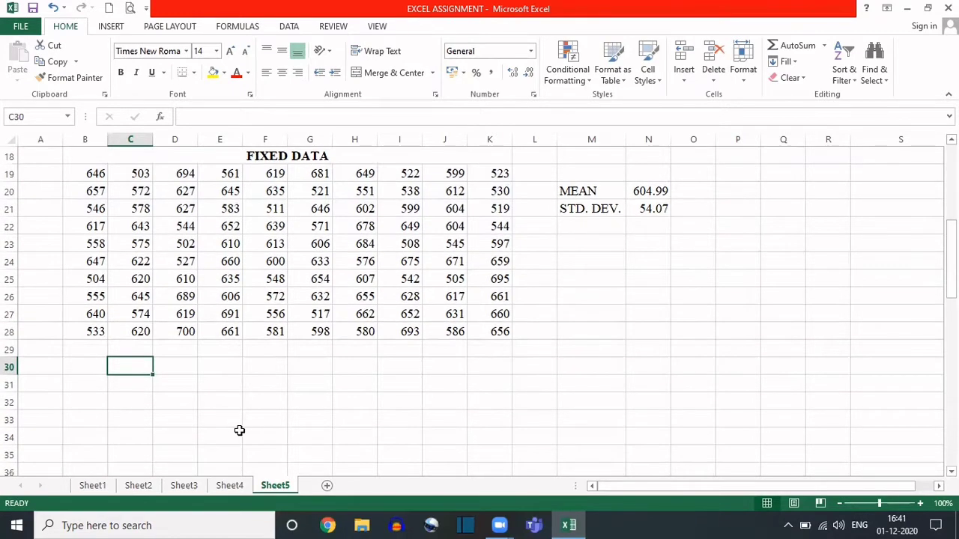
{"action": "left_click", "coordinate": [78, 363]}
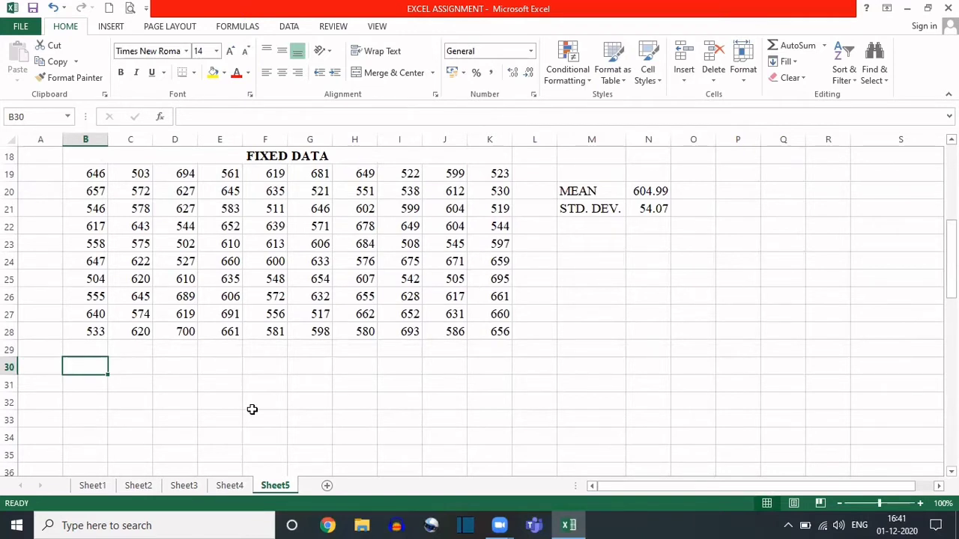
{"action": "type", "text": "CLAS"}
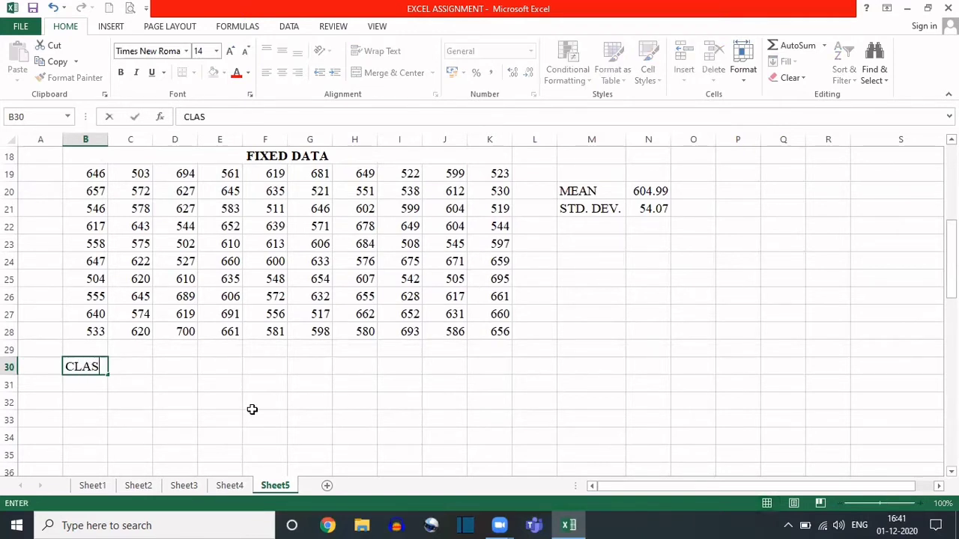
{"action": "type", "text": "S INTERVALS"}
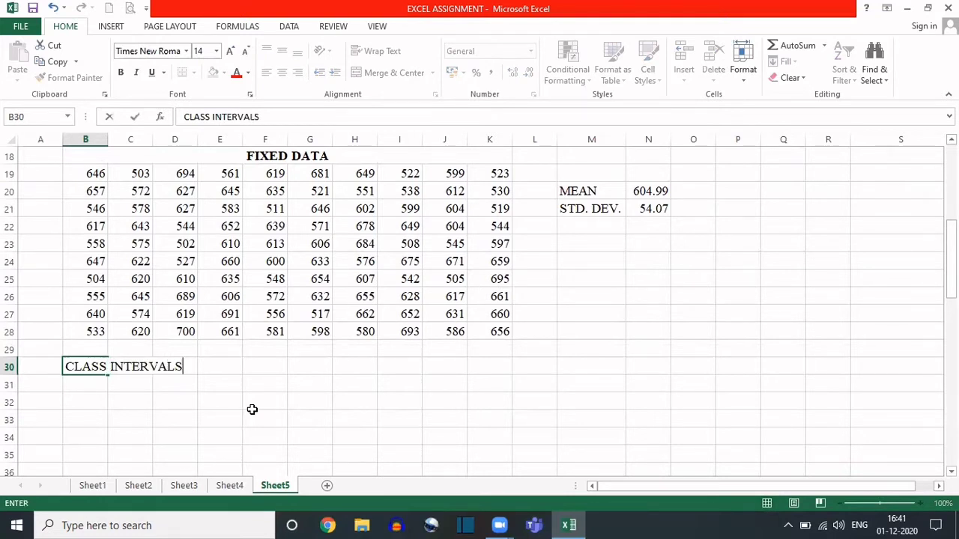
{"action": "left_click", "coordinate": [243, 404]}
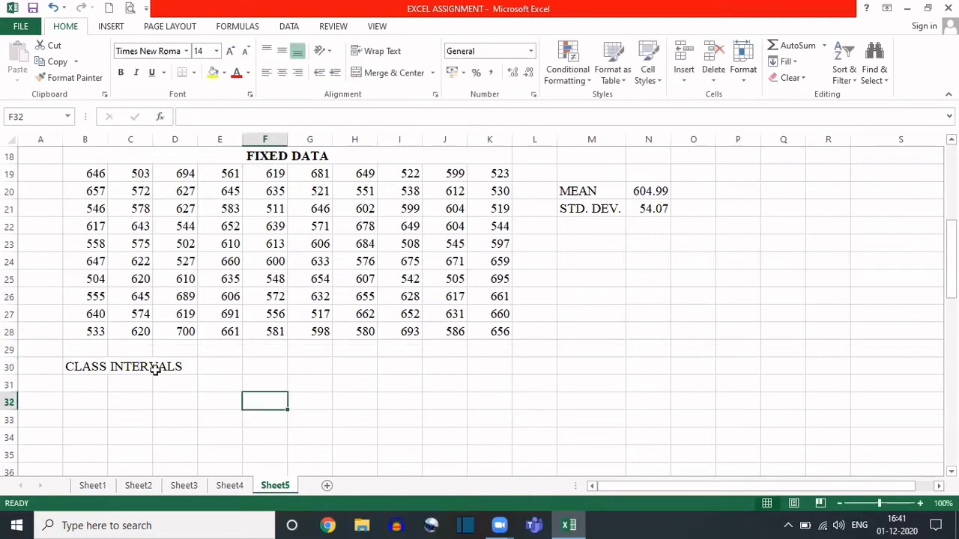
{"action": "left_click", "coordinate": [98, 366]}
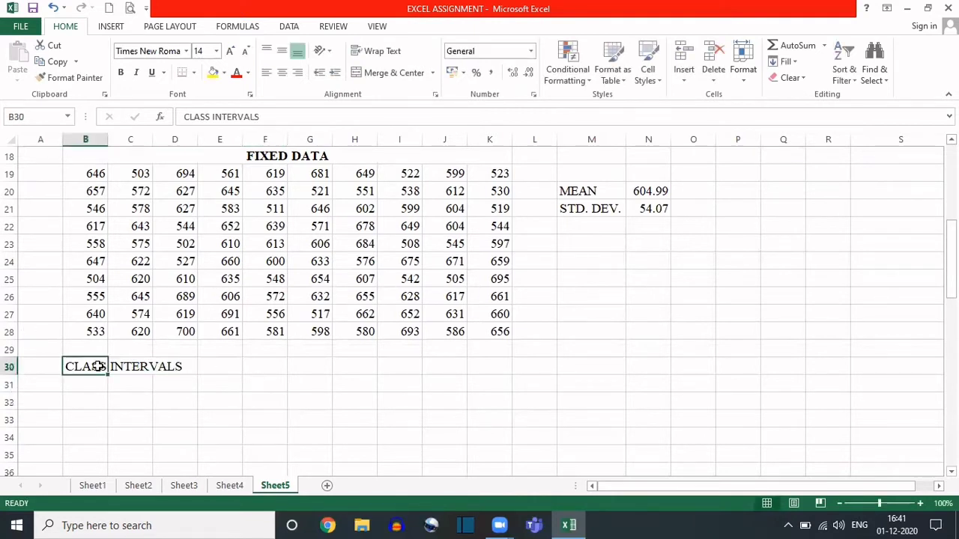
{"action": "left_click_drag", "start_coordinate": [107, 140], "coordinate": [124, 152]}
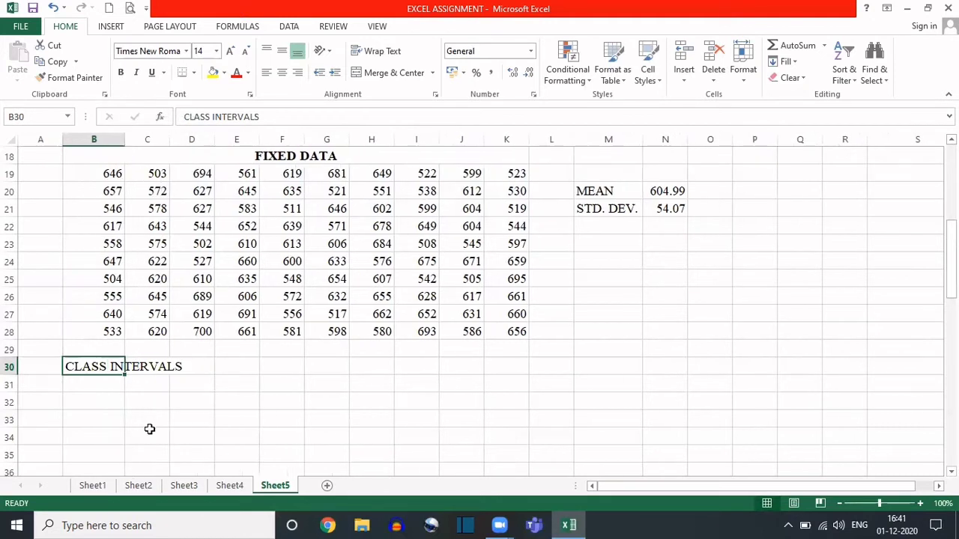
Wrap the CLASS INTERVALS heading in B30 and widen column B so the heading fits on two lines
{"action": "left_click", "coordinate": [386, 51]}
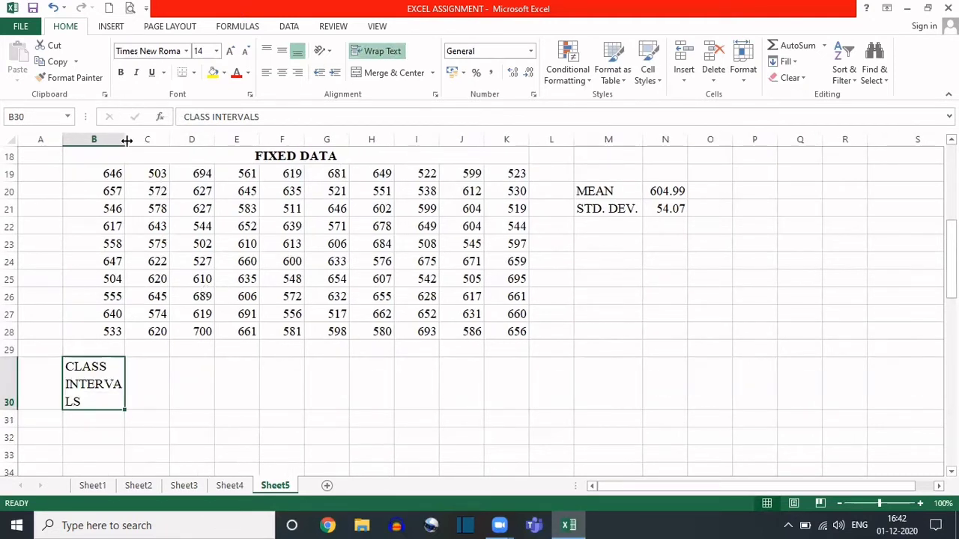
{"action": "left_click_drag", "start_coordinate": [127, 140], "coordinate": [144, 140]}
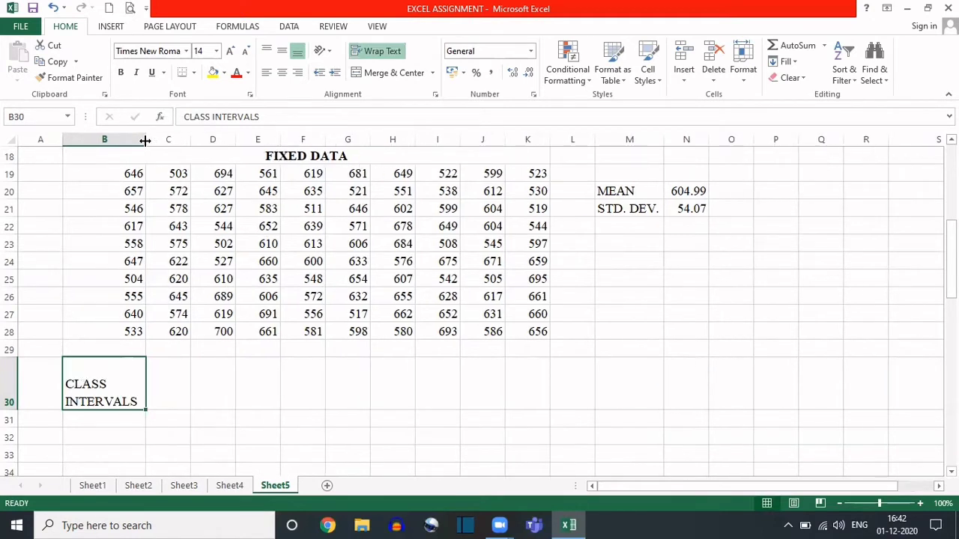
Enter the headings LOWER LIMIT in C30 and UPPER LIMIT in D30
{"action": "left_click", "coordinate": [171, 383]}
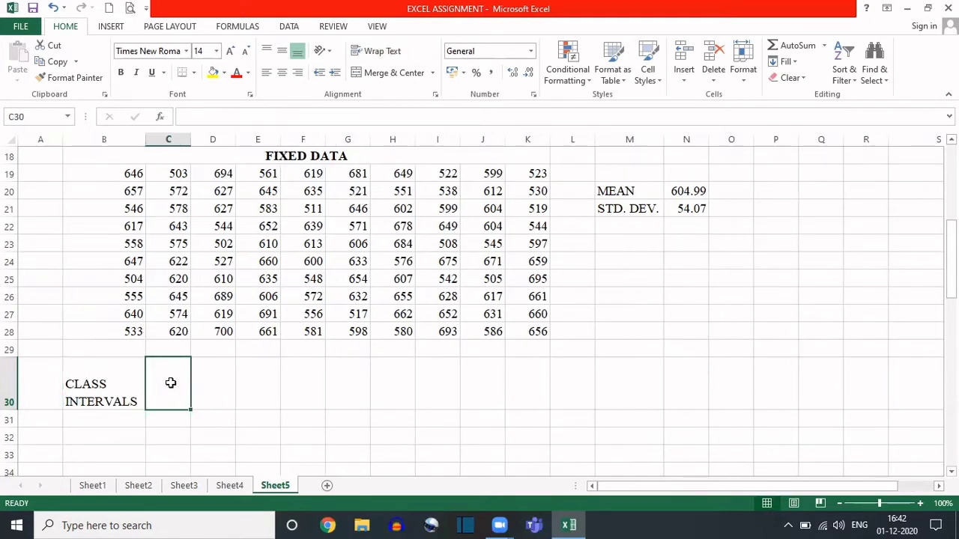
{"action": "type", "text": "LOWE"}
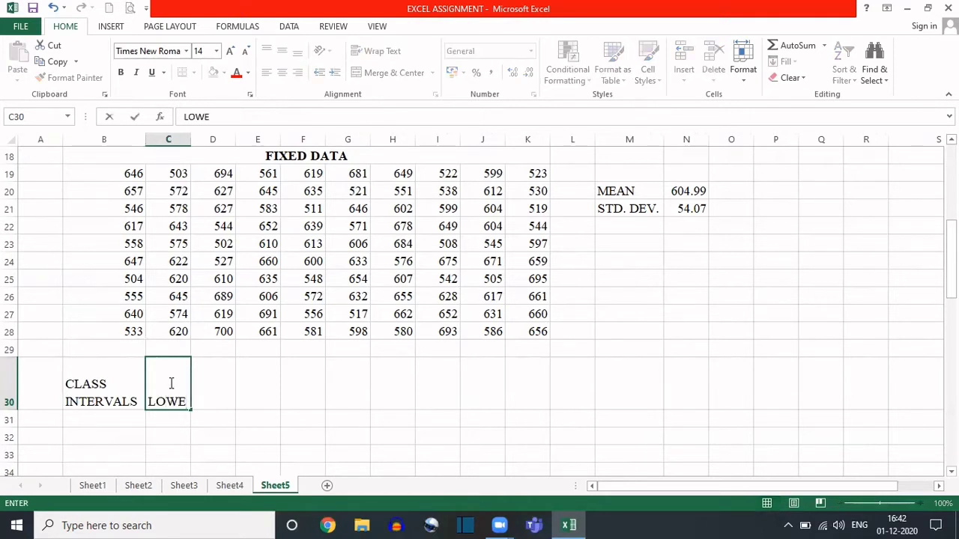
{"action": "type", "text": "R LIMIT"}
{"action": "key", "text": "Tab"}
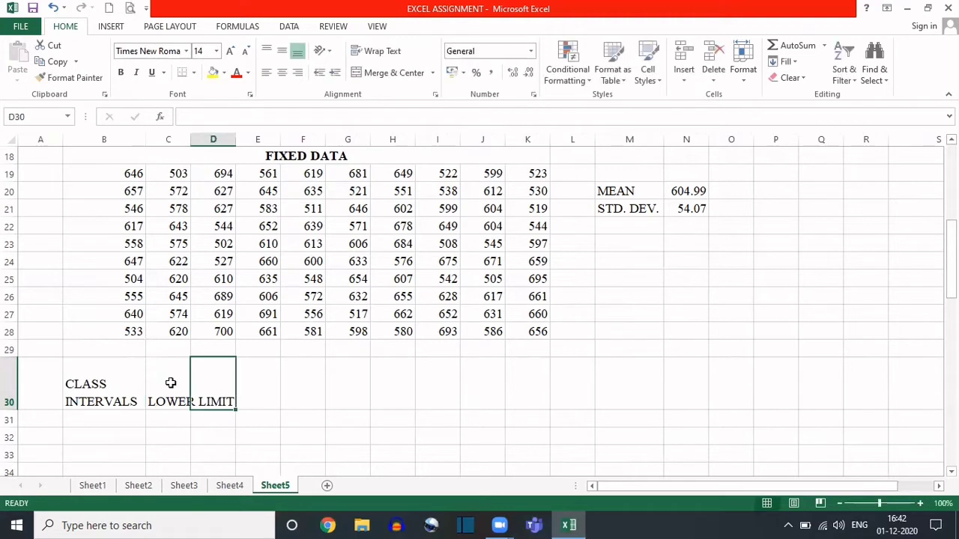
{"action": "type", "text": "UPPER"}
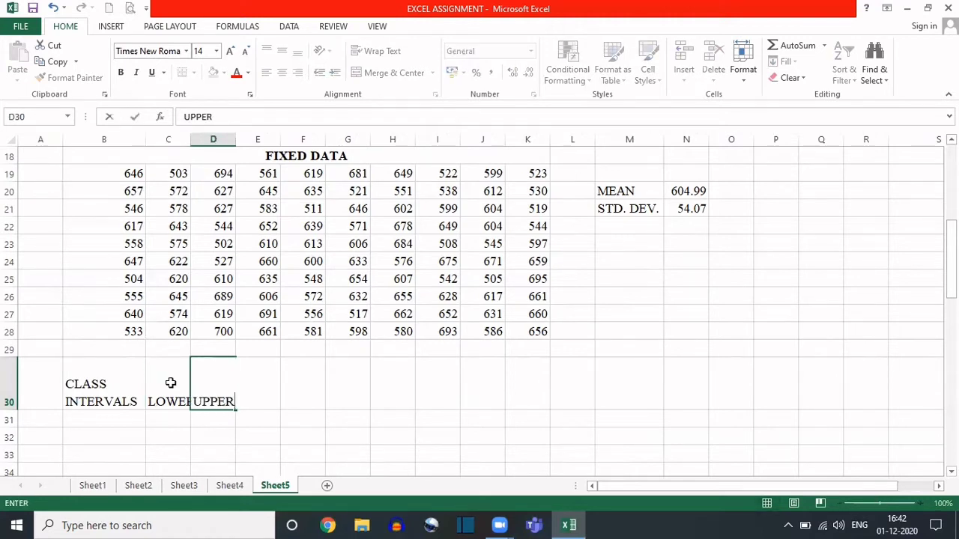
{"action": "type", "text": " LIMIT"}
{"action": "key", "text": "Tab"}
Enter the headings MID-POINT (M) in E30 and FREQUENCY (F) in F30
{"action": "type", "text": "MI"}
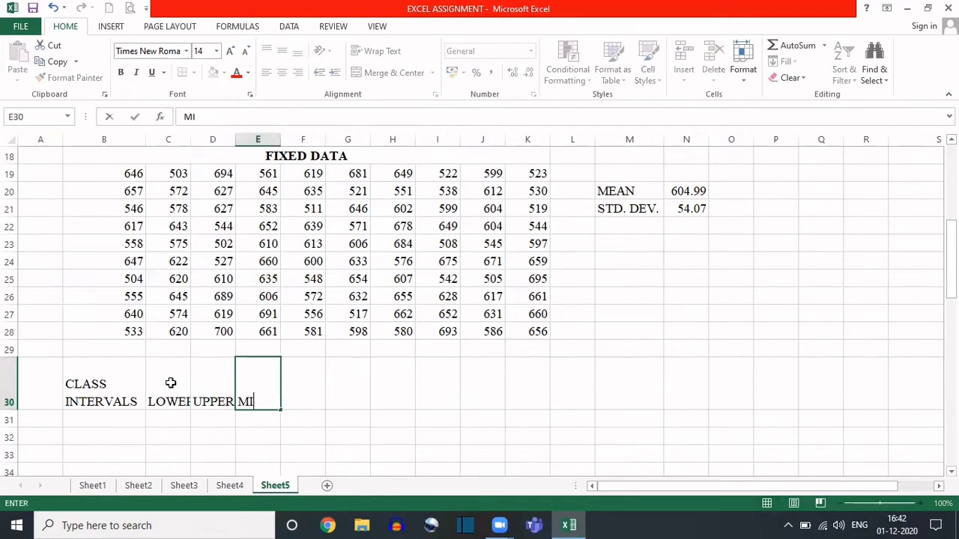
{"action": "type", "text": "D-POINT"}
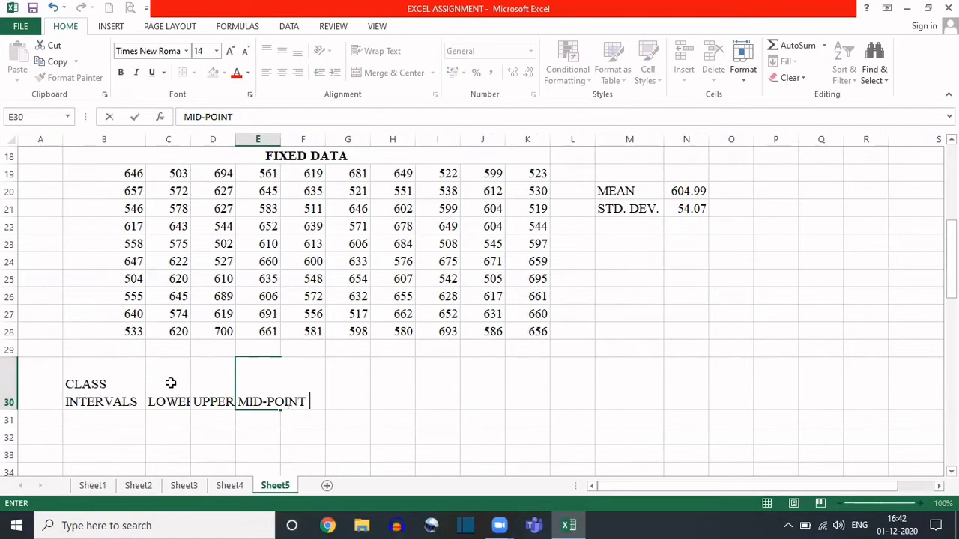
{"action": "type", "text": " (M)"}
{"action": "key", "text": "Tab"}
{"action": "type", "text": "FREQUENC"}
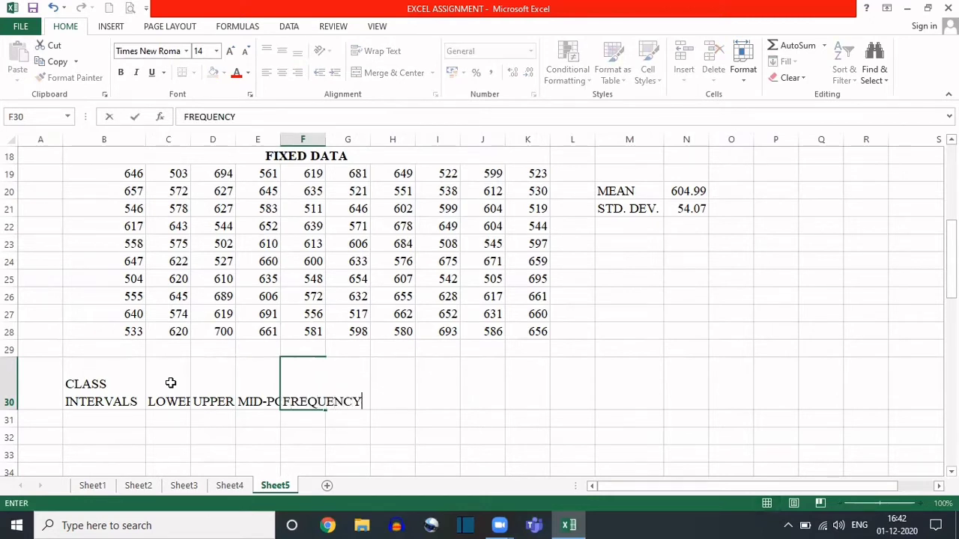
{"action": "type", "text": "Y (F"}
{"action": "key", "text": "Tab"}
Wrap the headings in C30 and D30 and widen columns C and D so no word is broken
{"action": "left_click", "coordinate": [171, 383]}
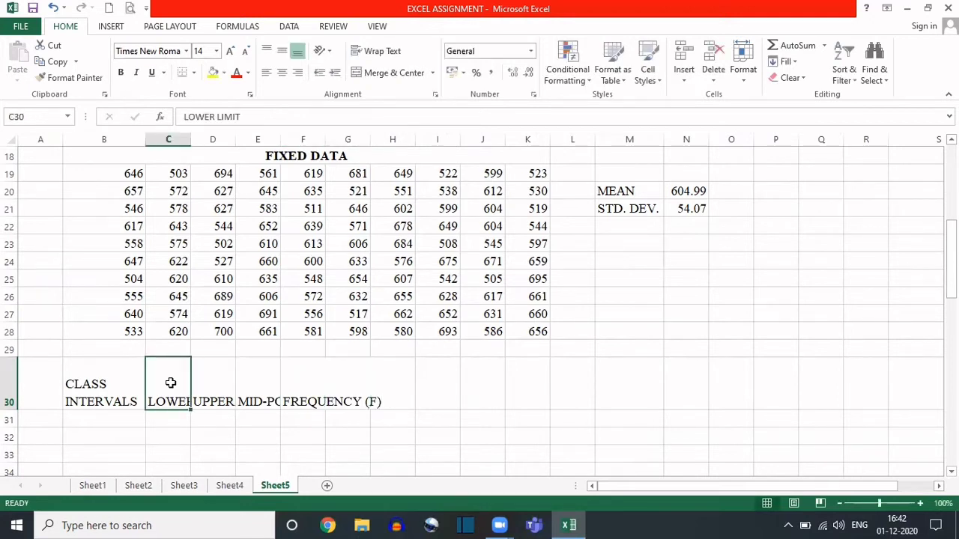
{"action": "left_click", "coordinate": [383, 52]}
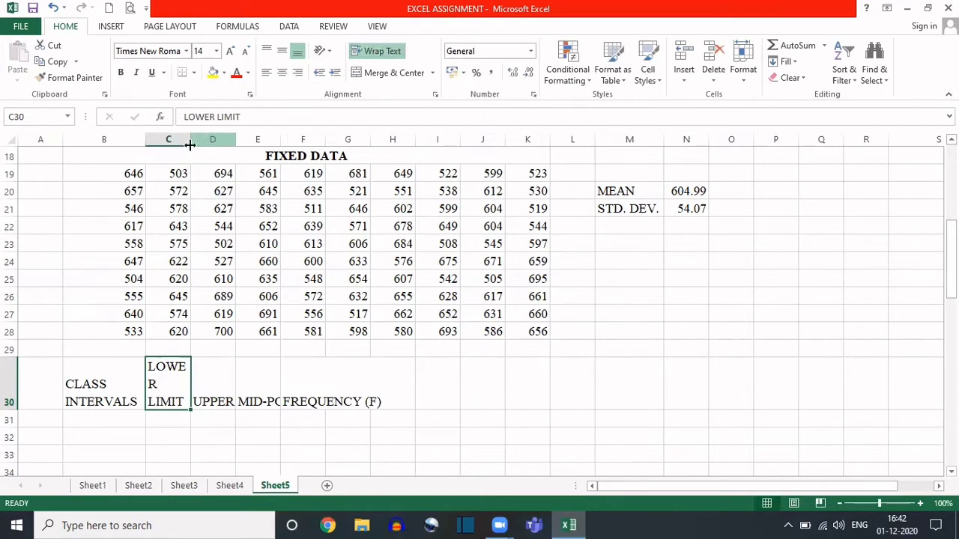
{"action": "left_click_drag", "start_coordinate": [191, 143], "coordinate": [201, 144]}
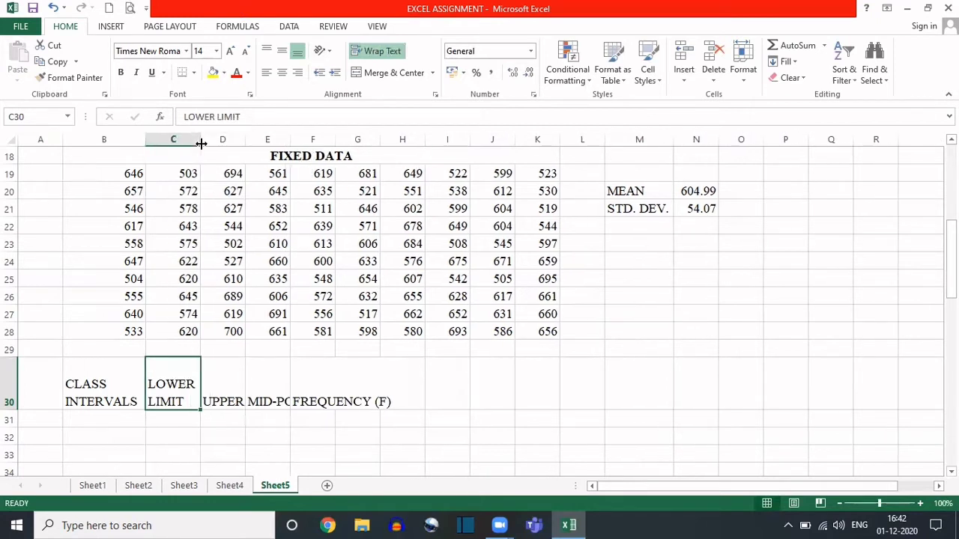
{"action": "left_click", "coordinate": [218, 377]}
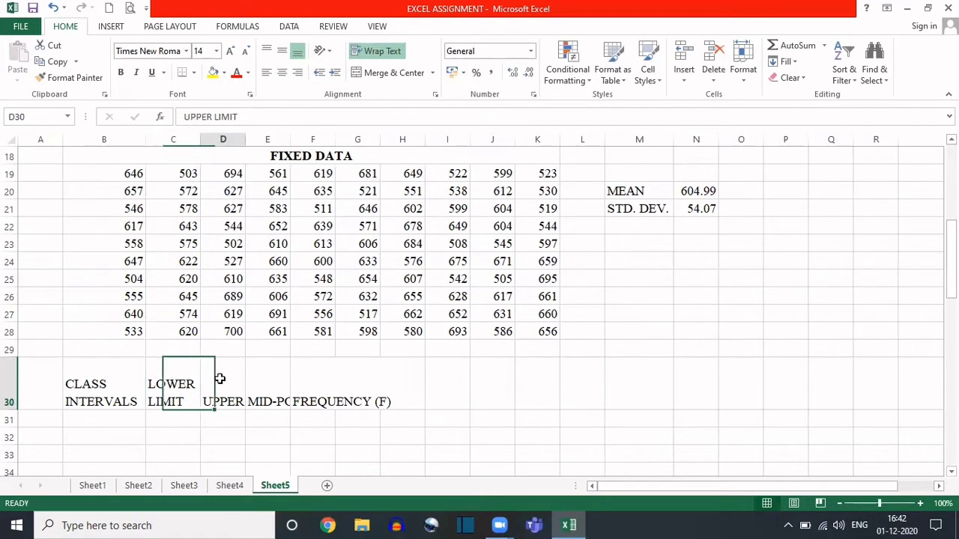
{"action": "left_click", "coordinate": [375, 52]}
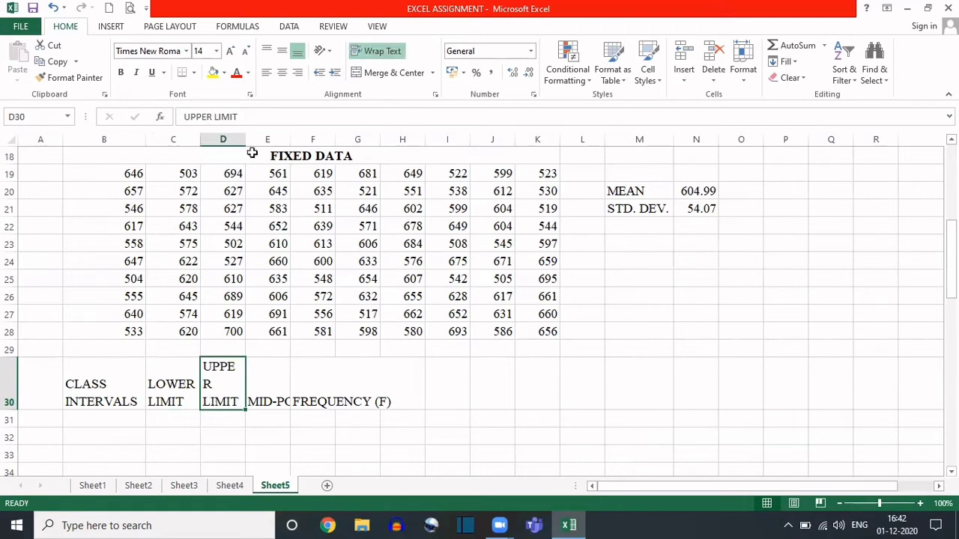
{"action": "left_click_drag", "start_coordinate": [245, 139], "coordinate": [260, 139]}
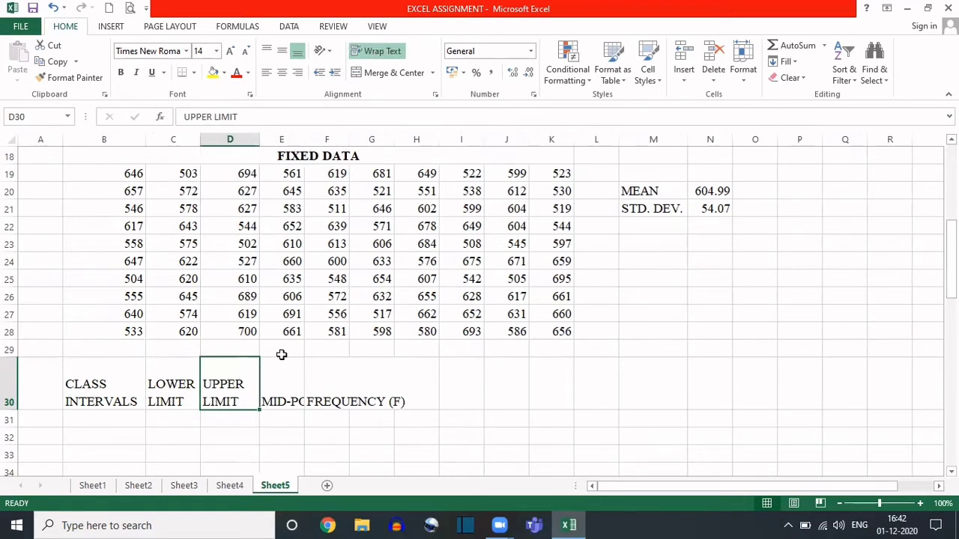
Wrap the headings in E30 and F30 and widen column F to fit the word FREQUENCY
{"action": "left_click", "coordinate": [283, 383]}
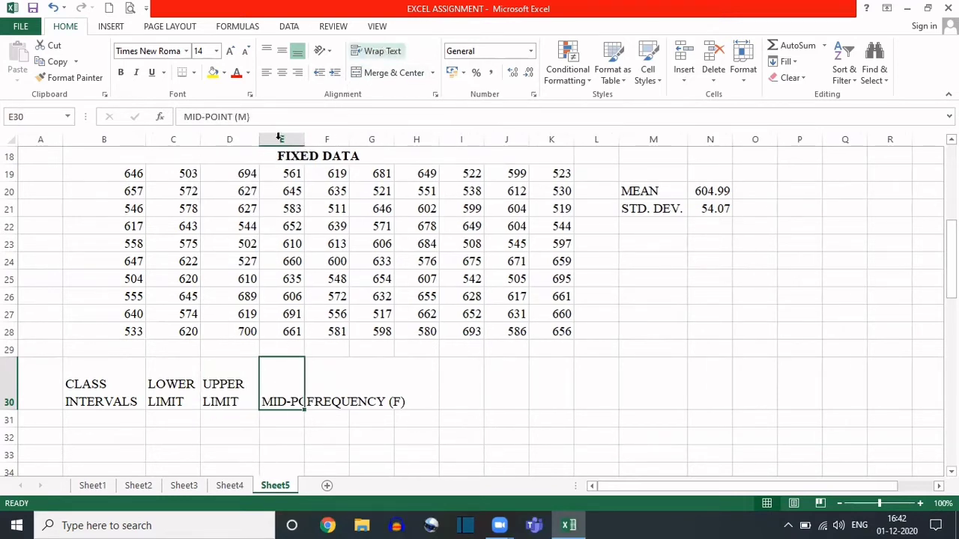
{"action": "left_click", "coordinate": [378, 51]}
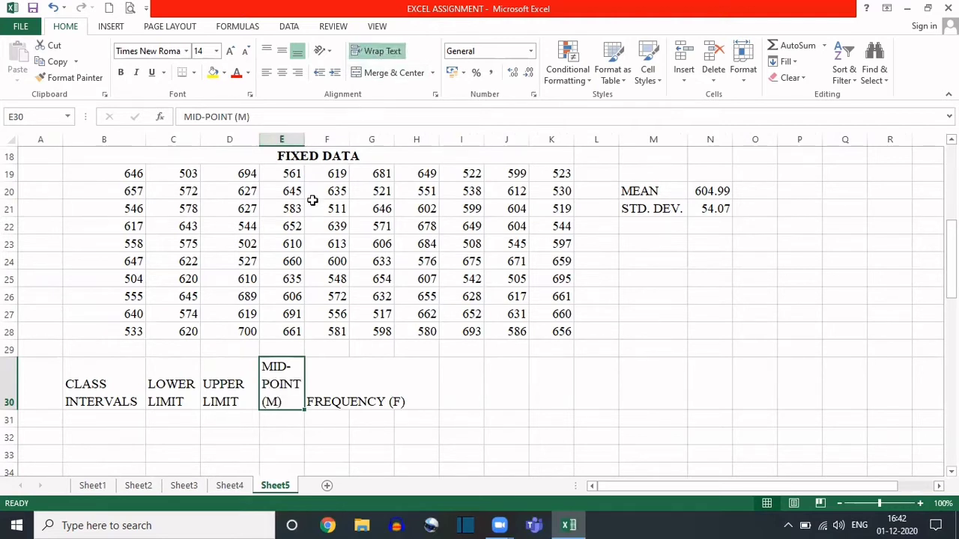
{"action": "left_click", "coordinate": [345, 401]}
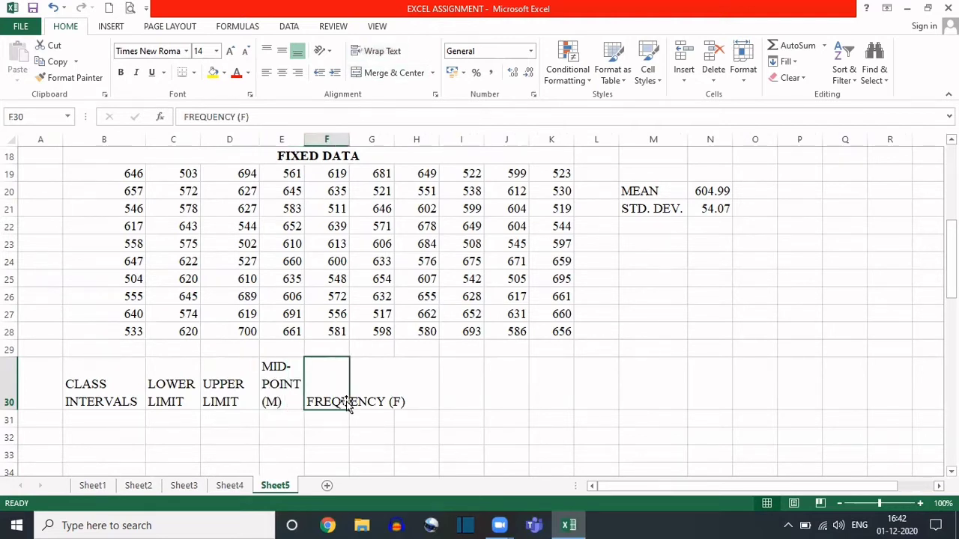
{"action": "left_click", "coordinate": [386, 51]}
{"action": "left_click_drag", "start_coordinate": [348, 142], "coordinate": [396, 143]}
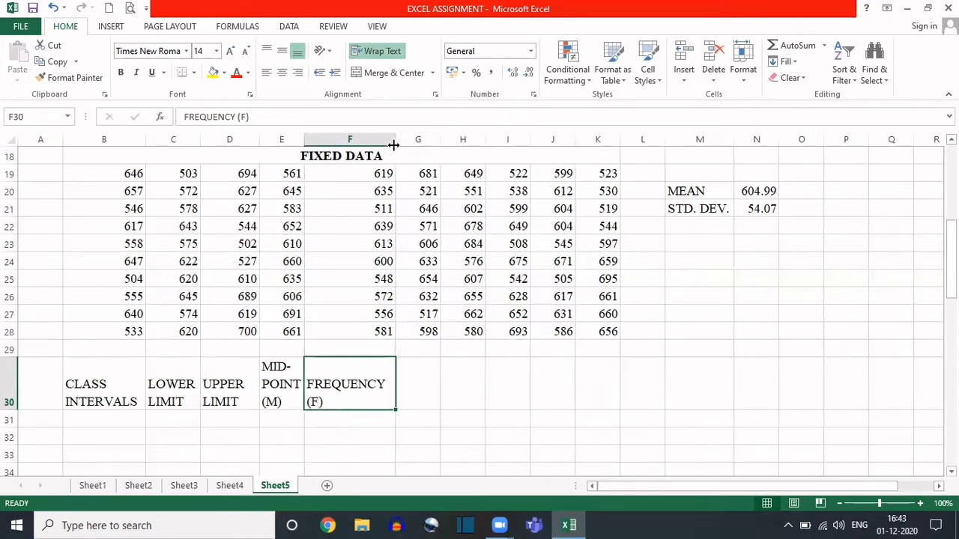
Enter the heading FM in G30 beside the FREQUENCY (F) heading
{"action": "left_click", "coordinate": [423, 386]}
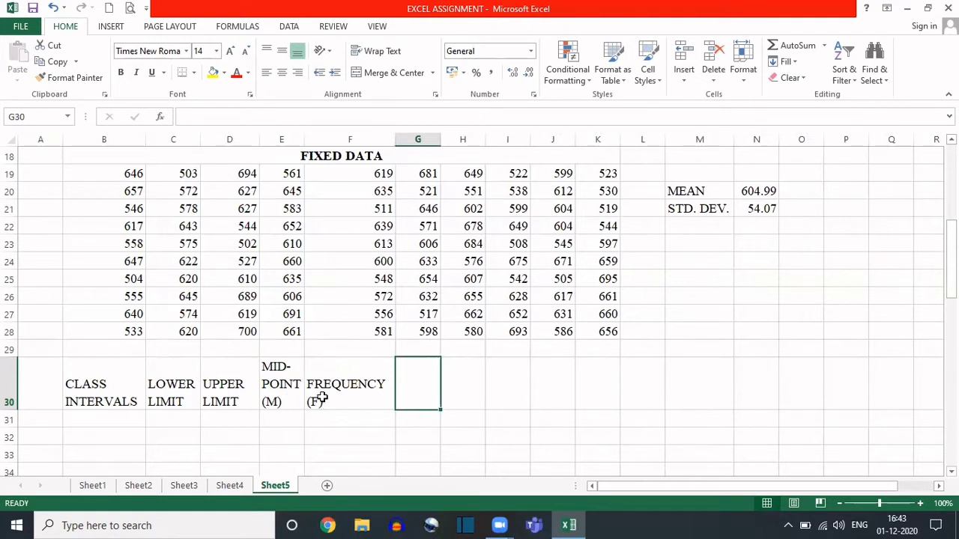
{"action": "type", "text": "FM"}
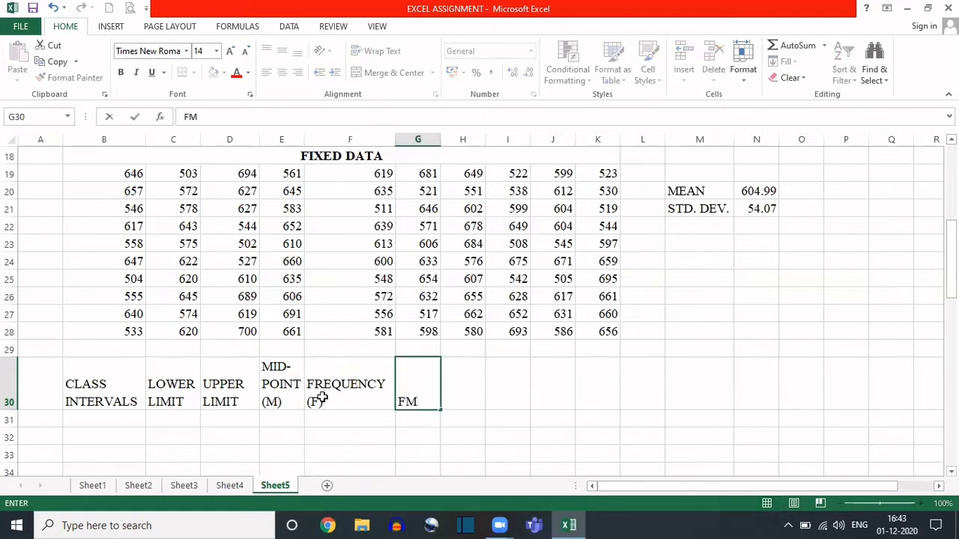
{"action": "key", "text": "Tab"}
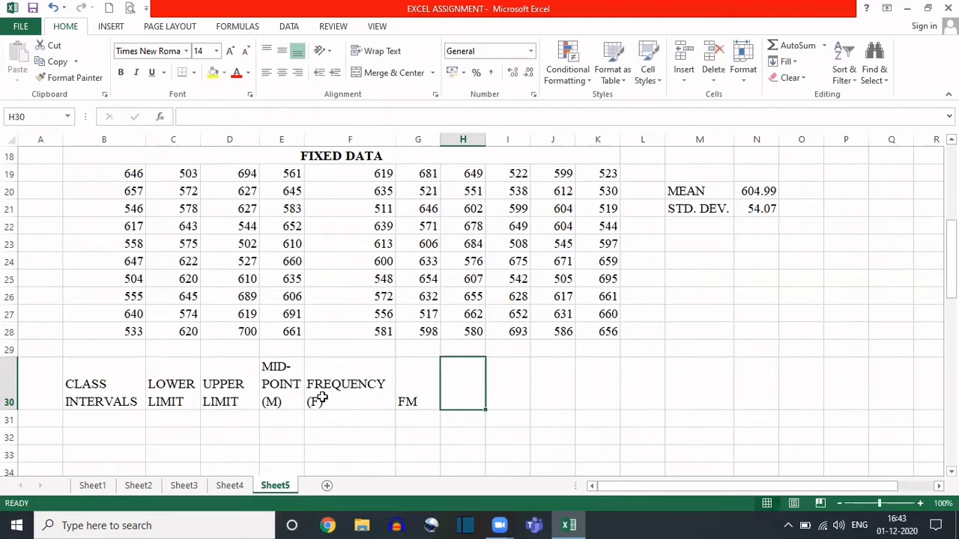
Enter the heading FM2 in H30 and format its 2 as superscript
{"action": "type", "text": "FM2"}
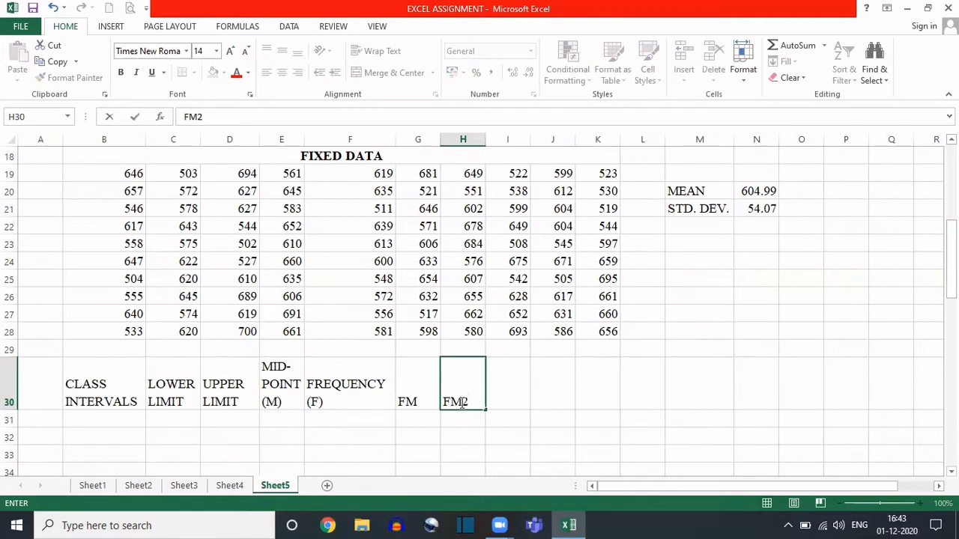
{"action": "left_click_drag", "start_coordinate": [464, 402], "coordinate": [473, 402]}
{"action": "left_click", "coordinate": [247, 93]}
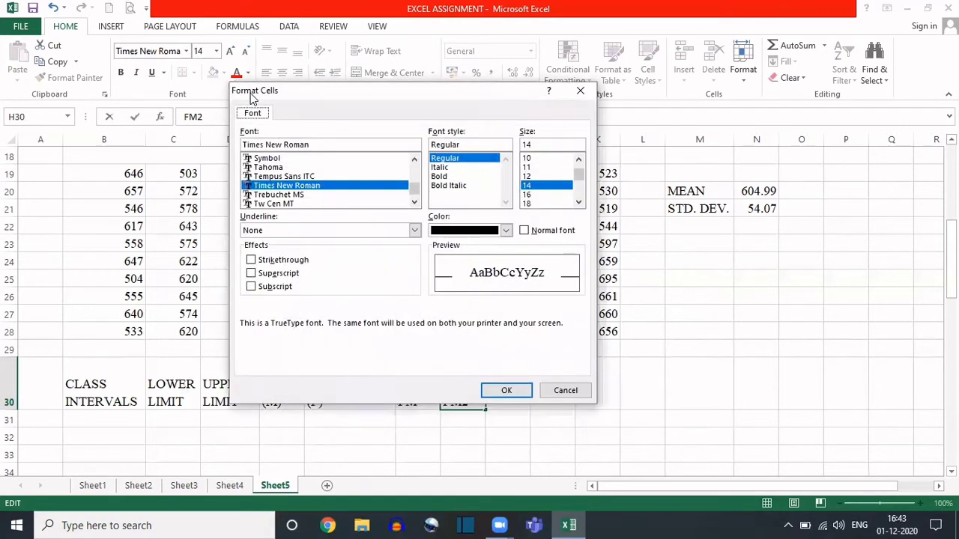
{"action": "left_click", "coordinate": [252, 274]}
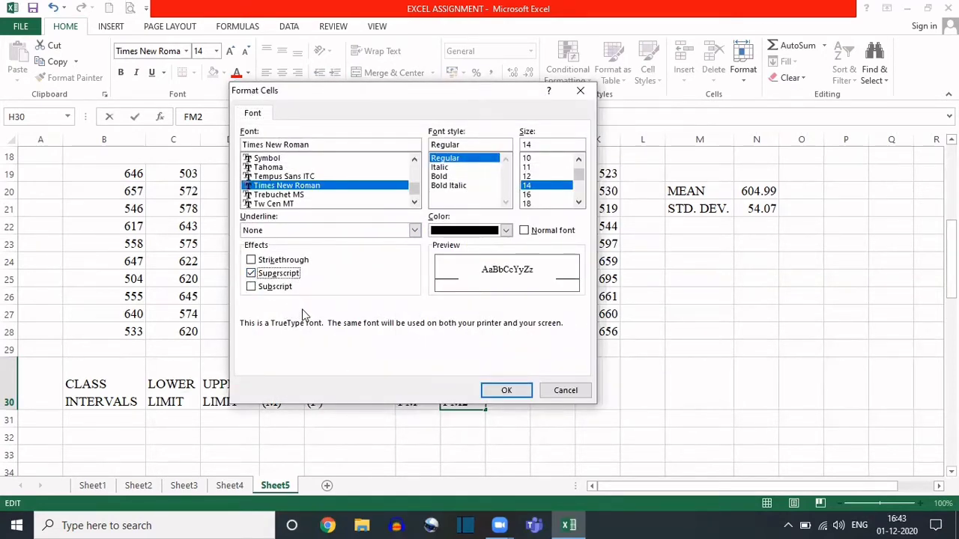
{"action": "left_click", "coordinate": [507, 388]}
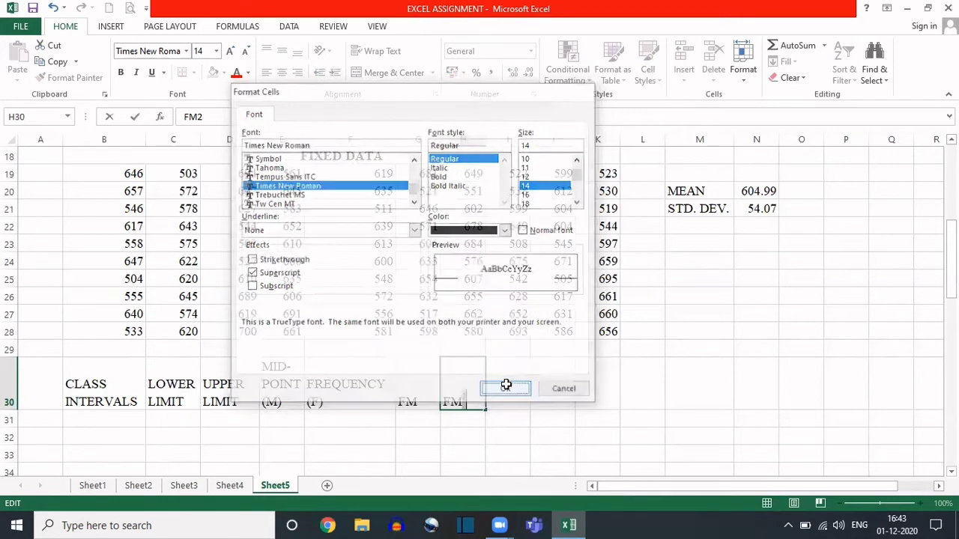
{"action": "left_click", "coordinate": [481, 419]}
Check the superscript in the H30 heading and clear the cell
{"action": "left_click", "coordinate": [463, 391]}
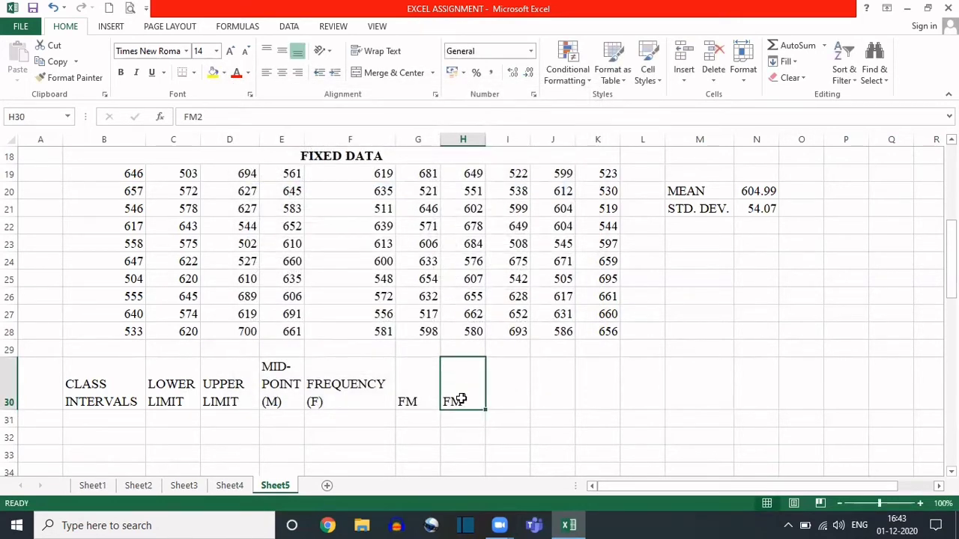
{"action": "double_click", "coordinate": [468, 397]}
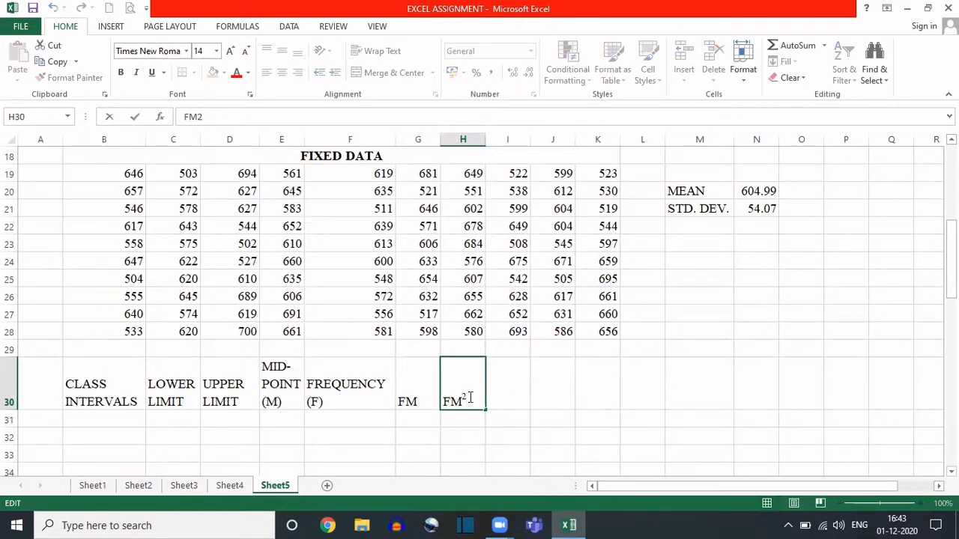
{"action": "left_click", "coordinate": [452, 424]}
{"action": "key", "text": "Up"}
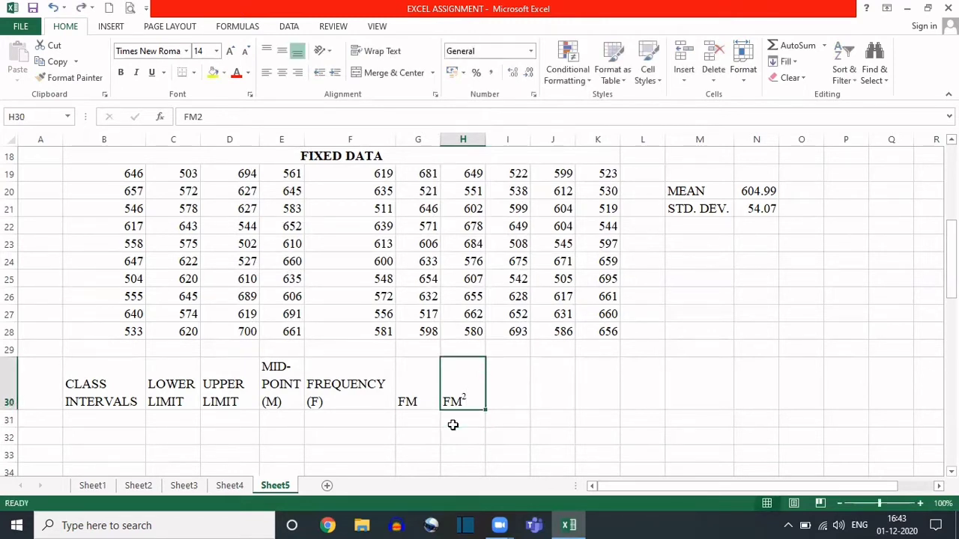
{"action": "key", "text": "Delete"}
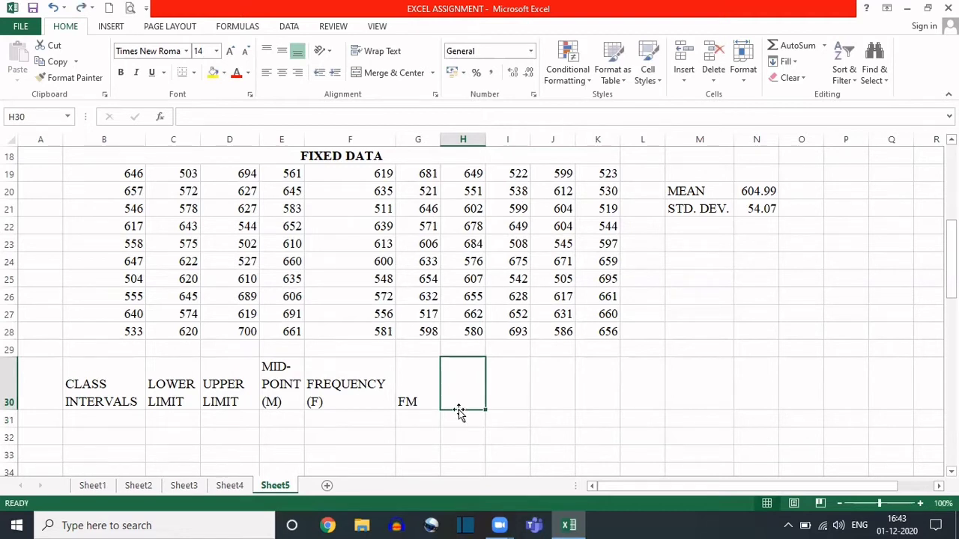
Re-enter FM2 as the heading in the emptied cell H30 and apply superscript to the 2
{"action": "type", "text": "FM2"}
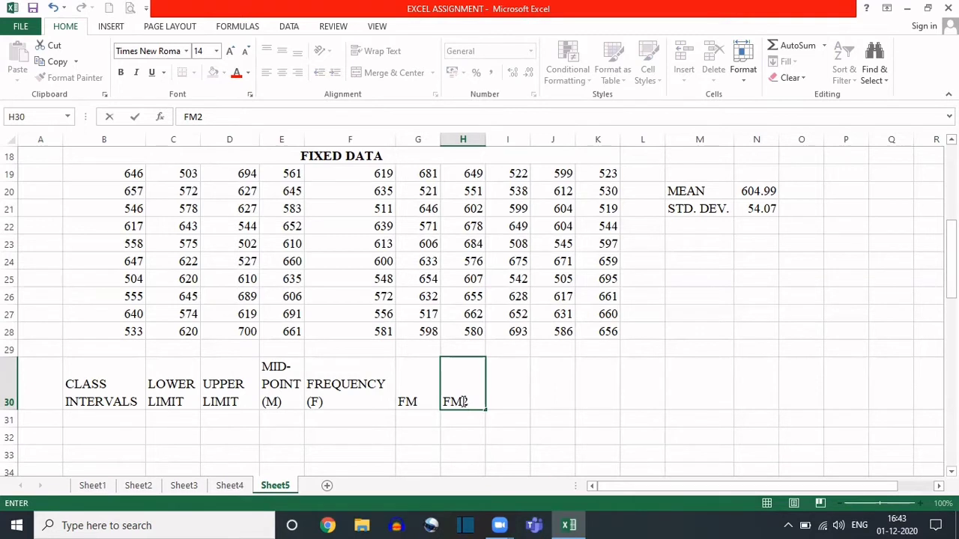
{"action": "left_click_drag", "start_coordinate": [465, 402], "coordinate": [473, 402]}
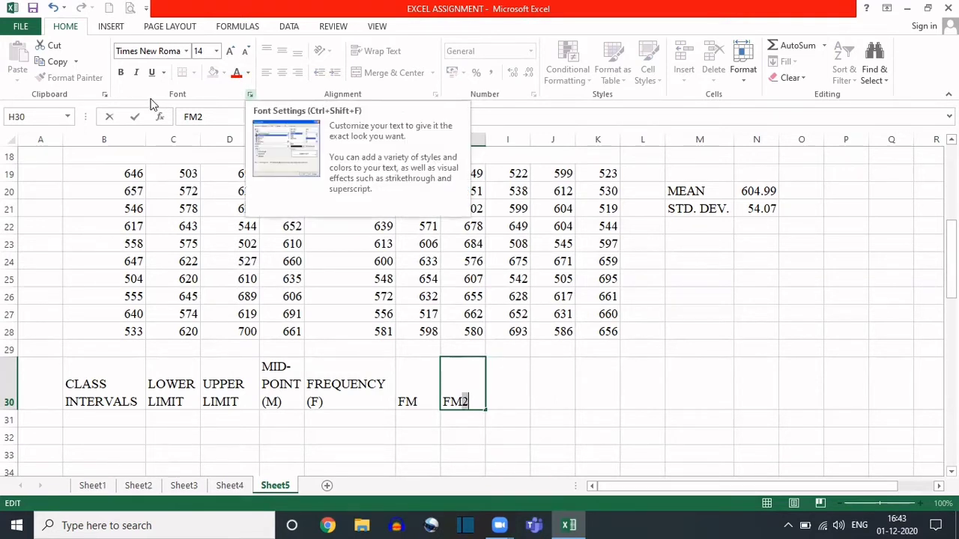
{"action": "left_click", "coordinate": [250, 96]}
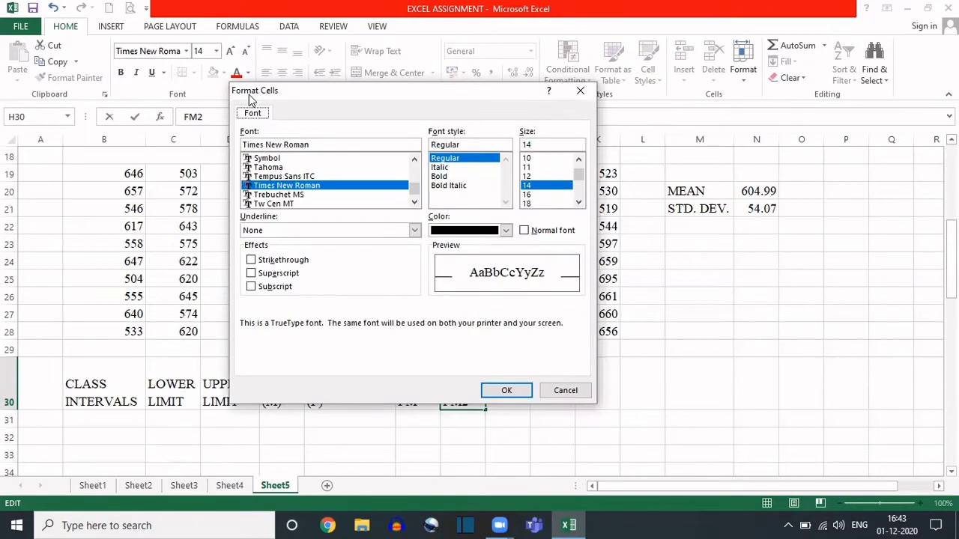
{"action": "left_click", "coordinate": [255, 275]}
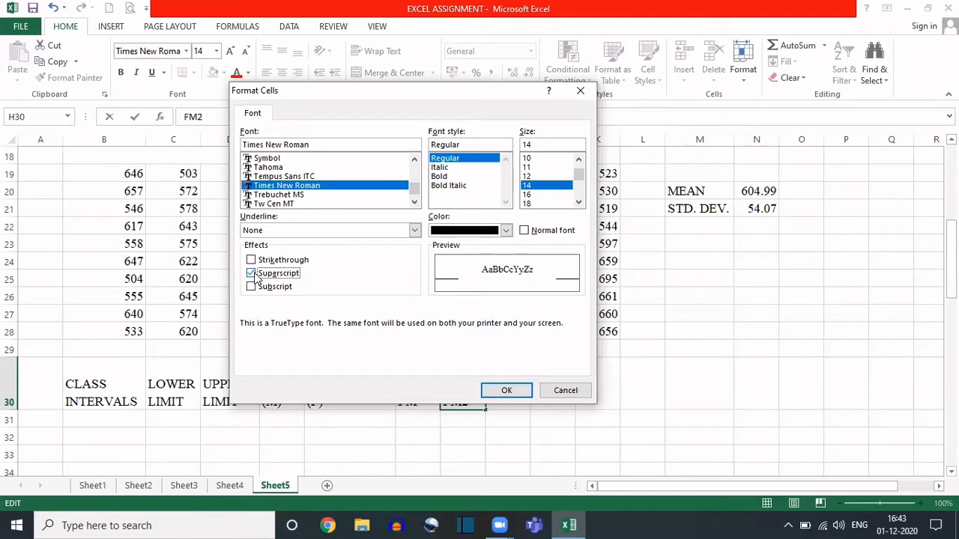
{"action": "left_click", "coordinate": [506, 391]}
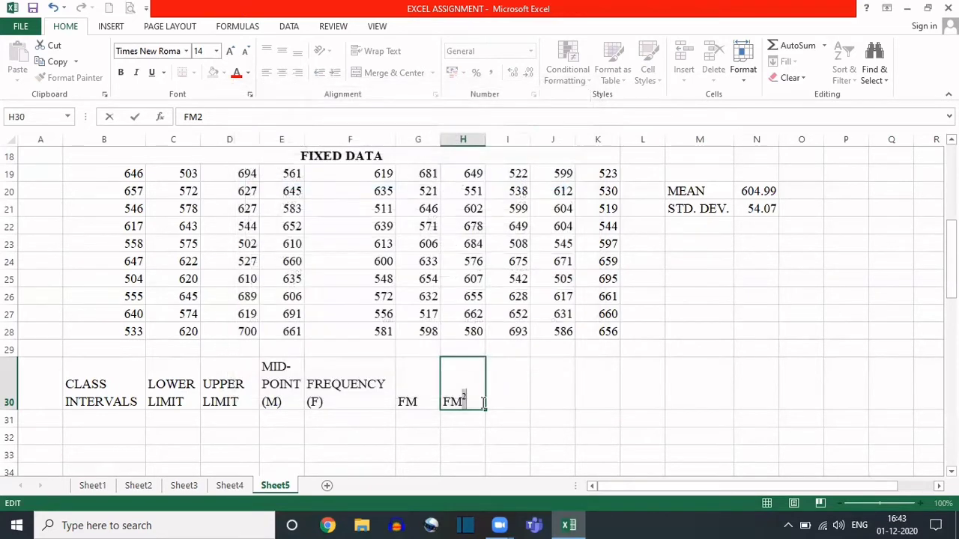
Finish the heading in H30 and make the table headings in B30:H30 bold
{"action": "left_click", "coordinate": [456, 421]}
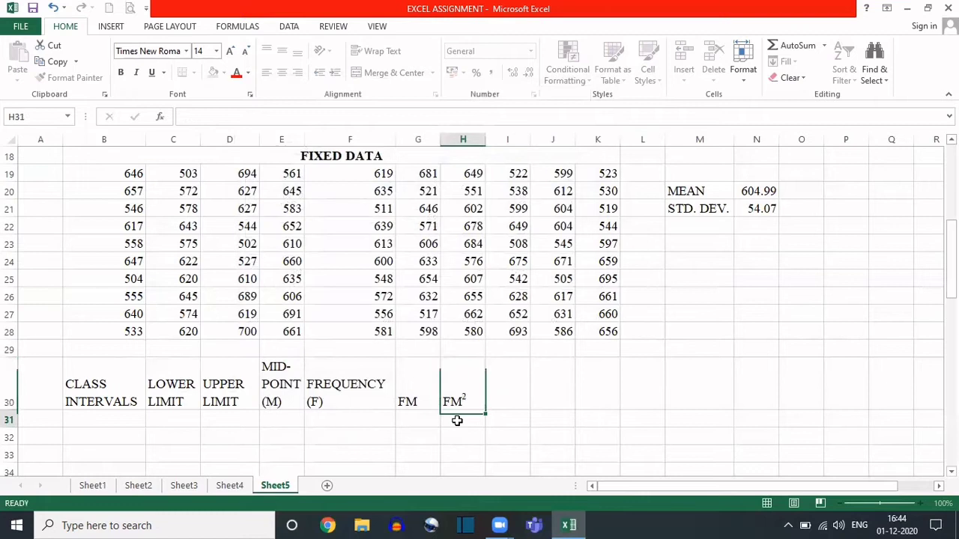
{"action": "left_click", "coordinate": [88, 382]}
{"action": "key", "text": "shift+Right"}
{"action": "key", "text": "shift+Right"}
{"action": "key", "text": "shift+Right"}
{"action": "key", "text": "shift+Right"}
{"action": "key", "text": "shift+Right"}
{"action": "key", "text": "shift+Right"}
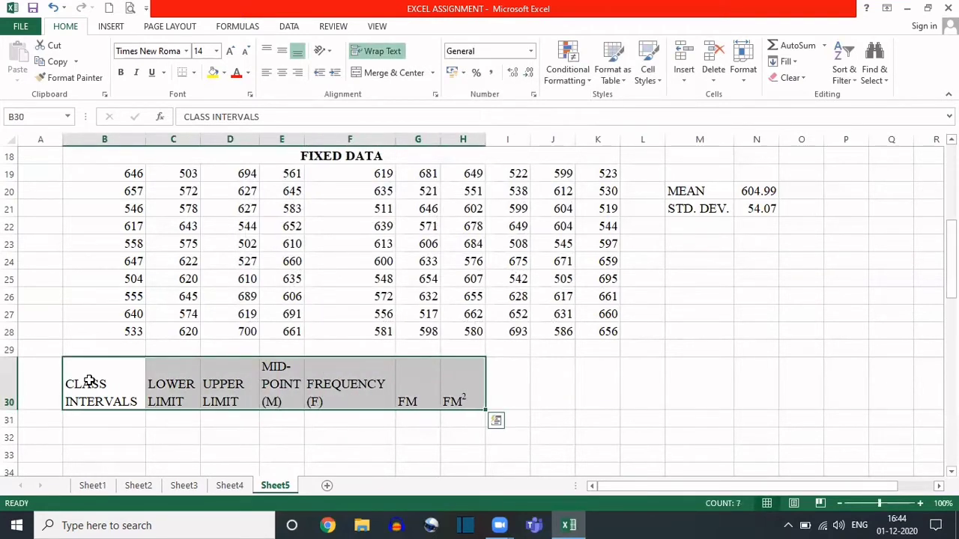
{"action": "key", "text": "ctrl+b"}
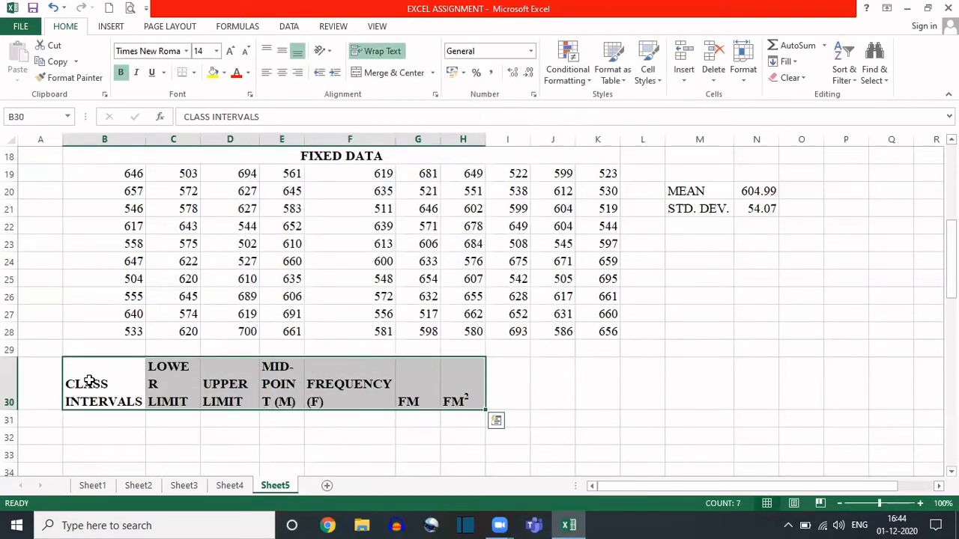
Widen columns C and E so the words in the LOWER LIMIT and MID-POINT (M) headings do not break
{"action": "left_click", "coordinate": [242, 436]}
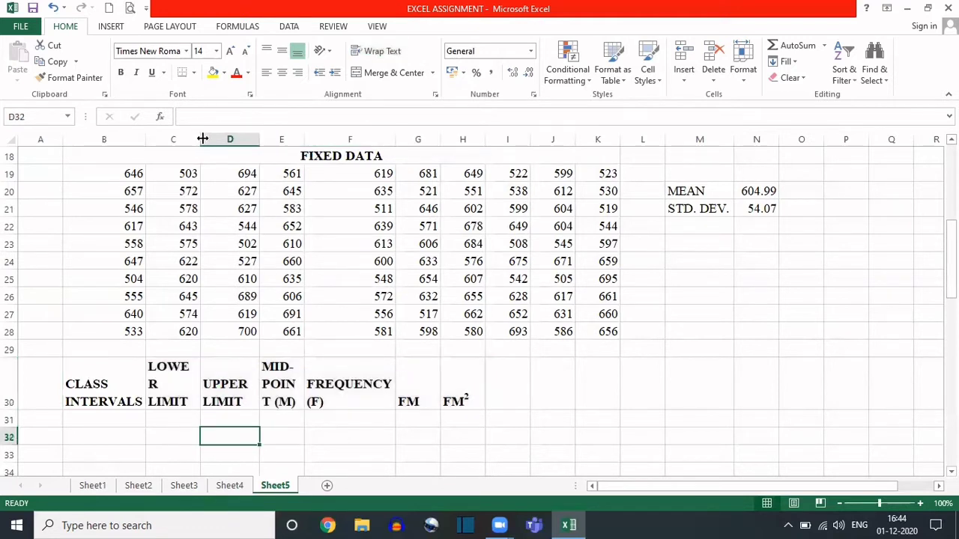
{"action": "left_click_drag", "start_coordinate": [202, 138], "coordinate": [209, 139]}
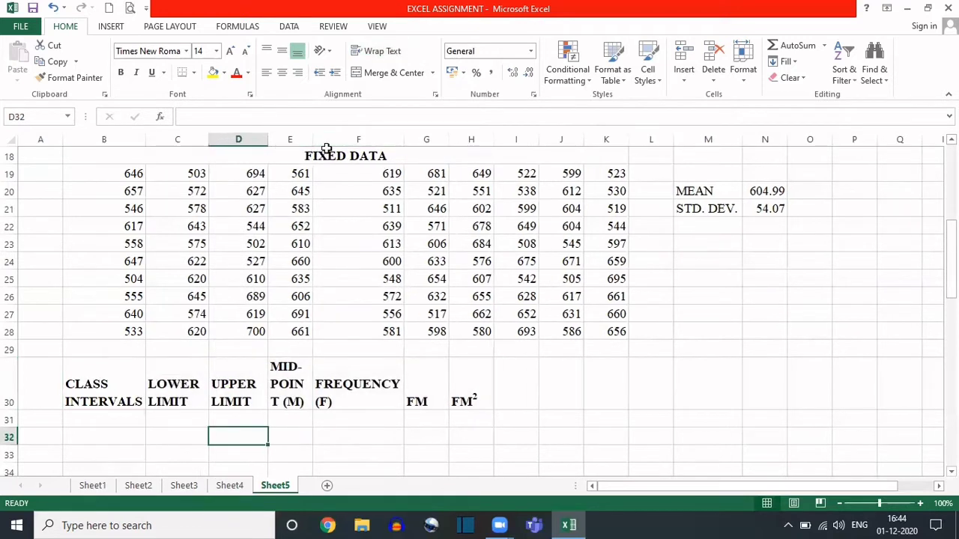
{"action": "left_click_drag", "start_coordinate": [312, 138], "coordinate": [327, 139]}
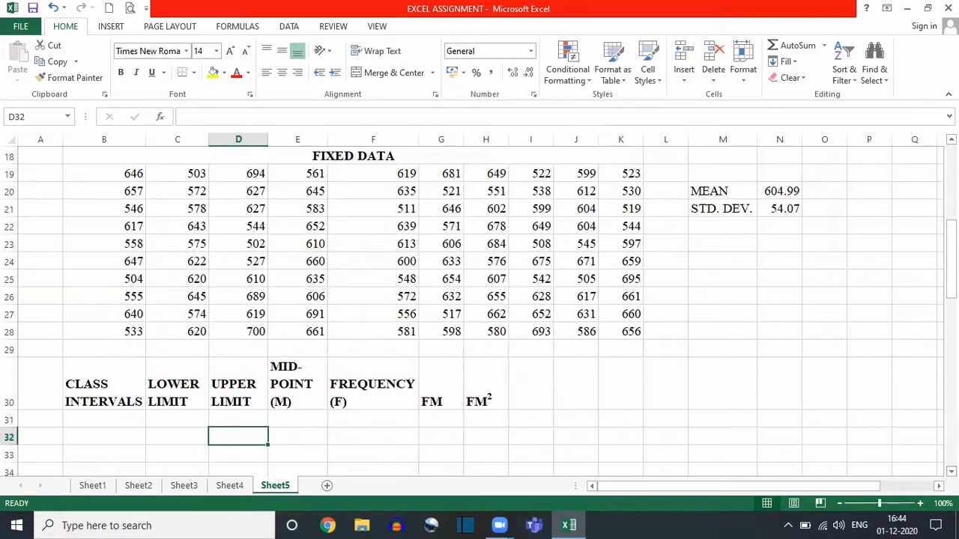
Consult the class interval instructions in the question and enter the first class, 500-540, in B31
{"action": "scroll", "coordinate": [161, 450], "scroll_direction": "down", "scroll_amount": 1}
{"action": "left_click", "coordinate": [114, 364]}
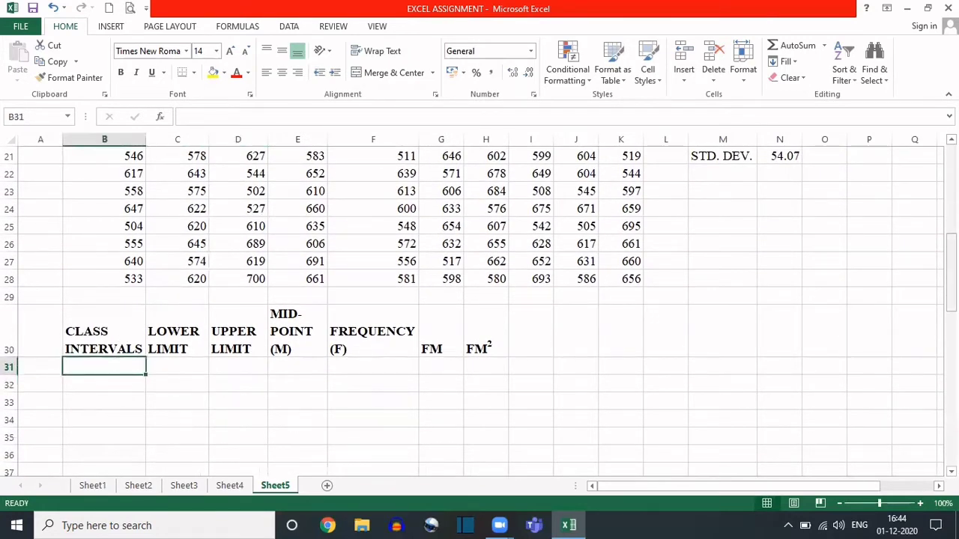
{"action": "left_click_drag", "start_coordinate": [950, 277], "coordinate": [951, 184]}
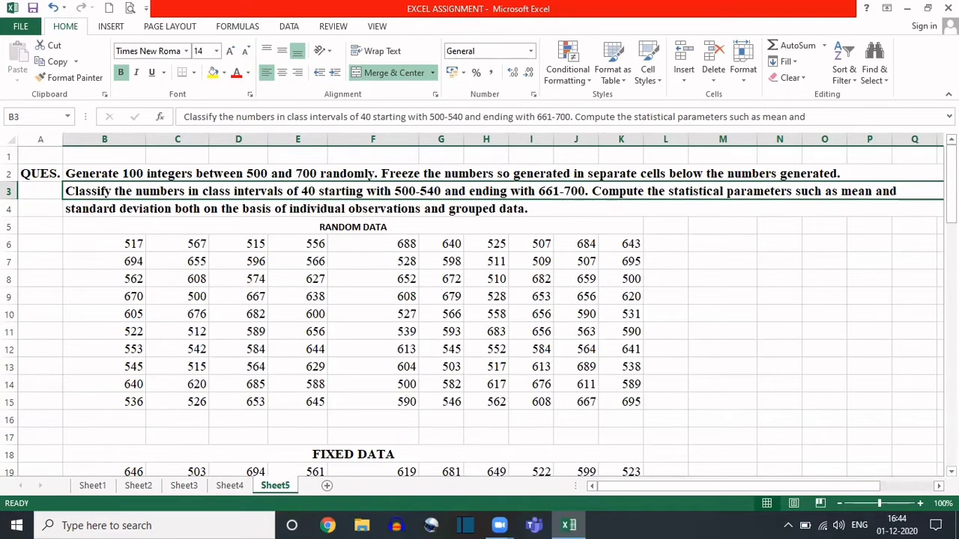
{"action": "left_click_drag", "start_coordinate": [951, 185], "coordinate": [951, 306]}
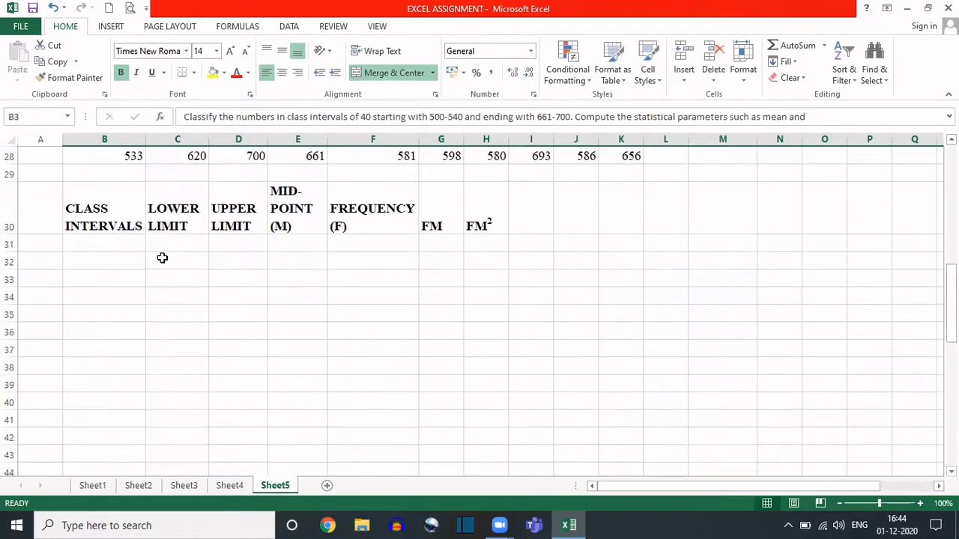
{"action": "left_click", "coordinate": [123, 245]}
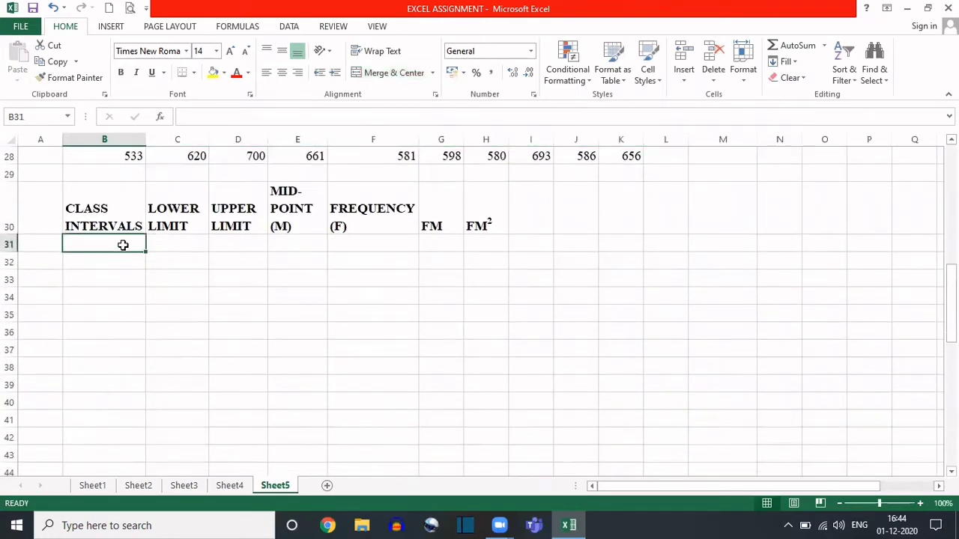
{"action": "type", "text": "500-"}
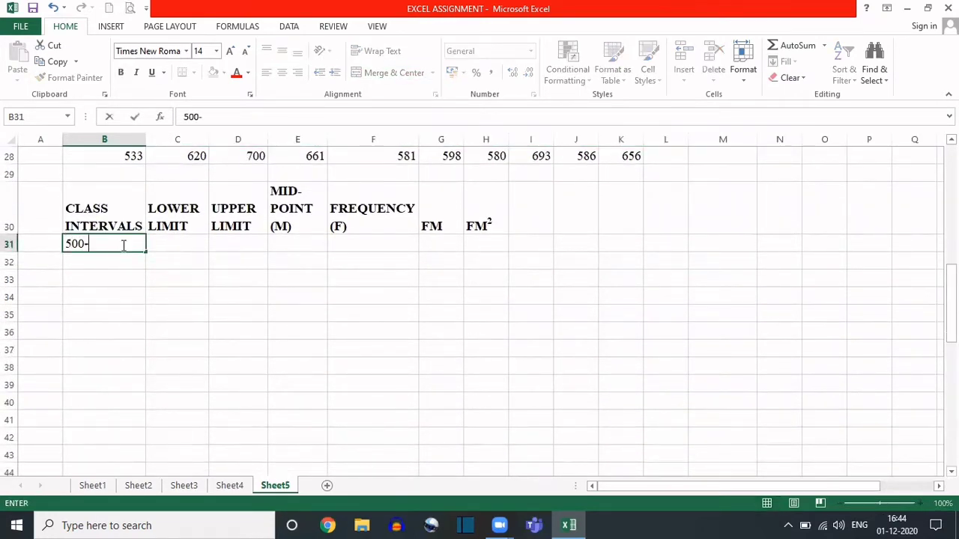
{"action": "type", "text": "540"}
{"action": "key", "text": "Return"}
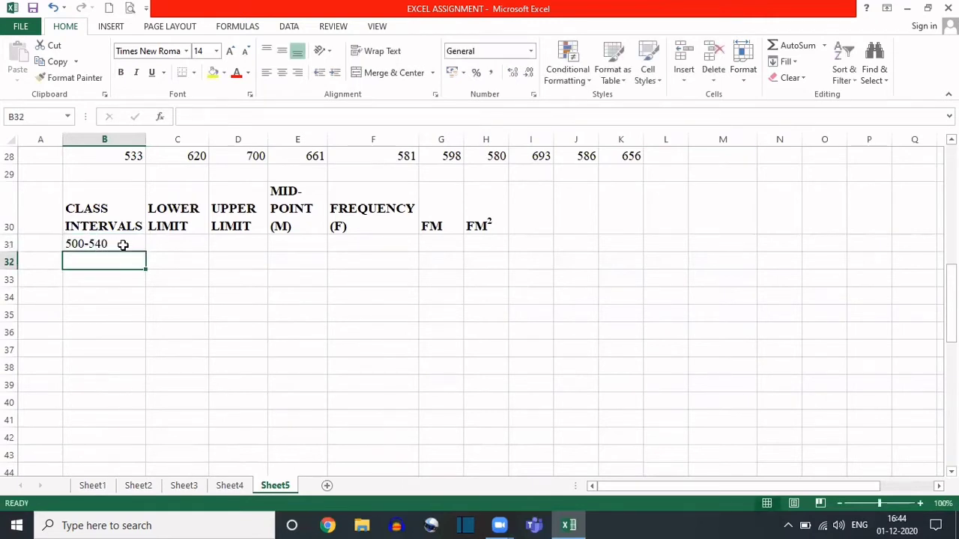
Enter the remaining class intervals 541-580, 581-620, 621-660 and 661-700 in B32:B35
{"action": "type", "text": "541-"}
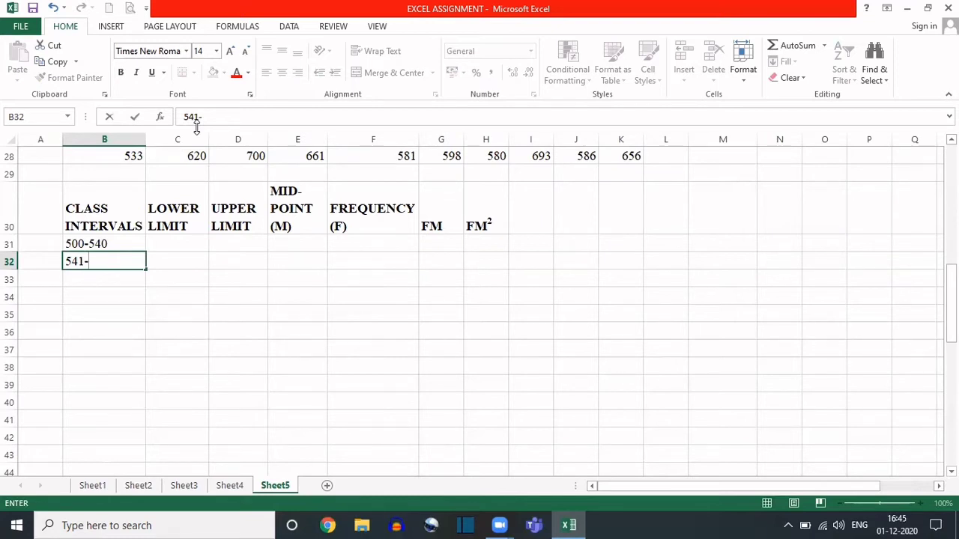
{"action": "type", "text": "580"}
{"action": "key", "text": "Return"}
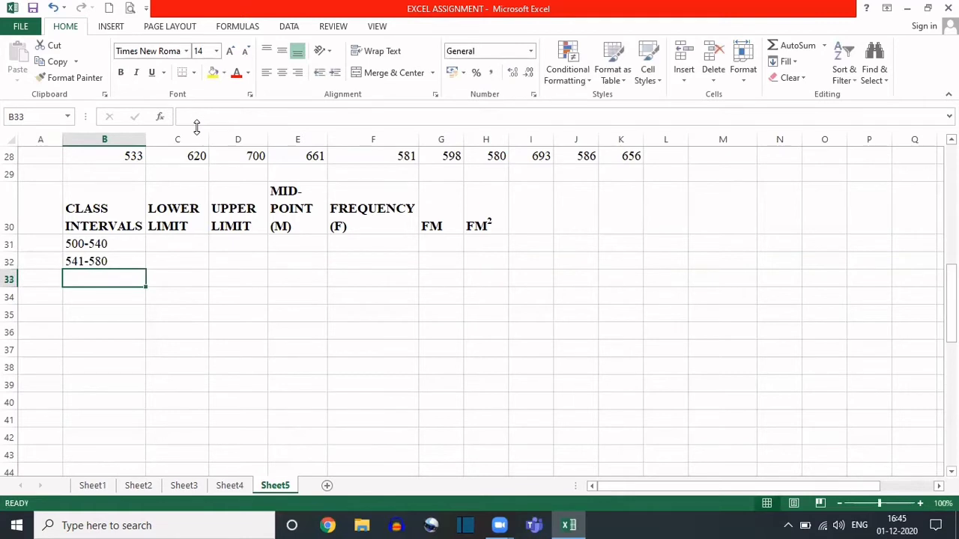
{"action": "type", "text": "581"}
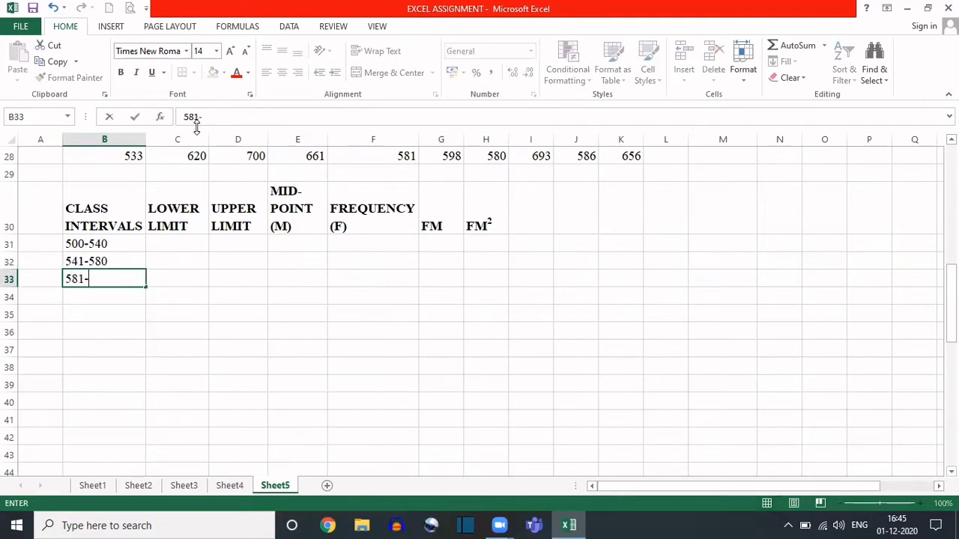
{"action": "type", "text": "-620"}
{"action": "key", "text": "Return"}
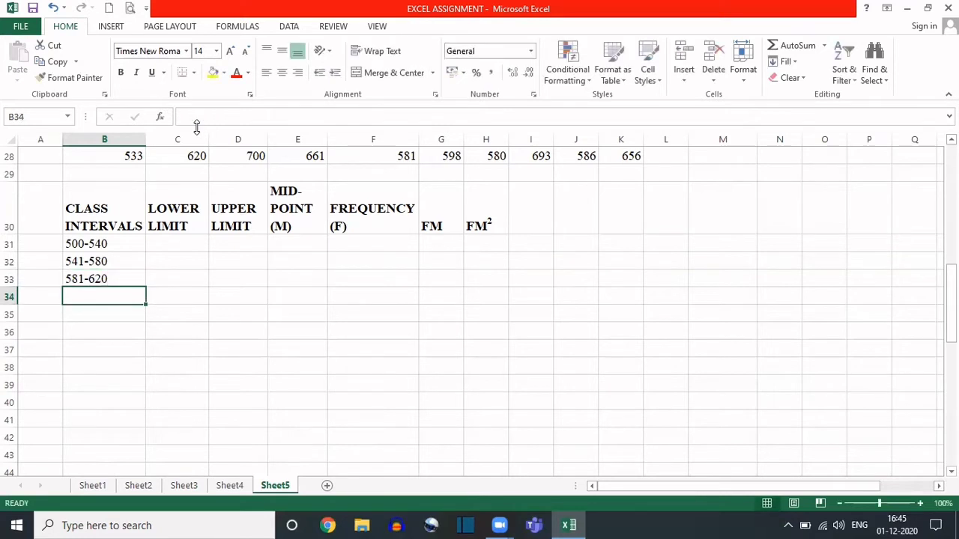
{"action": "type", "text": "621"}
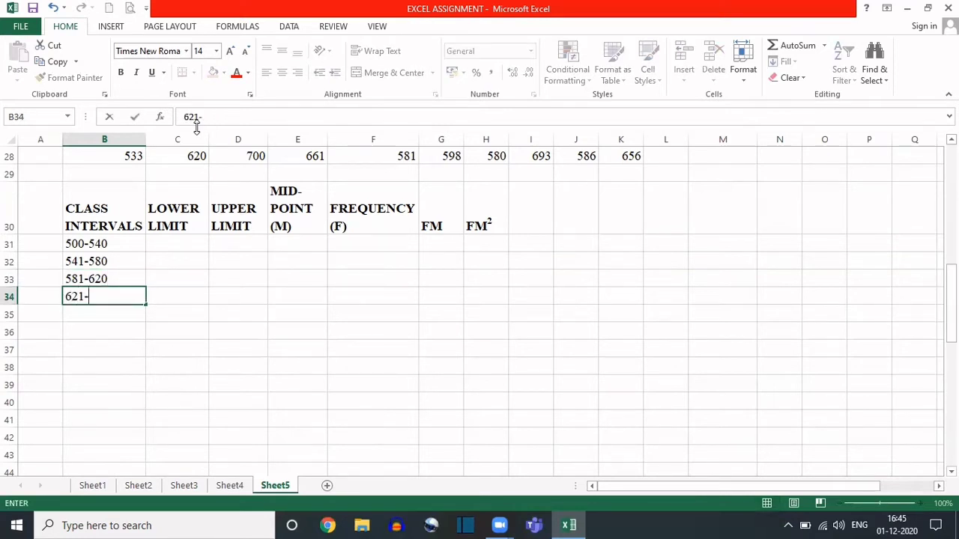
{"action": "type", "text": "-660"}
{"action": "key", "text": "Return"}
{"action": "type", "text": "66"}
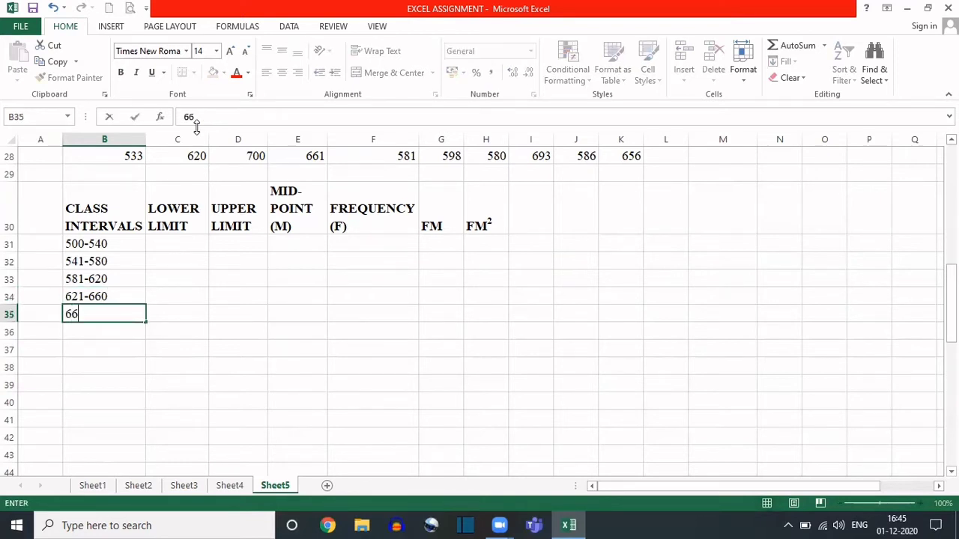
{"action": "type", "text": "1-700"}
{"action": "left_click", "coordinate": [121, 243]}
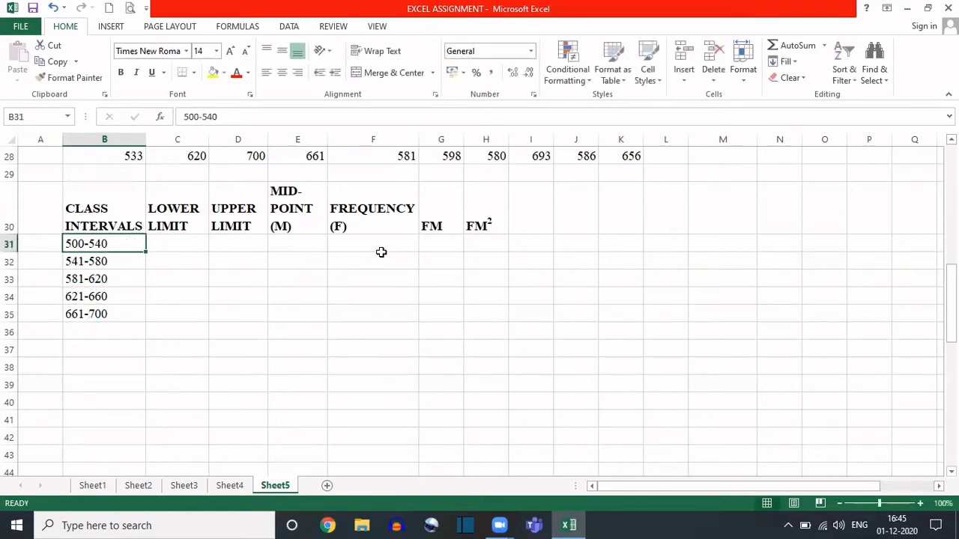
Compare the class intervals in B31:B35 with the ones required by the question in row 3
{"action": "scroll", "coordinate": [448, 260], "scroll_direction": "up", "scroll_amount": 6}
{"action": "scroll", "coordinate": [448, 260], "scroll_direction": "up", "scroll_amount": 3}
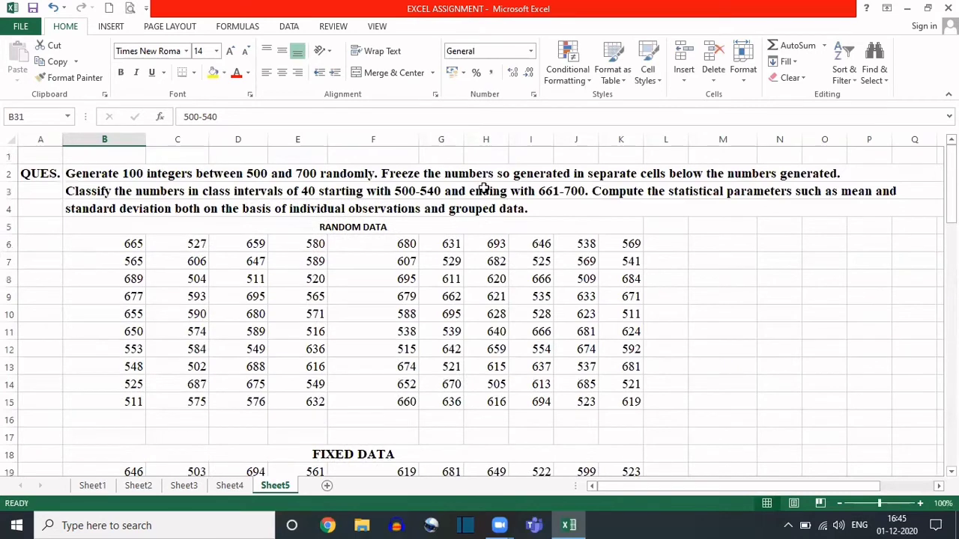
{"action": "left_click", "coordinate": [552, 191]}
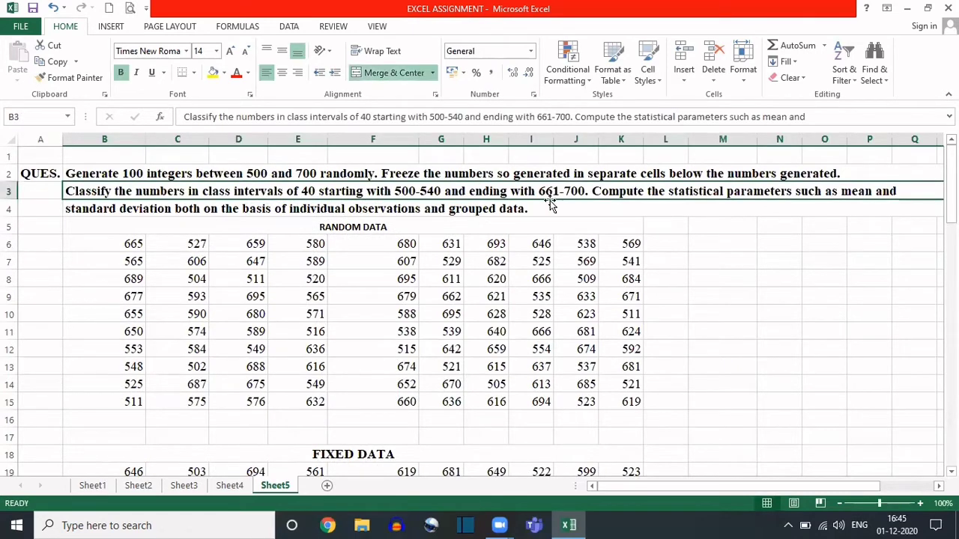
{"action": "scroll", "coordinate": [510, 296], "scroll_direction": "down", "scroll_amount": 8}
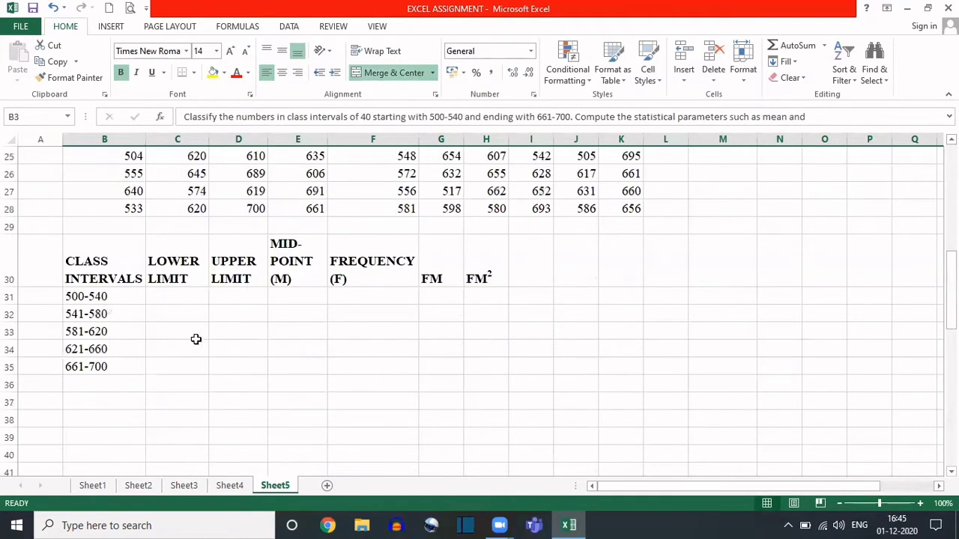
{"action": "left_click", "coordinate": [90, 368]}
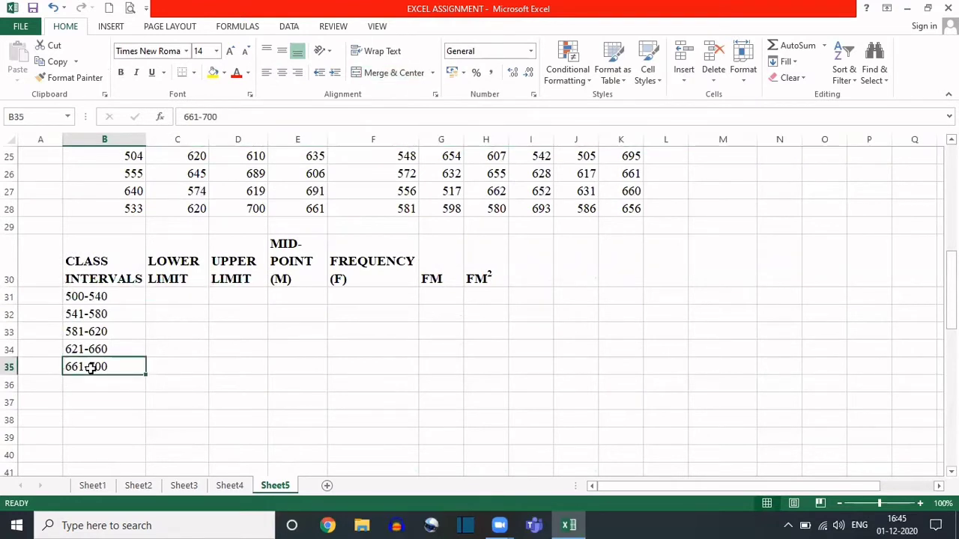
{"action": "left_click_drag", "start_coordinate": [101, 296], "coordinate": [100, 367]}
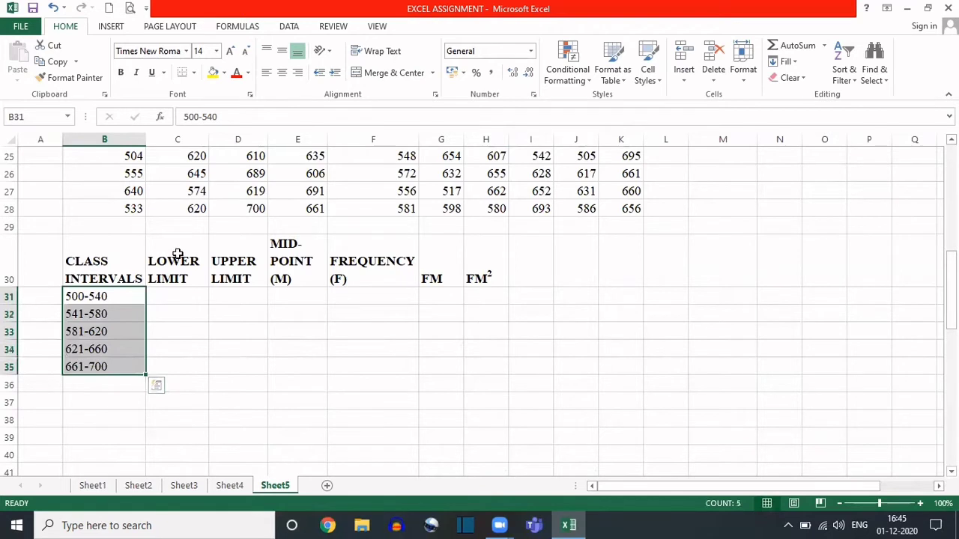
Enter the lower limits 500, 541, 581, 621 and 661 in C31:C35
{"action": "left_click", "coordinate": [173, 294]}
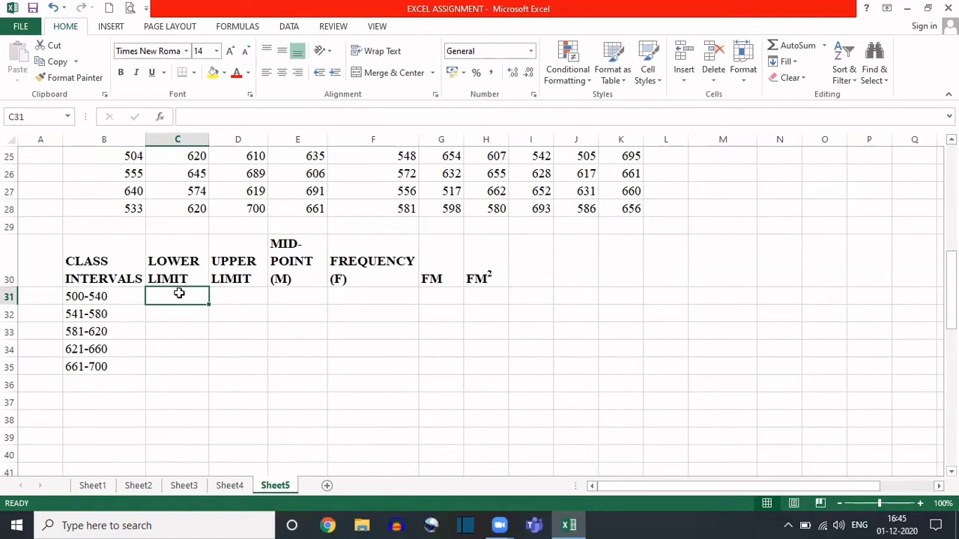
{"action": "type", "text": "500"}
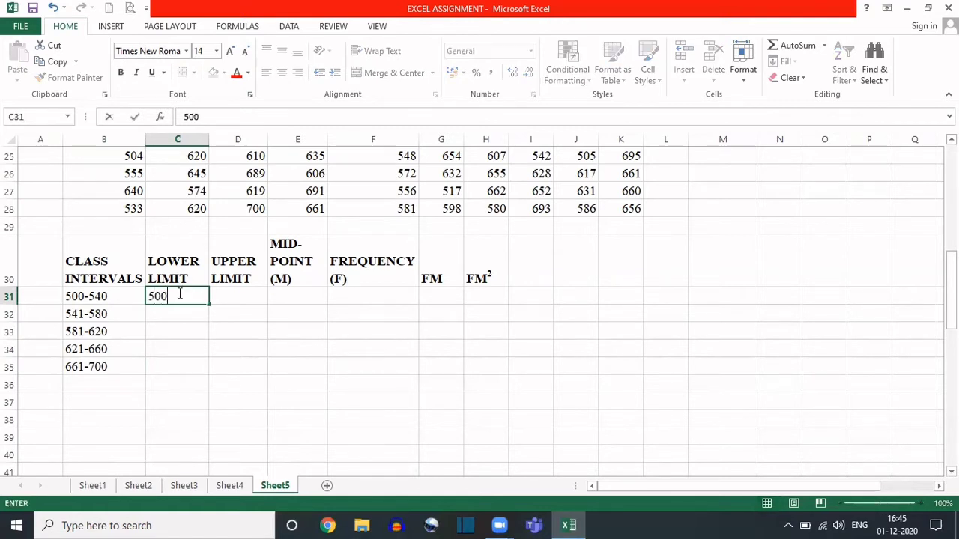
{"action": "key", "text": "Return"}
{"action": "type", "text": "541"}
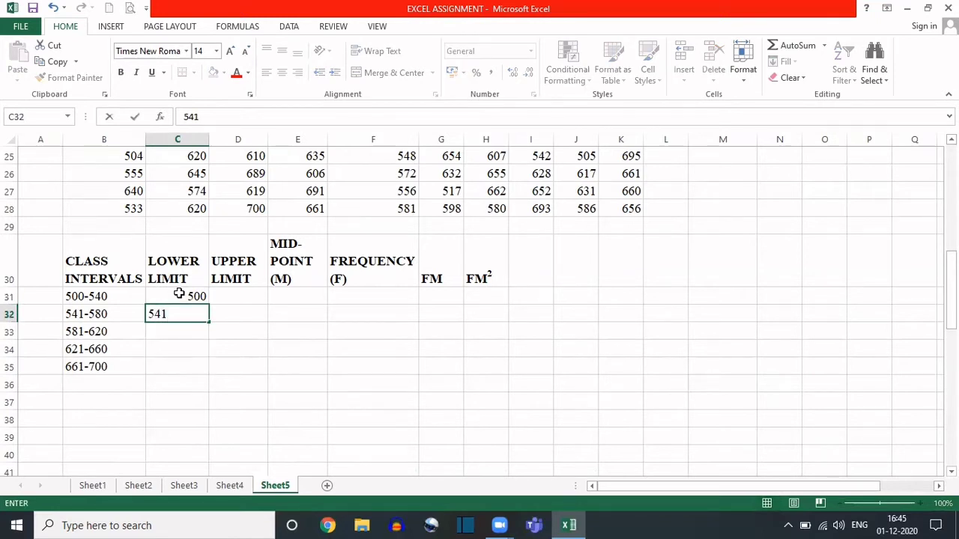
{"action": "key", "text": "Return"}
{"action": "type", "text": "581"}
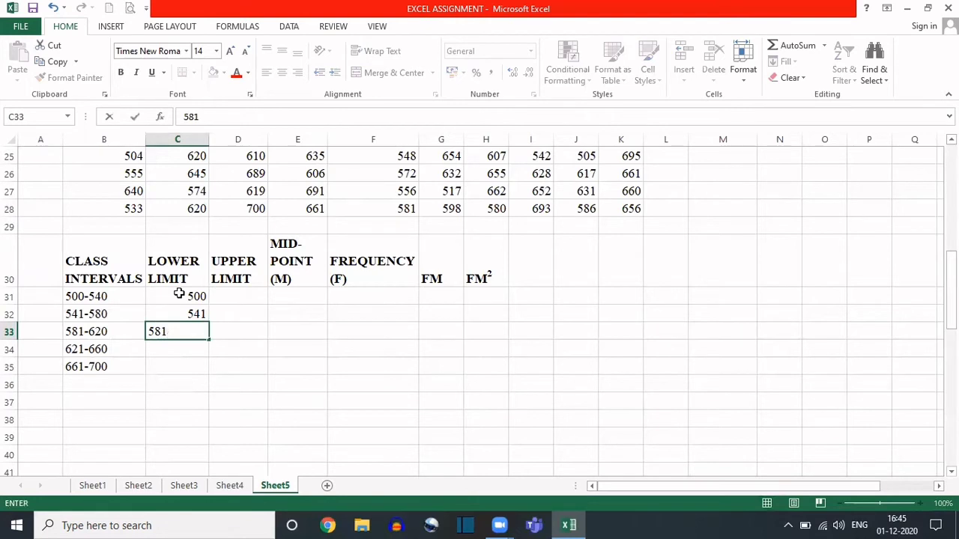
{"action": "key", "text": "Return"}
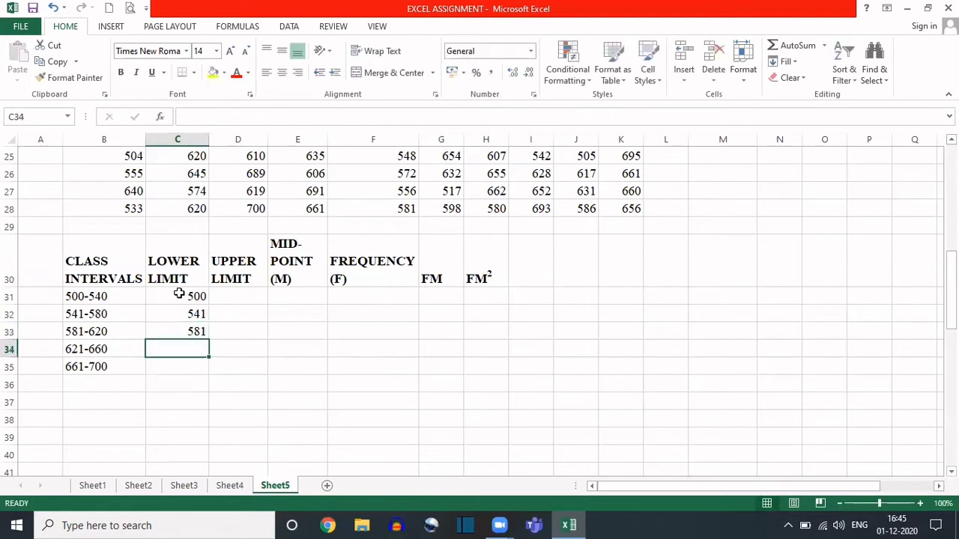
{"action": "type", "text": "621"}
{"action": "key", "text": "Return"}
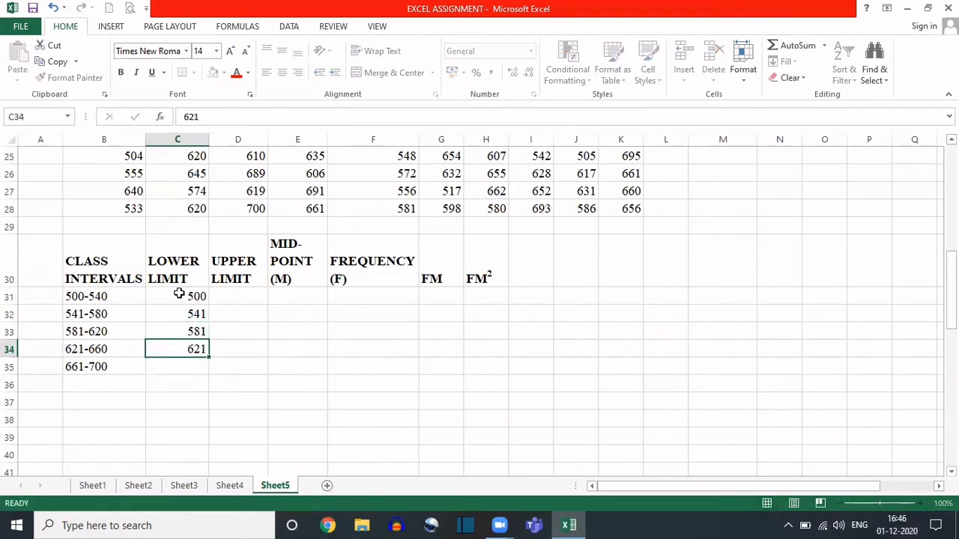
{"action": "type", "text": "661"}
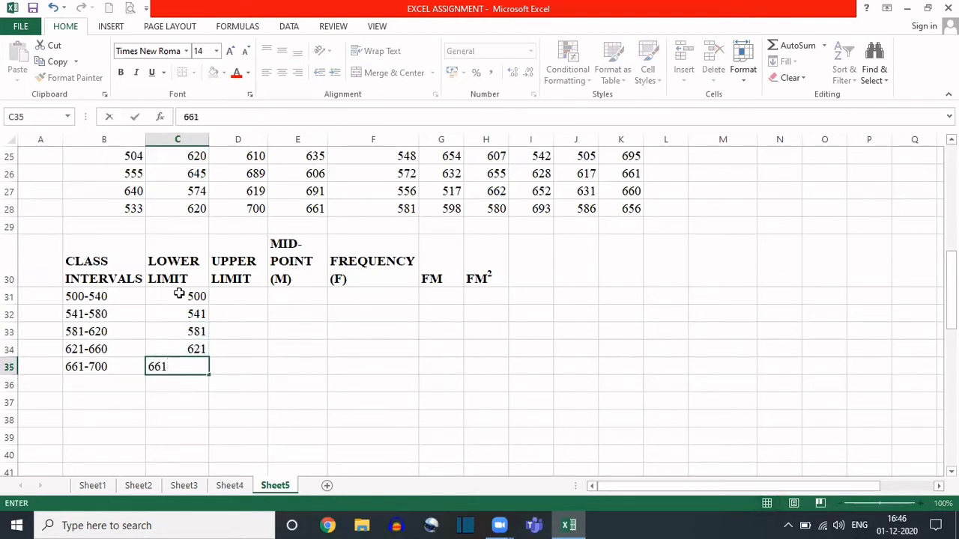
{"action": "key", "text": "Tab"}
Enter the upper limits 540, 580, 620, 660 and 700 in D31:D35
{"action": "key", "text": "Up"}
{"action": "key", "text": "Up"}
{"action": "key", "text": "Up"}
{"action": "key", "text": "Up"}
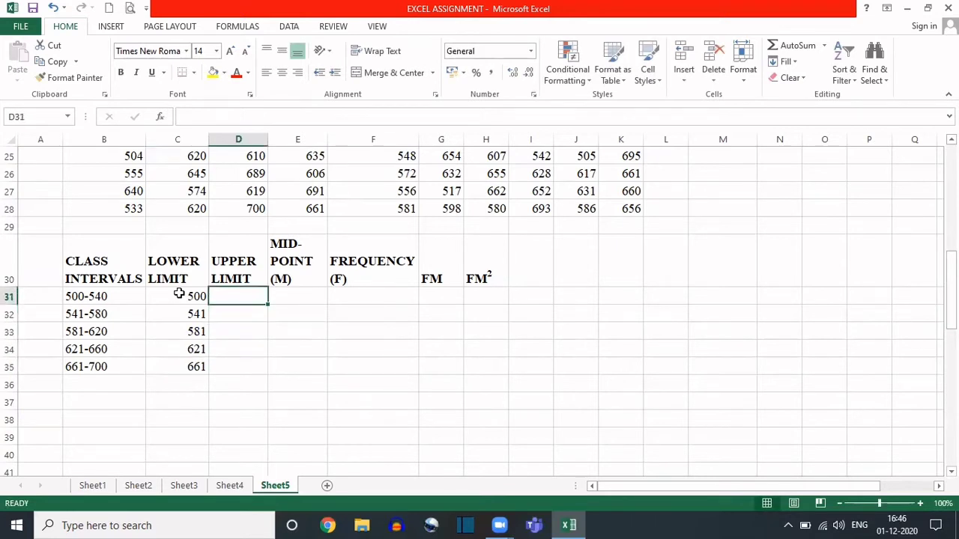
{"action": "type", "text": "540"}
{"action": "key", "text": "Return"}
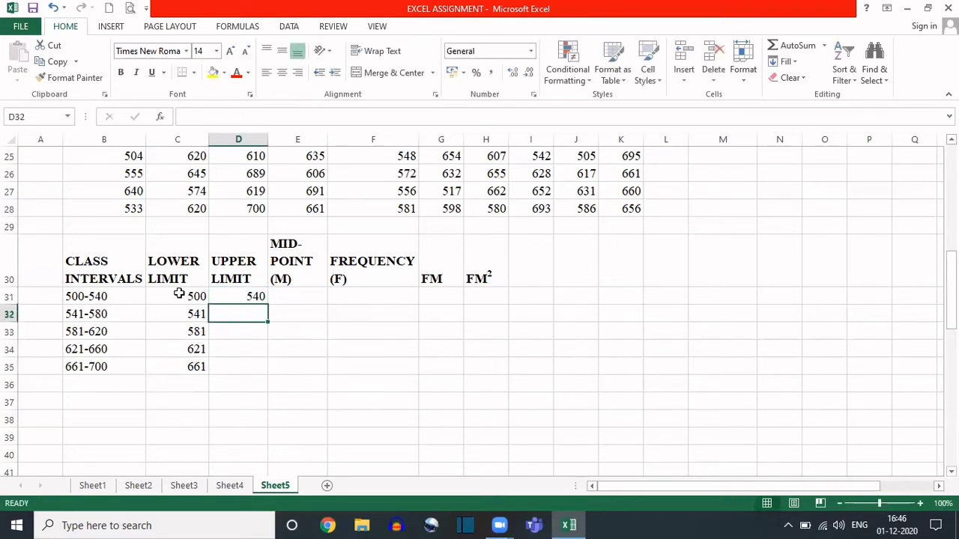
{"action": "type", "text": "580"}
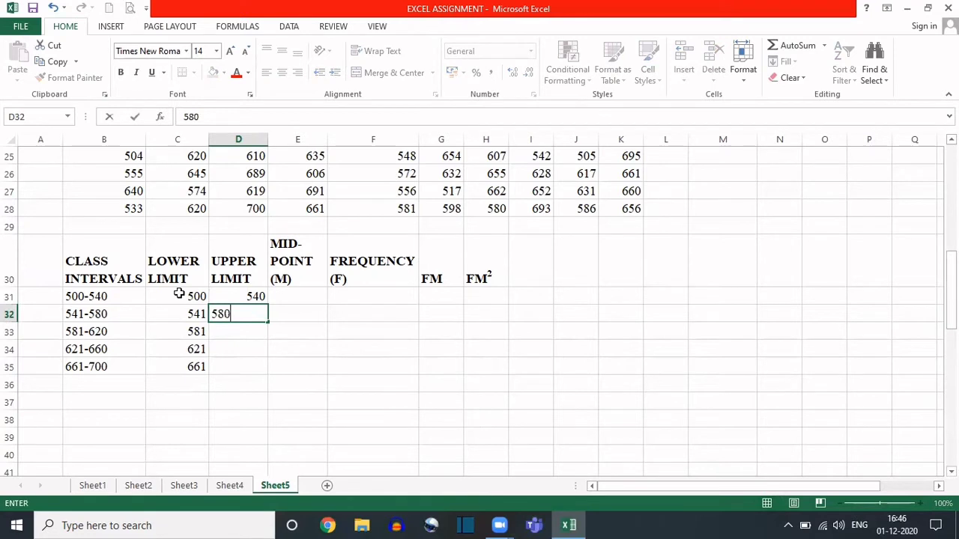
{"action": "key", "text": "Return"}
{"action": "type", "text": "620"}
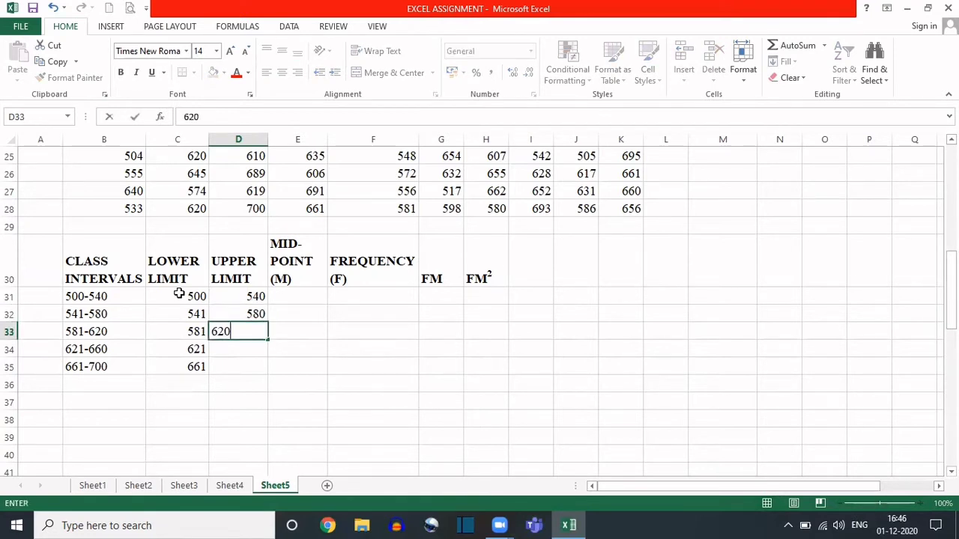
{"action": "key", "text": "Return"}
{"action": "type", "text": "660"}
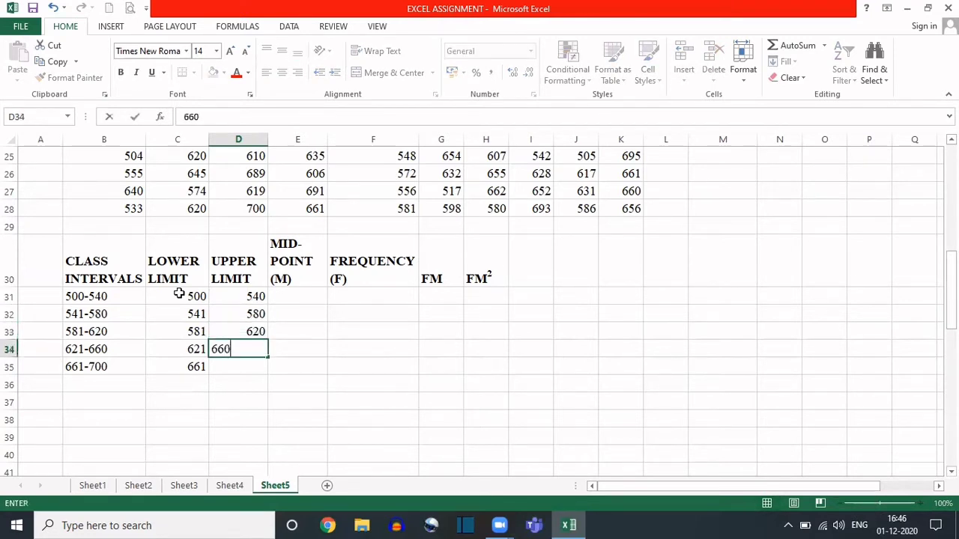
{"action": "key", "text": "Return"}
{"action": "type", "text": "700"}
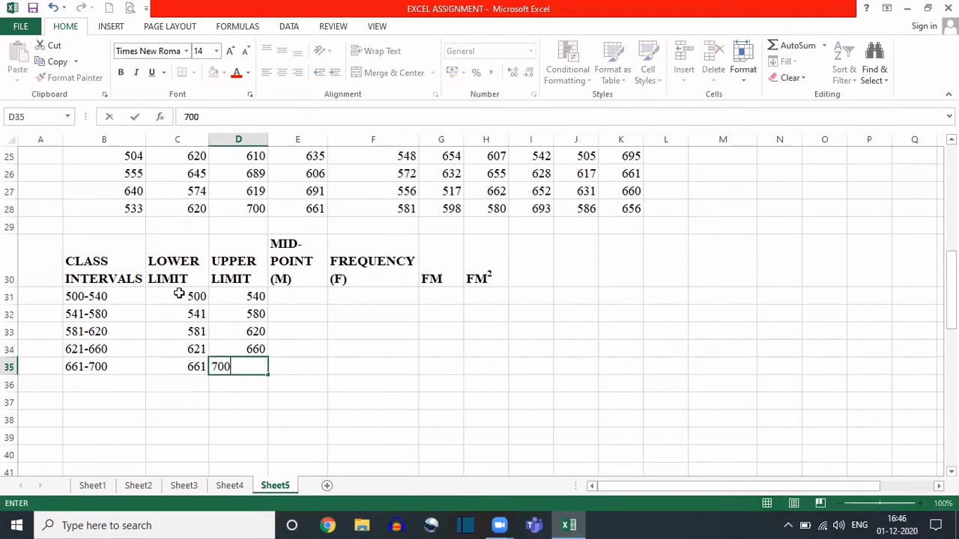
{"action": "key", "text": "Right"}
Calculate the first class's mid-point in E31 with =AVERAGE(C31:D31)
{"action": "key", "text": "Up"}
{"action": "key", "text": "Up"}
{"action": "key", "text": "Up"}
{"action": "key", "text": "Up"}
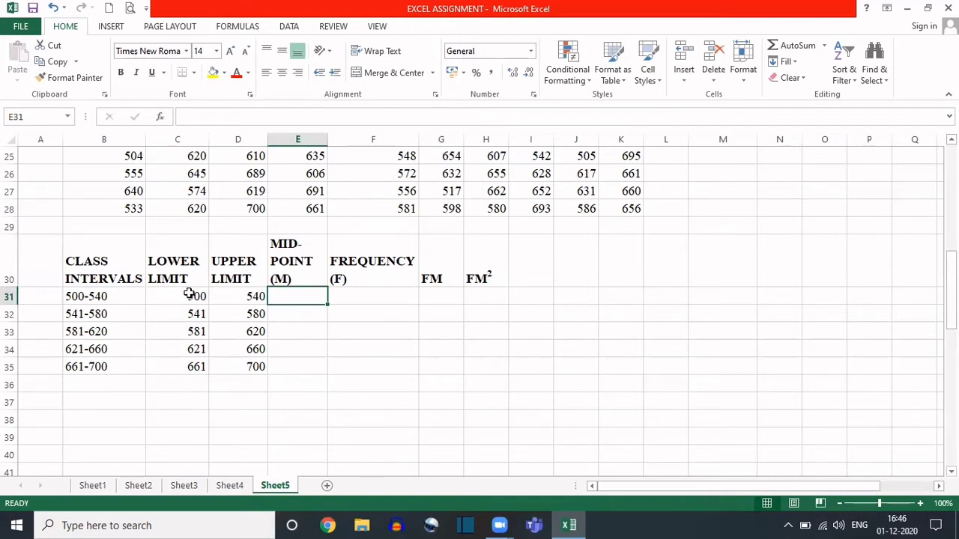
{"action": "type", "text": "="}
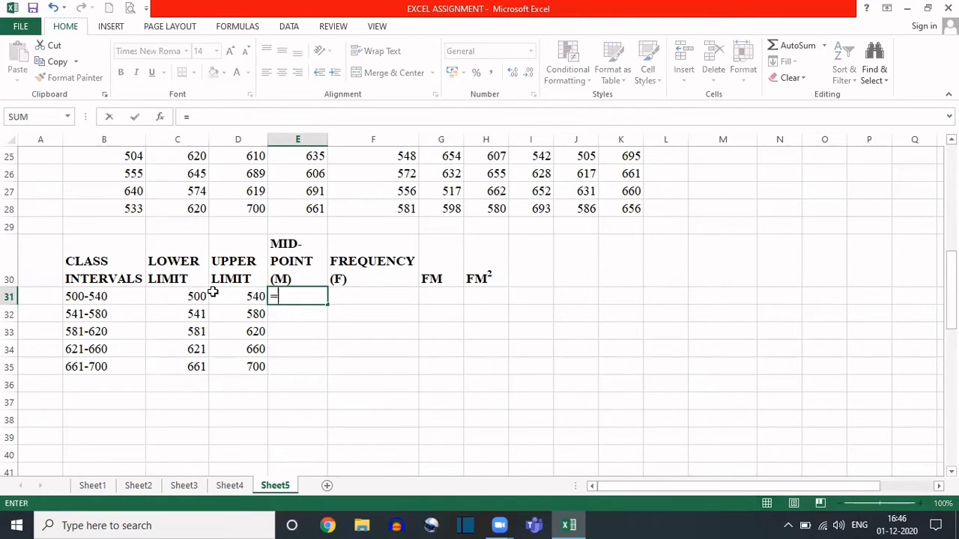
{"action": "type", "text": "AVERAGE"}
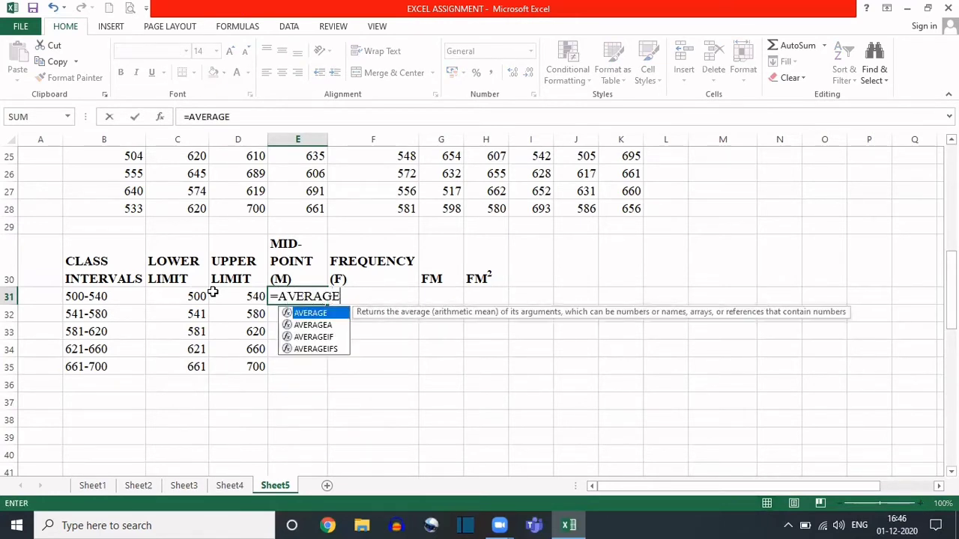
{"action": "type", "text": "("}
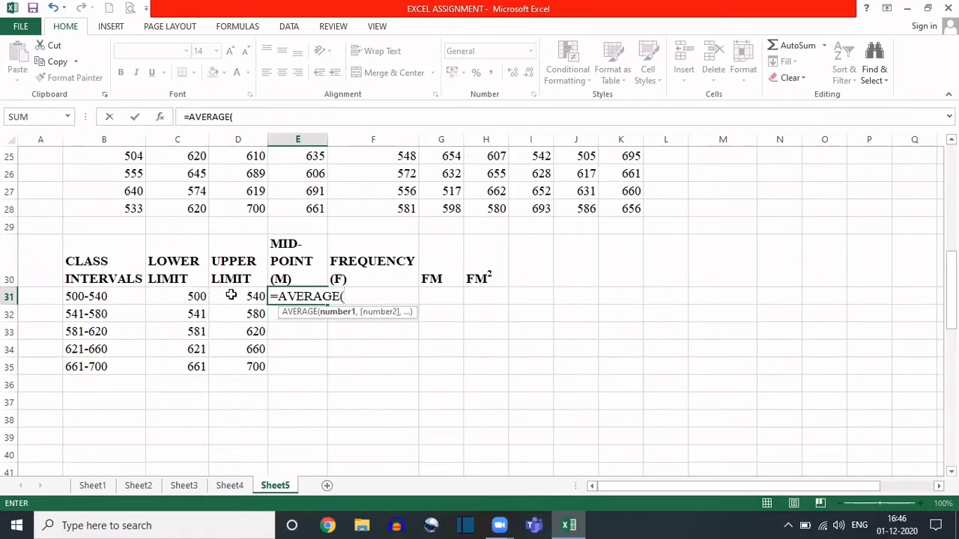
{"action": "left_click_drag", "start_coordinate": [191, 296], "coordinate": [237, 295]}
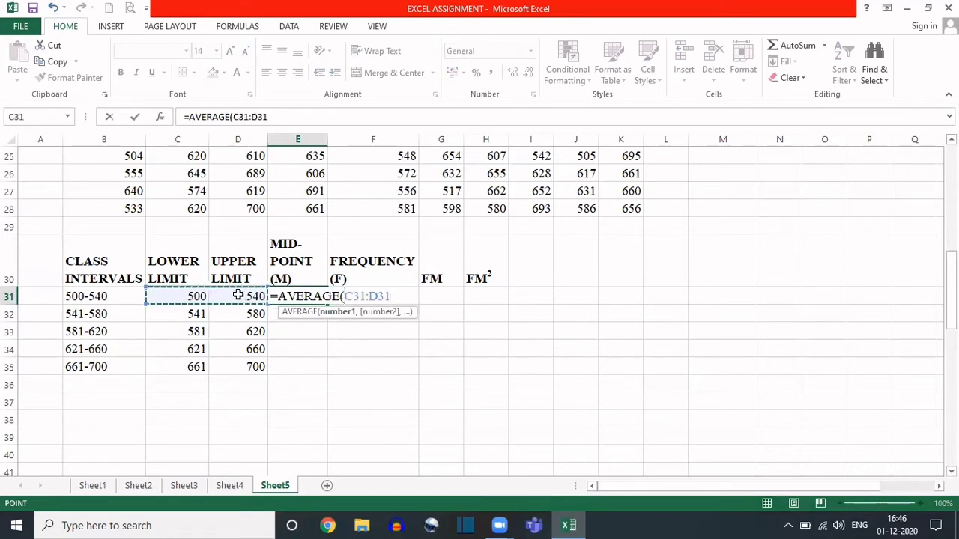
{"action": "type", "text": ")"}
{"action": "key", "text": "Return"}
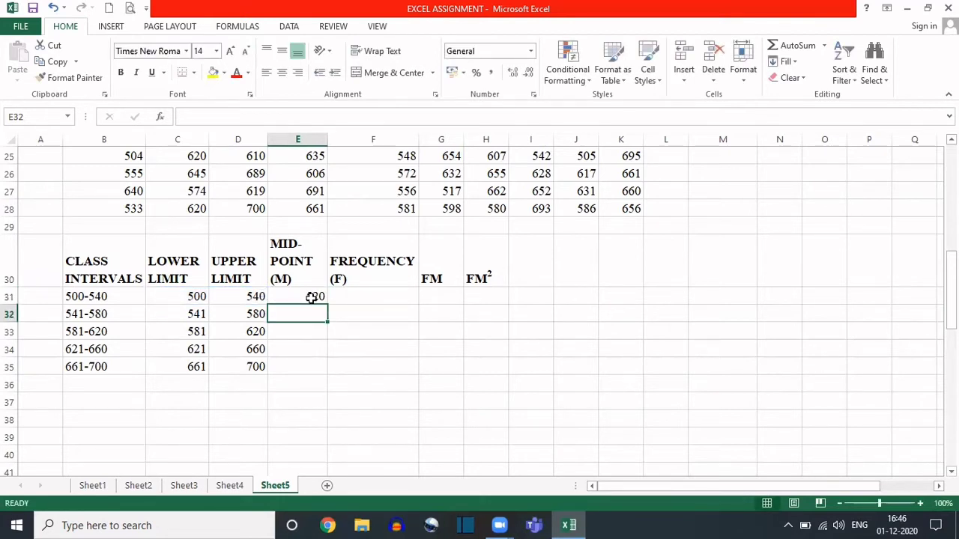
Calculate the first class's mid-point in the spare cell J31 with the alternative formula =(C31+D31)/2
{"action": "left_click", "coordinate": [572, 295]}
{"action": "type", "text": "="}
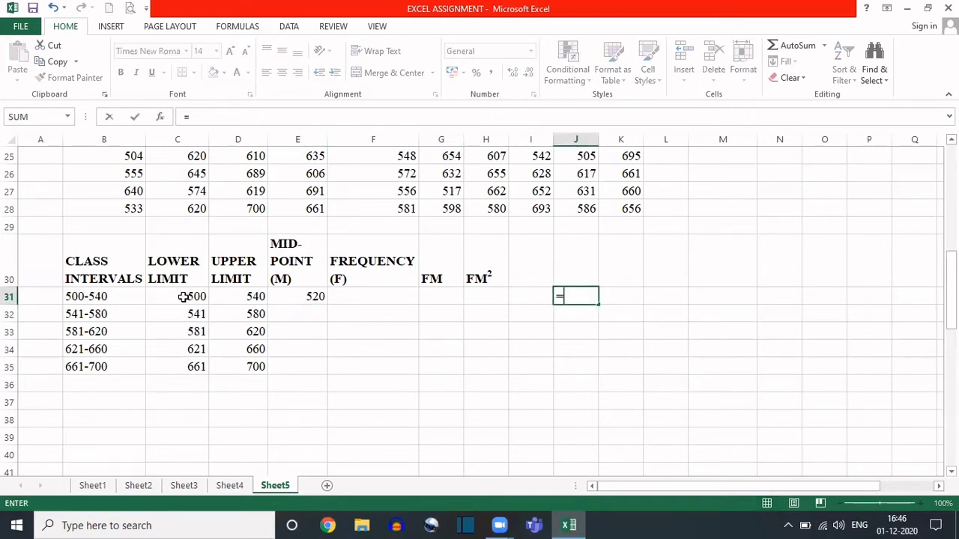
{"action": "type", "text": "("}
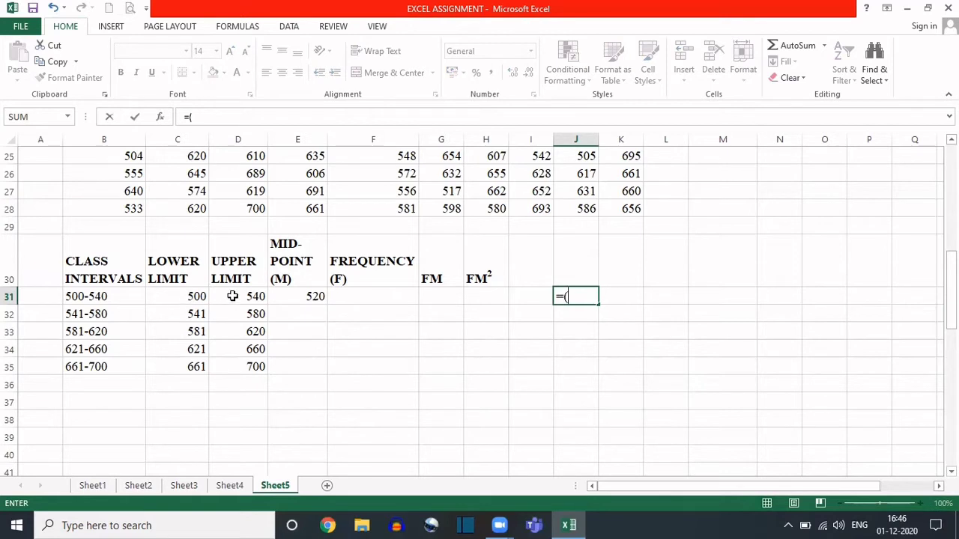
{"action": "left_click", "coordinate": [187, 295]}
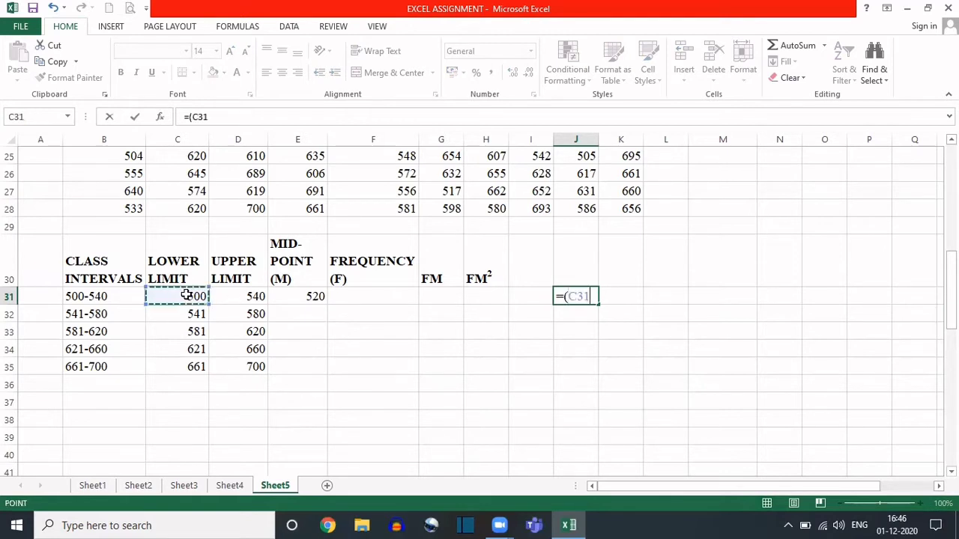
{"action": "type", "text": "+"}
{"action": "left_click", "coordinate": [239, 295]}
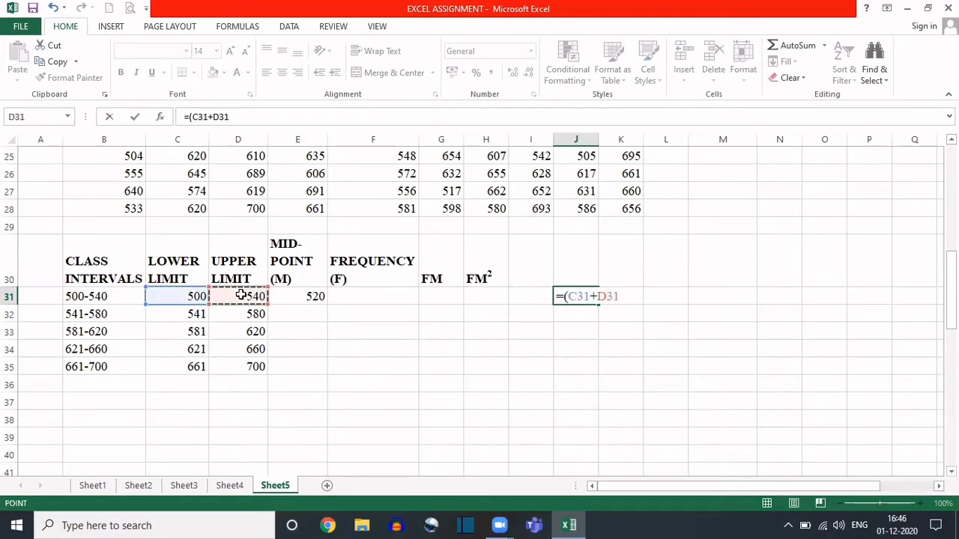
{"action": "type", "text": ")"}
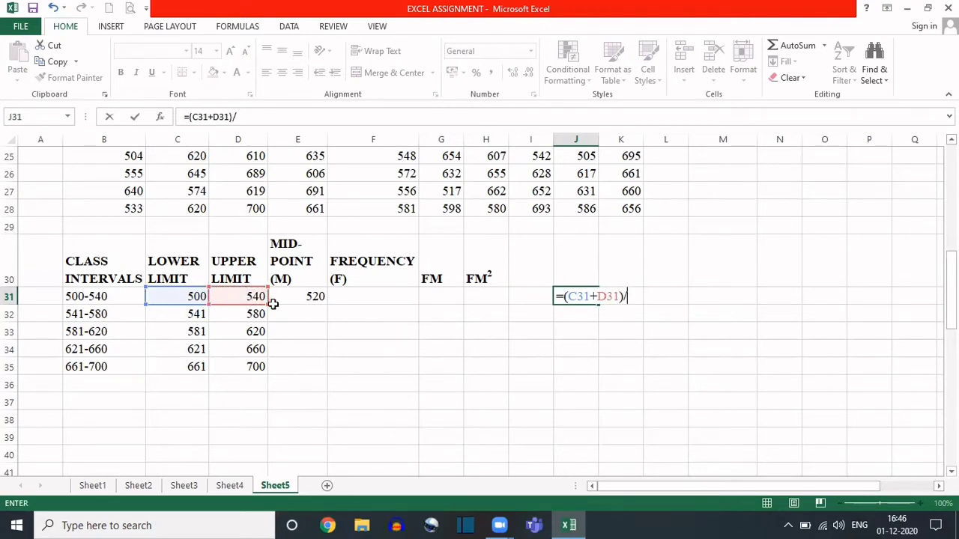
{"action": "type", "text": "/2"}
{"action": "key", "text": "Return"}
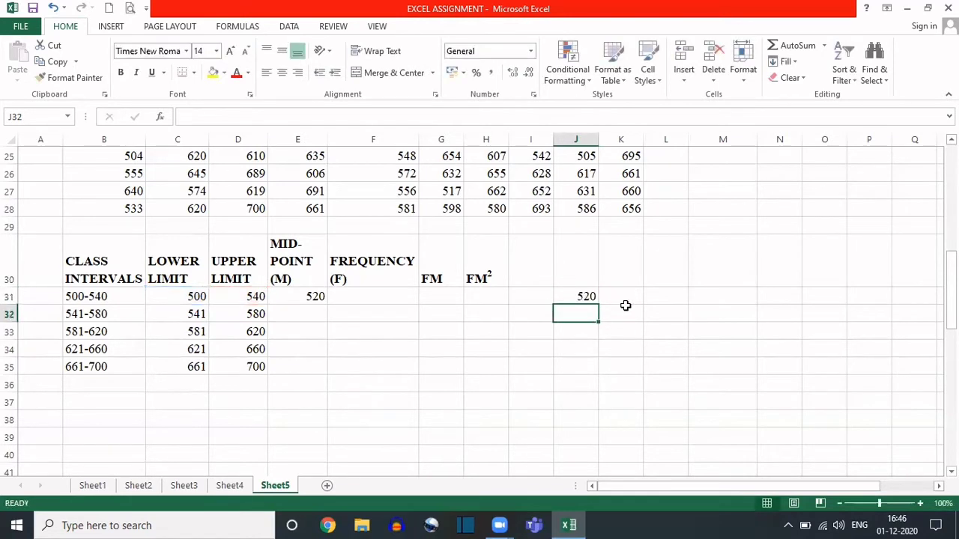
Compare the mid-point formulas in E31 and J31, and clear the alternative one in J31
{"action": "left_click", "coordinate": [316, 298]}
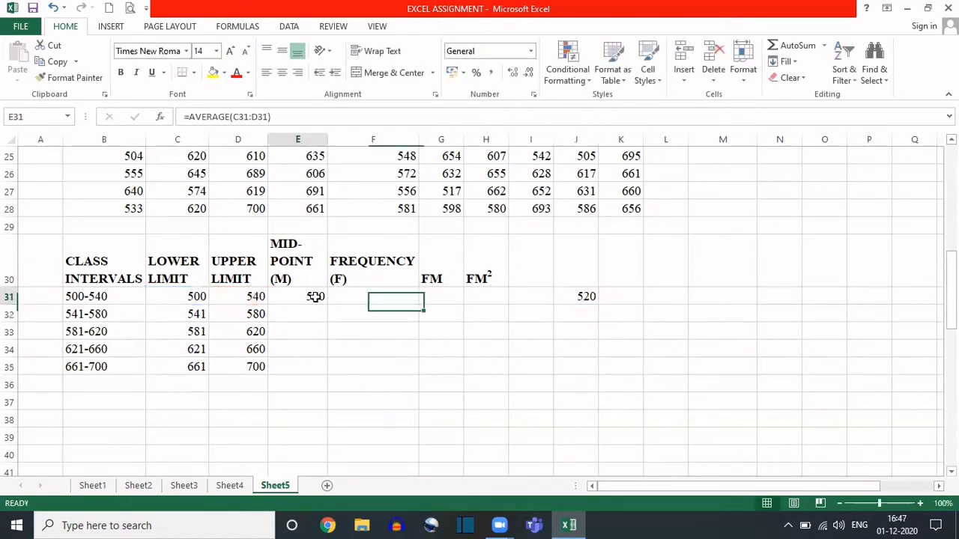
{"action": "left_click", "coordinate": [587, 298]}
{"action": "double_click", "coordinate": [586, 298]}
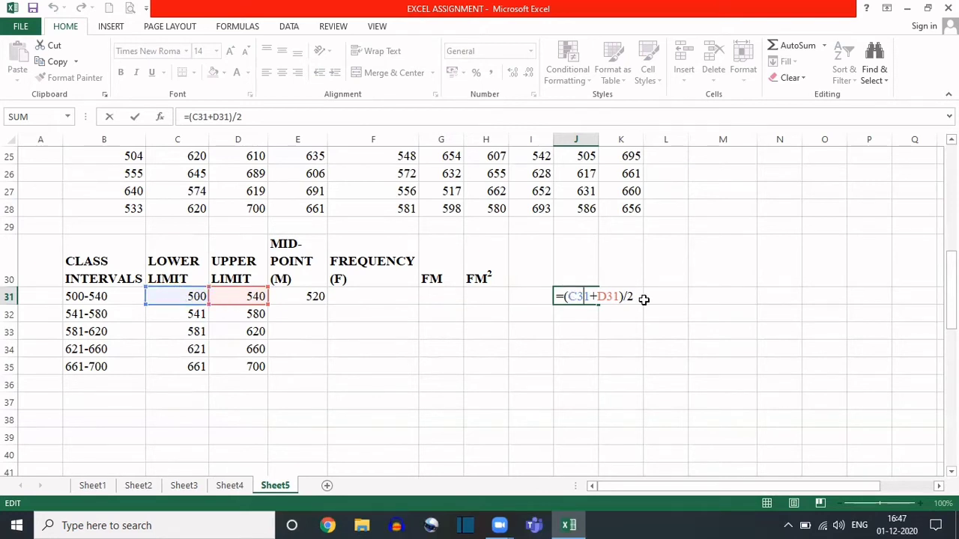
{"action": "key", "text": "Return"}
{"action": "left_click", "coordinate": [313, 300]}
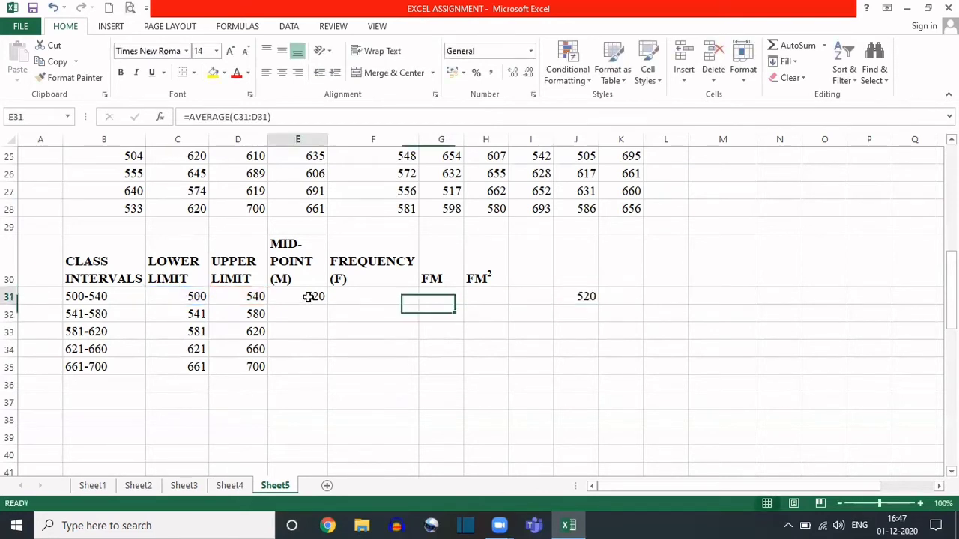
{"action": "double_click", "coordinate": [312, 297]}
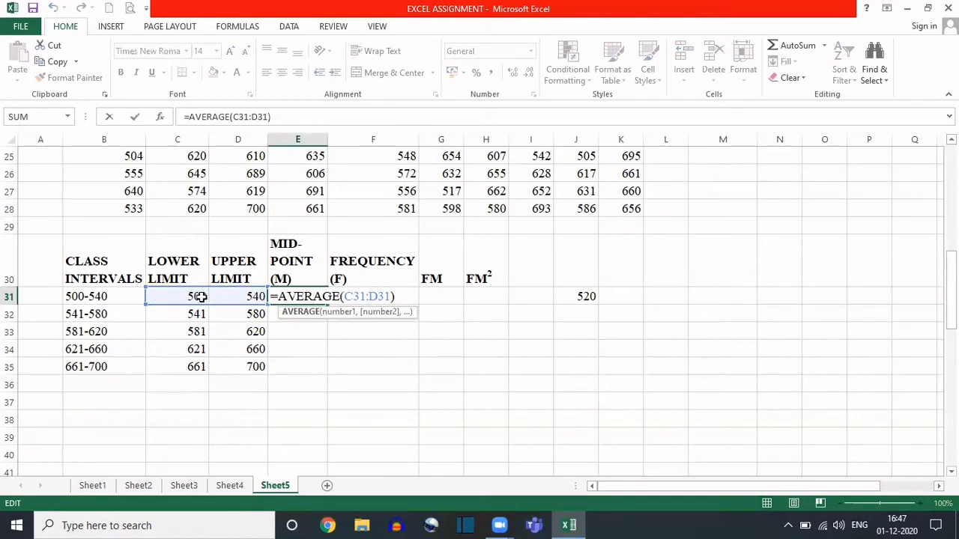
{"action": "key", "text": "Return"}
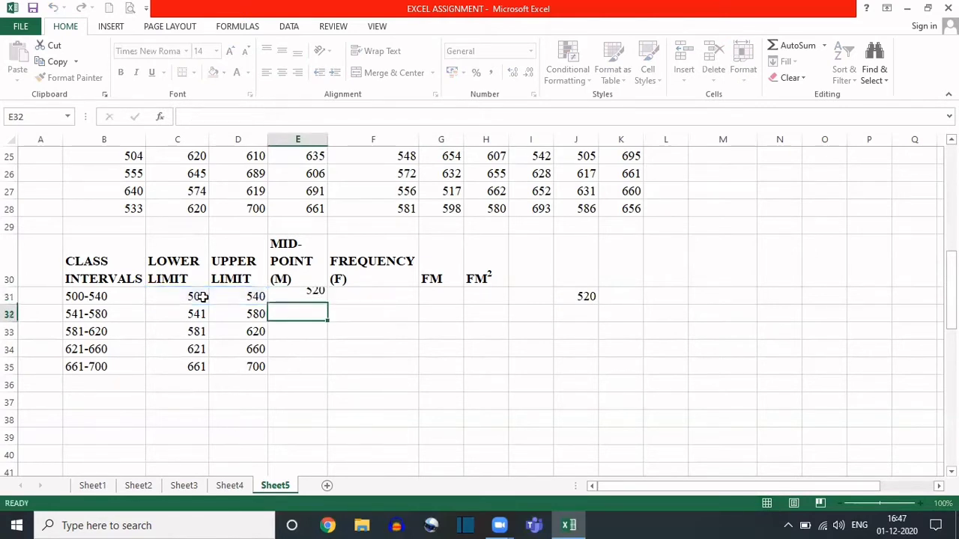
{"action": "left_click", "coordinate": [585, 296]}
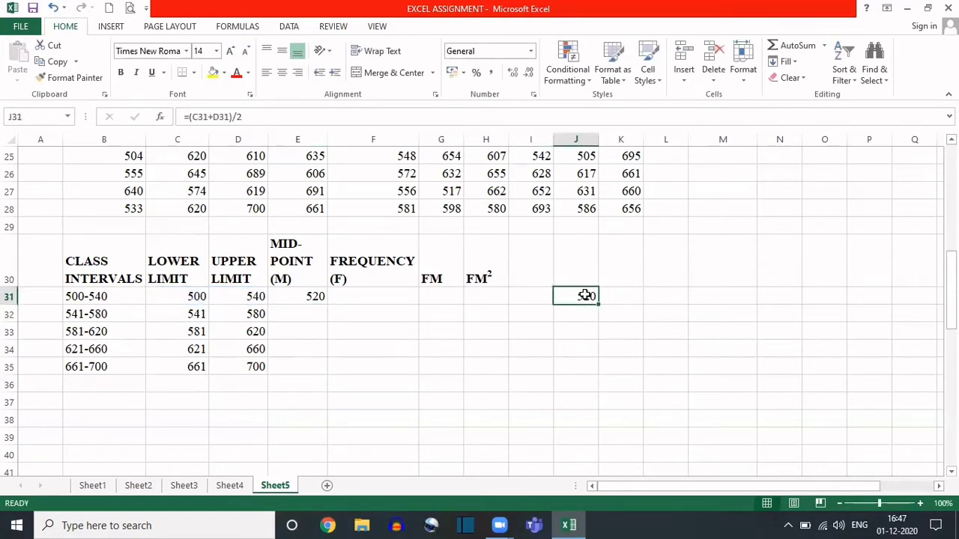
{"action": "key", "text": "Delete"}
Copy the mid-point formula from E31 down to E35 for the remaining classes
{"action": "left_click", "coordinate": [290, 296]}
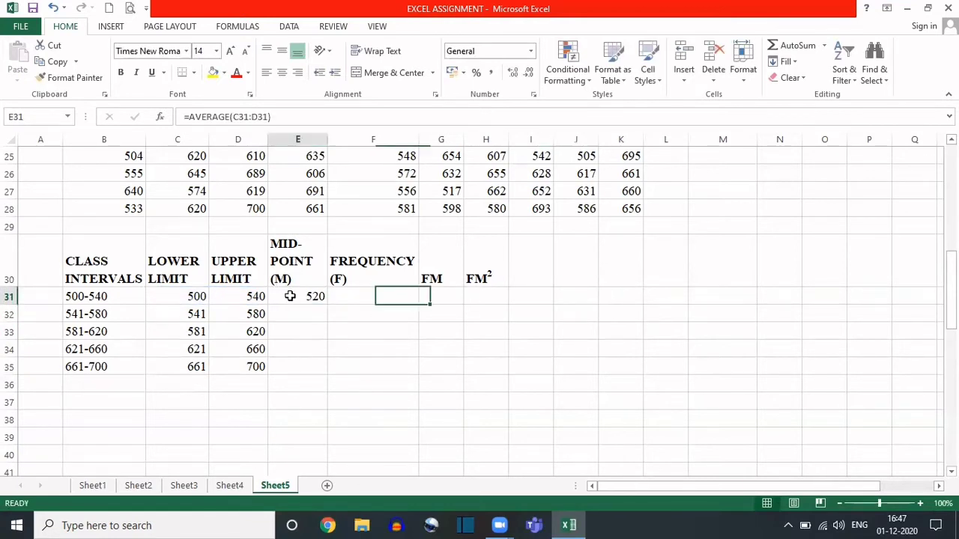
{"action": "double_click", "coordinate": [327, 305]}
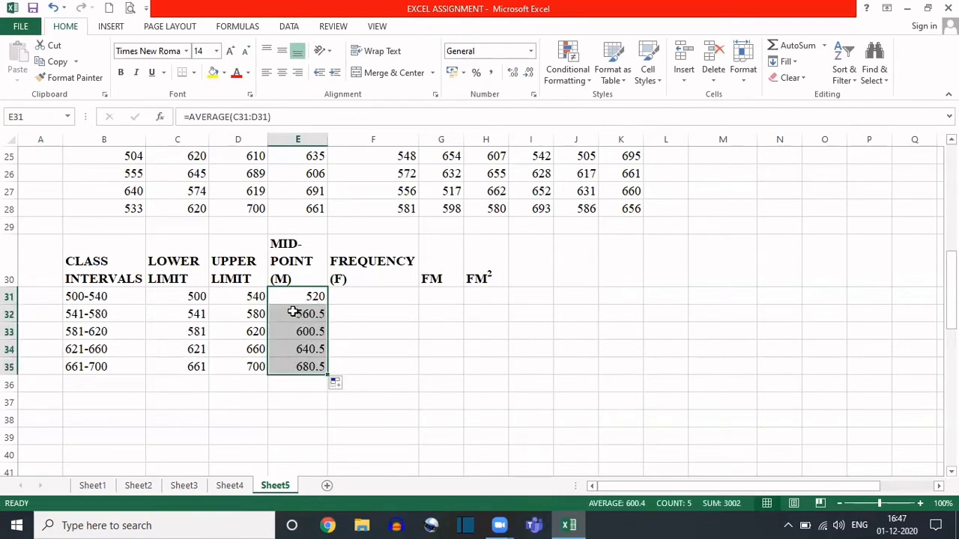
{"action": "left_click", "coordinate": [362, 297]}
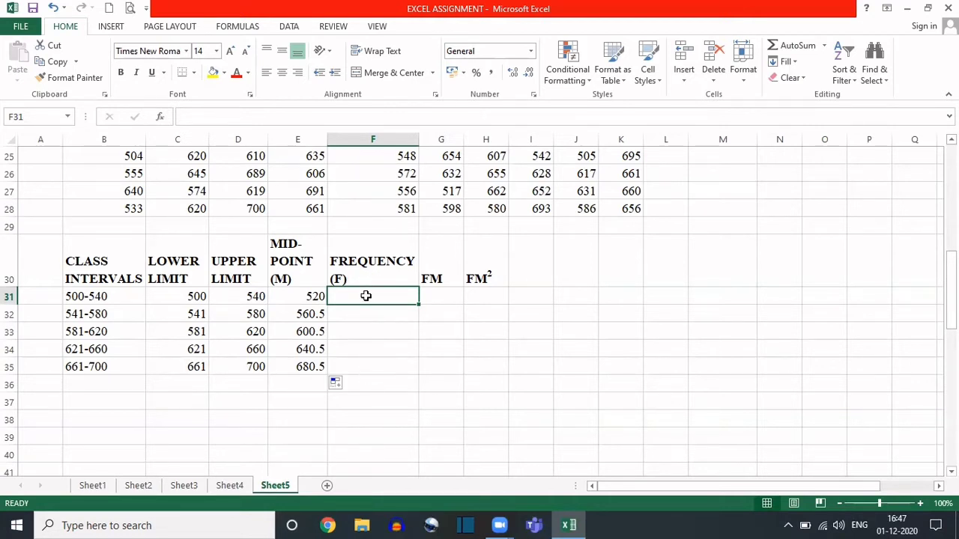
{"action": "left_click_drag", "start_coordinate": [366, 296], "coordinate": [366, 369]}
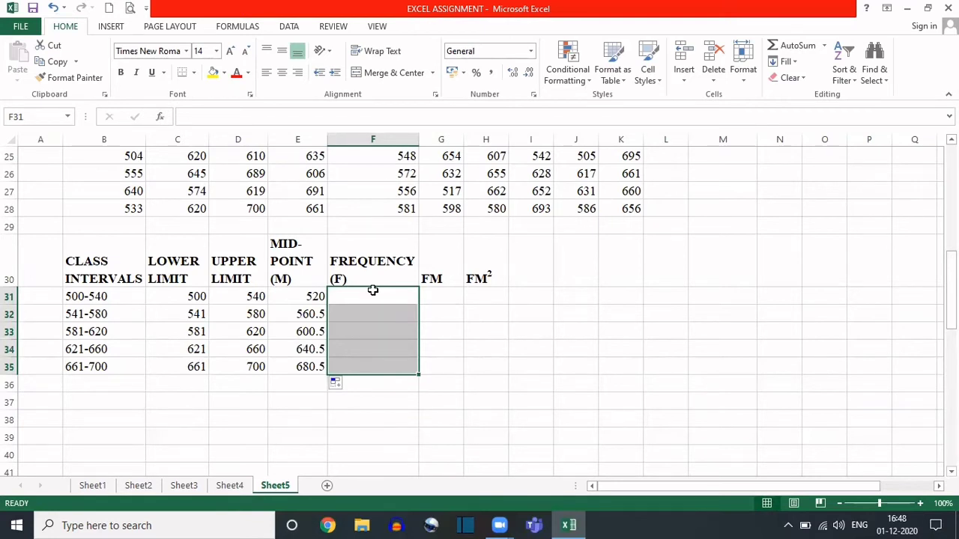
{"action": "type", "text": "="}
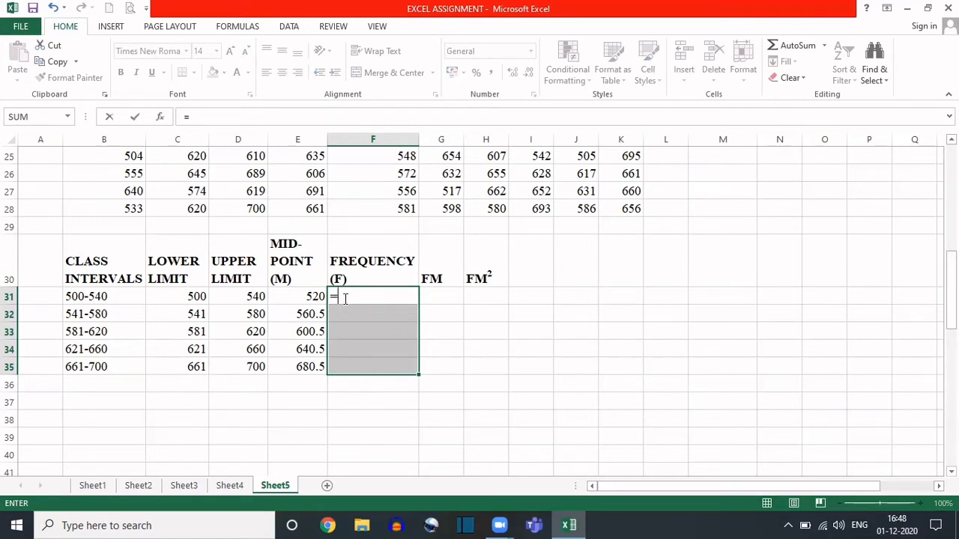
{"action": "key", "text": "BackSpace"}
{"action": "key", "text": "Escape"}
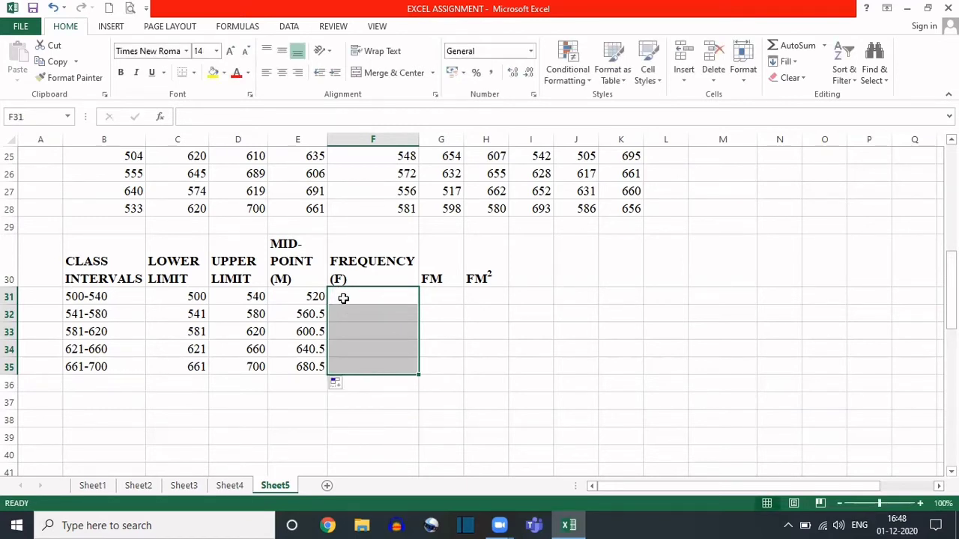
{"action": "left_click", "coordinate": [547, 315]}
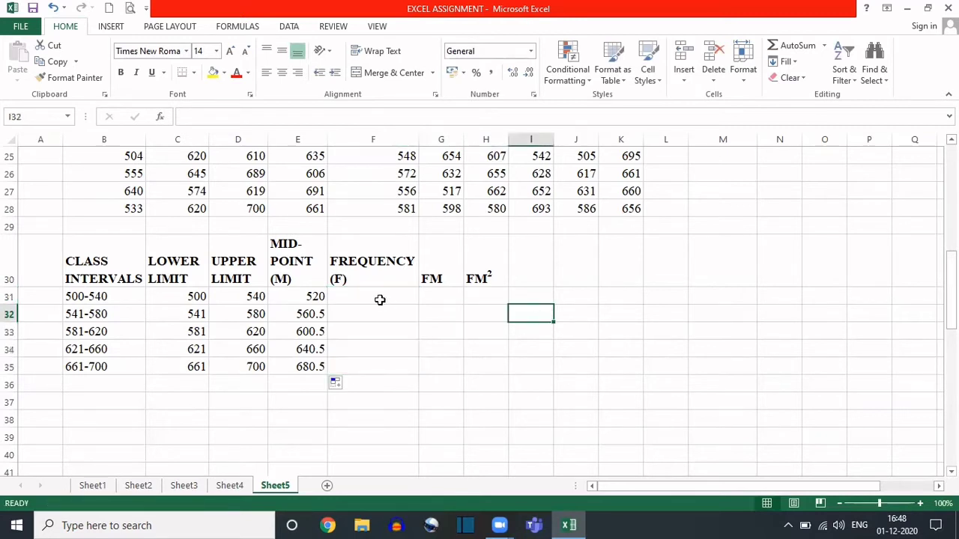
{"action": "left_click_drag", "start_coordinate": [373, 296], "coordinate": [368, 372]}
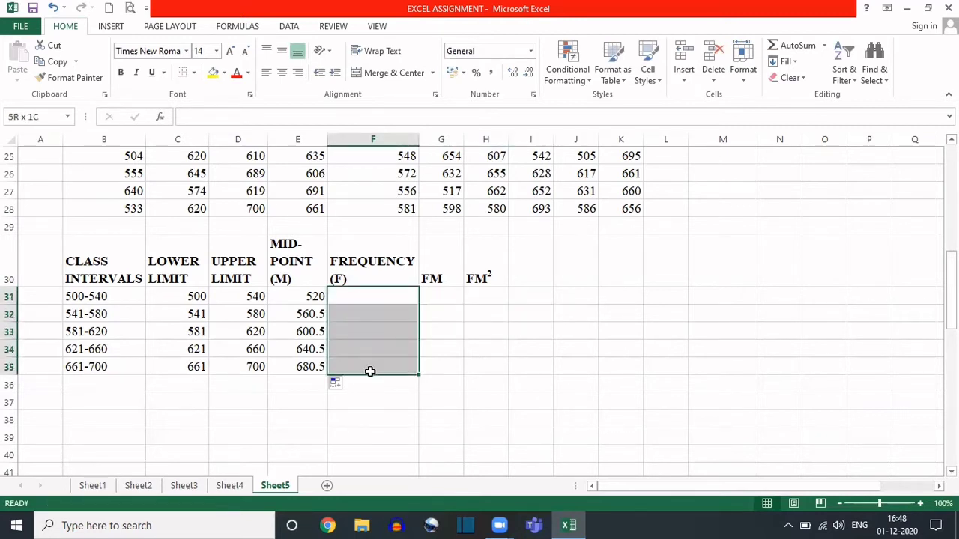
{"action": "left_click", "coordinate": [356, 297]}
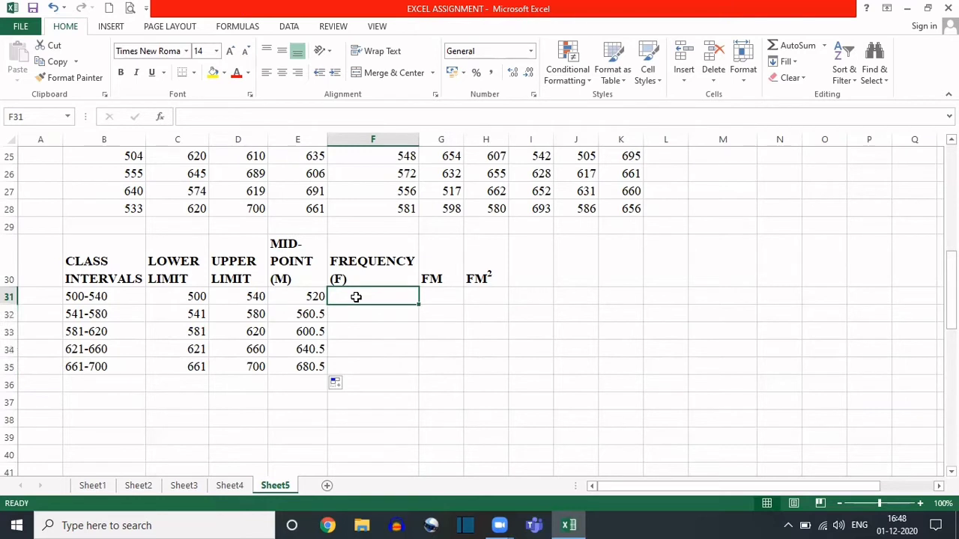
{"action": "type", "text": "="}
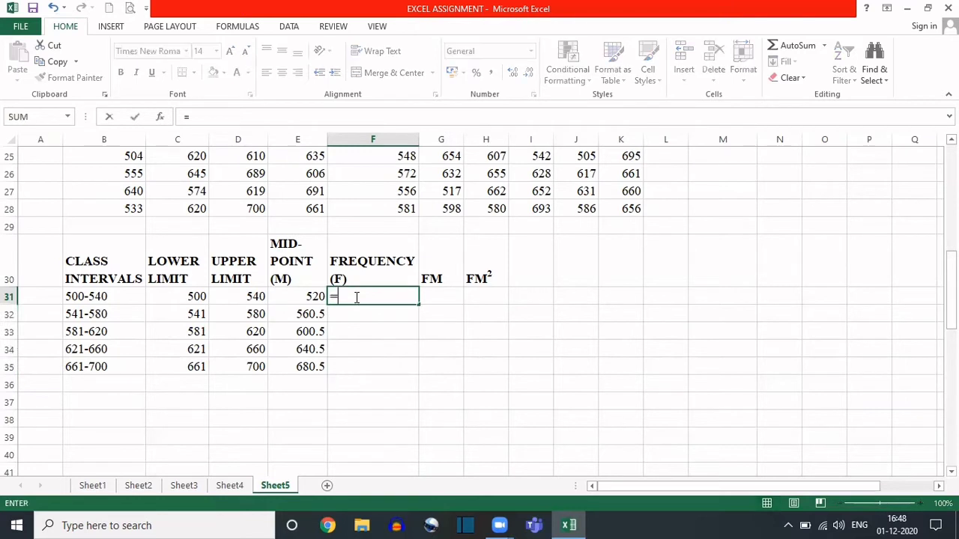
{"action": "key", "text": "BackSpace"}
{"action": "left_click", "coordinate": [367, 342]}
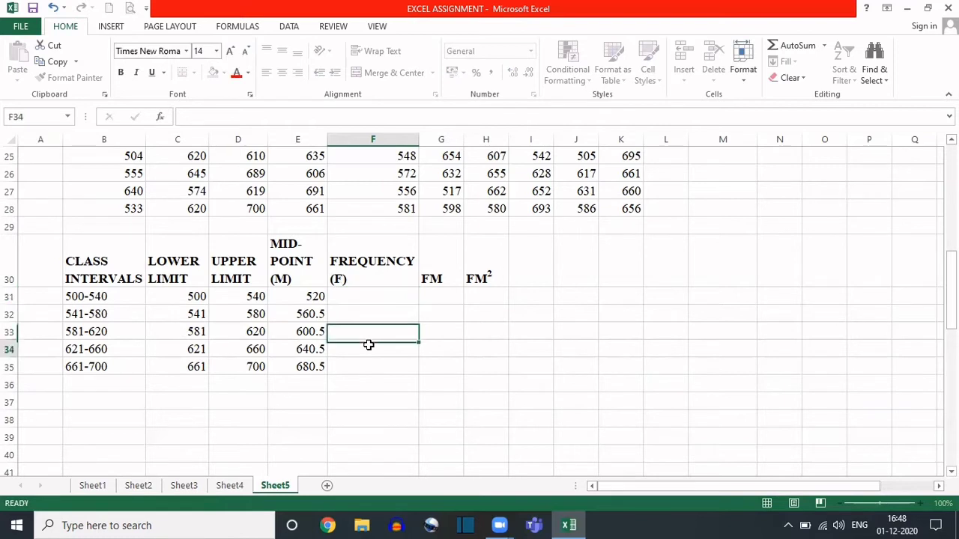
{"action": "left_click_drag", "start_coordinate": [364, 295], "coordinate": [361, 369]}
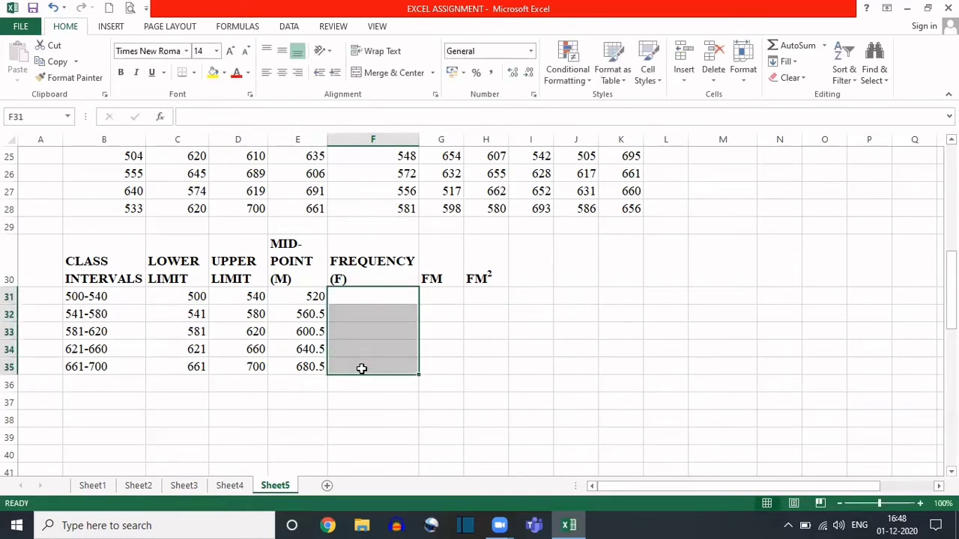
{"action": "type", "text": "="}
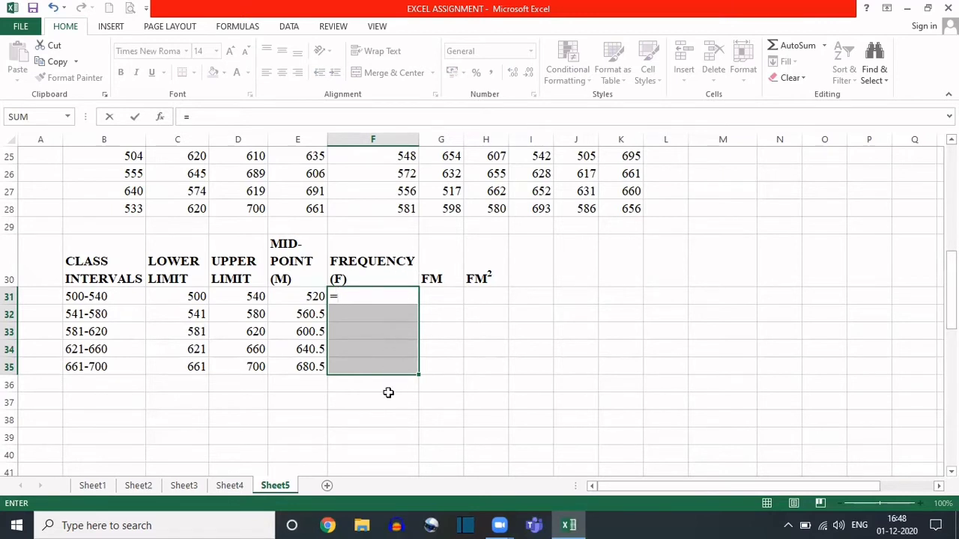
{"action": "key", "text": "BackSpace"}
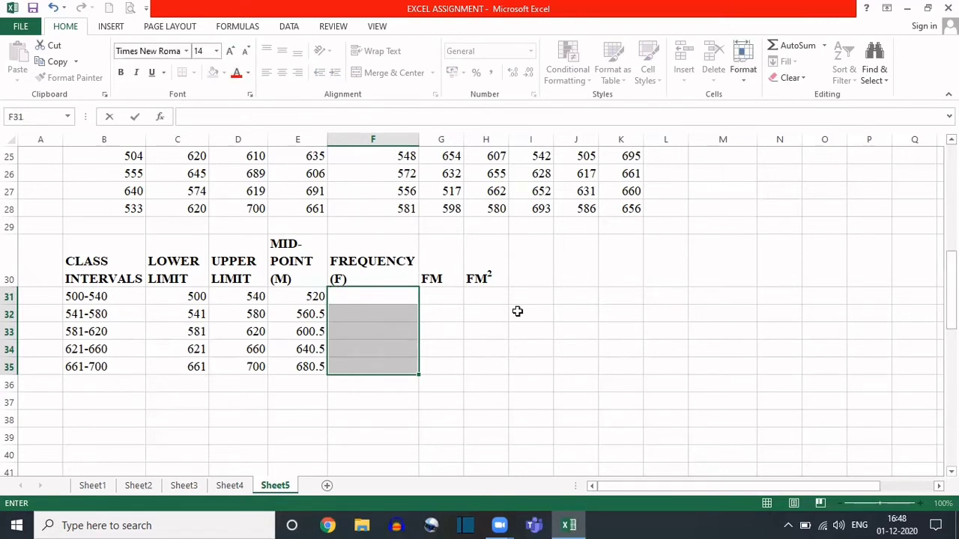
{"action": "key", "text": "Escape"}
{"action": "left_click", "coordinate": [517, 310]}
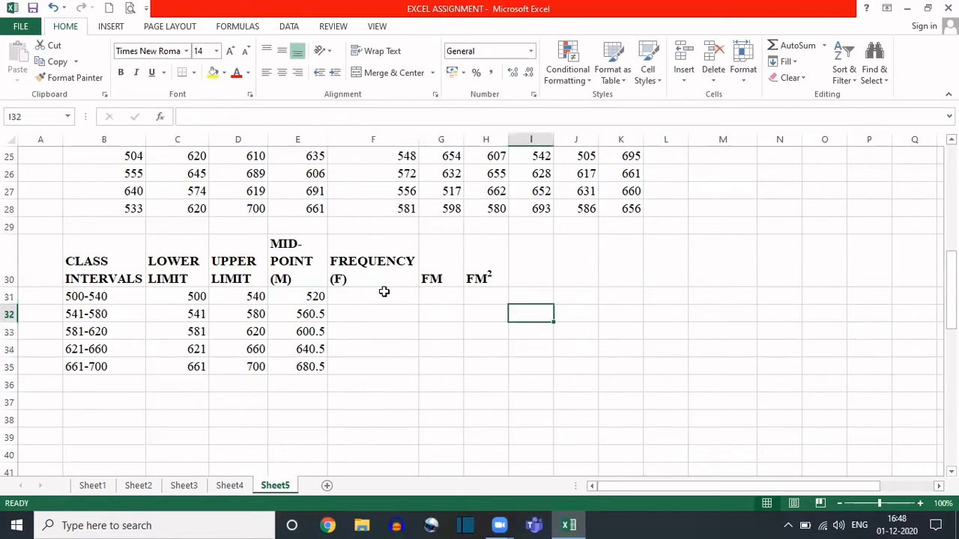
{"action": "left_click_drag", "start_coordinate": [385, 293], "coordinate": [383, 373]}
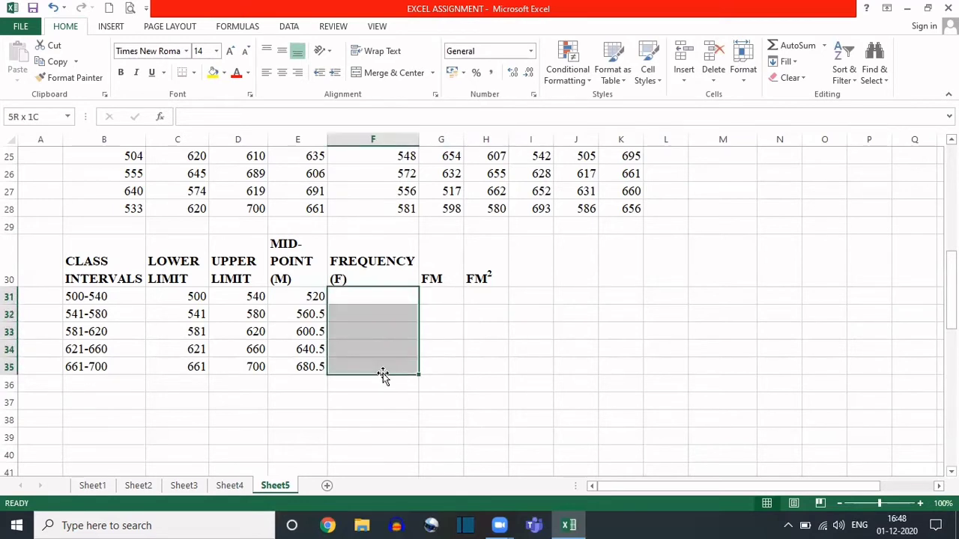
{"action": "left_click", "coordinate": [356, 297]}
{"action": "type", "text": "="}
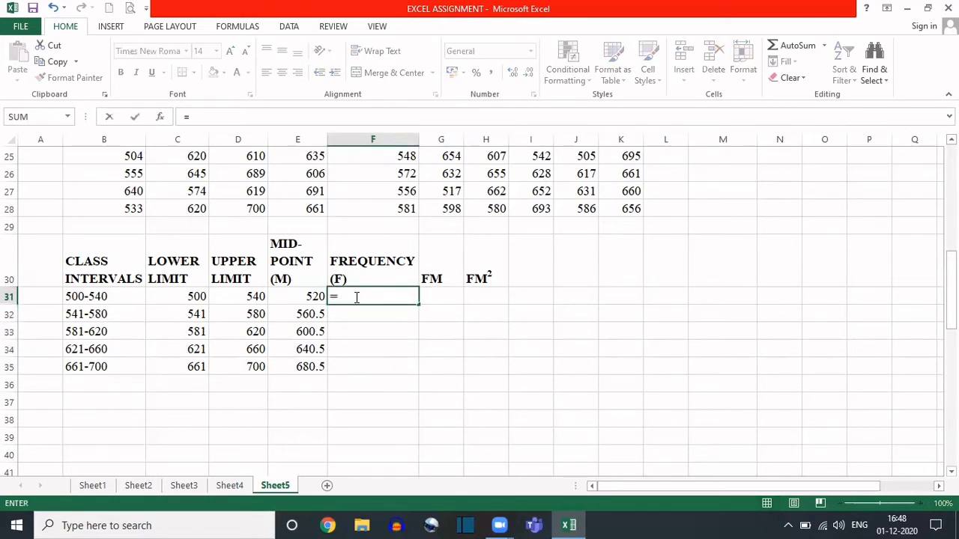
{"action": "key", "text": "BackSpace"}
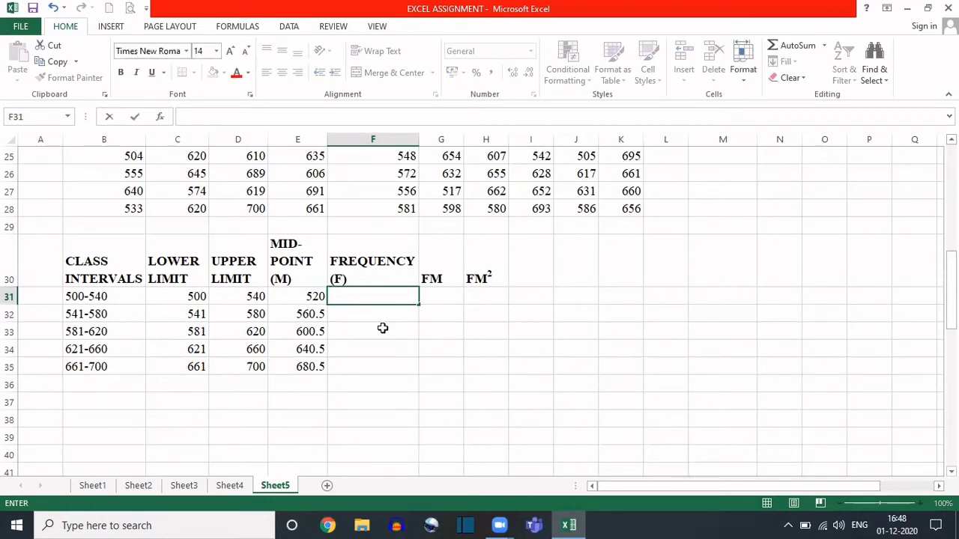
{"action": "left_click", "coordinate": [381, 327]}
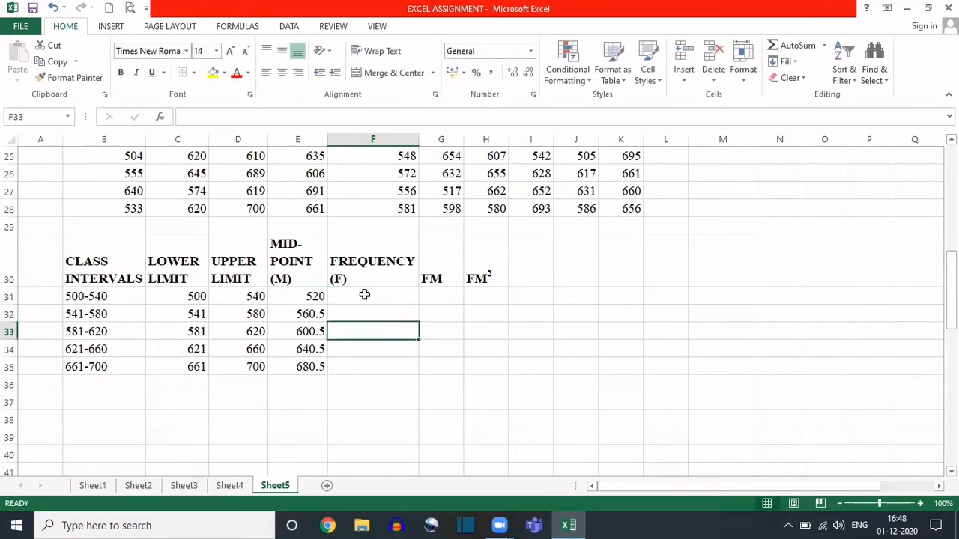
Start a FREQUENCY formula across F31:F35 with the fixed data range B19:K28 as its data array
{"action": "left_click_drag", "start_coordinate": [362, 294], "coordinate": [364, 366]}
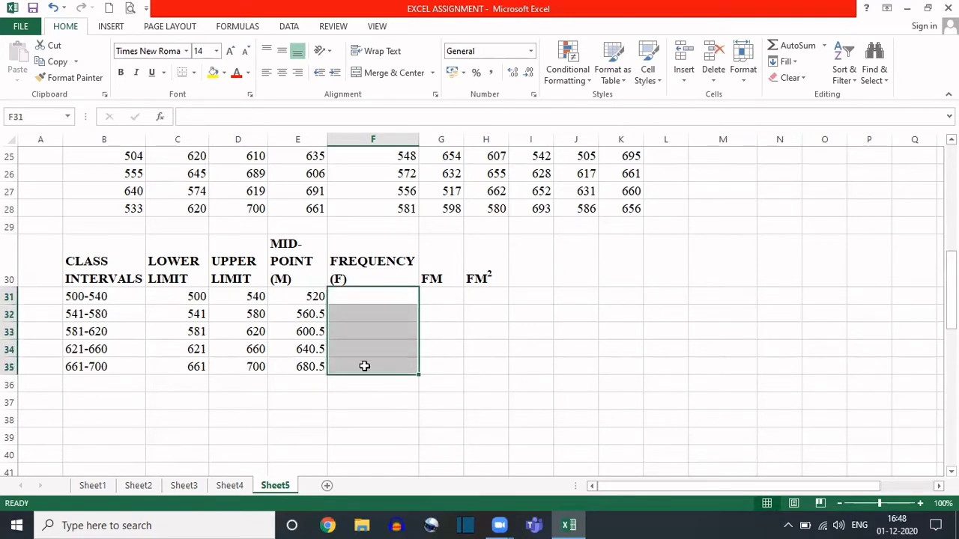
{"action": "type", "text": "="}
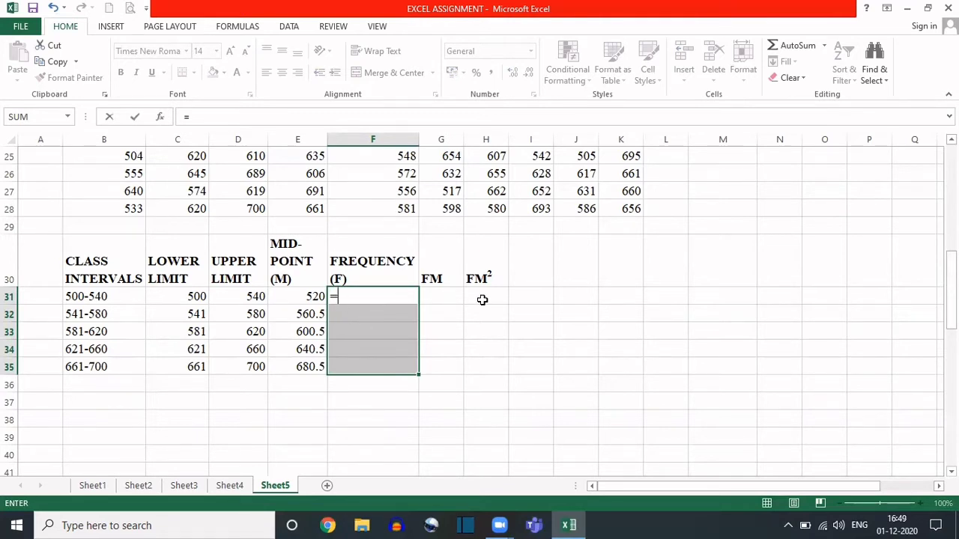
{"action": "type", "text": "FREQ"}
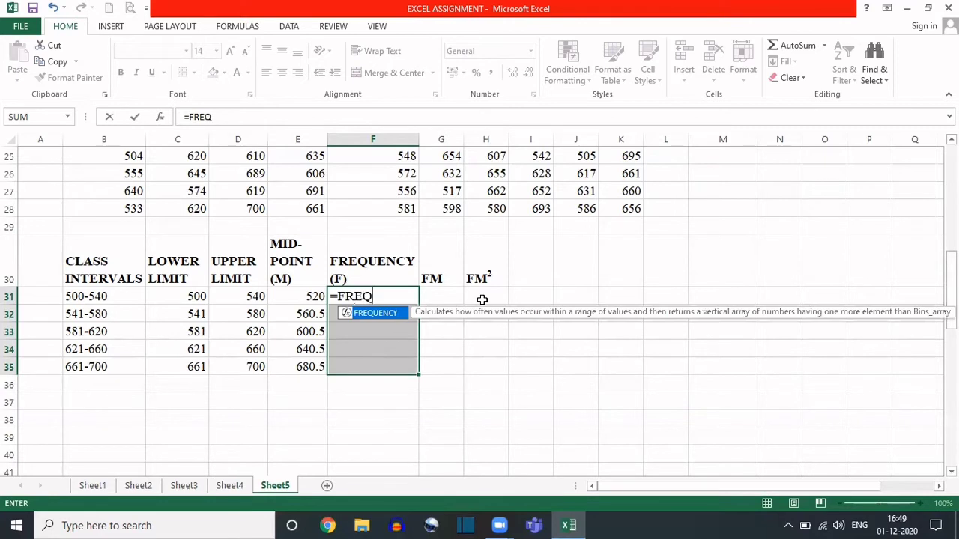
{"action": "type", "text": "UENCY("}
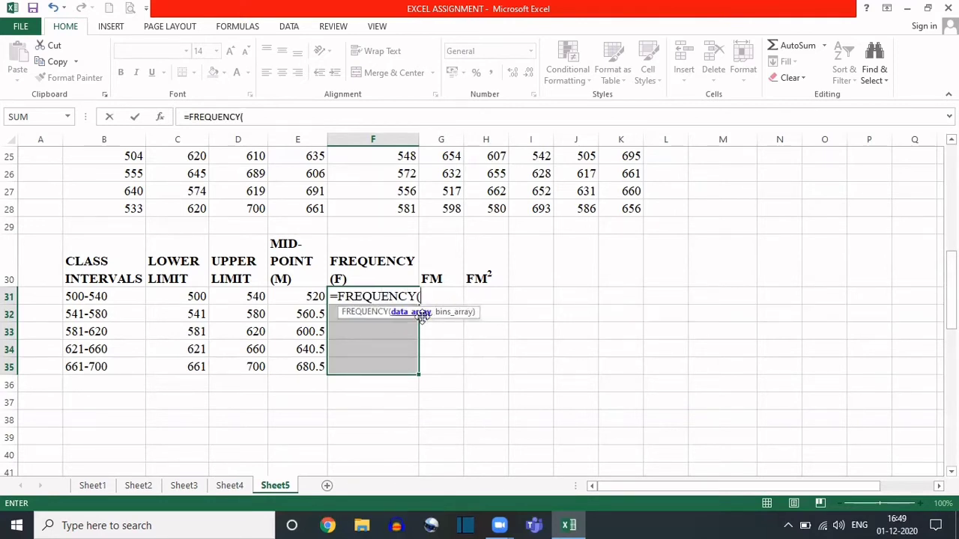
{"action": "left_click_drag", "start_coordinate": [951, 292], "coordinate": [951, 244]}
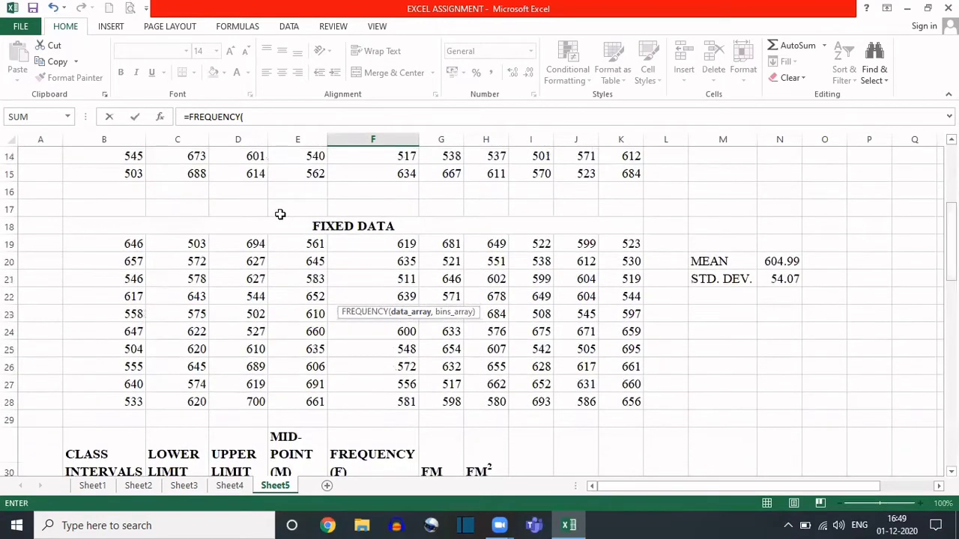
{"action": "left_click", "coordinate": [122, 246]}
{"action": "key", "text": "shift+Right"}
{"action": "key", "text": "shift+Right"}
{"action": "key", "text": "shift+Right"}
{"action": "key", "text": "shift+Right"}
{"action": "key", "text": "shift+Right"}
{"action": "key", "text": "shift+Right"}
{"action": "key", "text": "shift+Right"}
{"action": "key", "text": "shift+Right"}
{"action": "key", "text": "shift+Right"}
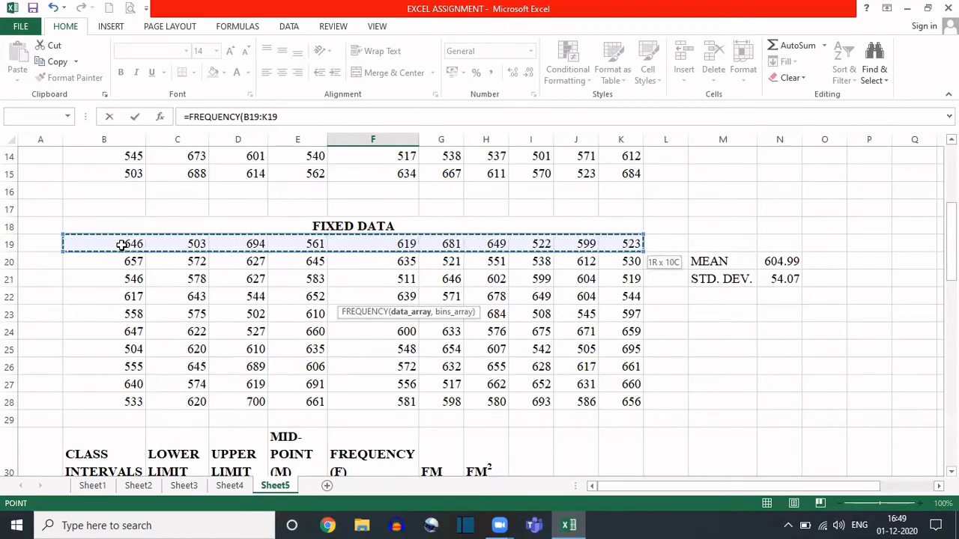
{"action": "key", "text": "shift+Down"}
{"action": "key", "text": "shift+Down"}
{"action": "key", "text": "shift+Down"}
{"action": "key", "text": "shift+Down"}
{"action": "key", "text": "shift+Down"}
{"action": "key", "text": "shift+Down"}
{"action": "key", "text": "shift+Down"}
{"action": "key", "text": "shift+Down"}
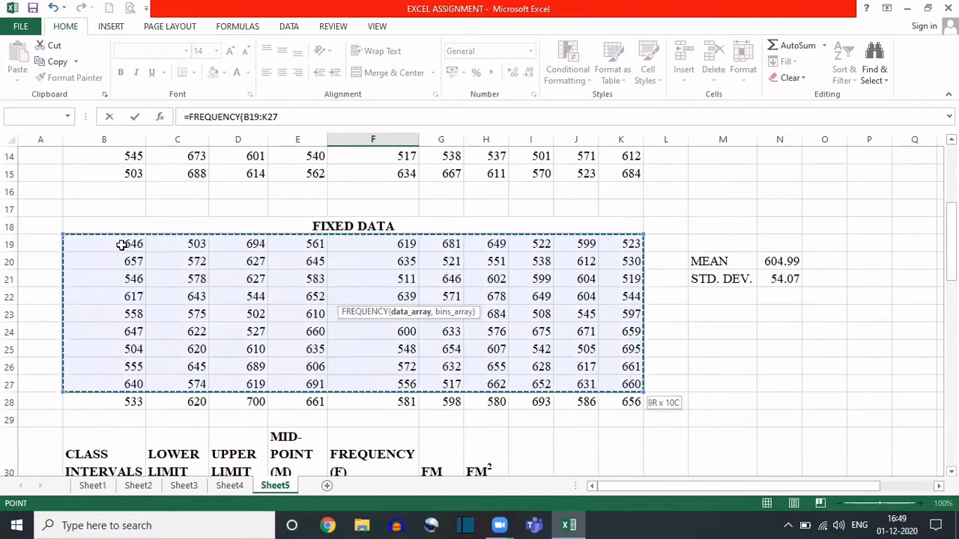
{"action": "key", "text": "shift+Down"}
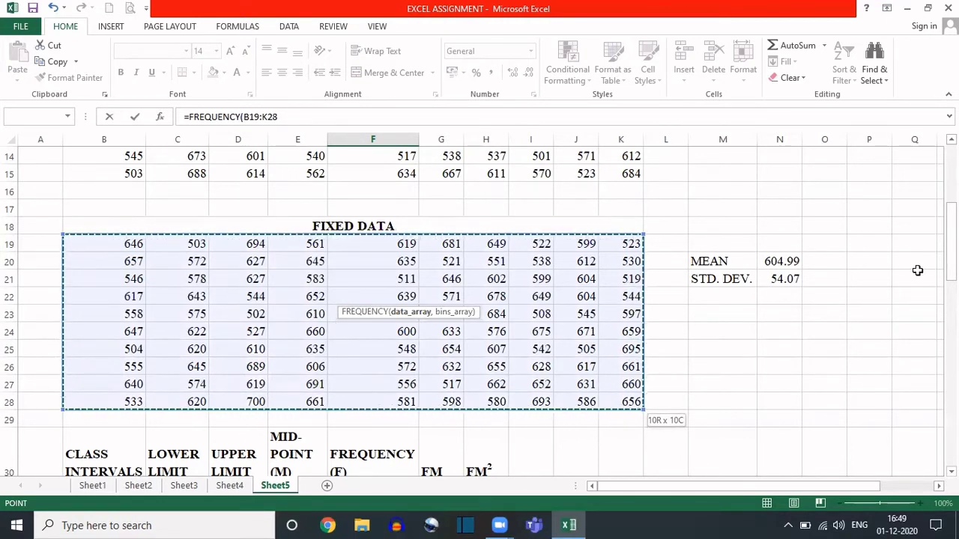
Complete the FREQUENCY formula with the upper limits D31:D35 as bins and enter it as an array formula in F31:F35
{"action": "left_click_drag", "start_coordinate": [950, 241], "coordinate": [950, 295]}
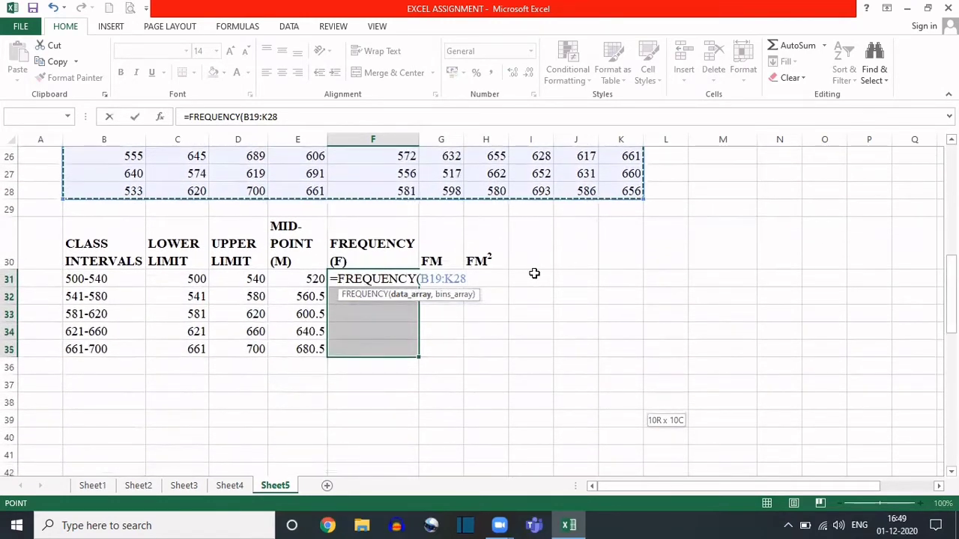
{"action": "type", "text": ","}
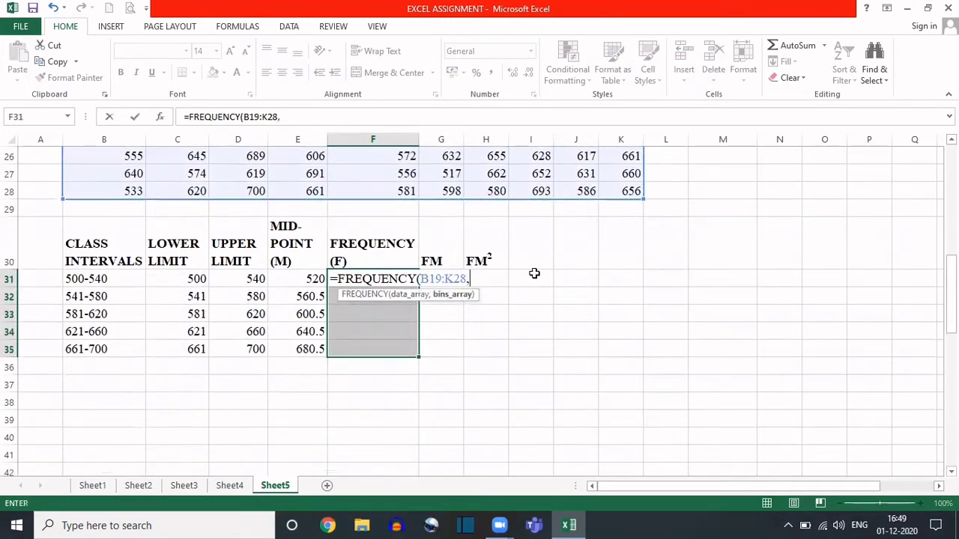
{"action": "left_click", "coordinate": [226, 278]}
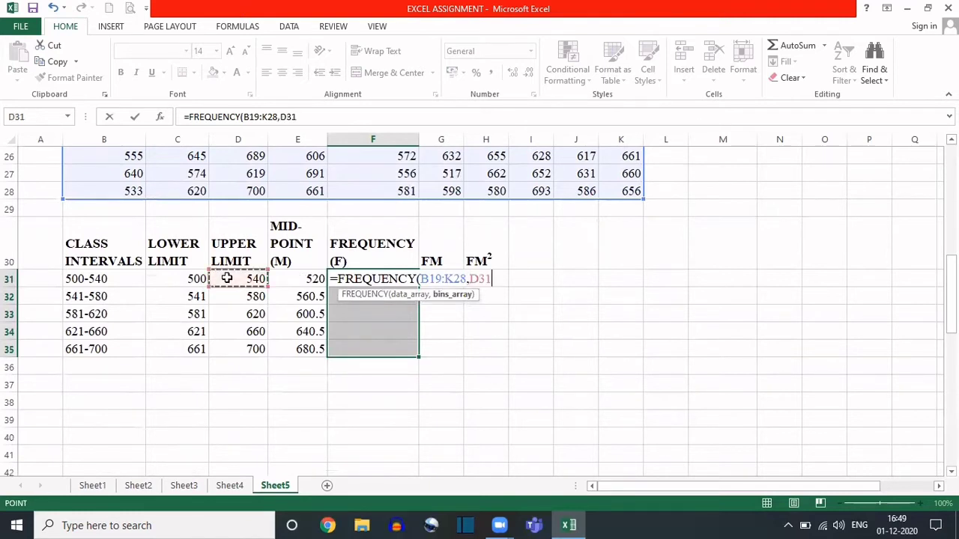
{"action": "key", "text": "shift+Down"}
{"action": "key", "text": "shift+Down"}
{"action": "key", "text": "shift+Down"}
{"action": "key", "text": "shift+Down"}
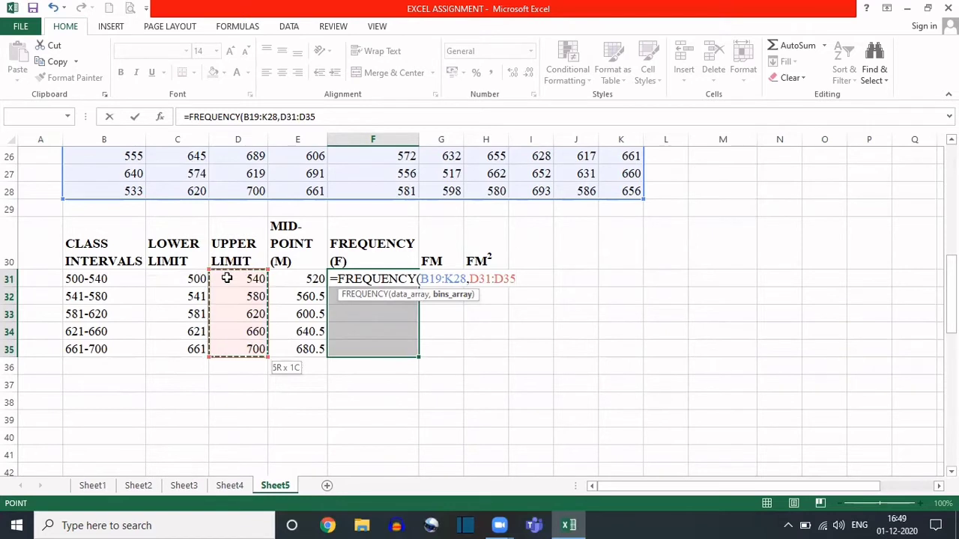
{"action": "type", "text": ")"}
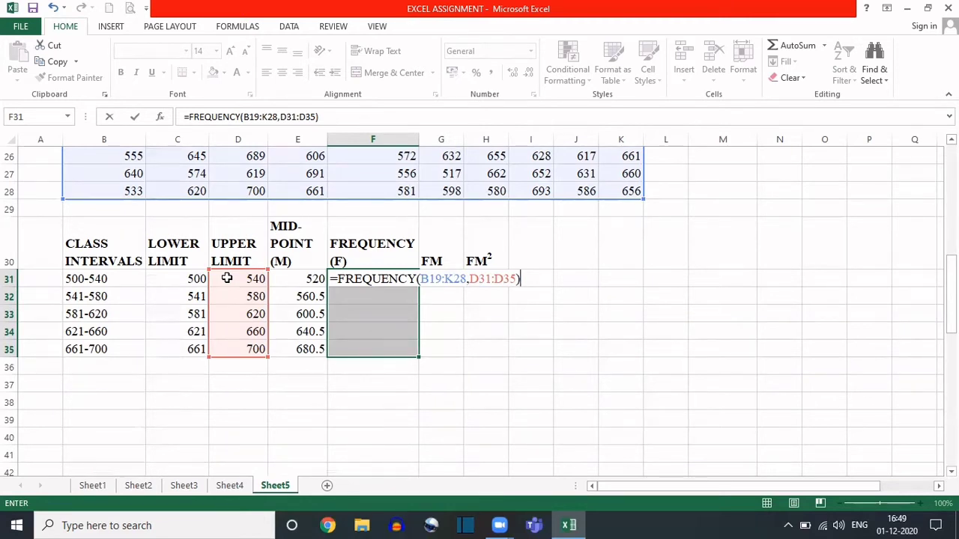
{"action": "key", "text": "ctrl+shift+Return"}
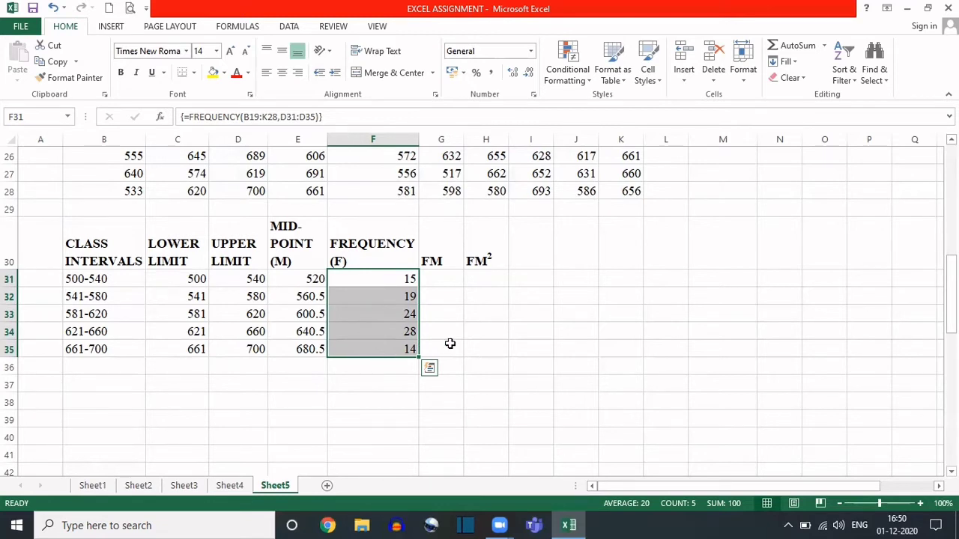
Check the first class's frequency formula in F31 against the fixed data table
{"action": "left_click", "coordinate": [537, 280]}
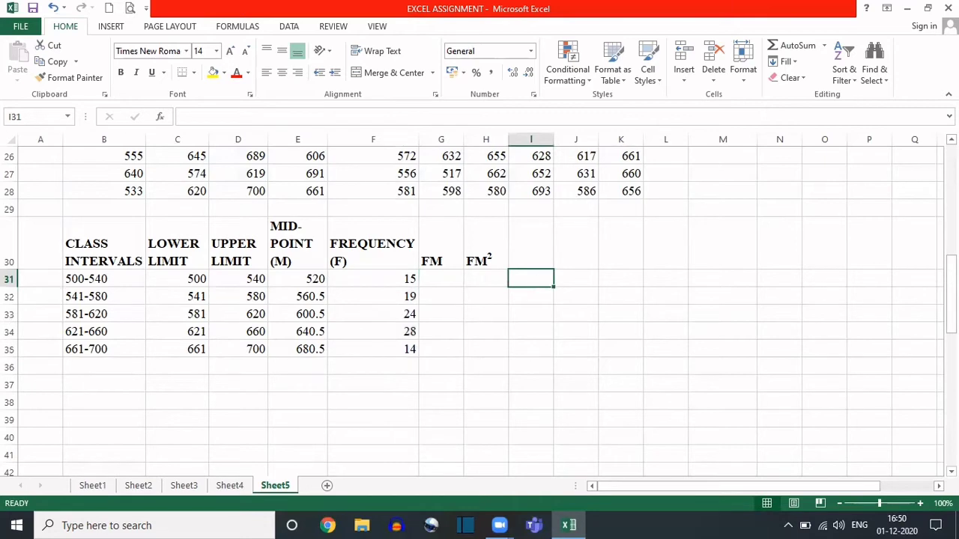
{"action": "left_click_drag", "start_coordinate": [951, 294], "coordinate": [950, 251]}
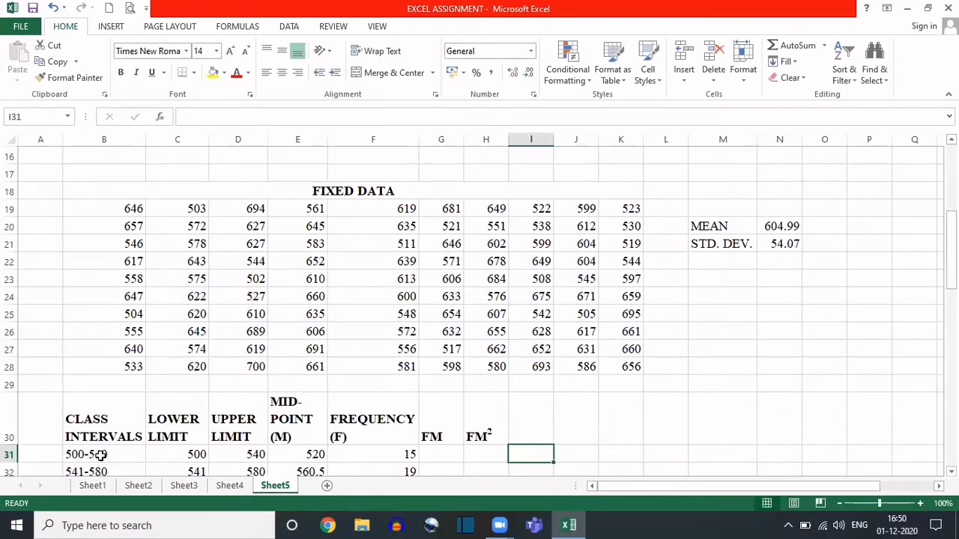
{"action": "left_click", "coordinate": [361, 450]}
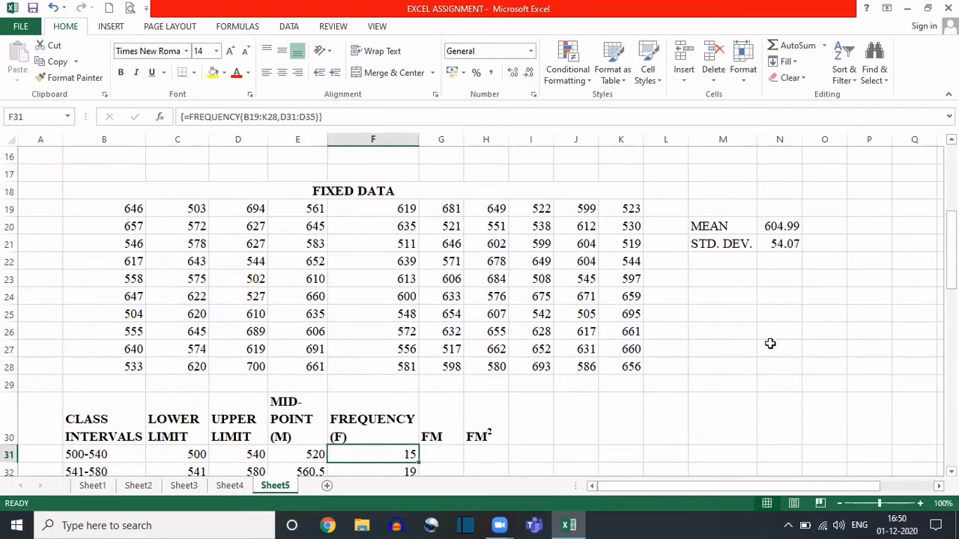
{"action": "left_click_drag", "start_coordinate": [950, 219], "coordinate": [950, 225]}
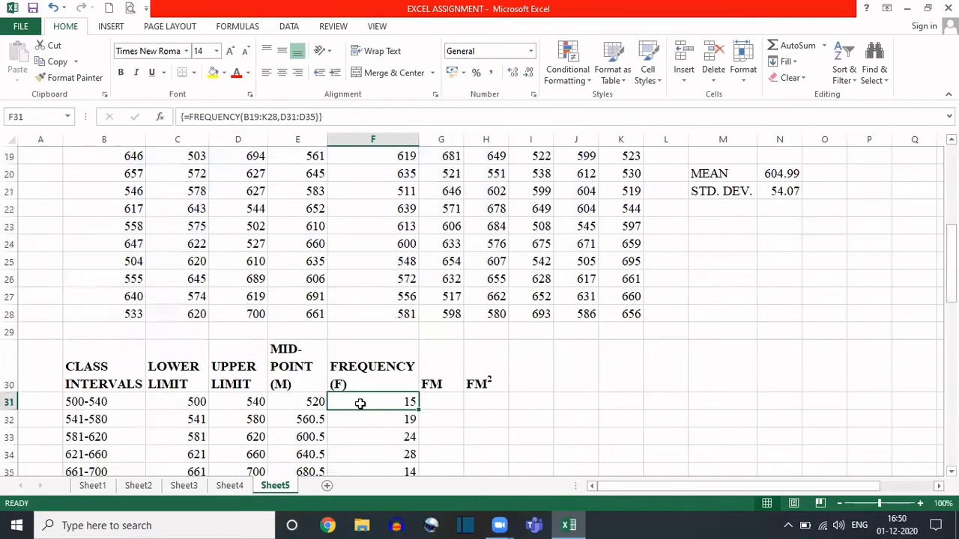
{"action": "left_click_drag", "start_coordinate": [951, 270], "coordinate": [950, 238]}
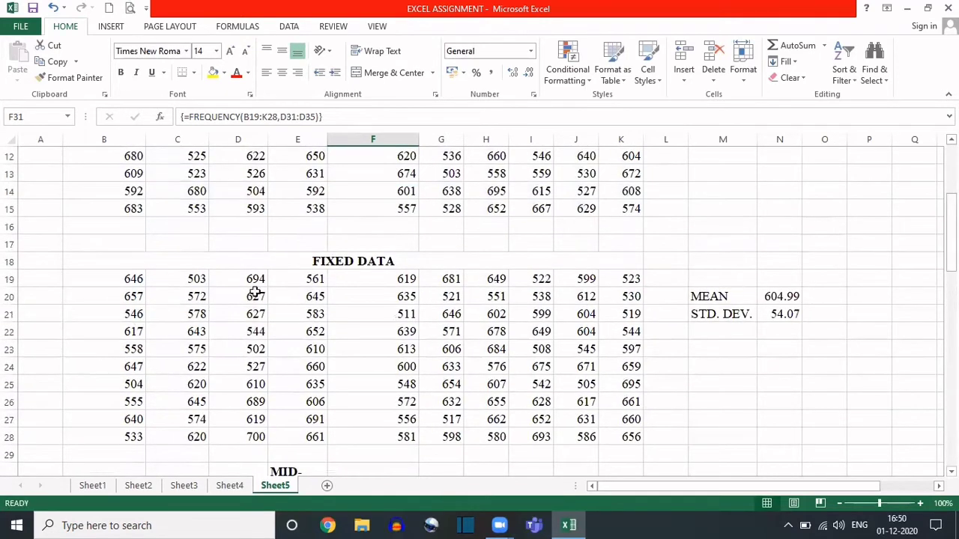
{"action": "left_click_drag", "start_coordinate": [951, 233], "coordinate": [951, 277]}
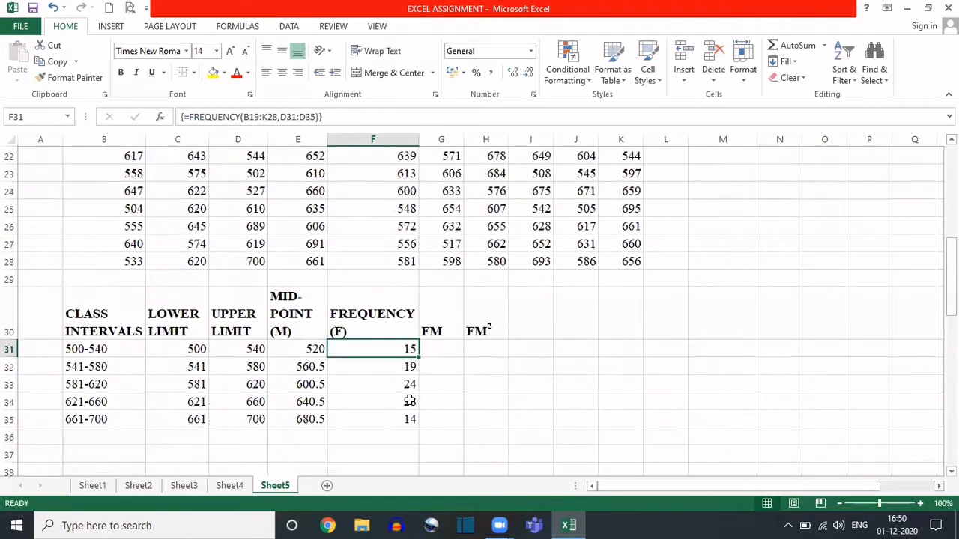
Total the class frequencies in F36 with =SUM(F31:F35) and check the formula
{"action": "left_click", "coordinate": [372, 433]}
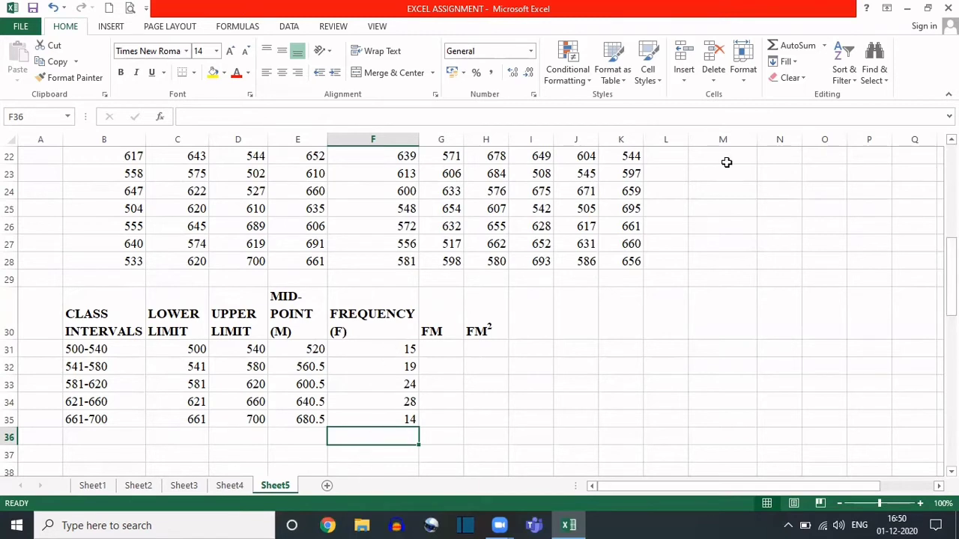
{"action": "left_click", "coordinate": [794, 46]}
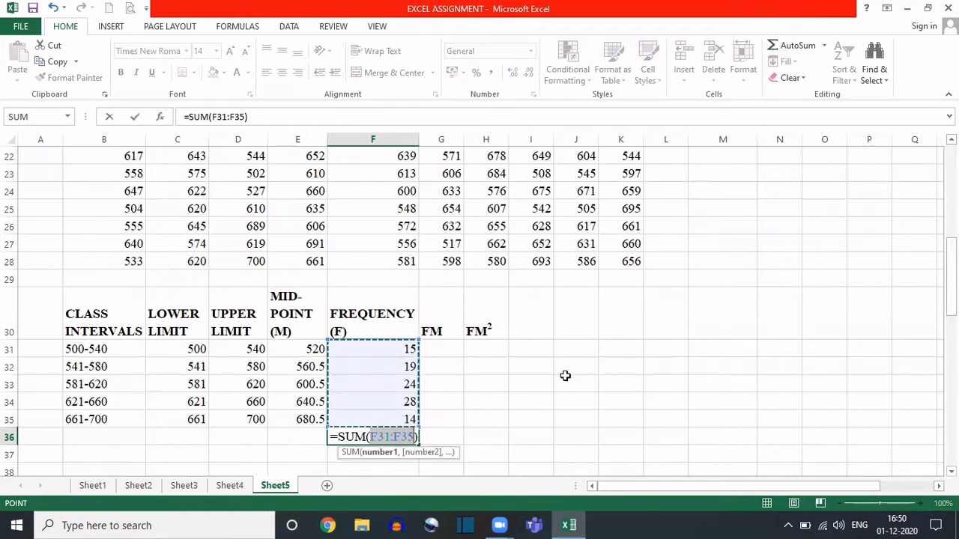
{"action": "key", "text": "Return"}
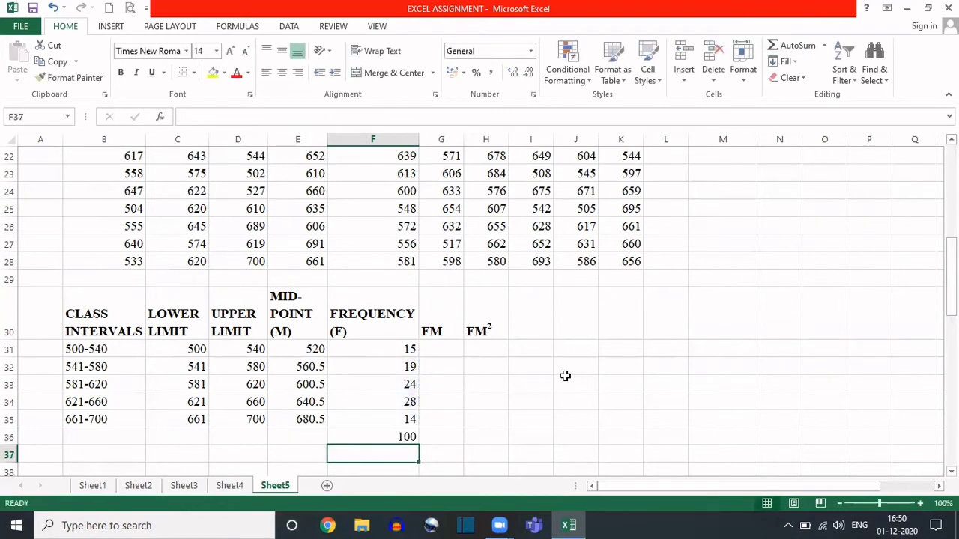
{"action": "left_click", "coordinate": [354, 440]}
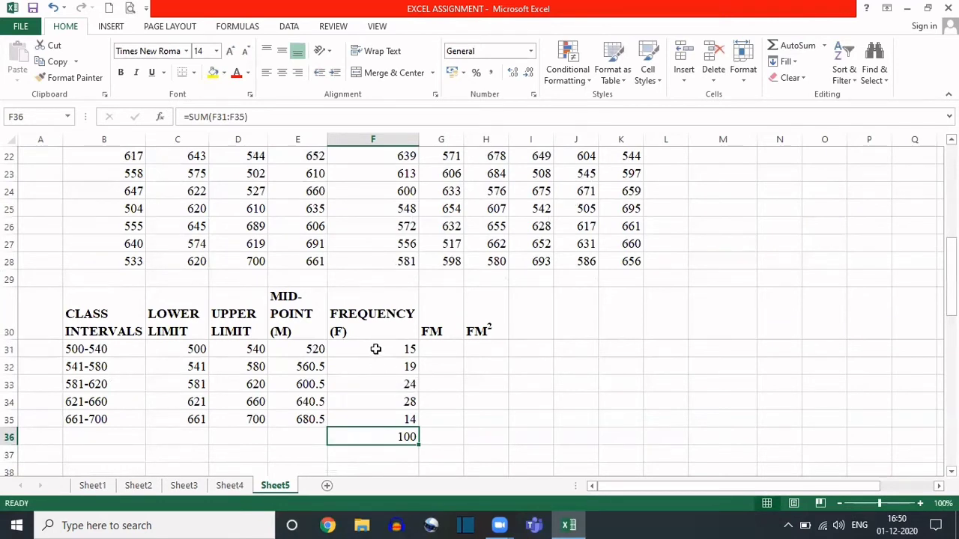
Clear the class frequencies and their total from F31:F36
{"action": "left_click_drag", "start_coordinate": [377, 349], "coordinate": [378, 445]}
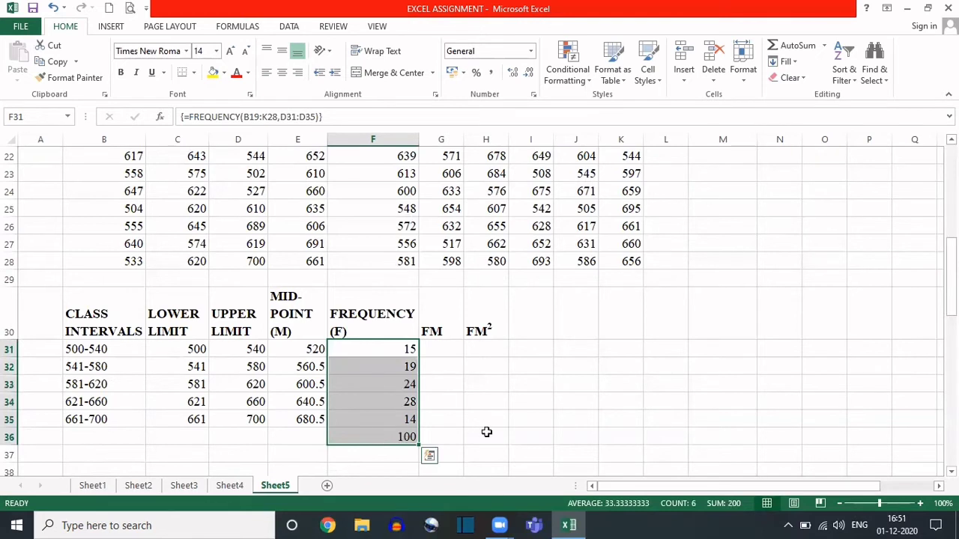
{"action": "key", "text": "Delete"}
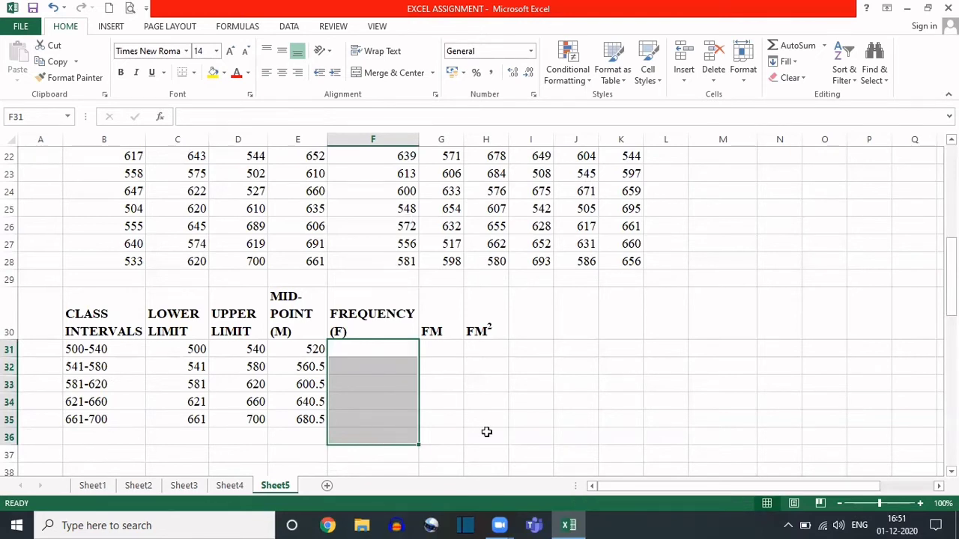
{"action": "left_click", "coordinate": [463, 400]}
Start a FREQUENCY formula across F31:F35 using the fixed data B19:K28 as the data array
{"action": "left_click_drag", "start_coordinate": [370, 347], "coordinate": [372, 418]}
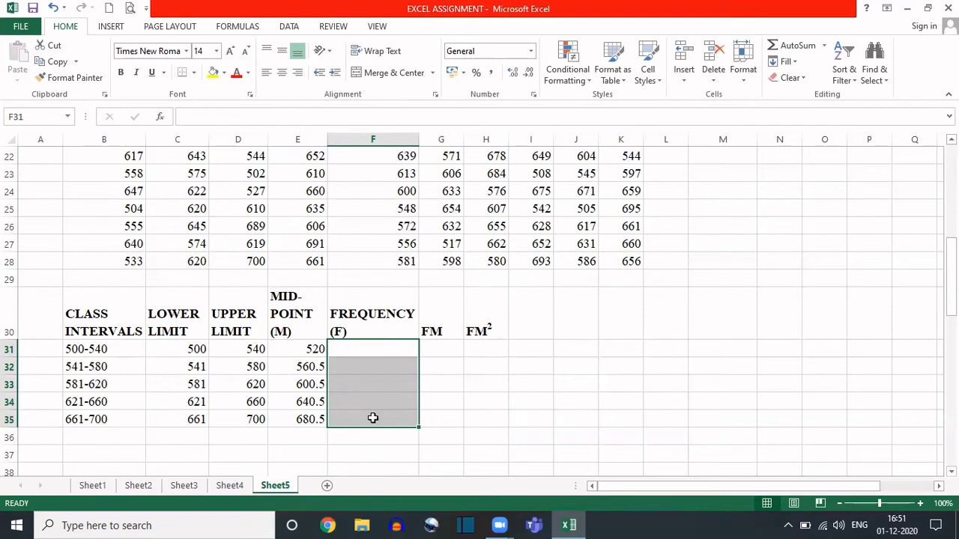
{"action": "type", "text": "=FREQU"}
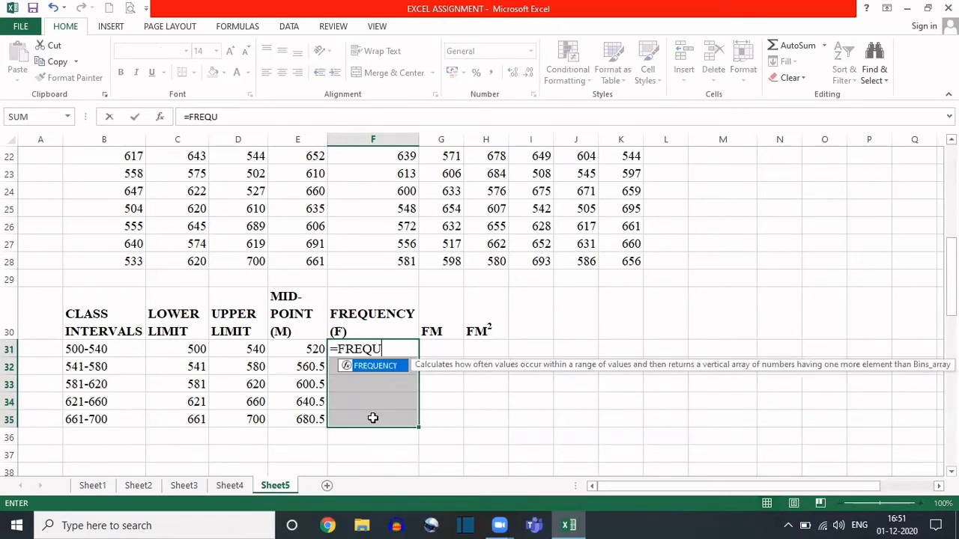
{"action": "type", "text": "ENCY("}
{"action": "left_click_drag", "start_coordinate": [950, 292], "coordinate": [950, 277]}
{"action": "left_click", "coordinate": [123, 227]}
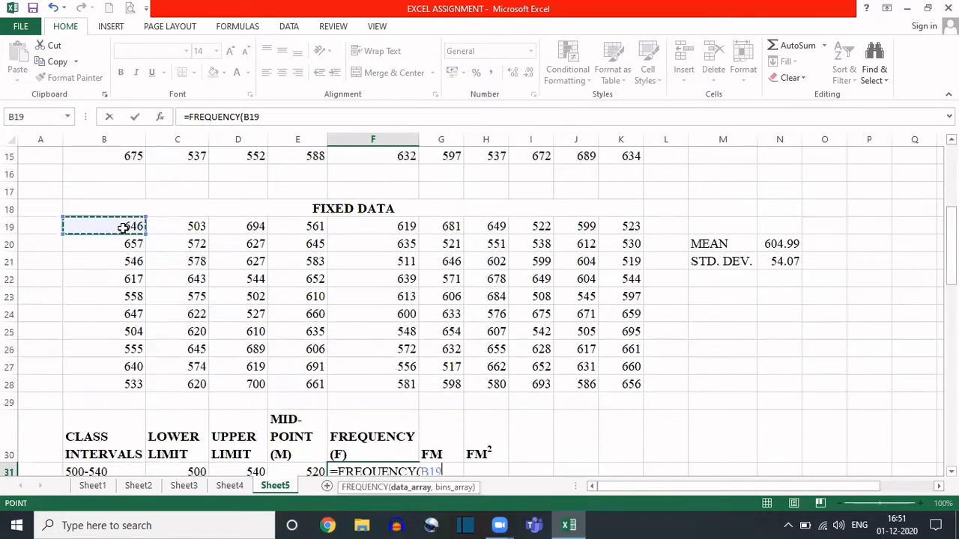
{"action": "key", "text": "shift+Right"}
{"action": "key", "text": "shift+Right"}
{"action": "key", "text": "shift+Right"}
{"action": "key", "text": "shift+Right"}
{"action": "key", "text": "shift+Right"}
{"action": "key", "text": "shift+Right"}
{"action": "key", "text": "shift+Right"}
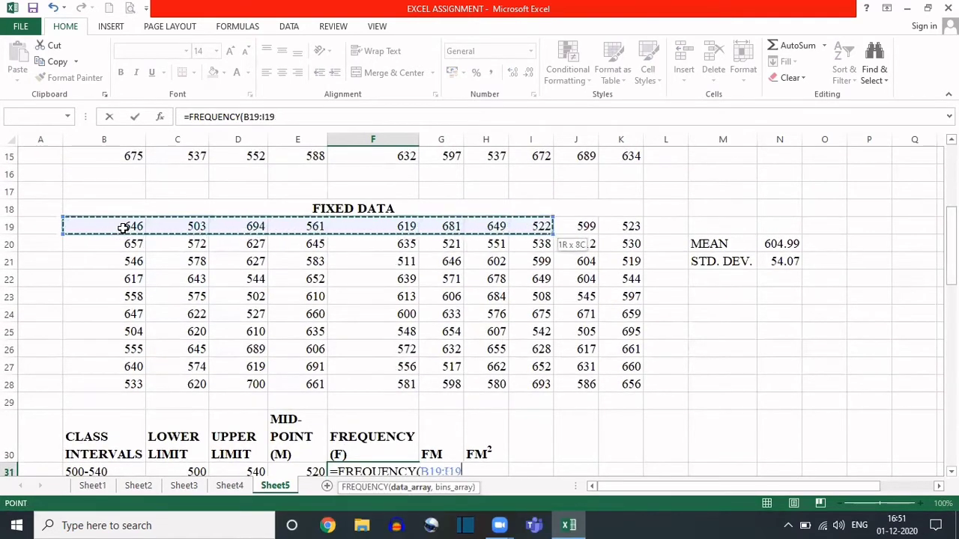
{"action": "key", "text": "shift+Right"}
{"action": "key", "text": "shift+Right"}
{"action": "key", "text": "shift+Down"}
{"action": "key", "text": "shift+Down"}
{"action": "key", "text": "shift+Down"}
{"action": "key", "text": "shift+Down"}
{"action": "key", "text": "shift+Down"}
{"action": "key", "text": "shift+Down"}
{"action": "key", "text": "shift+Down"}
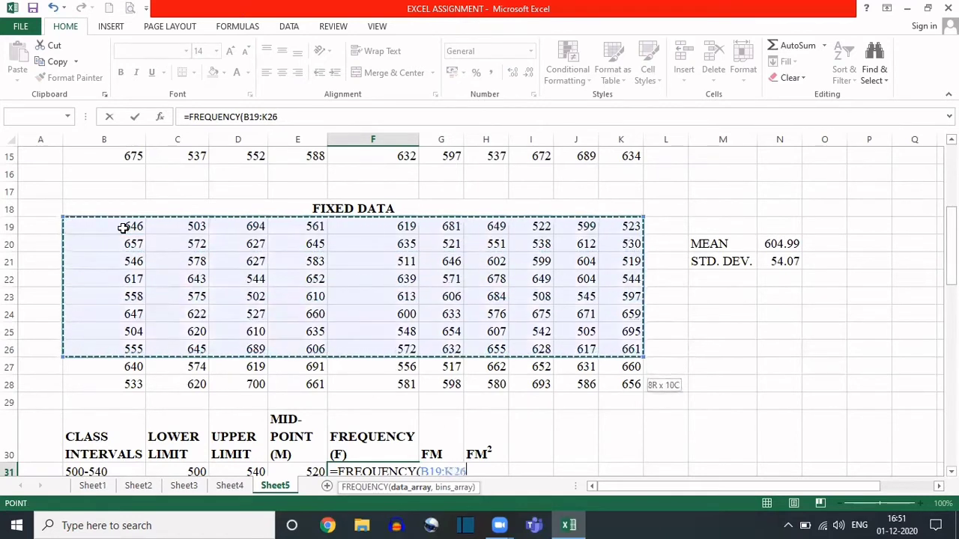
{"action": "key", "text": "shift+Down"}
{"action": "key", "text": "shift+Down"}
{"action": "type", "text": ","}
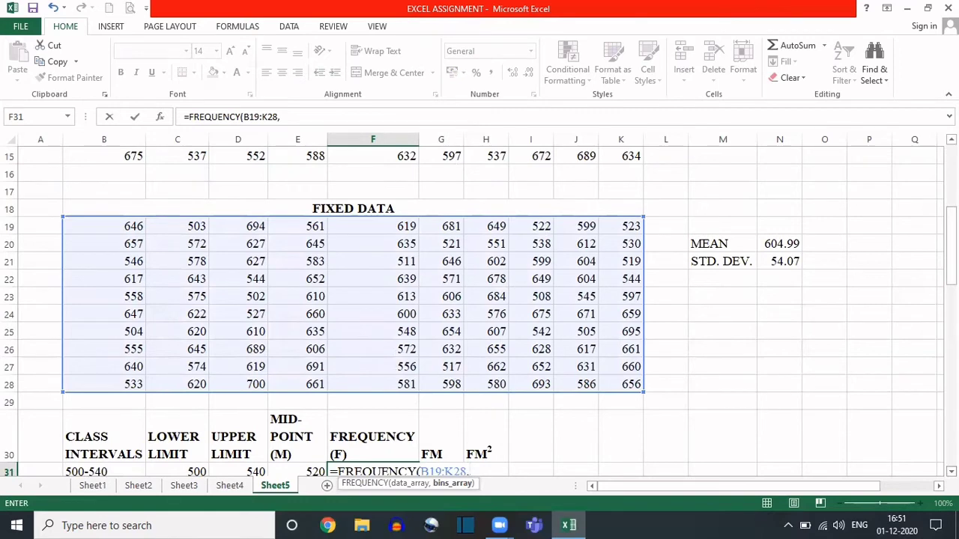
Use the upper limits D31:D35 as the bins and enter the FREQUENCY formula as an array formula in F31:F35
{"action": "scroll", "coordinate": [248, 337], "scroll_direction": "down", "scroll_amount": 3}
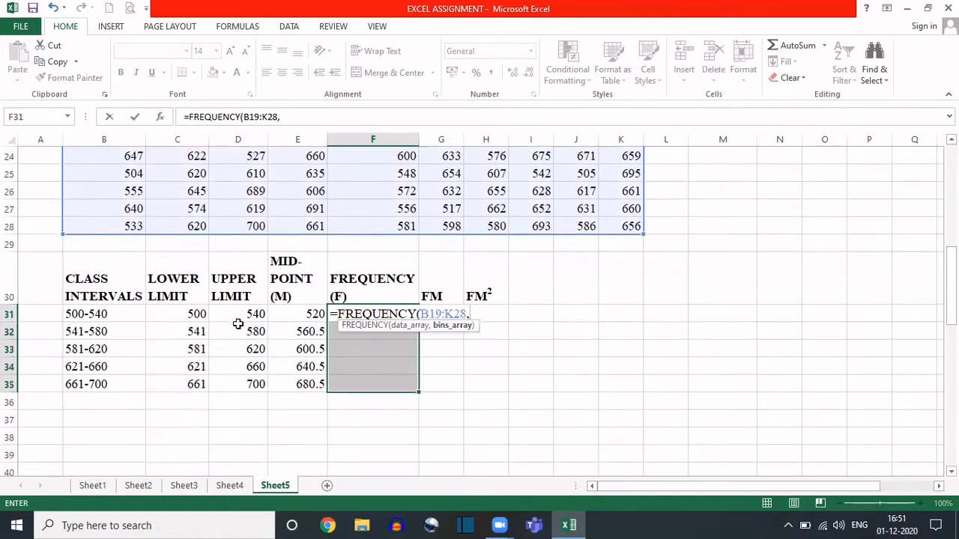
{"action": "left_click_drag", "start_coordinate": [232, 313], "coordinate": [231, 379]}
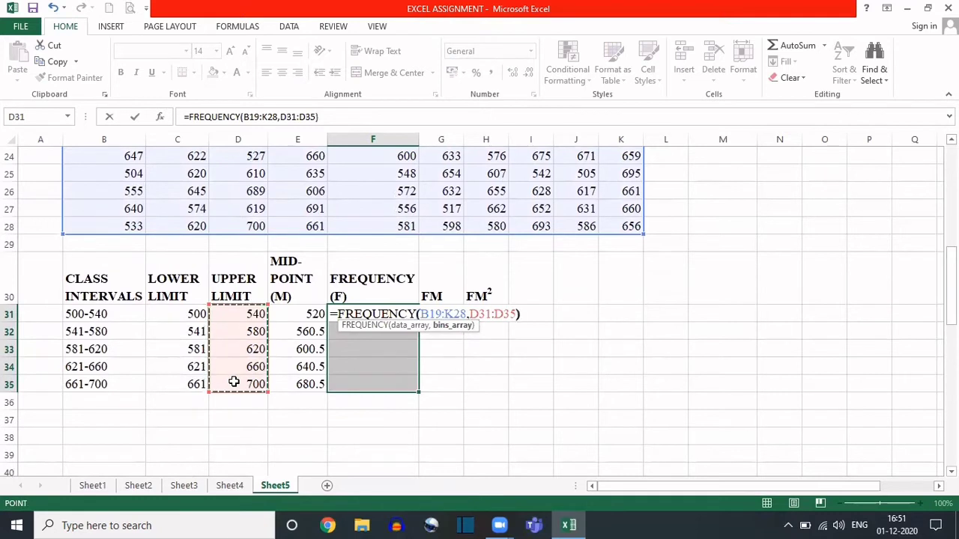
{"action": "type", "text": ")"}
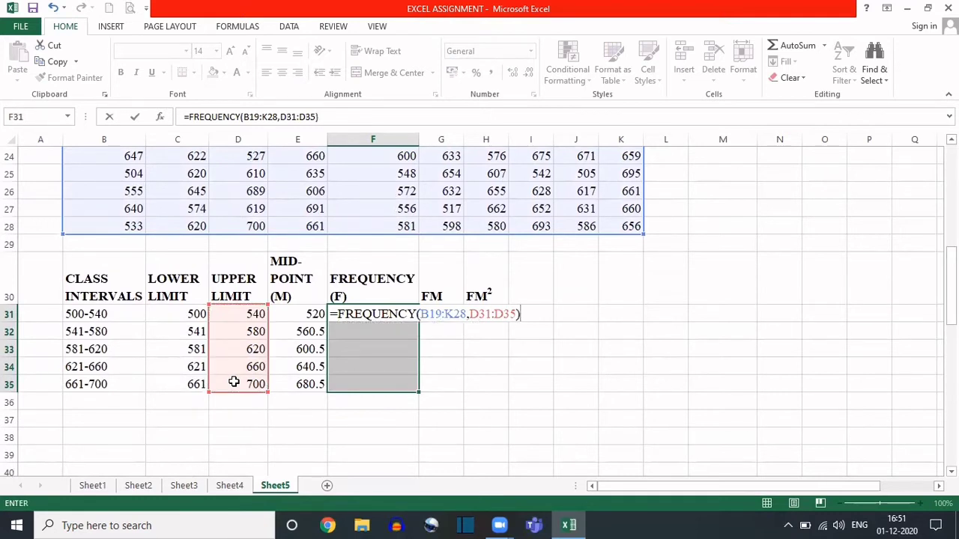
{"action": "key", "text": "ctrl+shift+Return"}
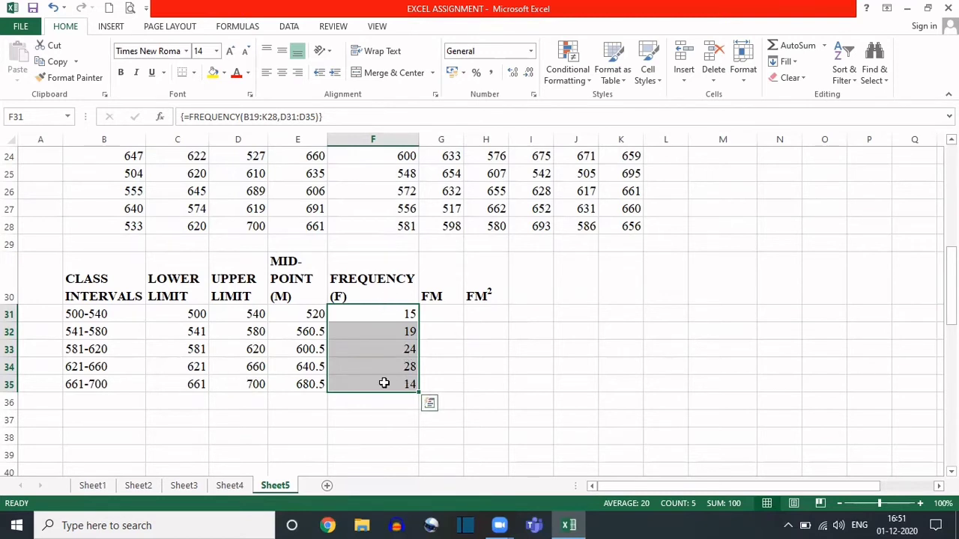
{"action": "left_click", "coordinate": [370, 402]}
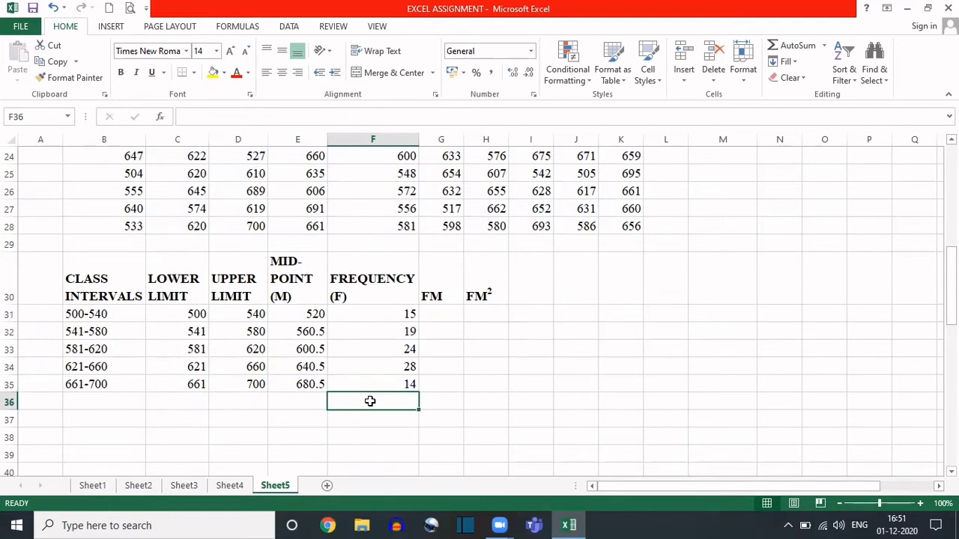
{"action": "type", "text": "=SUM"}
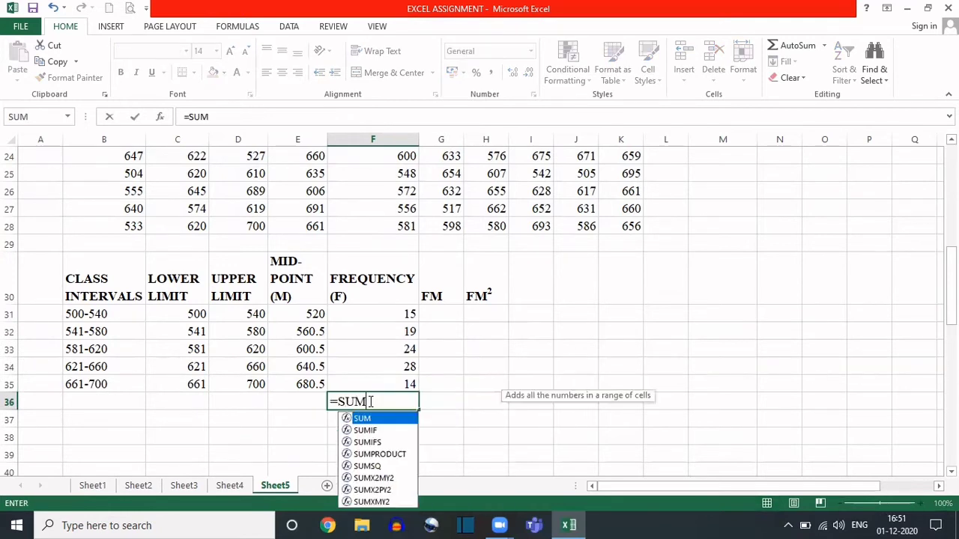
{"action": "type", "text": "("}
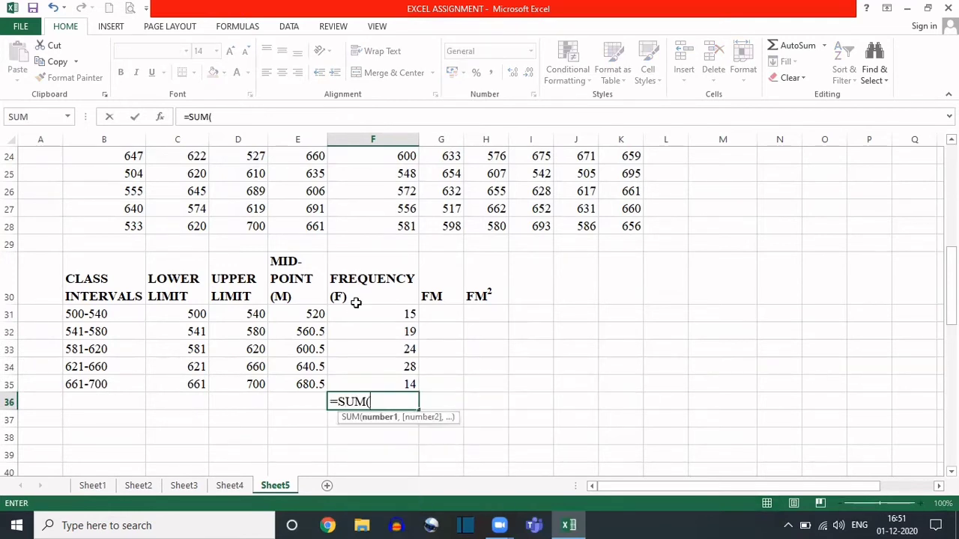
{"action": "left_click_drag", "start_coordinate": [356, 313], "coordinate": [360, 383]}
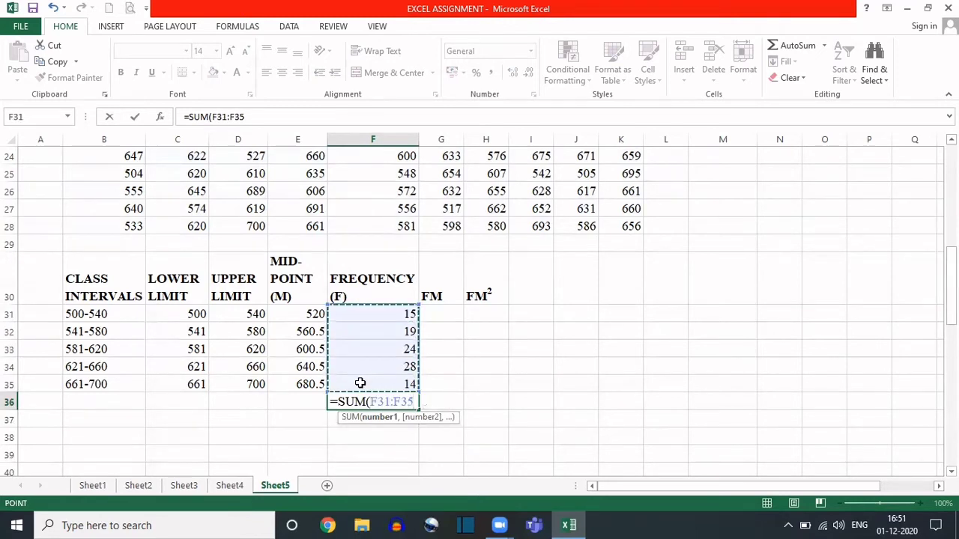
{"action": "key", "text": "BackSpace"}
{"action": "key", "text": "BackSpace"}
{"action": "key", "text": "BackSpace"}
{"action": "key", "text": "BackSpace"}
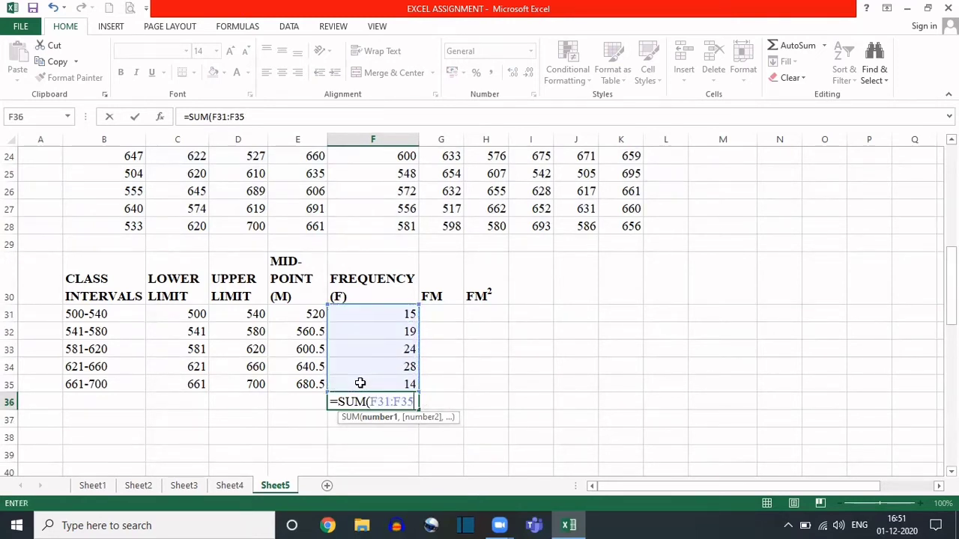
{"action": "key", "text": "Escape"}
{"action": "left_click", "coordinate": [383, 421]}
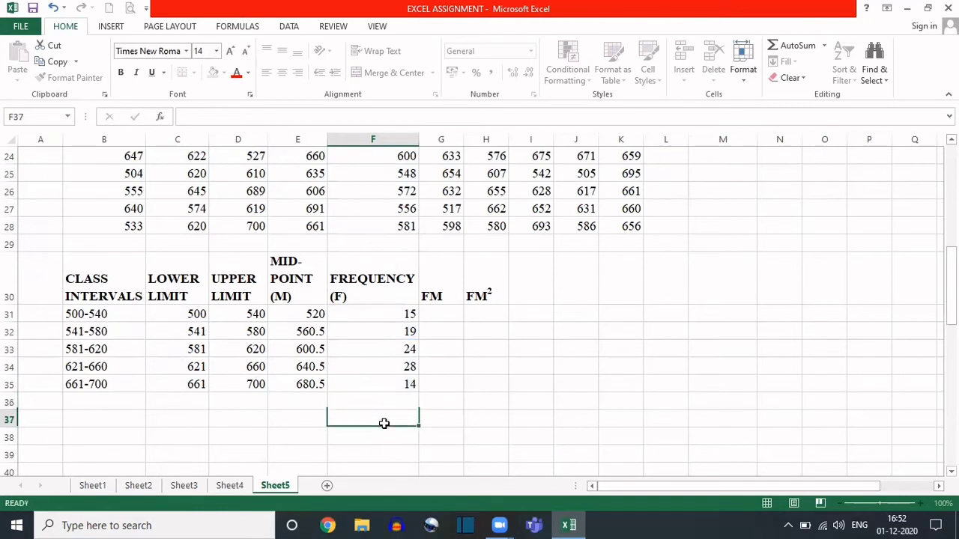
Total the class frequencies F31:F35 in F36 with AutoSum and check the resulting formula
{"action": "left_click", "coordinate": [384, 402]}
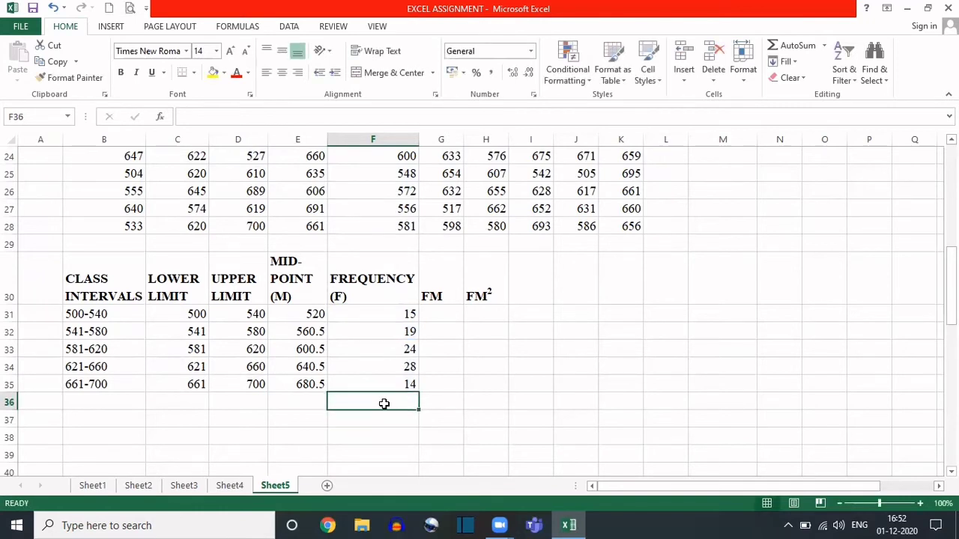
{"action": "left_click", "coordinate": [794, 45]}
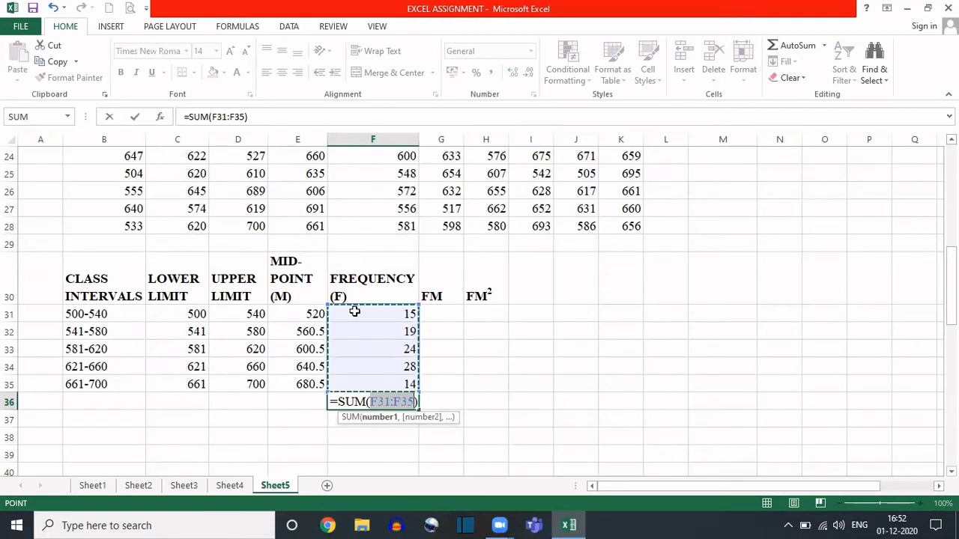
{"action": "key", "text": "Return"}
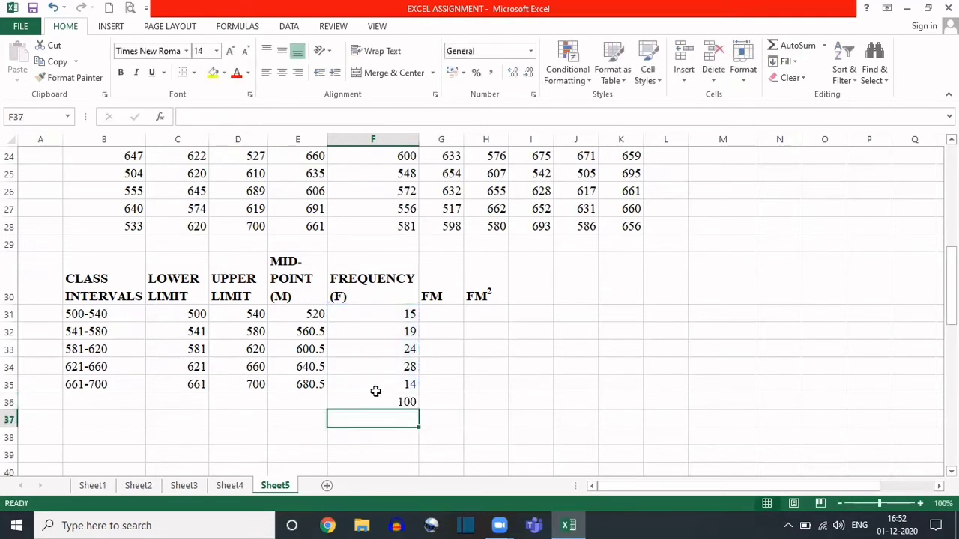
{"action": "left_click", "coordinate": [369, 399]}
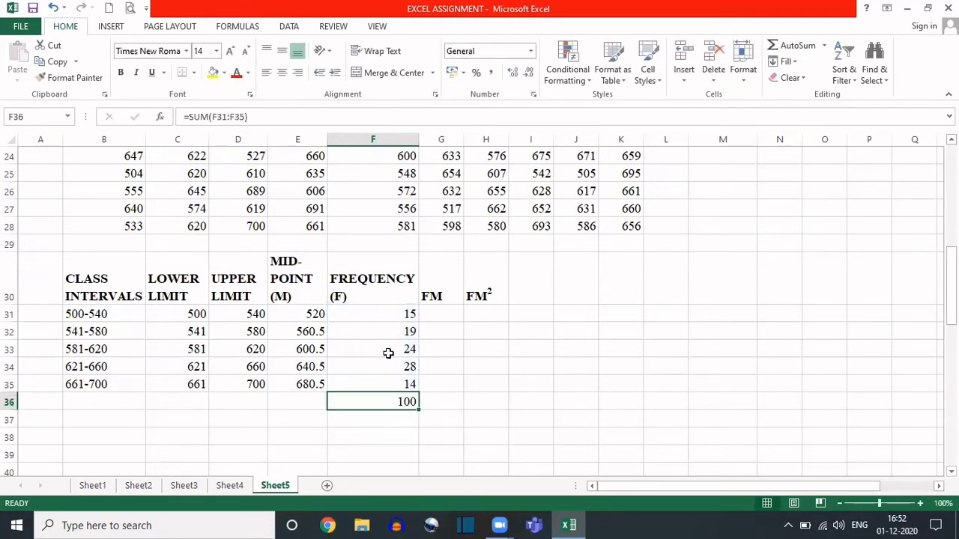
Calculate FM in G31 as =F31*E31 and fill the formula down to G35
{"action": "left_click", "coordinate": [437, 312]}
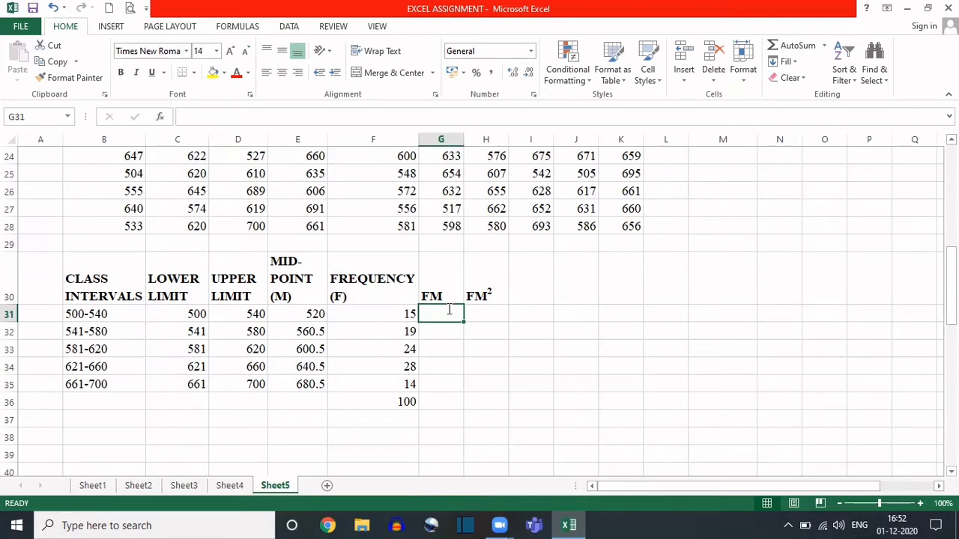
{"action": "type", "text": "="}
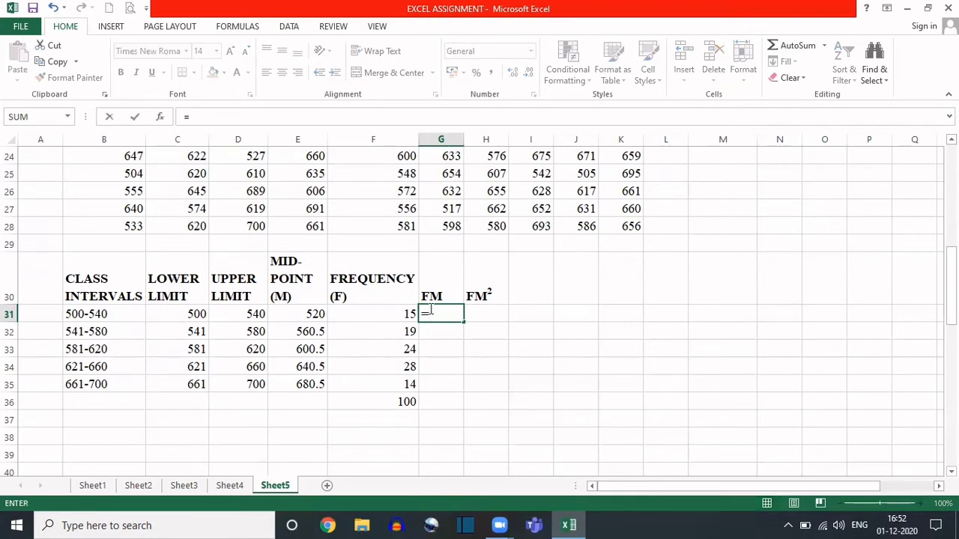
{"action": "left_click", "coordinate": [360, 315]}
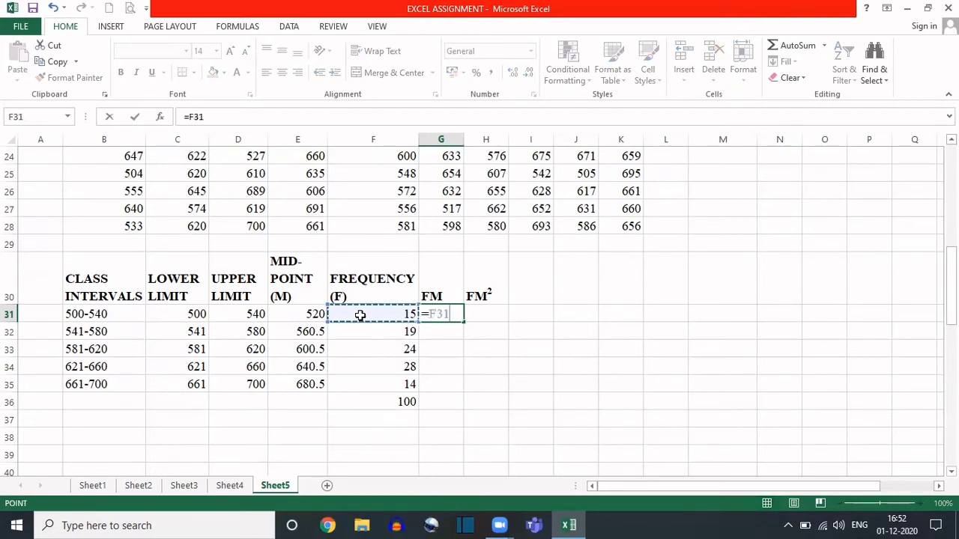
{"action": "type", "text": "*"}
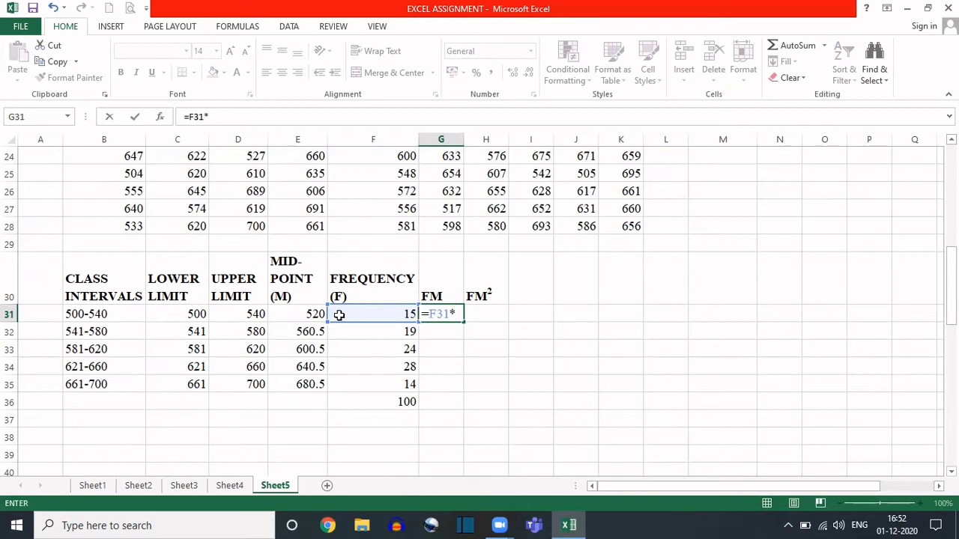
{"action": "left_click", "coordinate": [294, 315]}
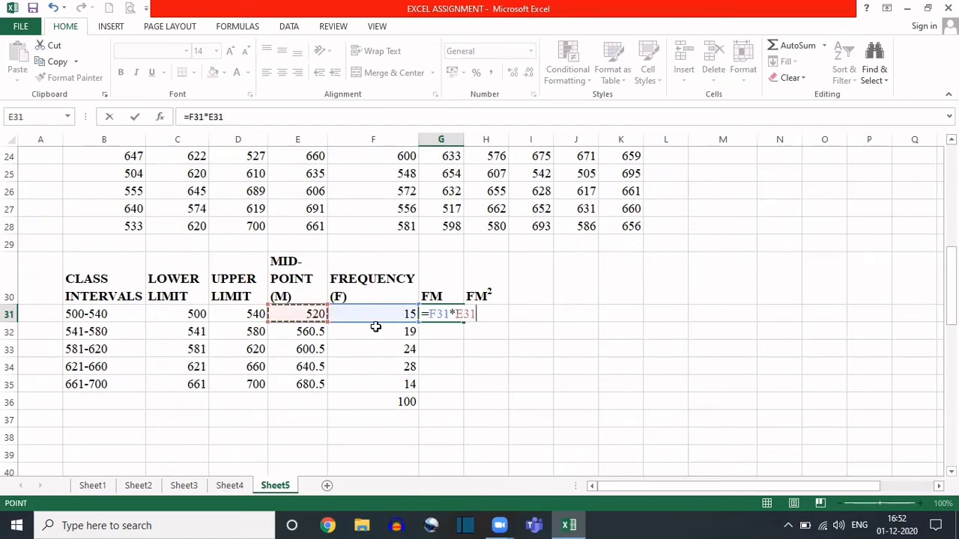
{"action": "key", "text": "Return"}
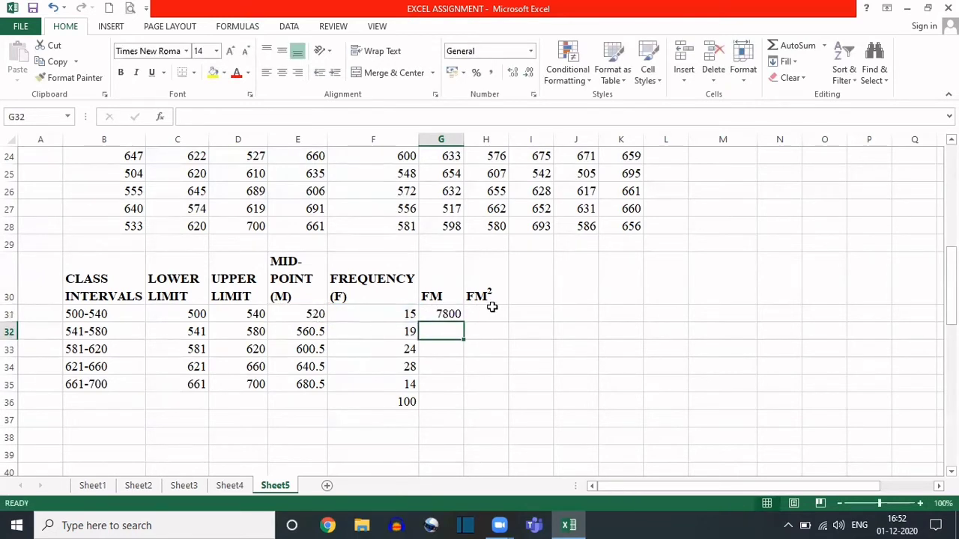
{"action": "left_click", "coordinate": [449, 313]}
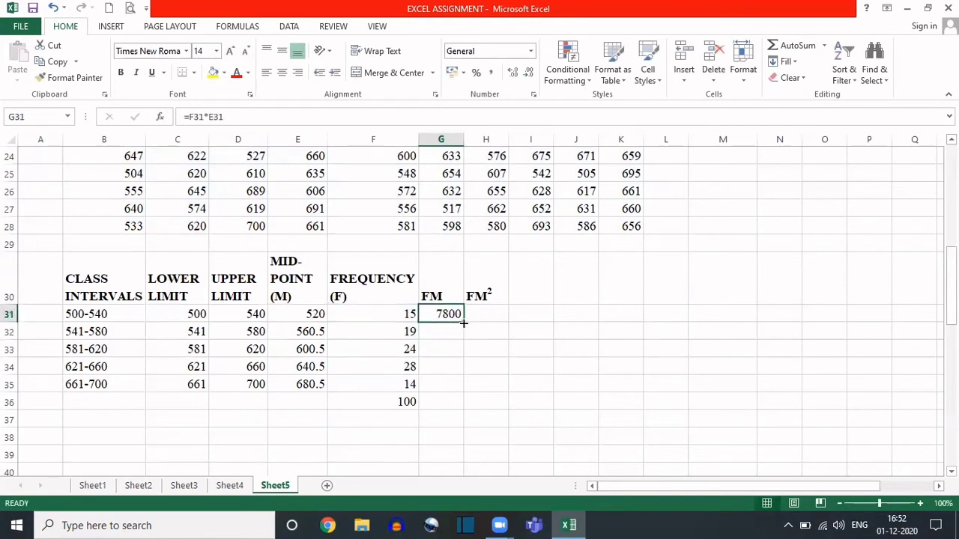
{"action": "double_click", "coordinate": [464, 319]}
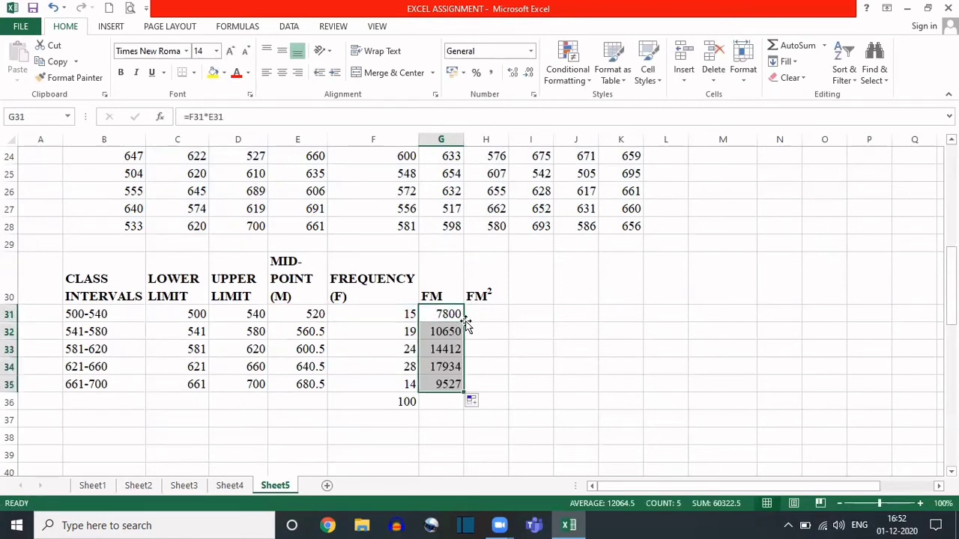
Total the FM values G31:G35 in G36 with AutoSum
{"action": "left_click", "coordinate": [439, 402]}
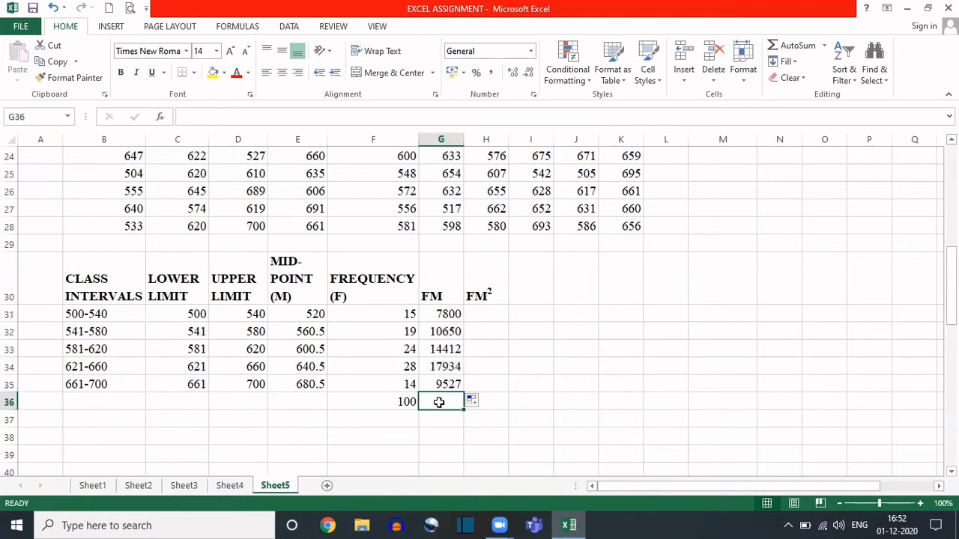
{"action": "left_click", "coordinate": [779, 49]}
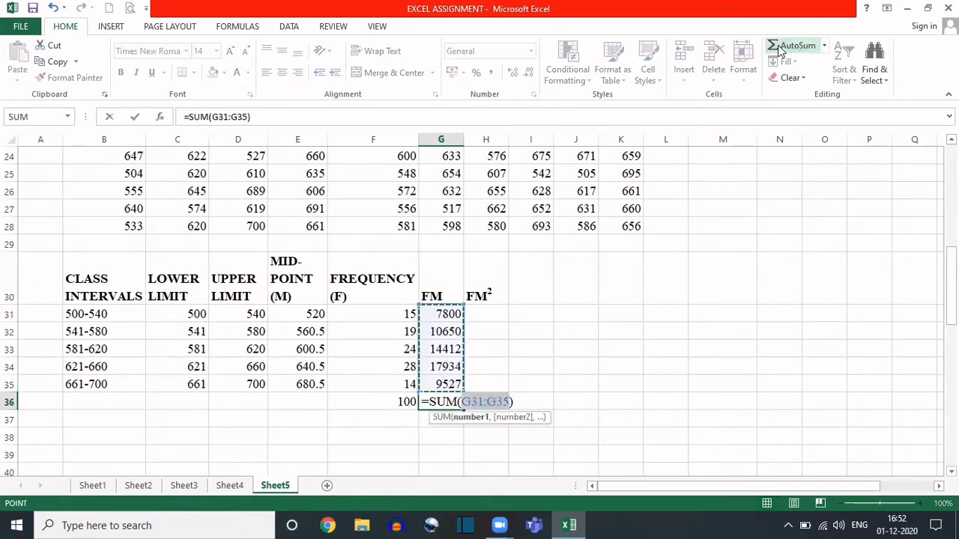
{"action": "key", "text": "Return"}
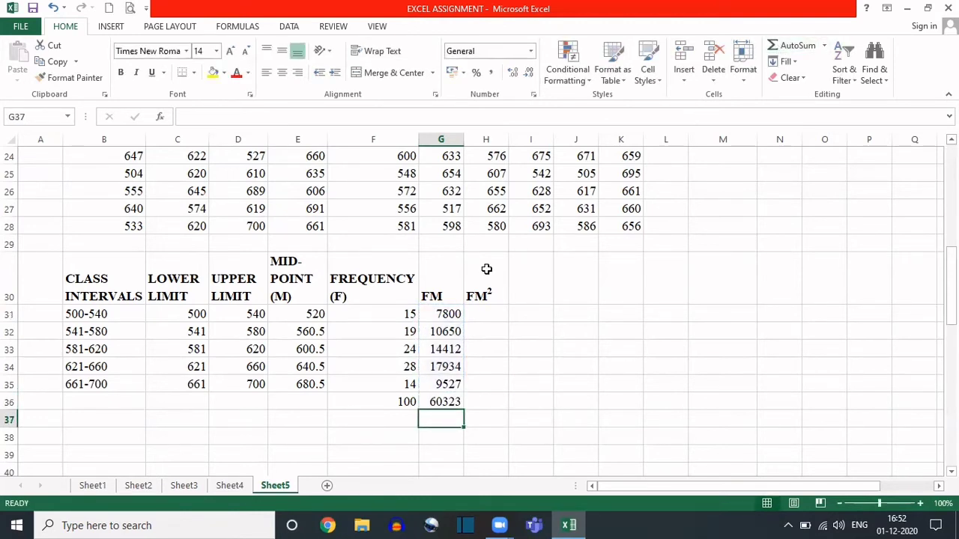
Check the first class's FM formula in G31 and its midpoint formula in E31
{"action": "left_click", "coordinate": [483, 314]}
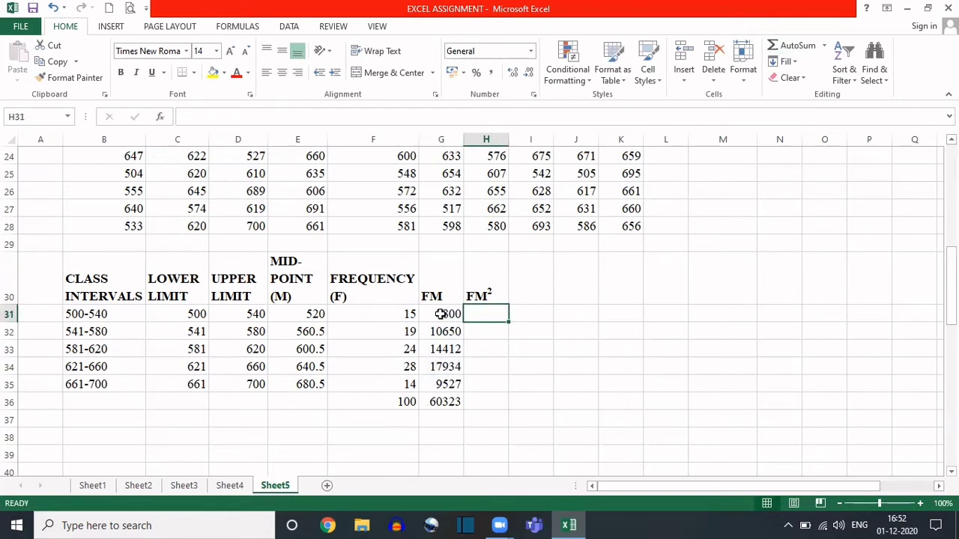
{"action": "left_click", "coordinate": [441, 314]}
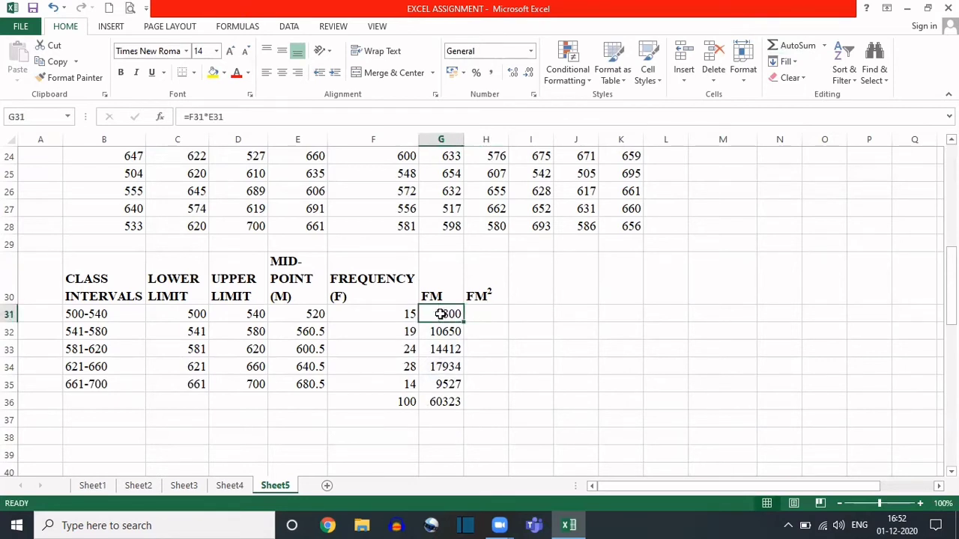
{"action": "left_click", "coordinate": [283, 314]}
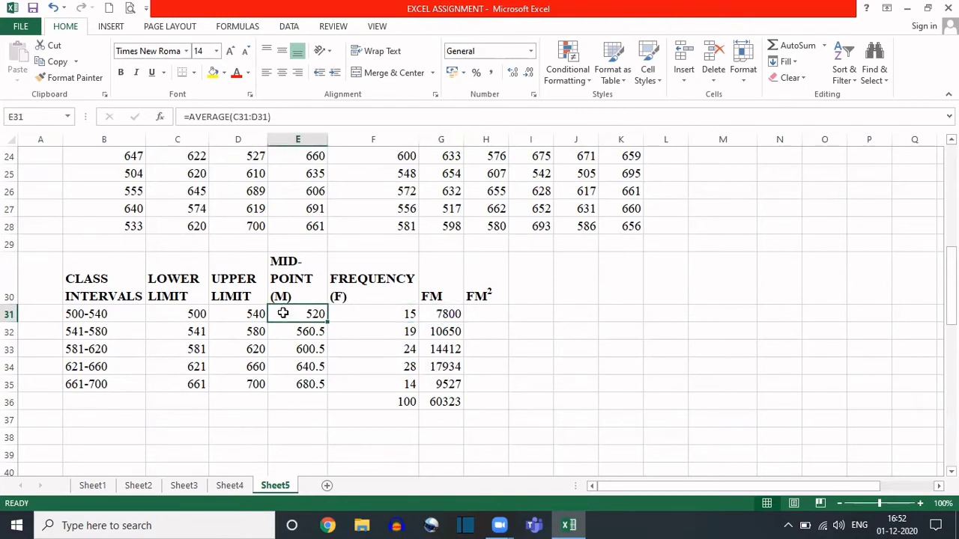
{"action": "left_click", "coordinate": [531, 311]}
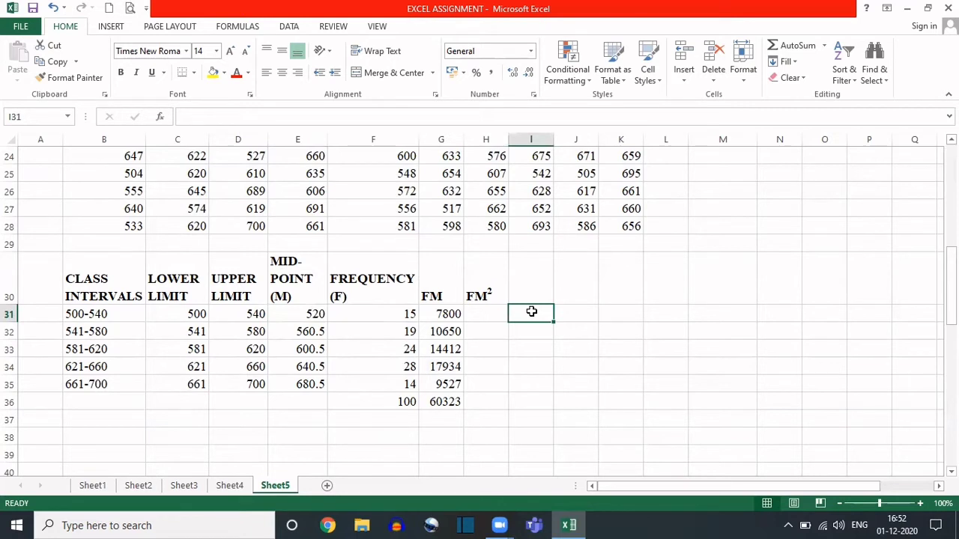
{"action": "type", "text": "FM*"}
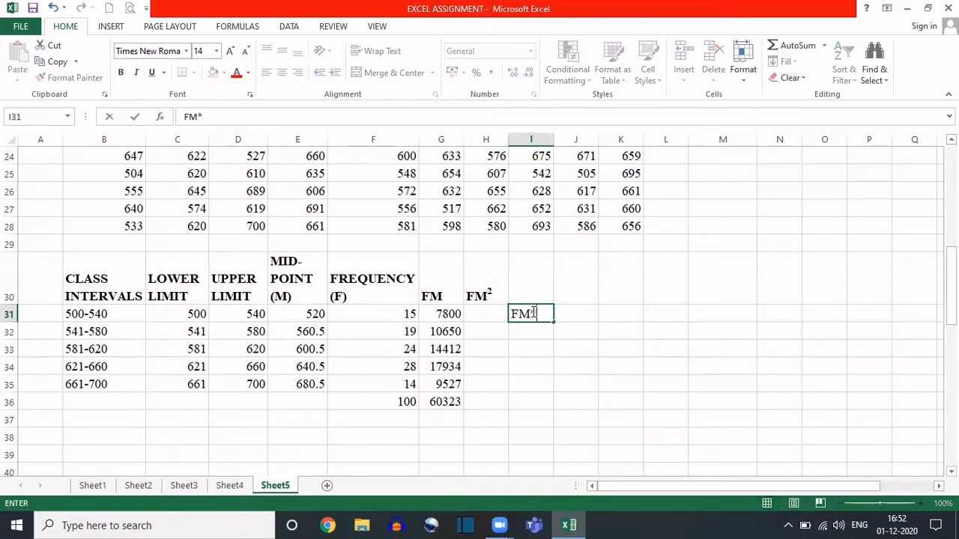
{"action": "type", "text": "M"}
{"action": "key", "text": "BackSpace"}
{"action": "key", "text": "BackSpace"}
{"action": "key", "text": "BackSpace"}
{"action": "key", "text": "BackSpace"}
Calculate FM² in H31 as =G31*E31 and fill the formula down to H35
{"action": "left_click", "coordinate": [479, 313]}
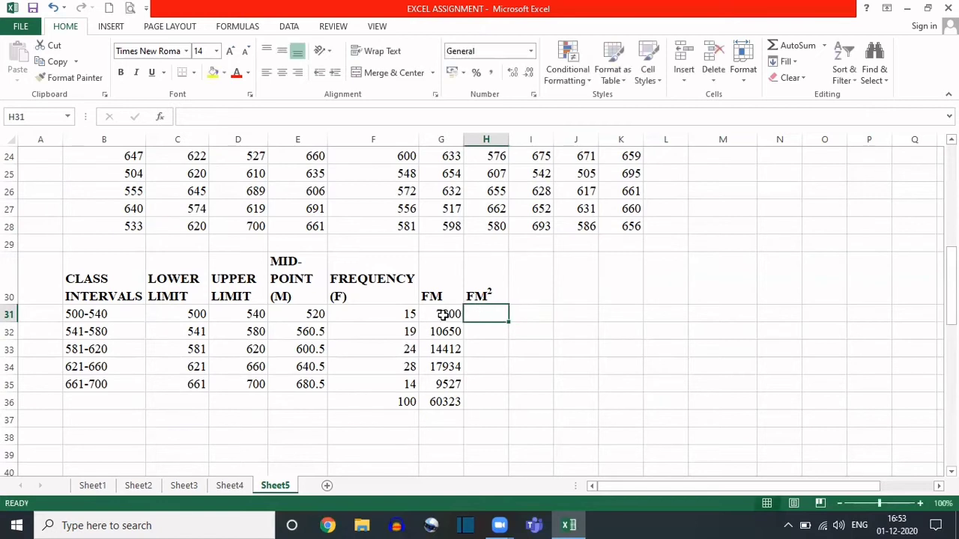
{"action": "type", "text": "="}
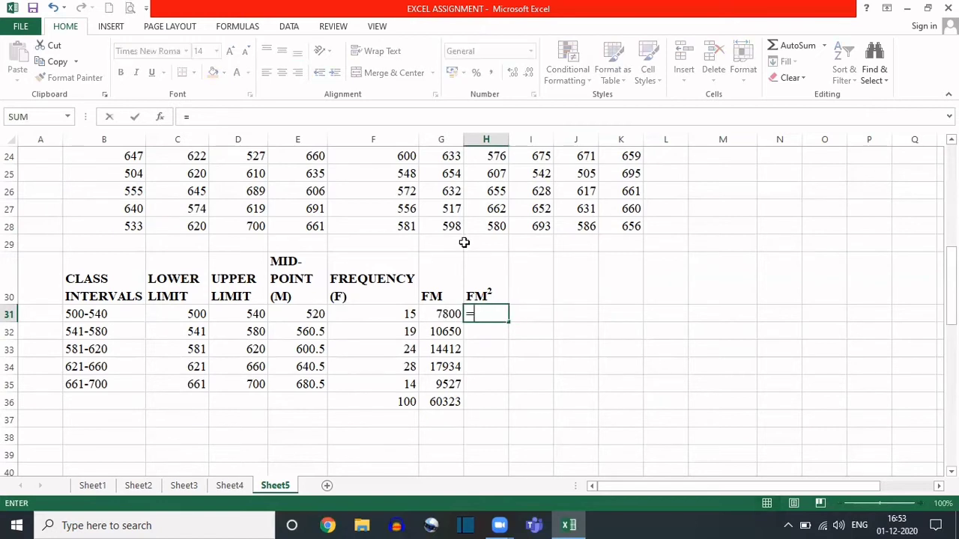
{"action": "left_click", "coordinate": [438, 314]}
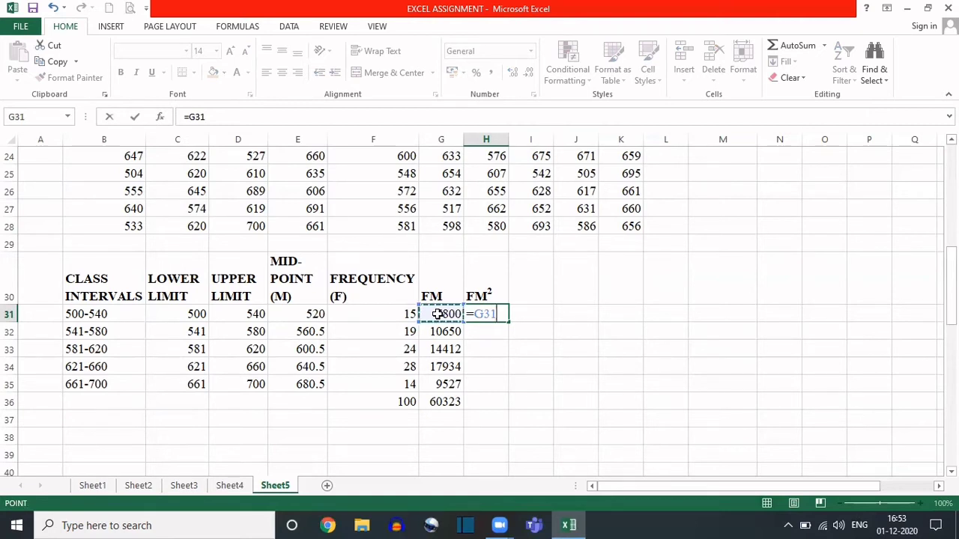
{"action": "type", "text": "*"}
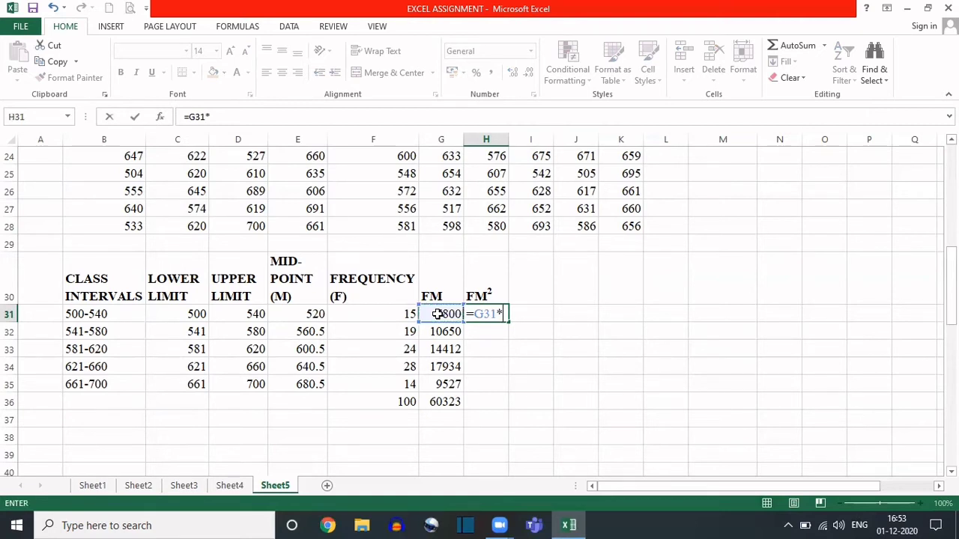
{"action": "left_click", "coordinate": [288, 310]}
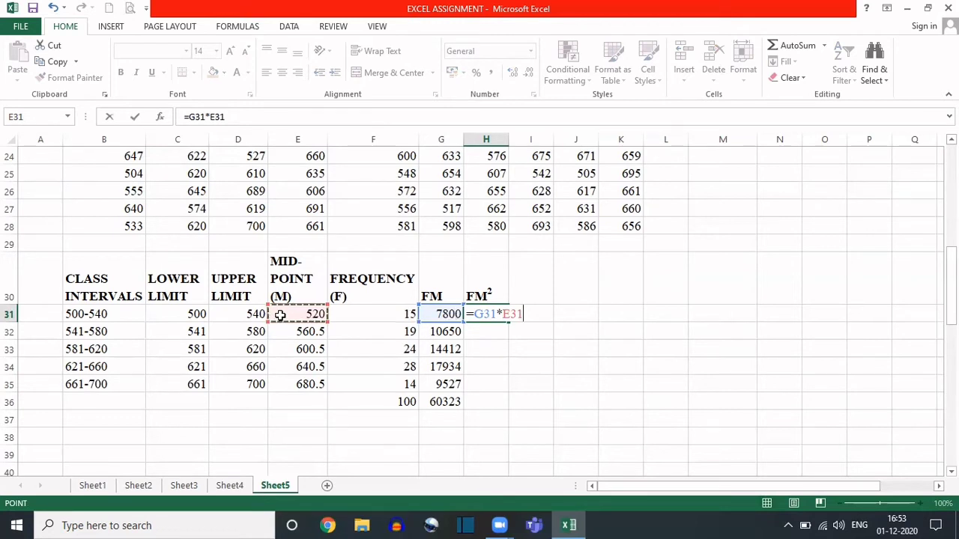
{"action": "key", "text": "Return"}
{"action": "left_click", "coordinate": [489, 314]}
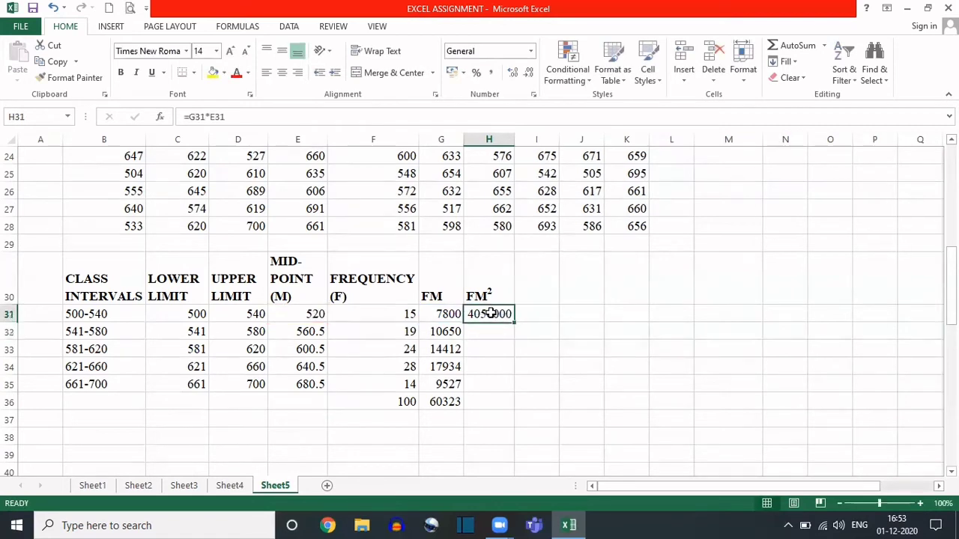
{"action": "left_click_drag", "start_coordinate": [515, 321], "coordinate": [515, 391]}
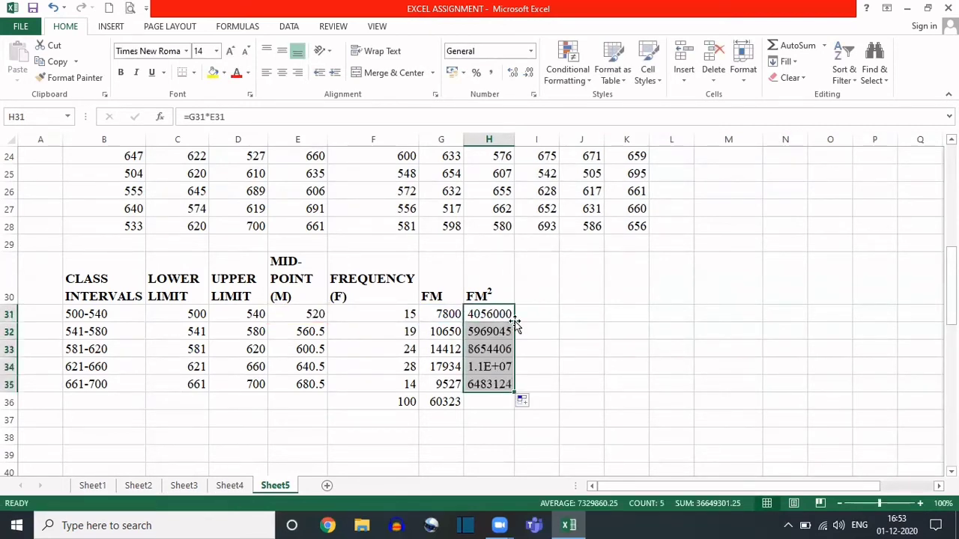
Widen column H enough to show the FM² values in full instead of in scientific notation
{"action": "left_click_drag", "start_coordinate": [514, 140], "coordinate": [527, 136]}
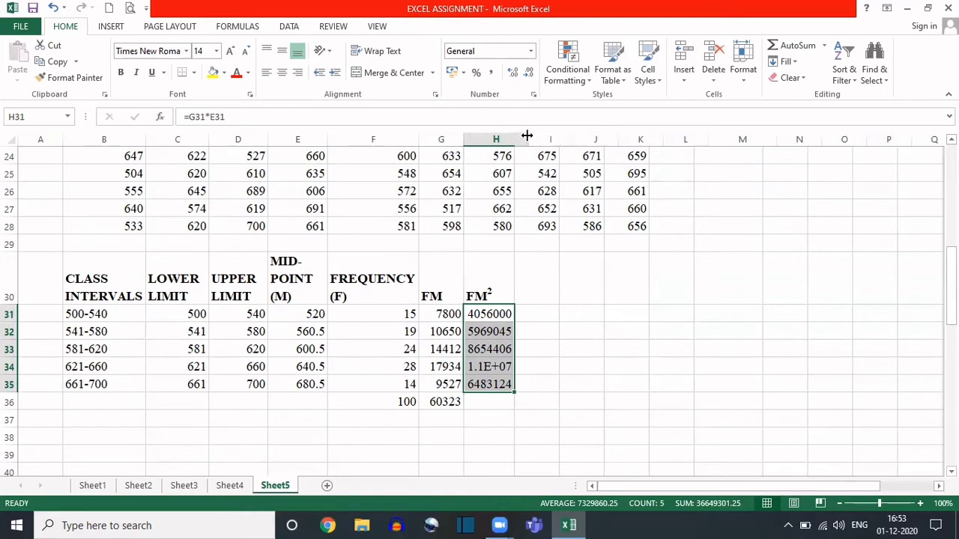
{"action": "left_click", "coordinate": [492, 401]}
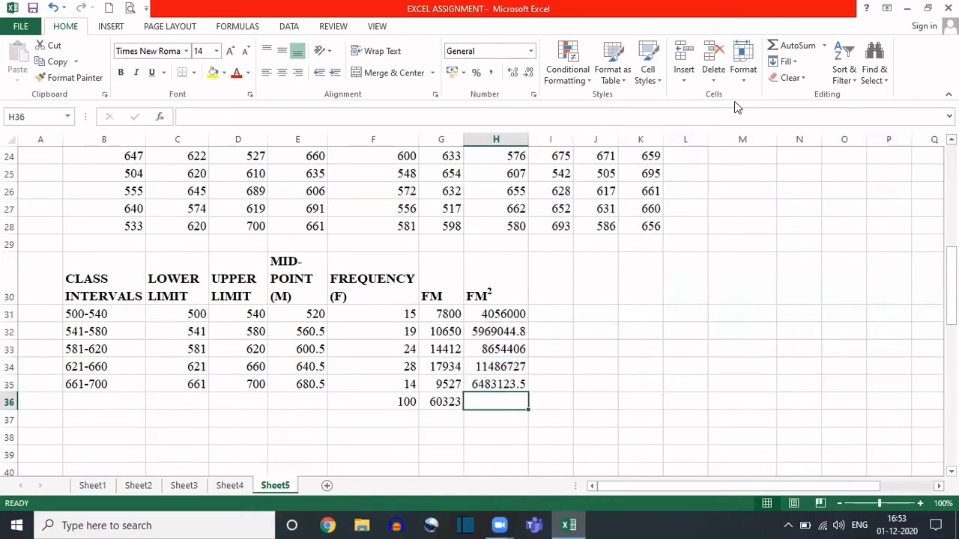
{"action": "left_click", "coordinate": [491, 364]}
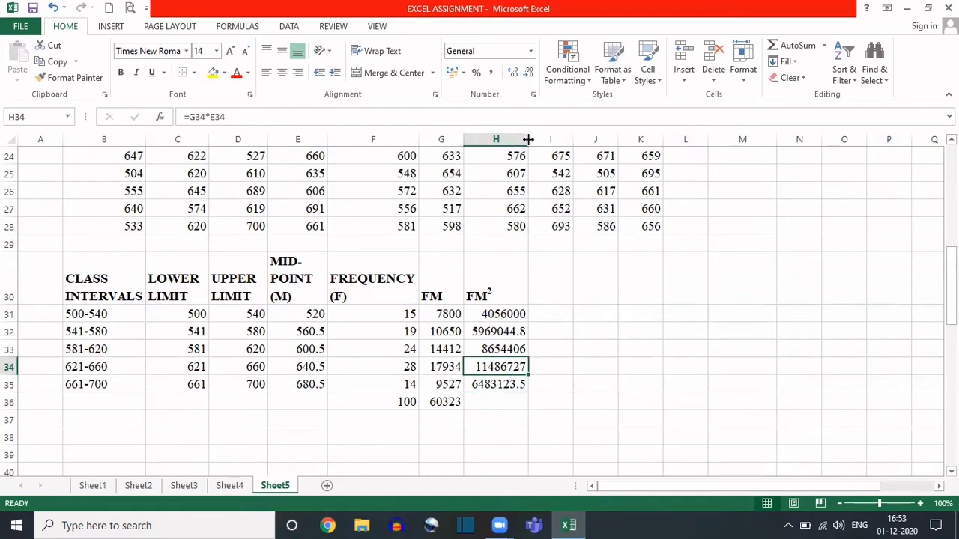
{"action": "left_click_drag", "start_coordinate": [527, 141], "coordinate": [514, 142]}
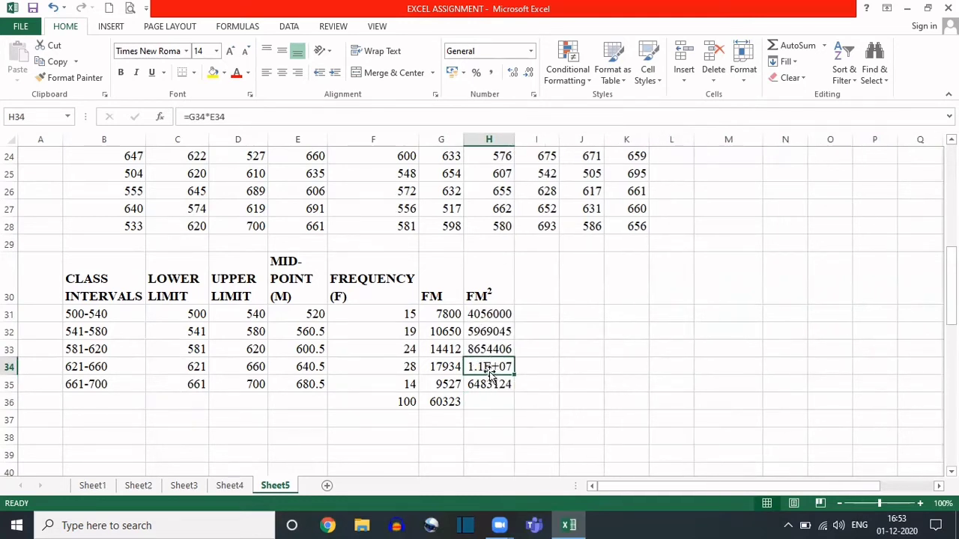
{"action": "left_click_drag", "start_coordinate": [516, 139], "coordinate": [529, 139]}
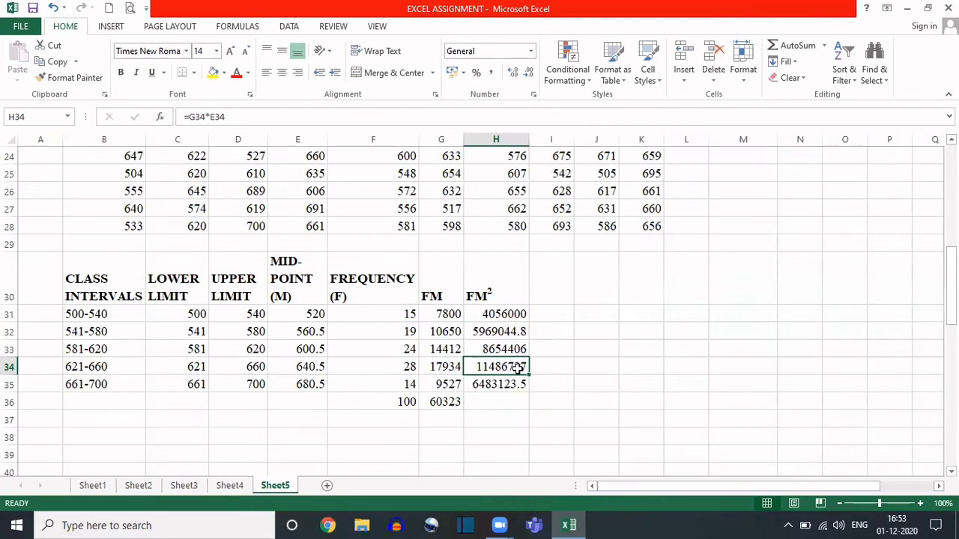
Total the FM² values H31:H35 in H36 with AutoSum
{"action": "left_click", "coordinate": [496, 395]}
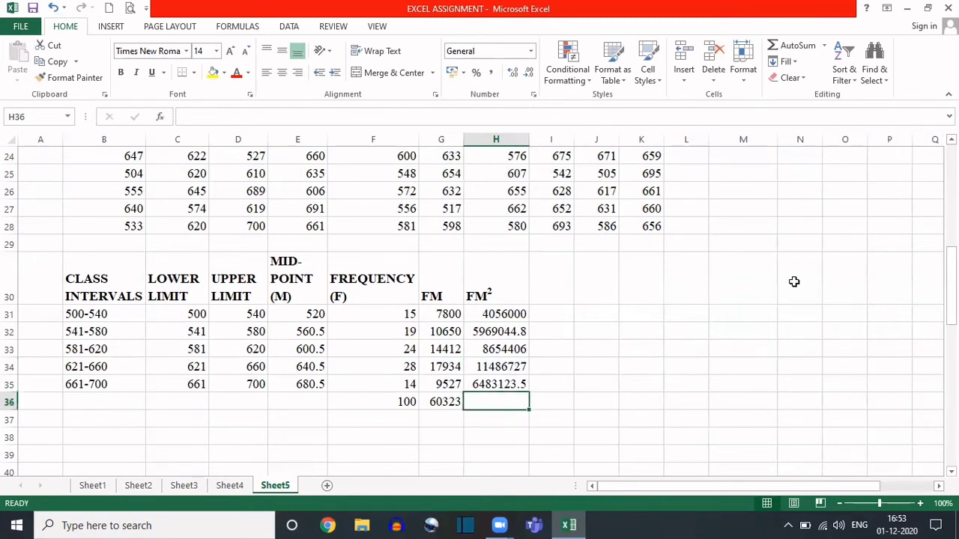
{"action": "left_click", "coordinate": [800, 46]}
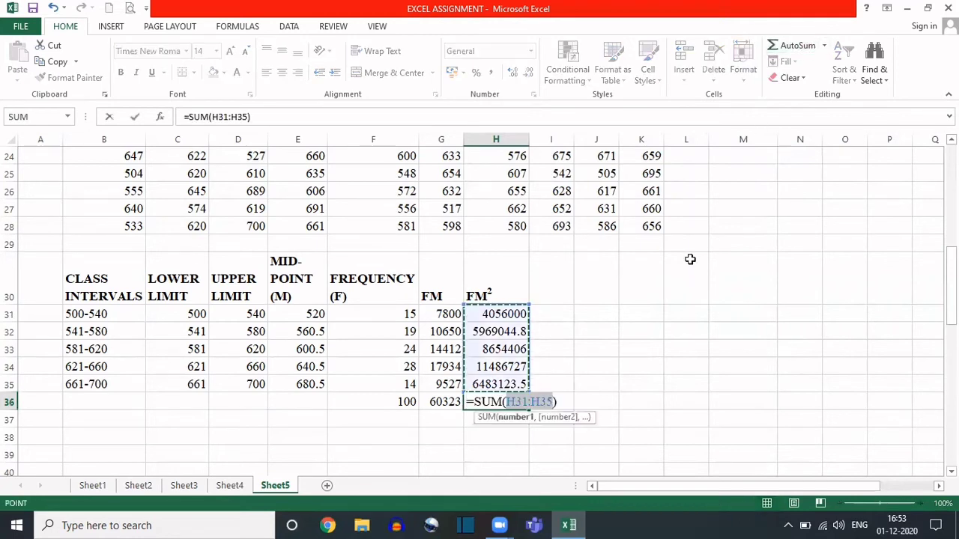
{"action": "key", "text": "Return"}
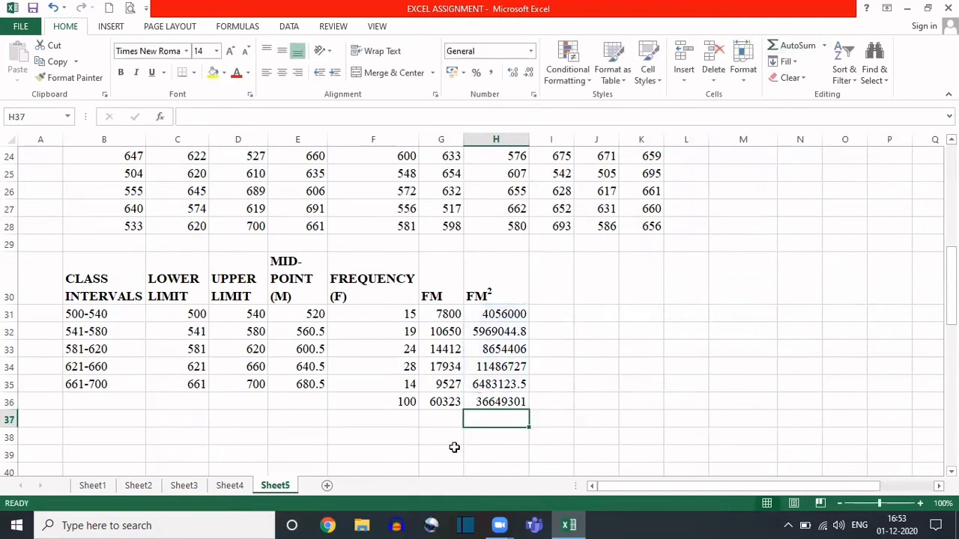
{"action": "left_click", "coordinate": [490, 403]}
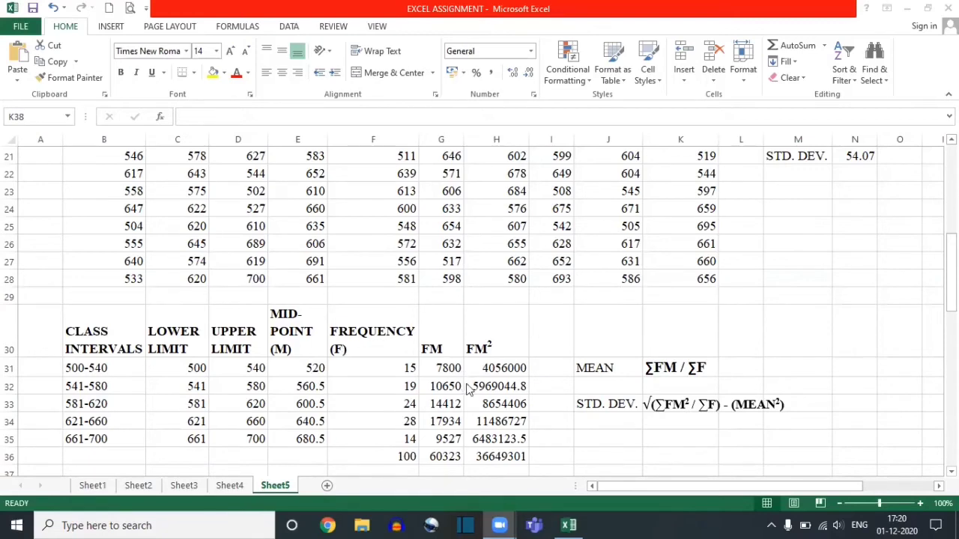
Check the formulas behind the fixed data's mean in N20 and standard deviation in N21
{"action": "left_click", "coordinate": [952, 273]}
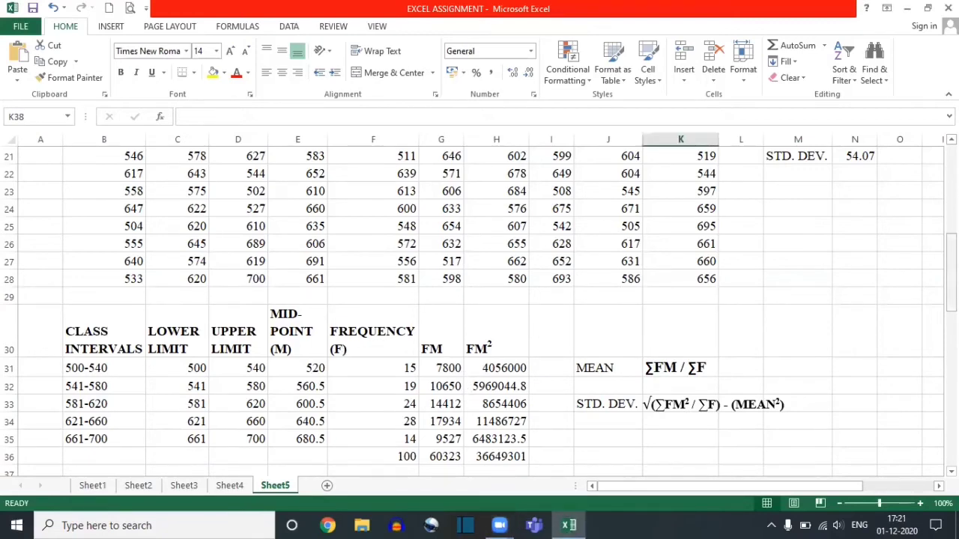
{"action": "left_click_drag", "start_coordinate": [951, 255], "coordinate": [951, 229]}
{"action": "left_click_drag", "start_coordinate": [803, 242], "coordinate": [847, 263]}
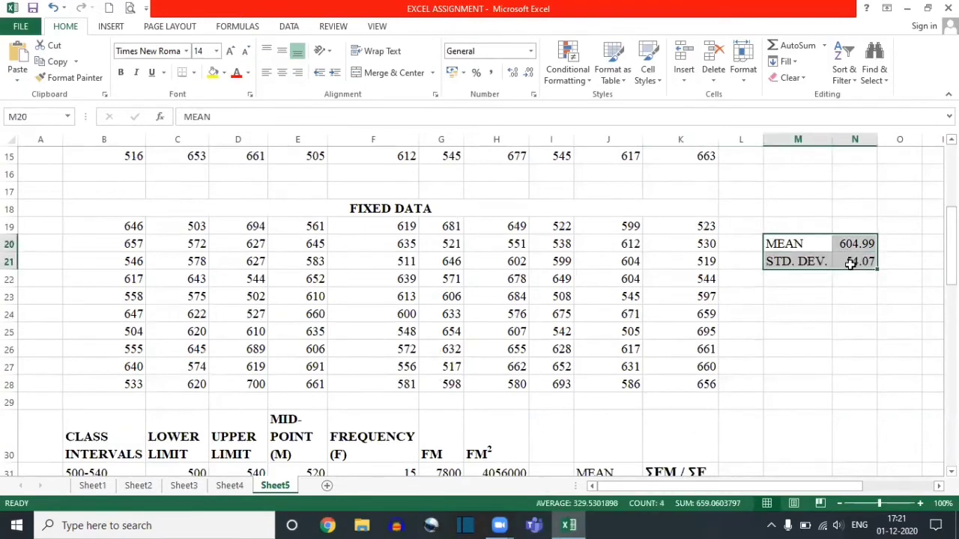
{"action": "left_click", "coordinate": [850, 243]}
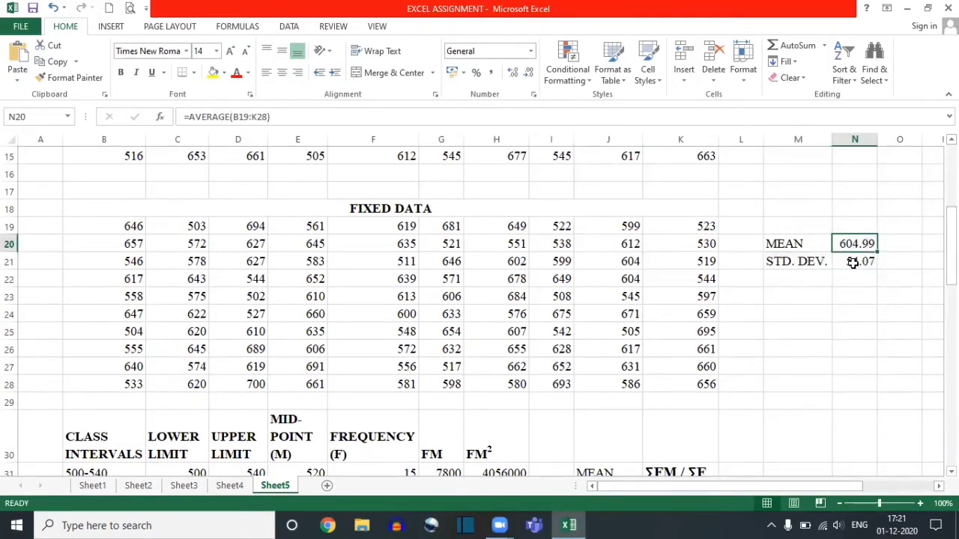
{"action": "left_click", "coordinate": [853, 262]}
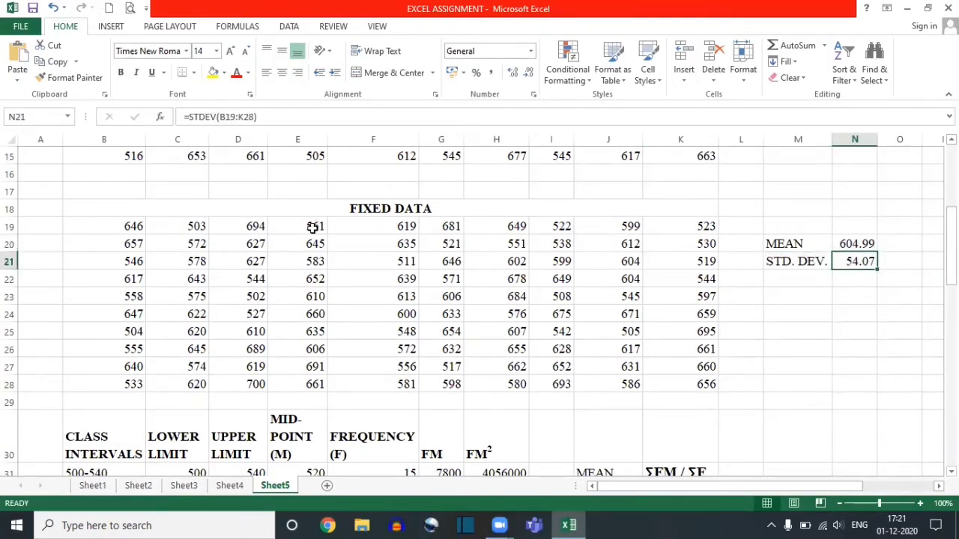
Calculate the grouped mean in L31 as =G36/F36, following the ∑FM / ∑F formula
{"action": "left_click_drag", "start_coordinate": [951, 246], "coordinate": [952, 298]}
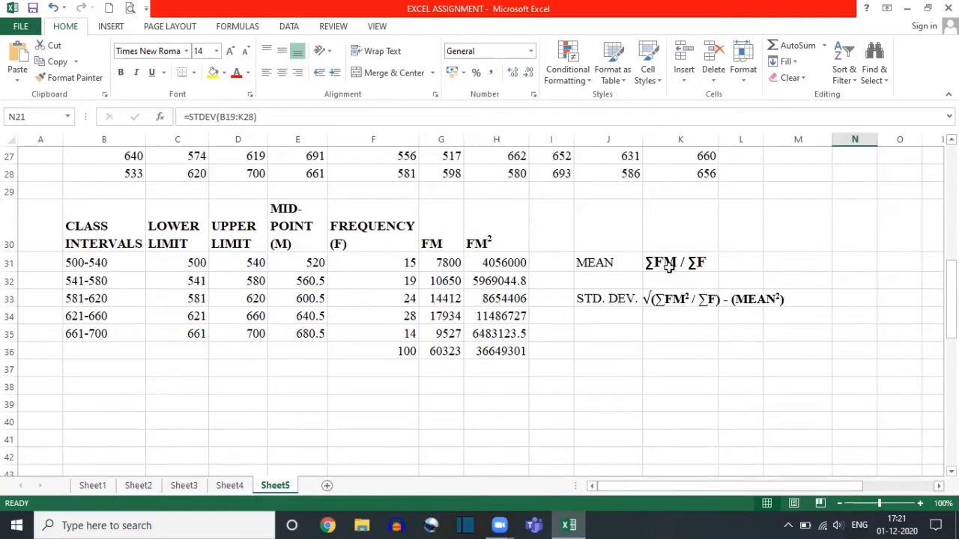
{"action": "left_click", "coordinate": [597, 263]}
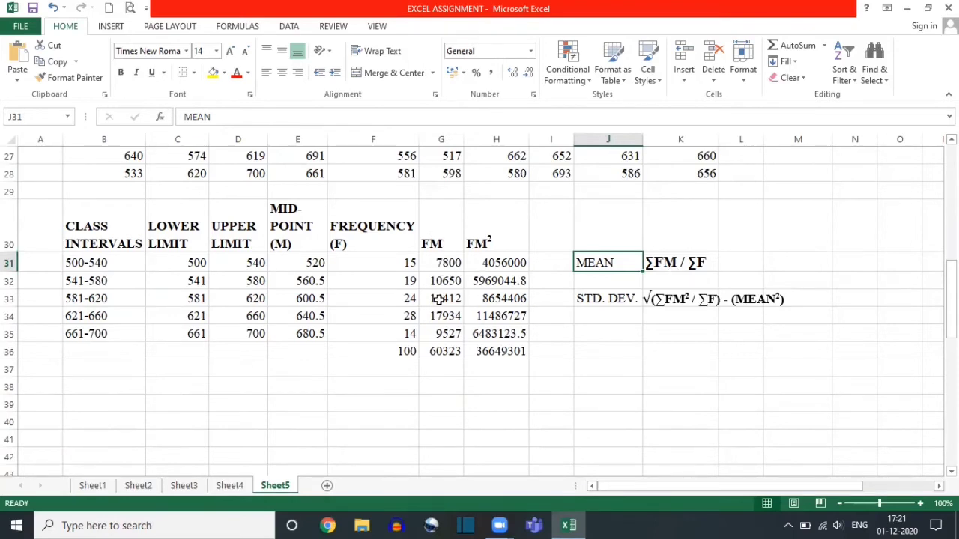
{"action": "left_click", "coordinate": [433, 352]}
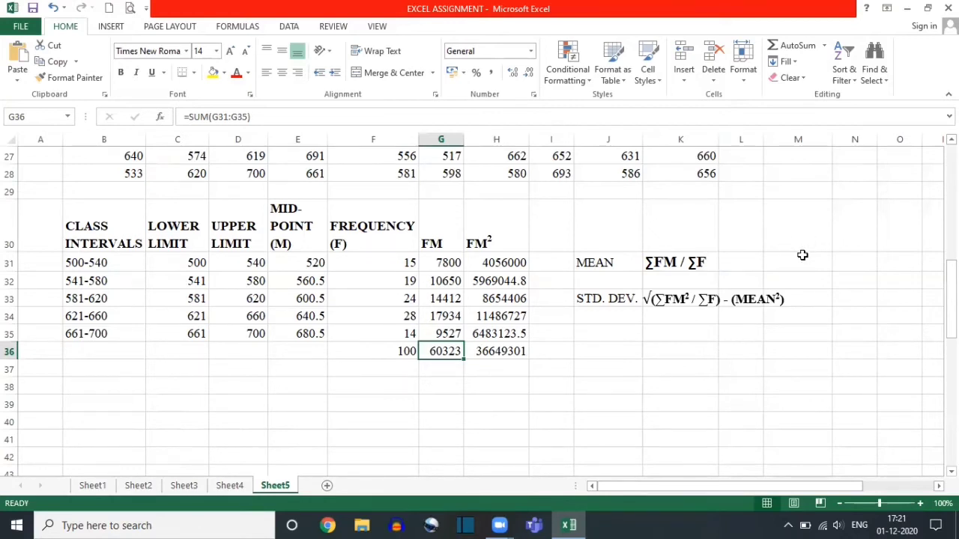
{"action": "left_click", "coordinate": [748, 260]}
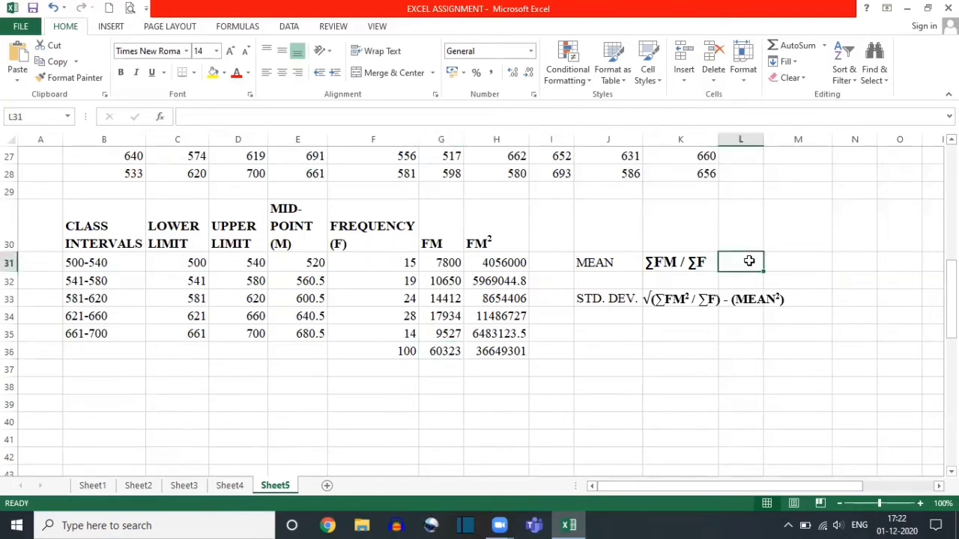
{"action": "type", "text": "="}
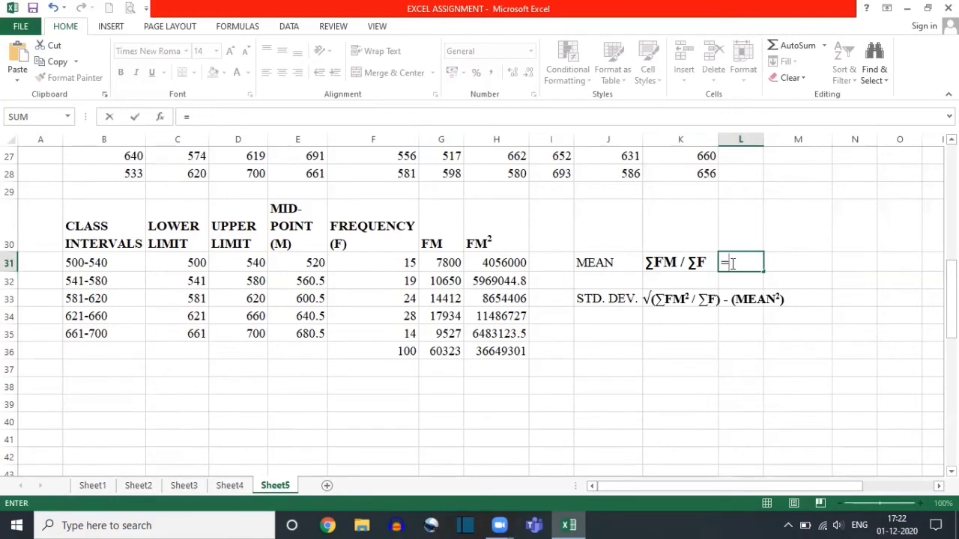
{"action": "left_click", "coordinate": [435, 350]}
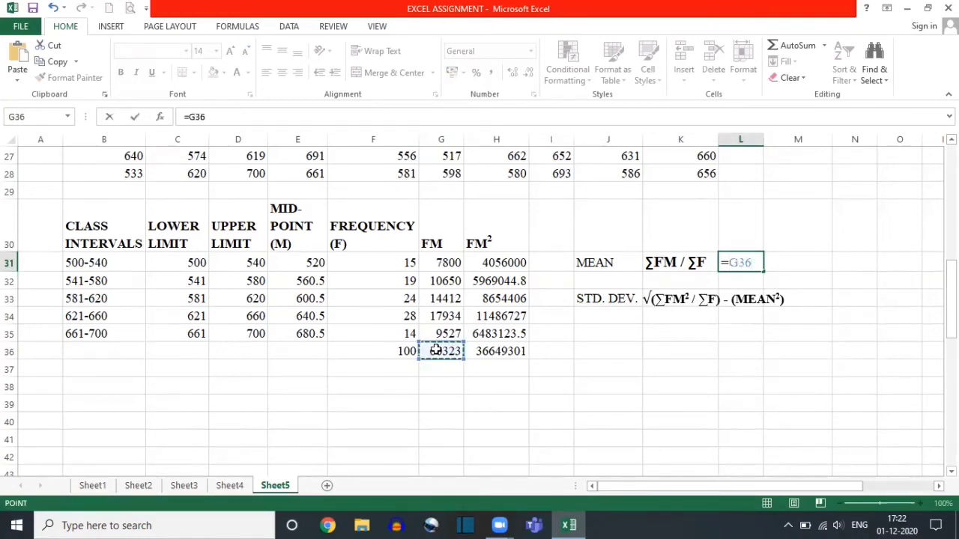
{"action": "type", "text": "/"}
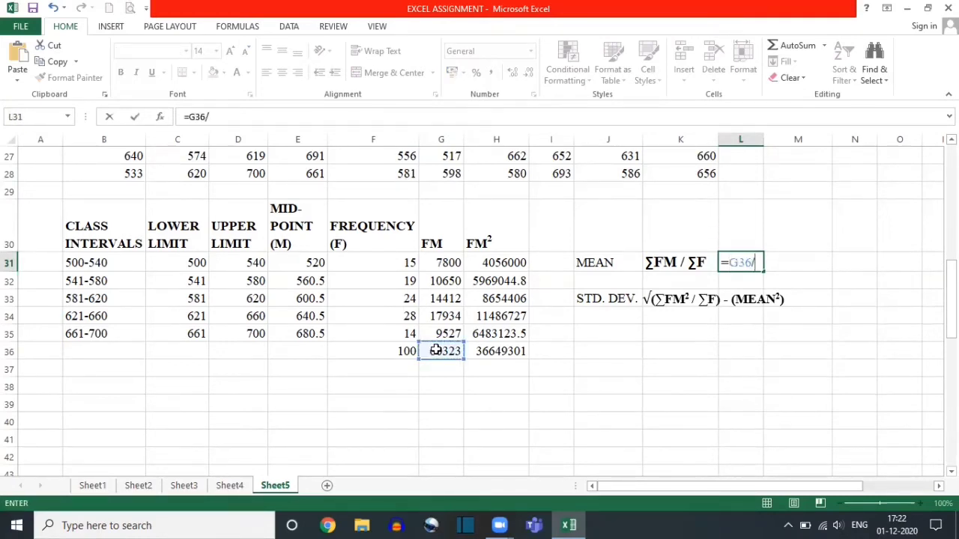
{"action": "left_click", "coordinate": [385, 350]}
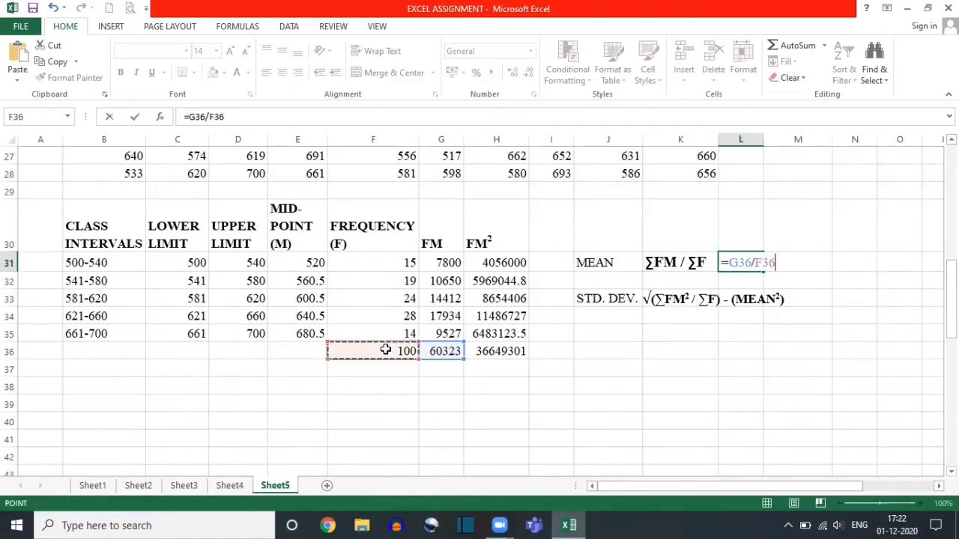
{"action": "key", "text": "Return"}
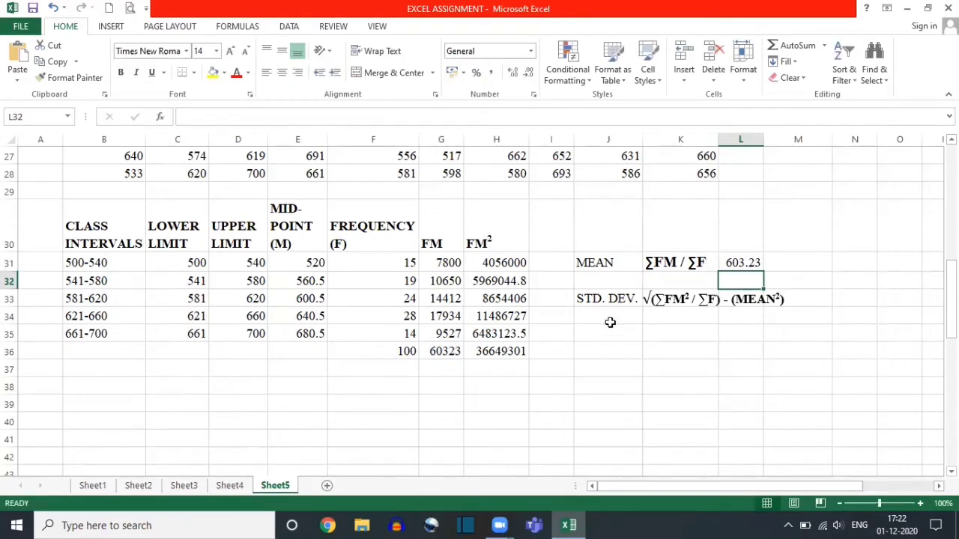
Check the cells needed for the grouped standard deviation: the FM² total, the frequency total and the mean in L31
{"action": "left_click", "coordinate": [678, 332]}
{"action": "left_click", "coordinate": [678, 365]}
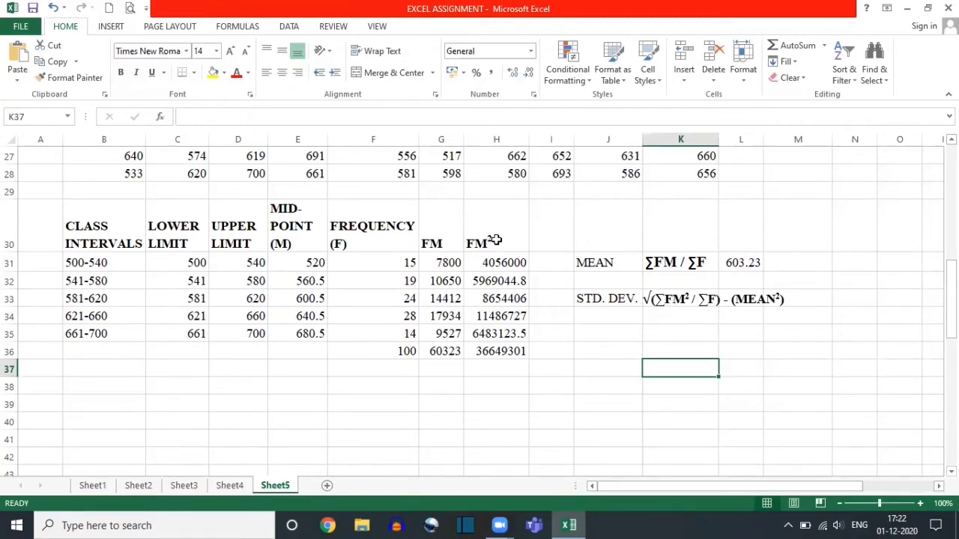
{"action": "left_click", "coordinate": [506, 350]}
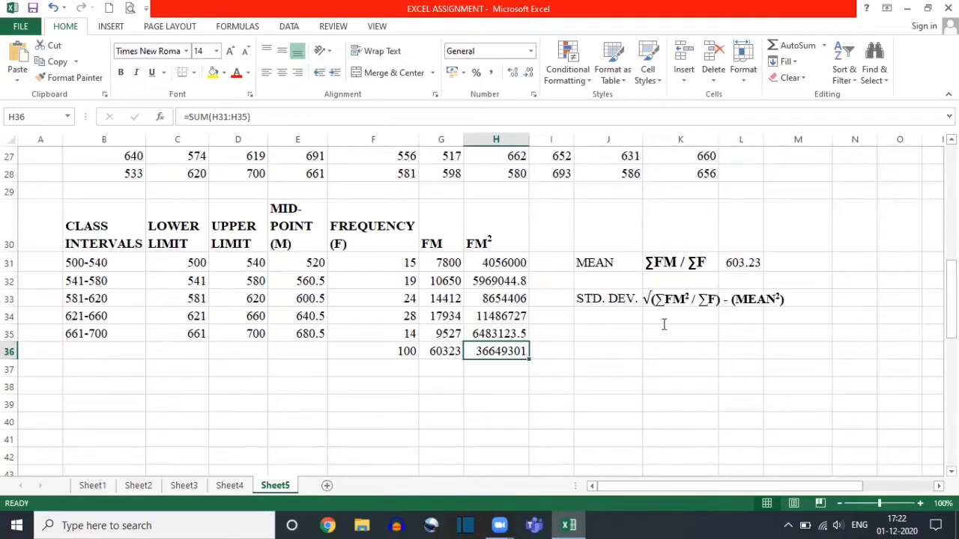
{"action": "left_click", "coordinate": [361, 346]}
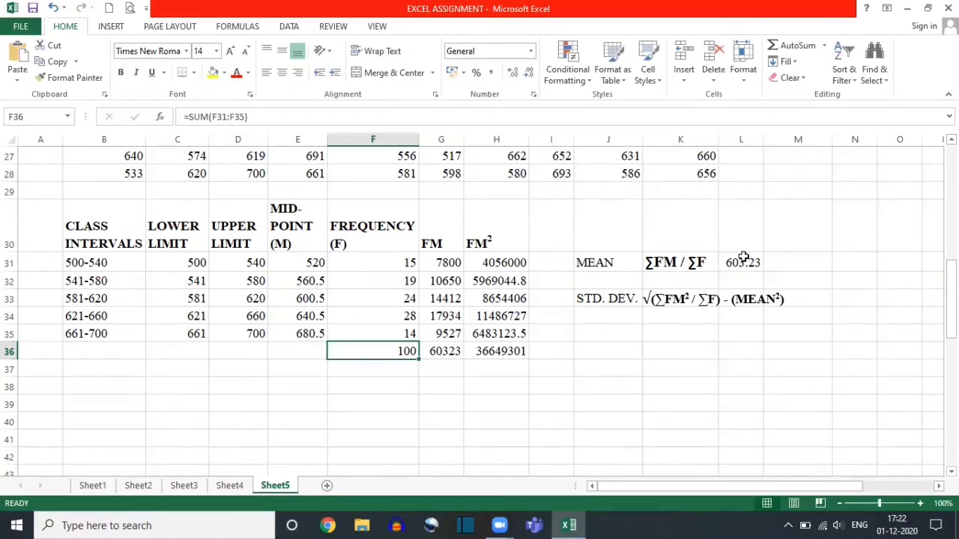
{"action": "left_click", "coordinate": [743, 257]}
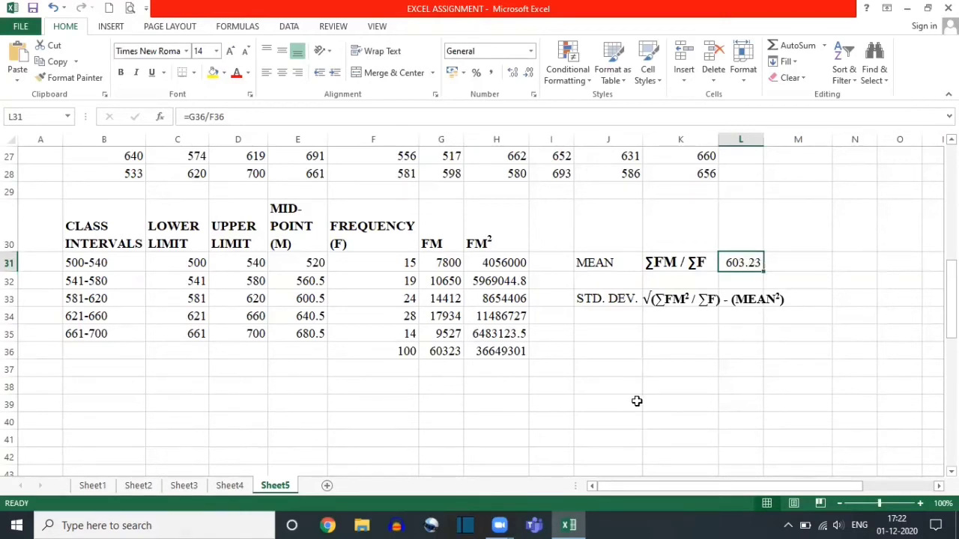
{"action": "left_click", "coordinate": [682, 370]}
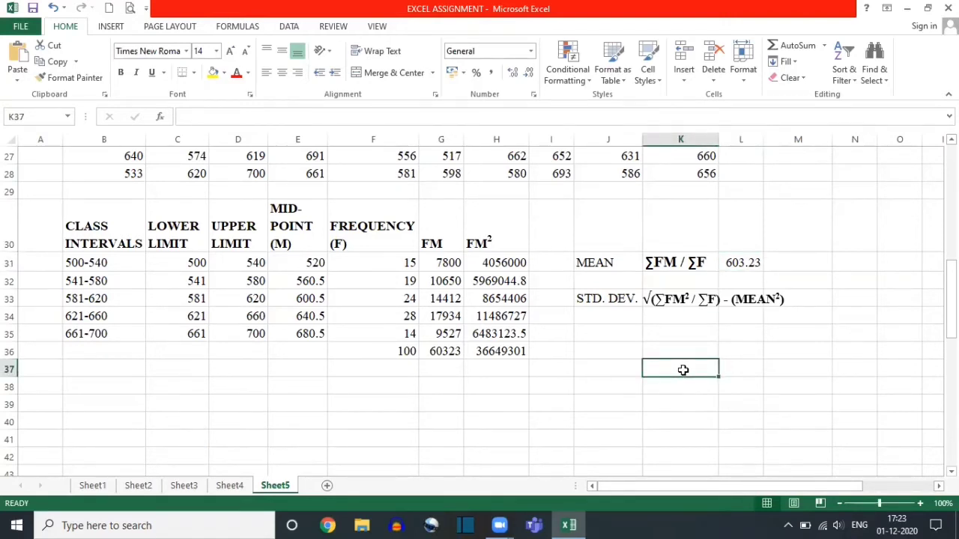
Calculate the grouped standard deviation in K37 with =SQRT((H36/F36)-(L31*L31))
{"action": "type", "text": "="}
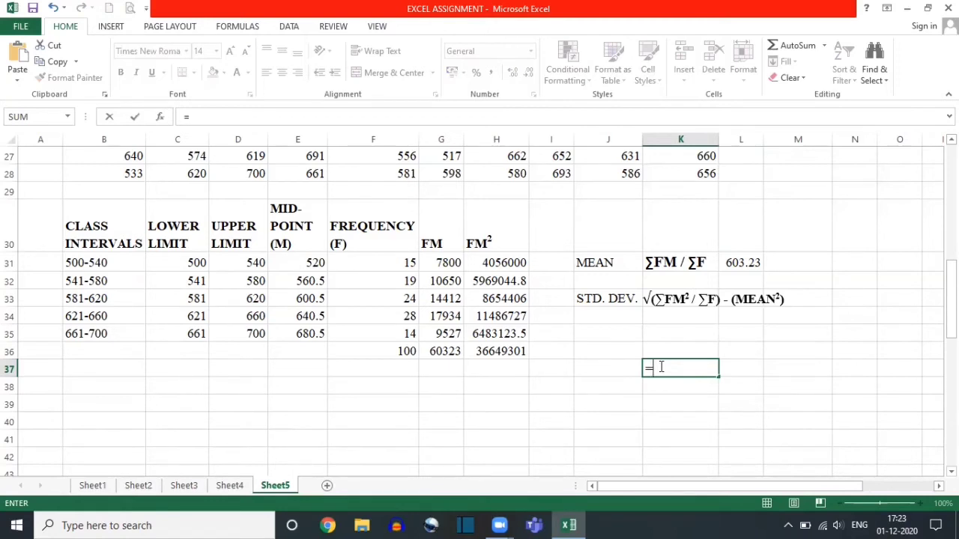
{"action": "type", "text": "SQRT"}
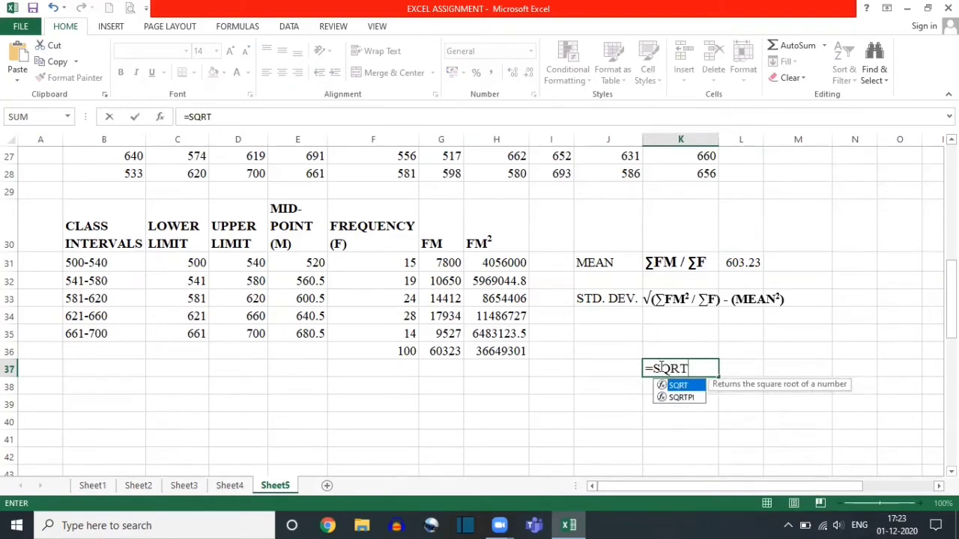
{"action": "type", "text": "("}
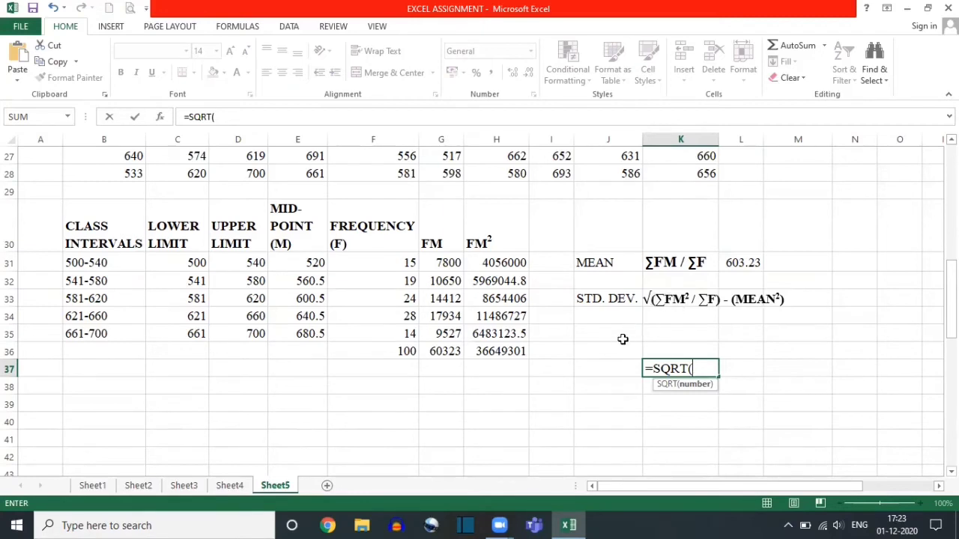
{"action": "type", "text": "("}
{"action": "left_click", "coordinate": [492, 350]}
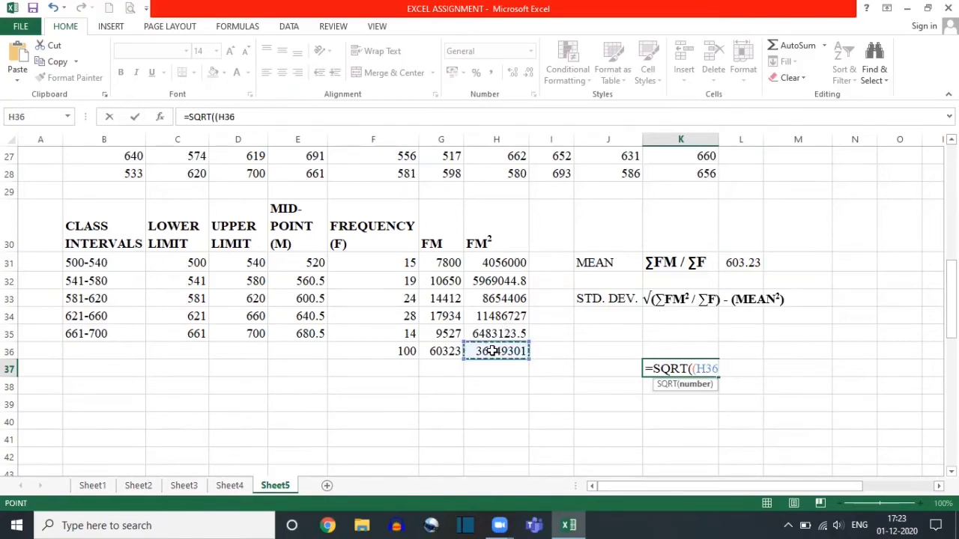
{"action": "type", "text": "/"}
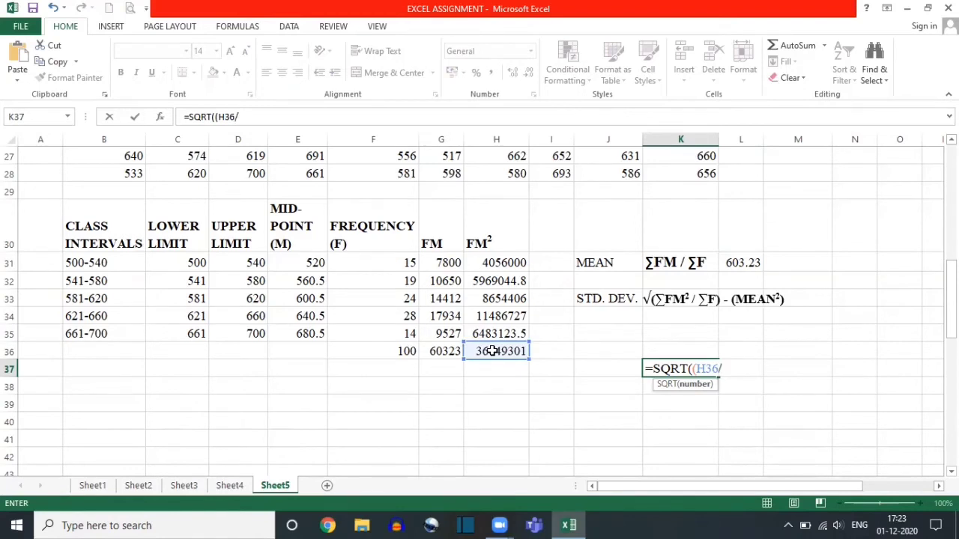
{"action": "left_click", "coordinate": [374, 350]}
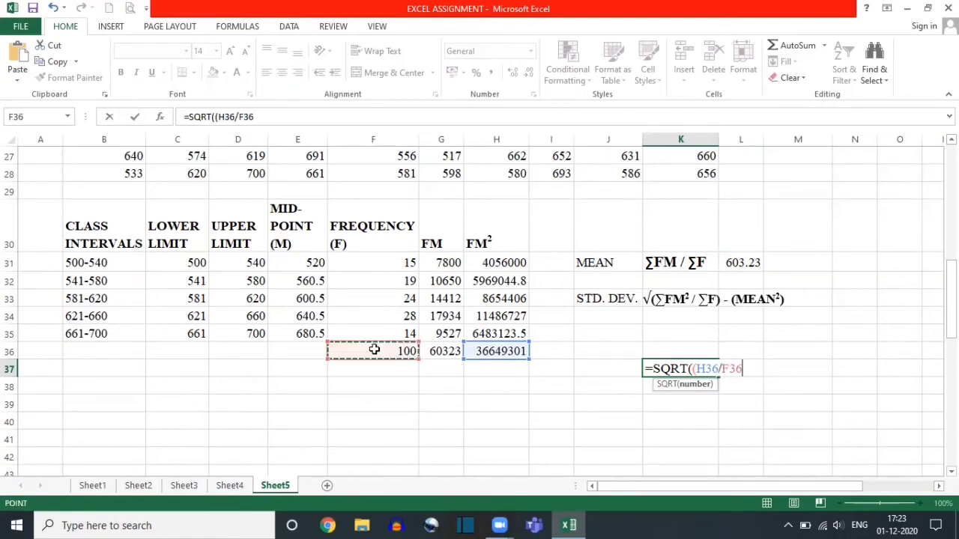
{"action": "type", "text": ")-("}
{"action": "left_click", "coordinate": [746, 262]}
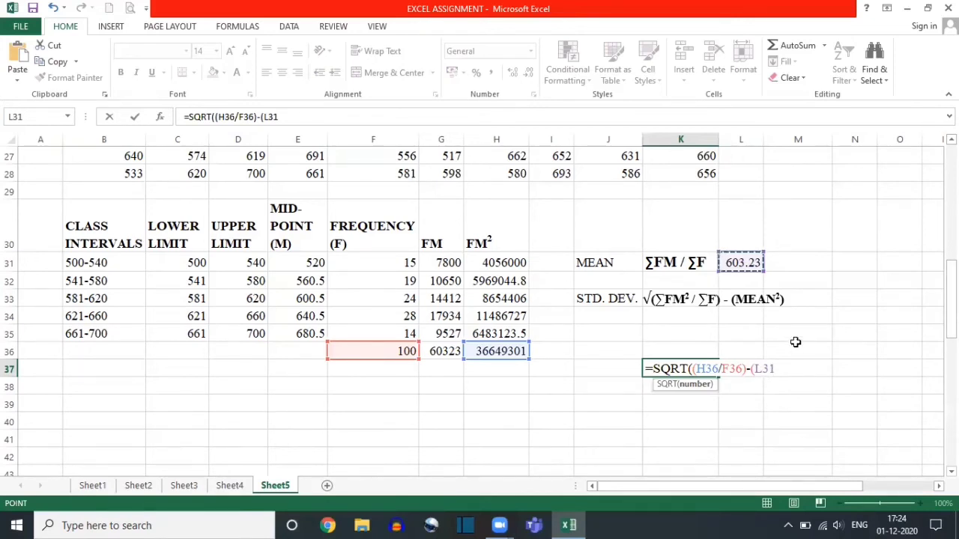
{"action": "type", "text": "*"}
{"action": "left_click", "coordinate": [742, 263]}
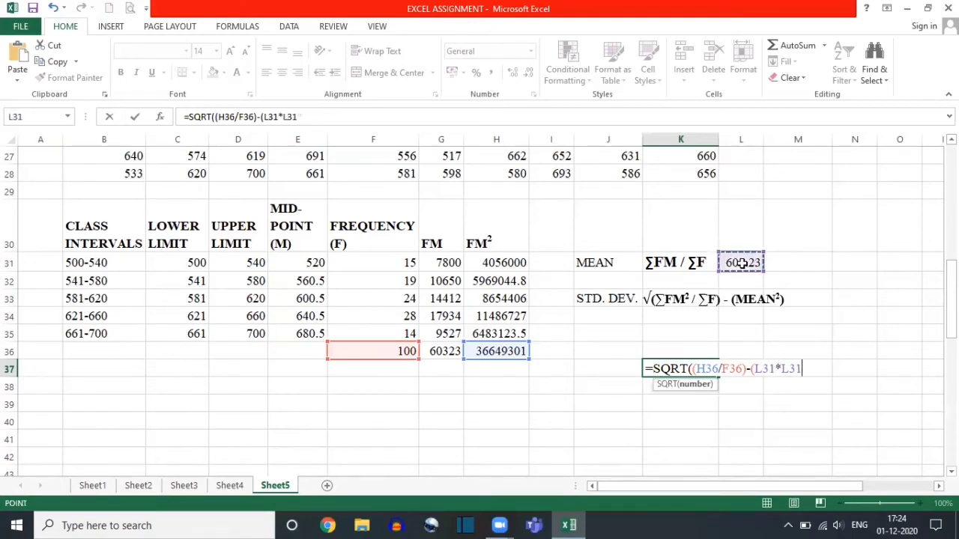
{"action": "type", "text": "))"}
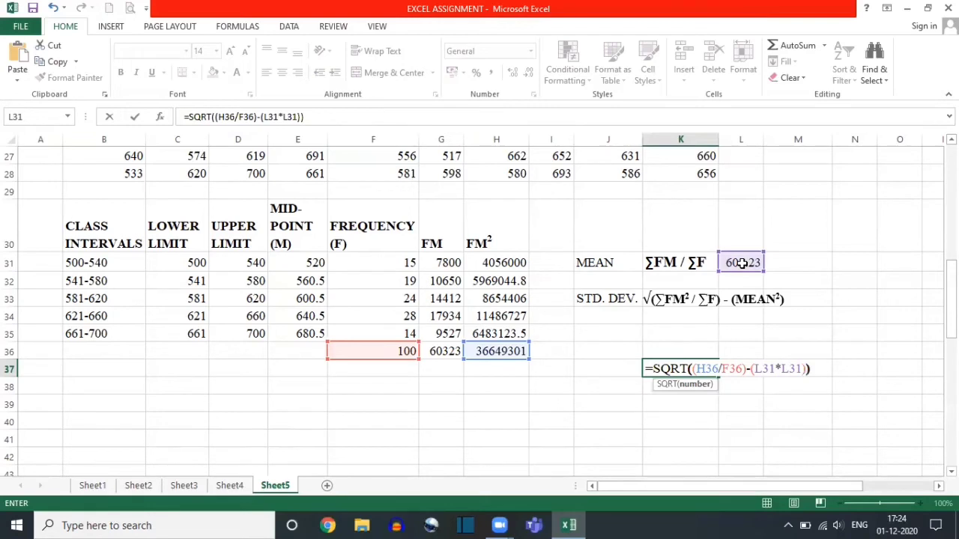
{"action": "key", "text": "Return"}
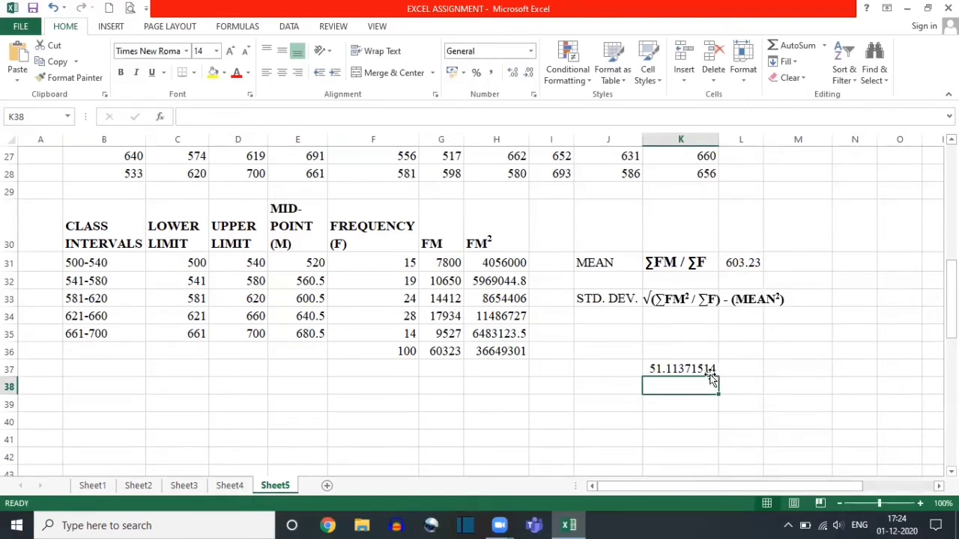
Calculate the grouped standard deviation again in K38, squaring the mean with an exponent: =SQRT((H36/F36)-(L31^2))
{"action": "type", "text": "=SQRT"}
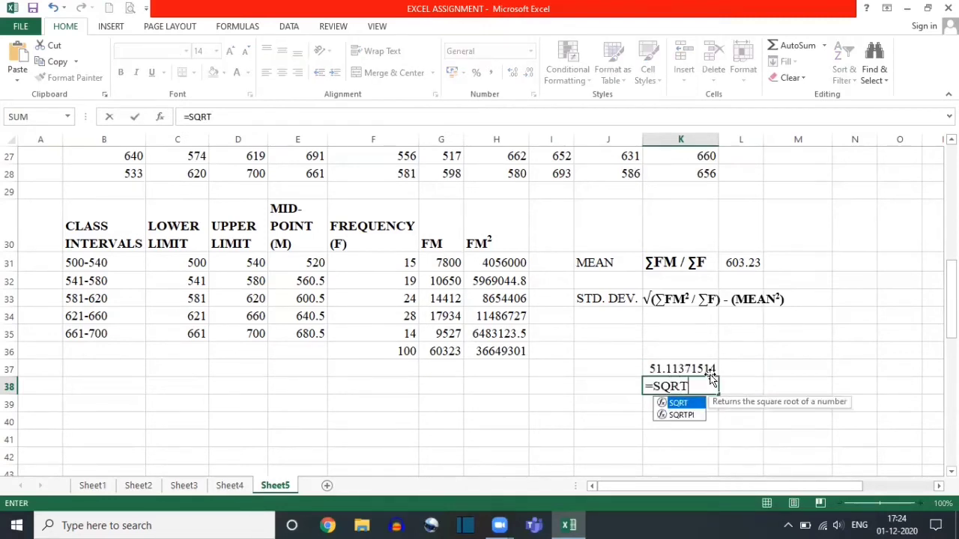
{"action": "type", "text": "(("}
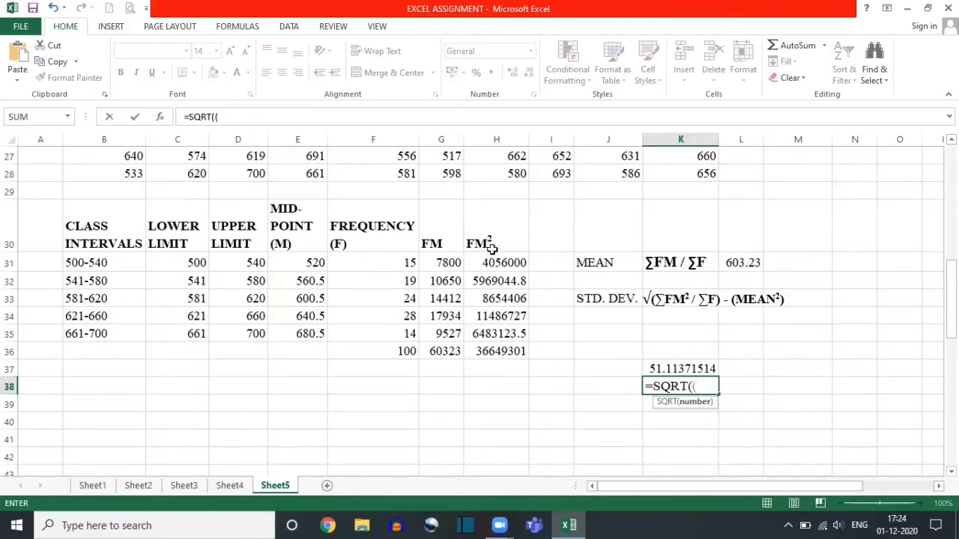
{"action": "left_click", "coordinate": [491, 351]}
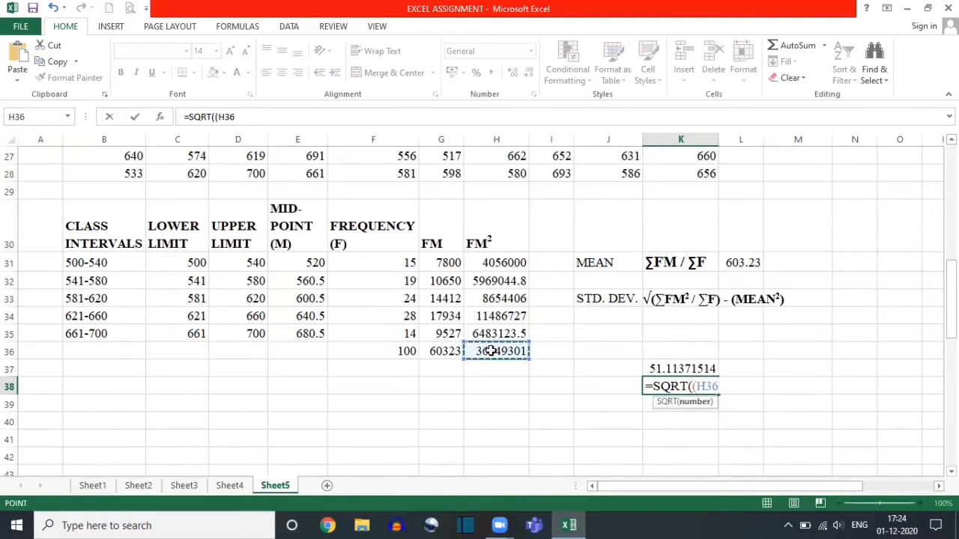
{"action": "type", "text": "/"}
{"action": "left_click", "coordinate": [386, 351]}
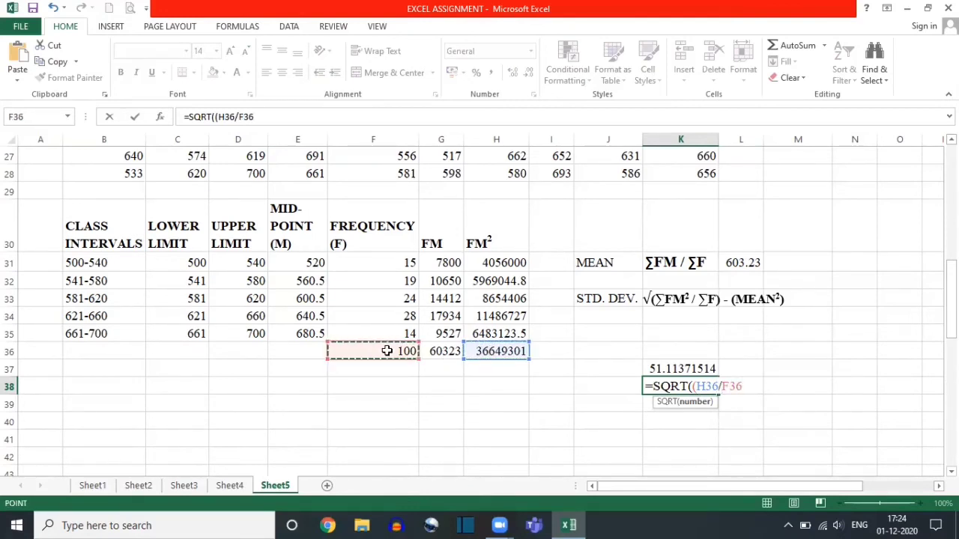
{"action": "type", "text": ")"}
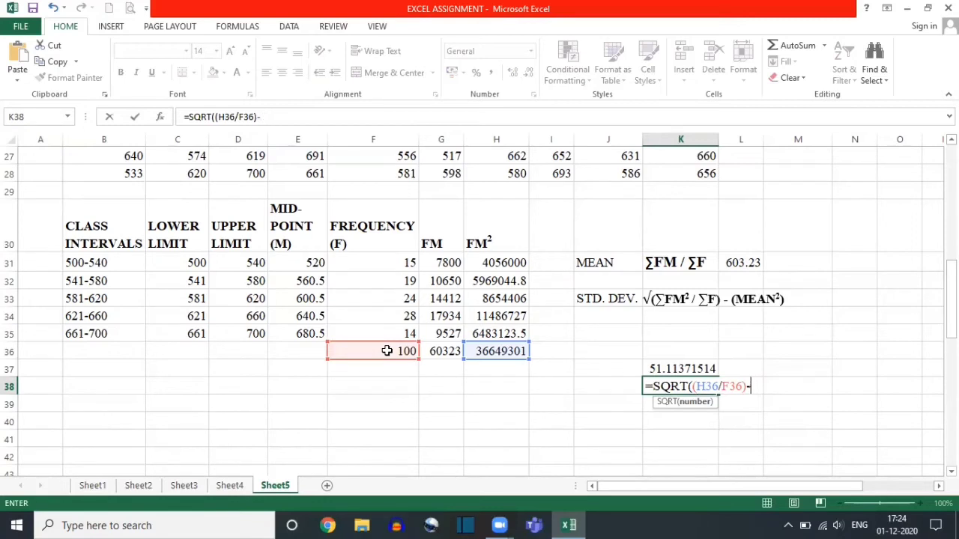
{"action": "type", "text": "-("}
{"action": "left_click", "coordinate": [744, 262]}
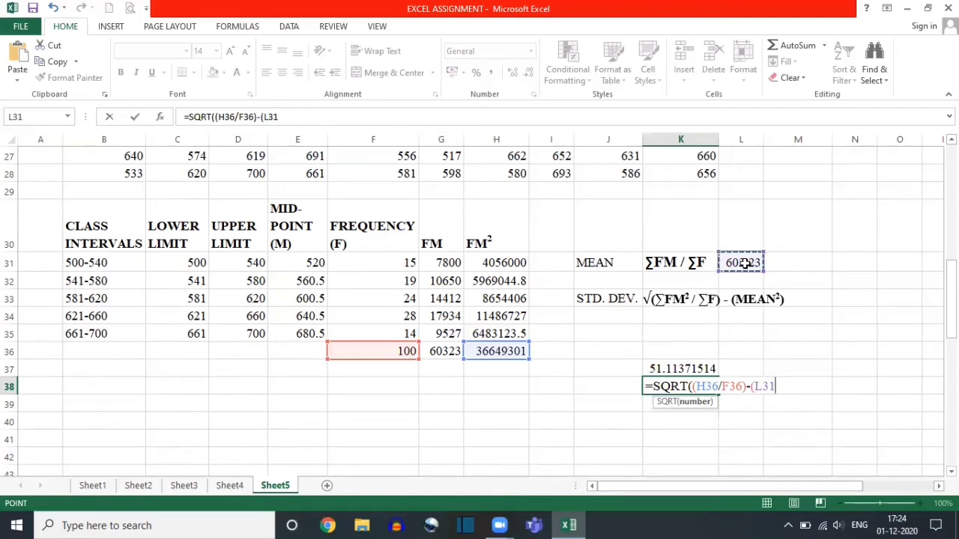
{"action": "type", "text": "^2"}
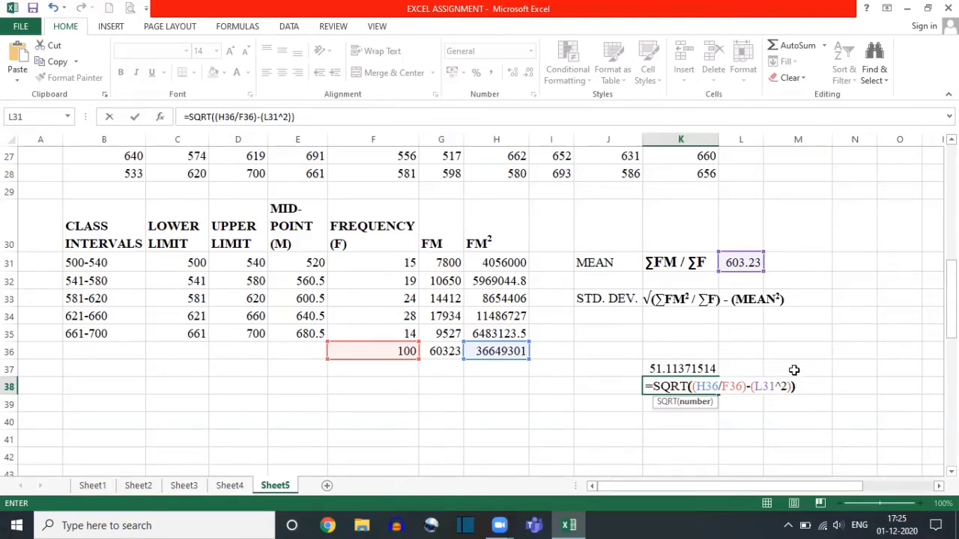
{"action": "key", "text": "Return"}
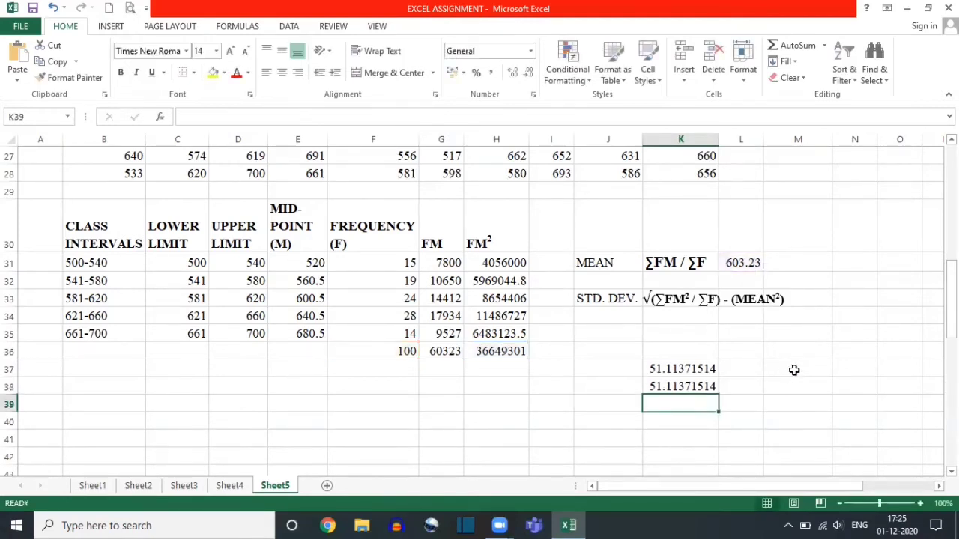
Inspect the formulas in K37 and K38 for how each one squares the mean from L31
{"action": "double_click", "coordinate": [692, 366]}
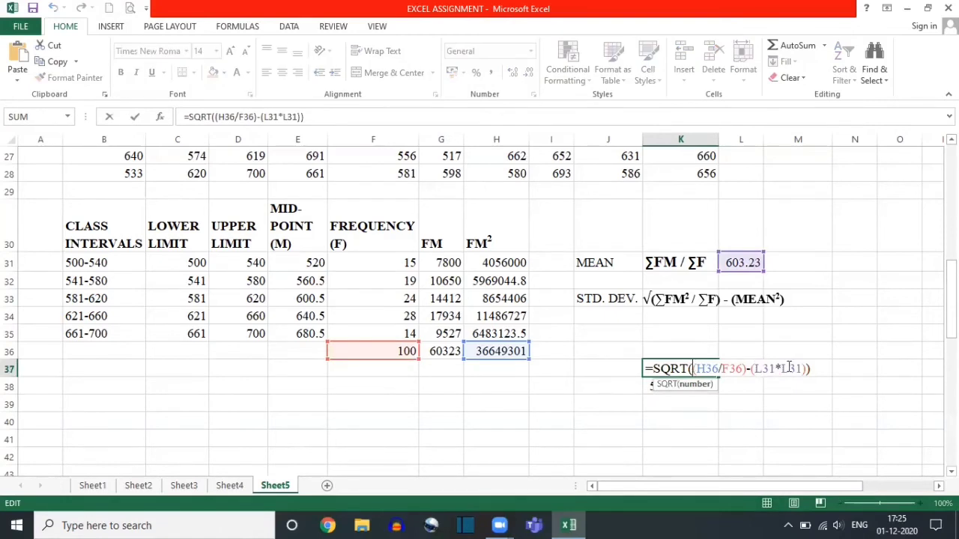
{"action": "key", "text": "Return"}
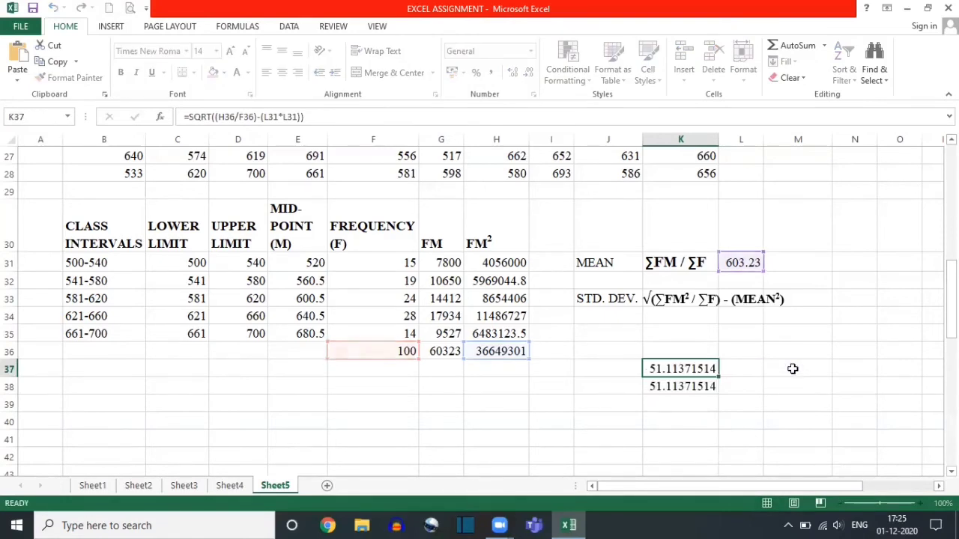
{"action": "double_click", "coordinate": [705, 385]}
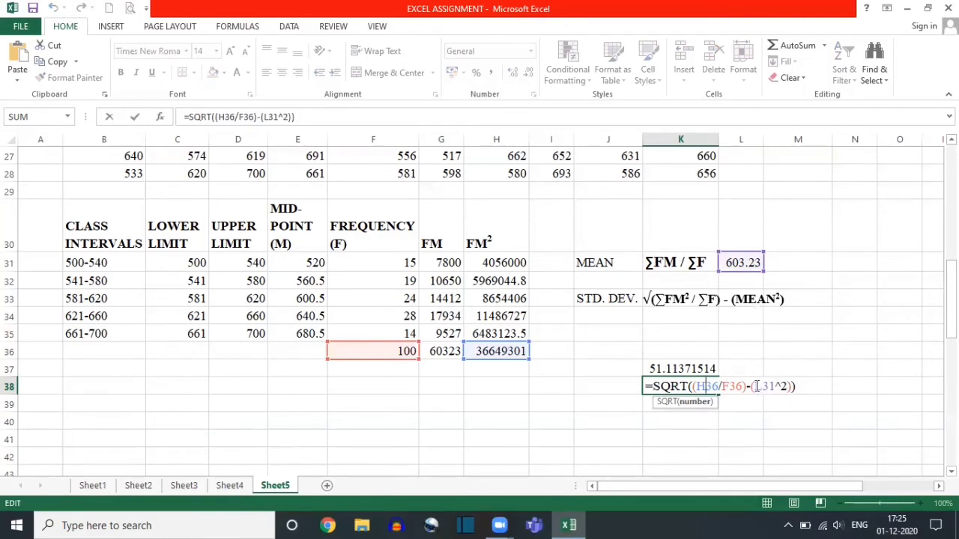
{"action": "double_click", "coordinate": [757, 385]}
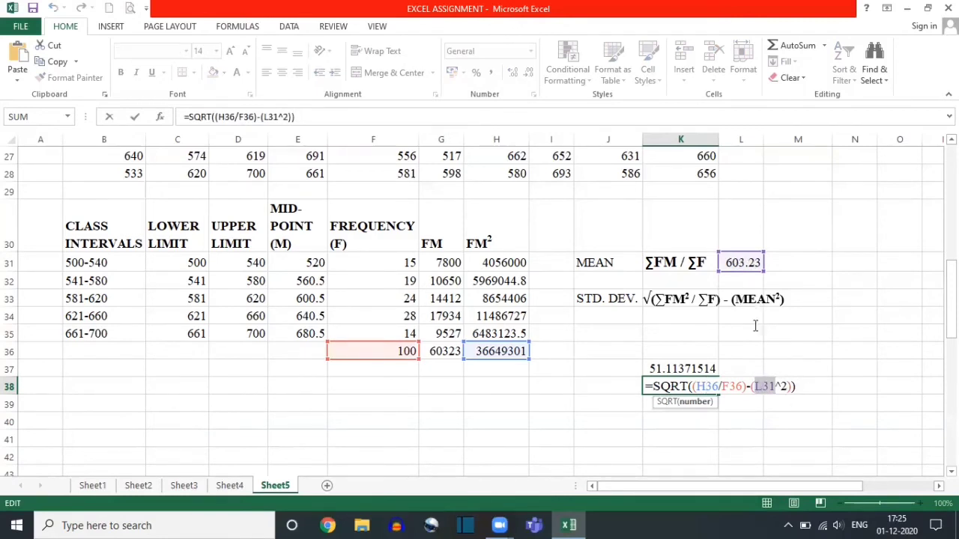
{"action": "left_click_drag", "start_coordinate": [775, 386], "coordinate": [785, 385]}
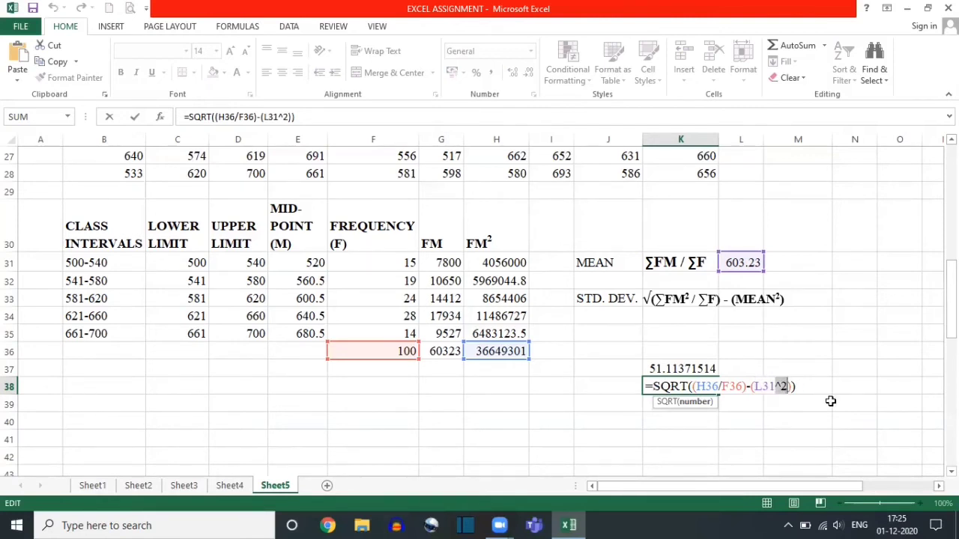
Remove the exponent from the K38 formula and re-enter ^2 after L31
{"action": "left_click", "coordinate": [786, 385]}
{"action": "key", "text": "BackSpace"}
{"action": "key", "text": "BackSpace"}
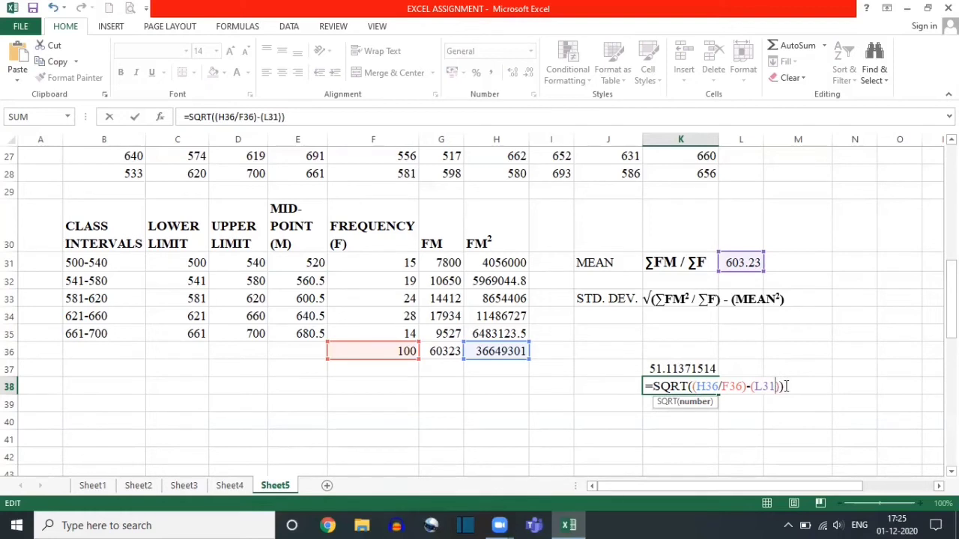
{"action": "type", "text": "^2"}
{"action": "key", "text": "Return"}
Compare the two grouped standard deviation results in K37 and K38 along with their formulas
{"action": "left_click", "coordinate": [697, 387]}
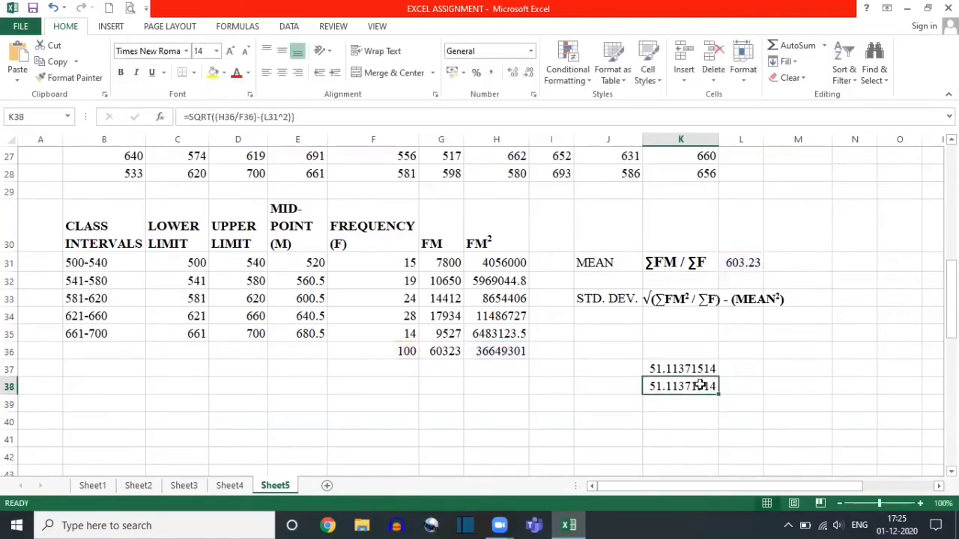
{"action": "left_click", "coordinate": [691, 365]}
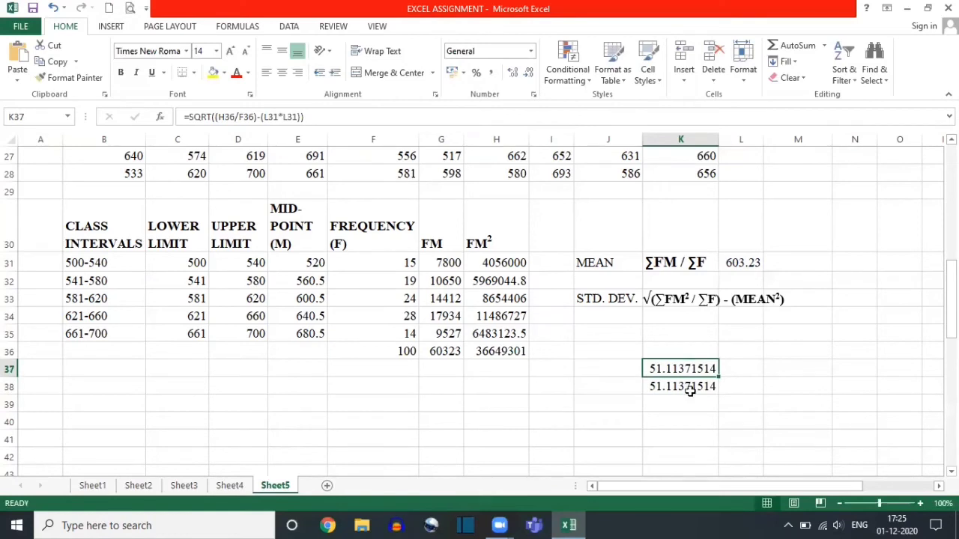
{"action": "left_click", "coordinate": [690, 391]}
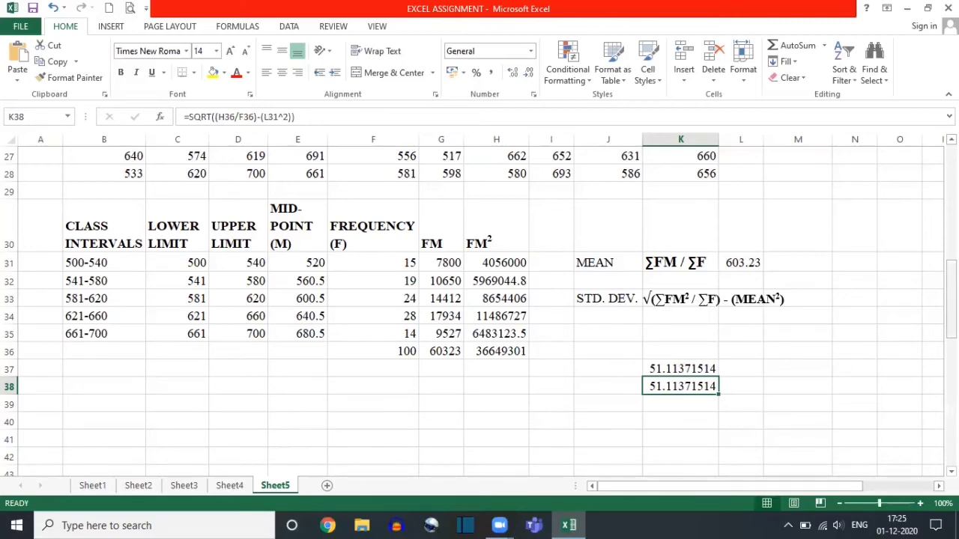
Compare the grouped mean in L31 and grouped standard deviation in K38 with the fixed data's values in N20 and N21
{"action": "left_click_drag", "start_coordinate": [950, 300], "coordinate": [950, 254]}
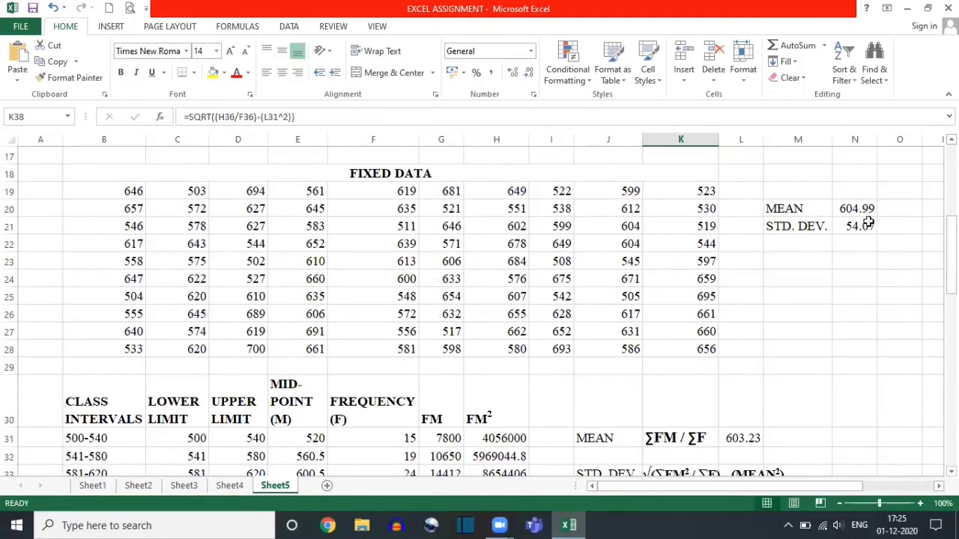
{"action": "left_click_drag", "start_coordinate": [950, 247], "coordinate": [950, 289]}
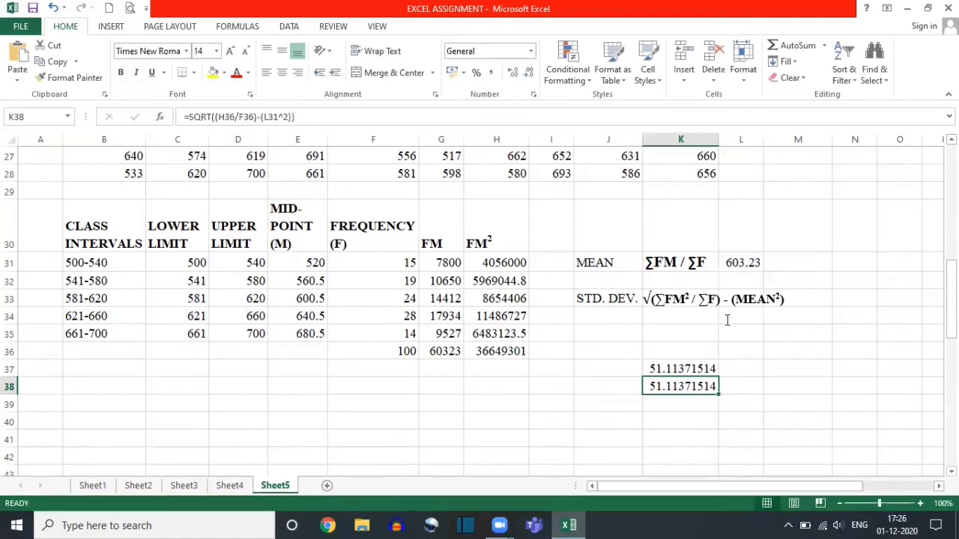
{"action": "left_click", "coordinate": [746, 264]}
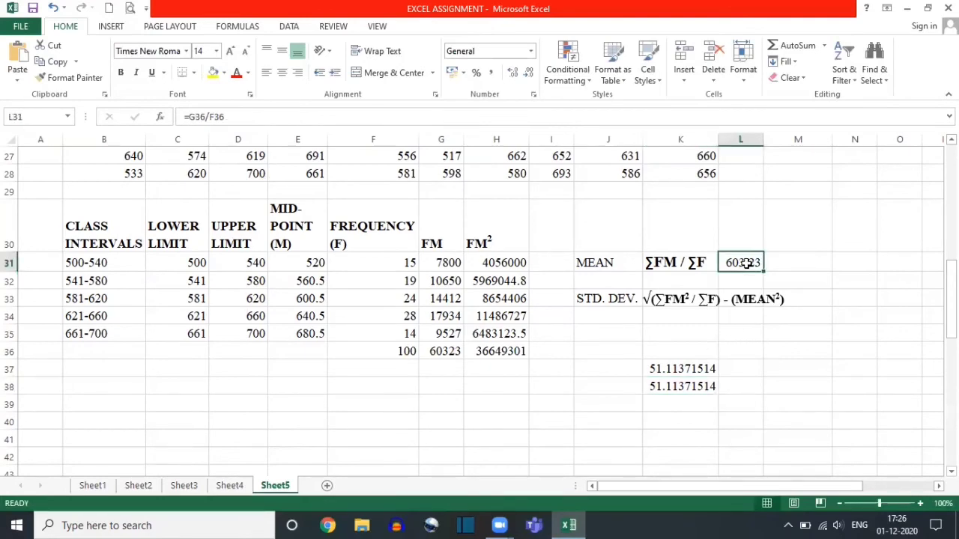
{"action": "left_click_drag", "start_coordinate": [950, 299], "coordinate": [950, 259]}
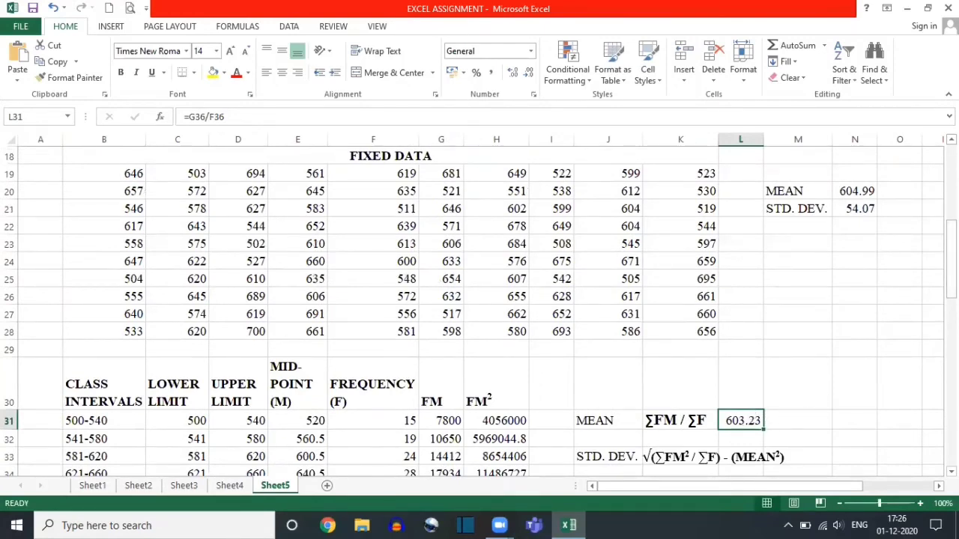
{"action": "left_click_drag", "start_coordinate": [950, 259], "coordinate": [950, 295]}
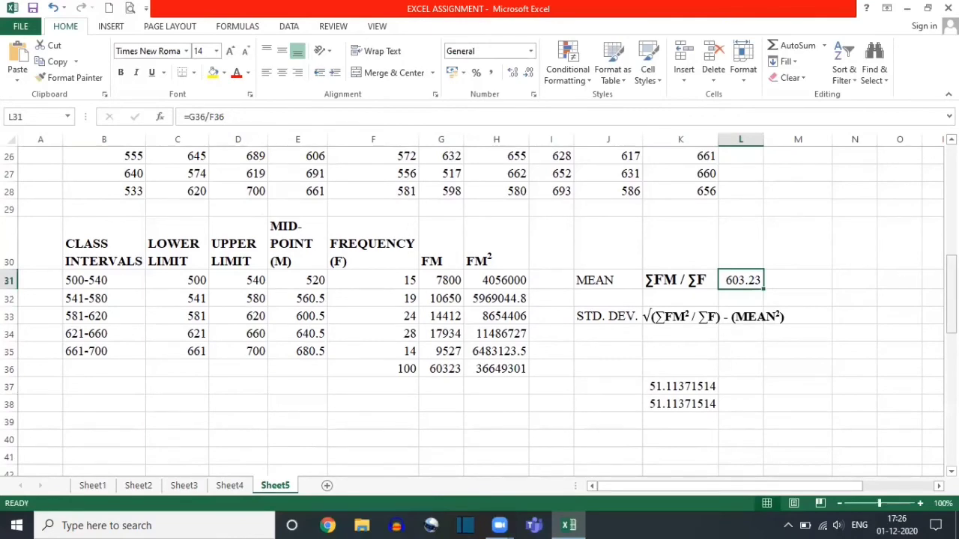
{"action": "left_click_drag", "start_coordinate": [950, 314], "coordinate": [950, 268]}
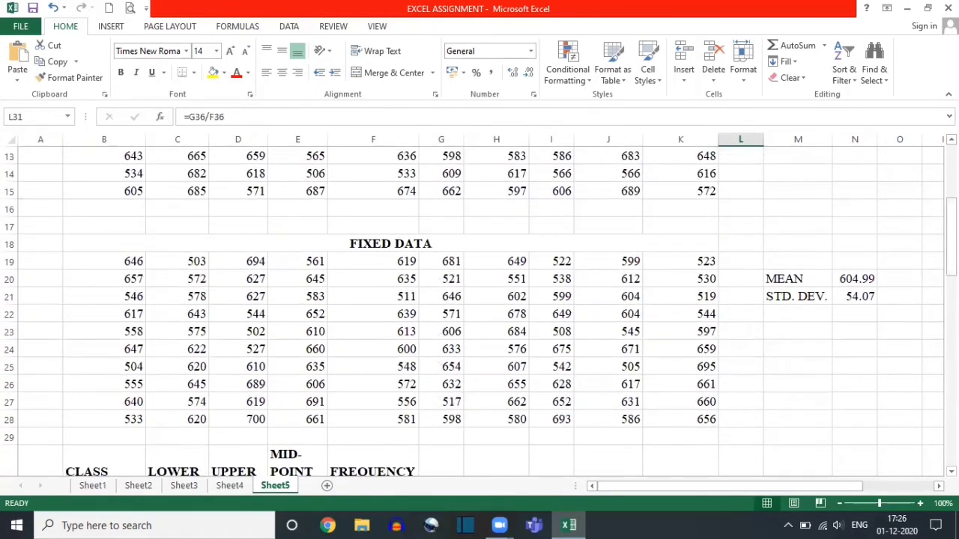
{"action": "left_click_drag", "start_coordinate": [952, 227], "coordinate": [951, 248]}
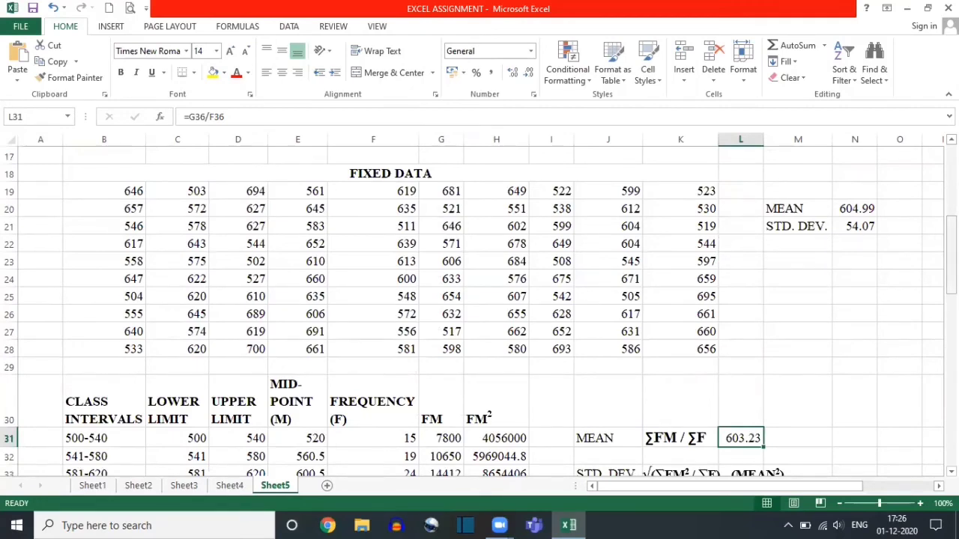
{"action": "left_click_drag", "start_coordinate": [951, 248], "coordinate": [952, 284]}
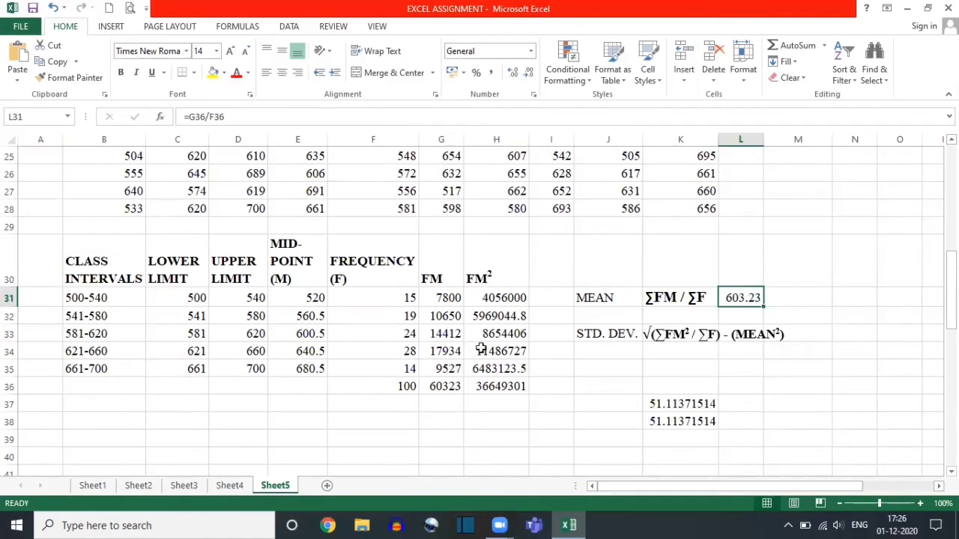
Insert a 2-D pie chart of the class frequencies in F31:F35
{"action": "left_click", "coordinate": [360, 295]}
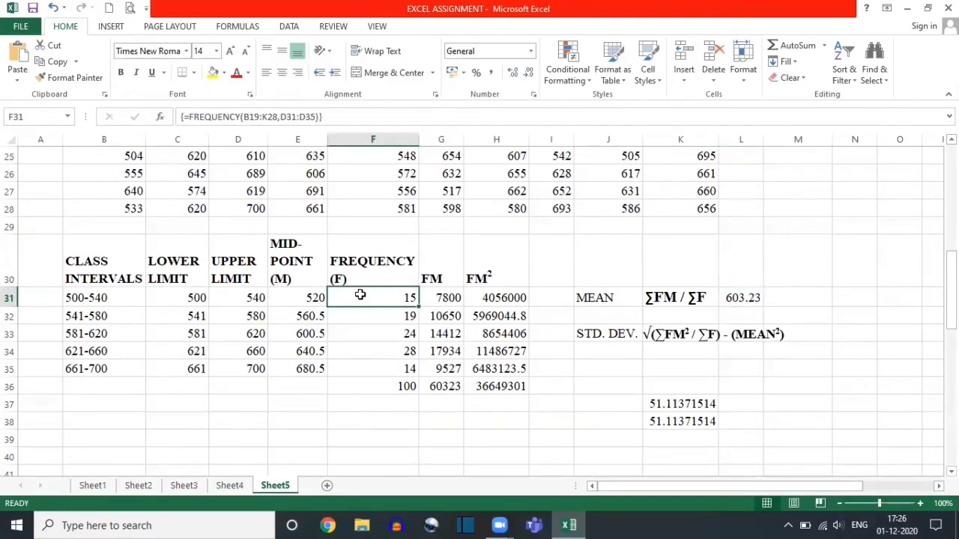
{"action": "left_click_drag", "start_coordinate": [360, 295], "coordinate": [401, 366]}
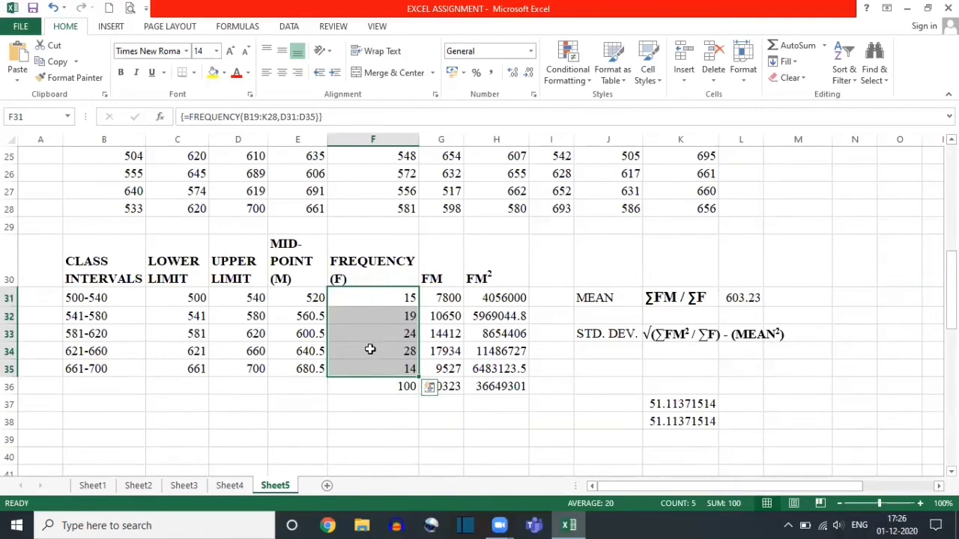
{"action": "left_click", "coordinate": [110, 27]}
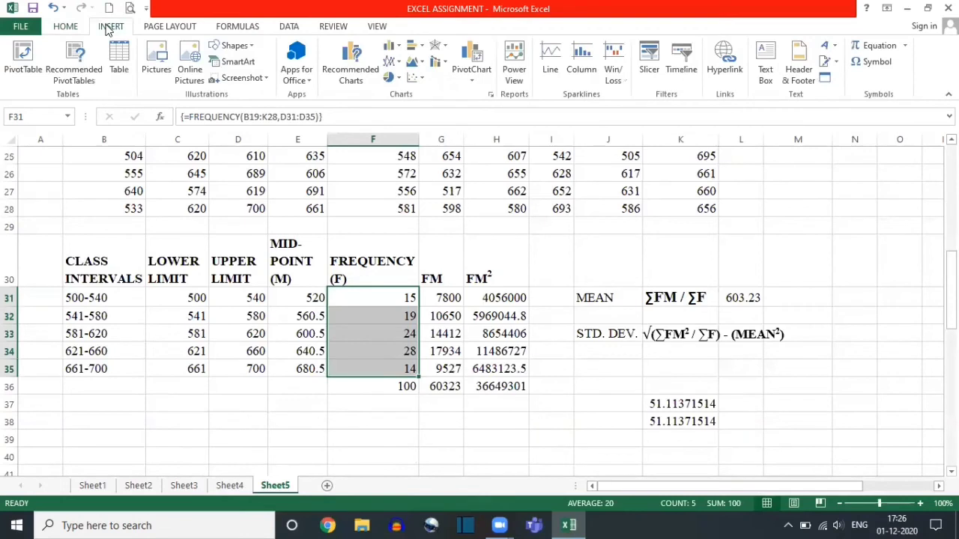
{"action": "left_click", "coordinate": [399, 79]}
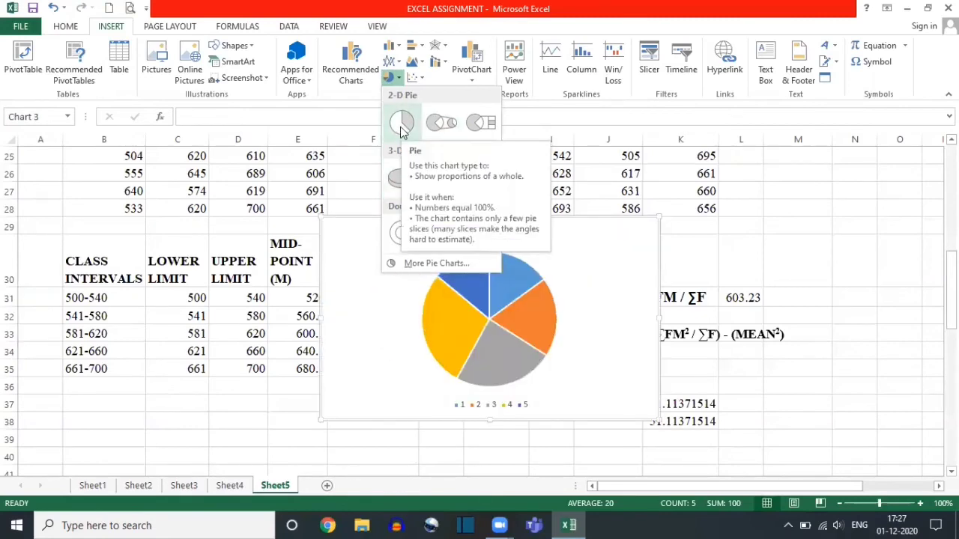
{"action": "left_click", "coordinate": [402, 126]}
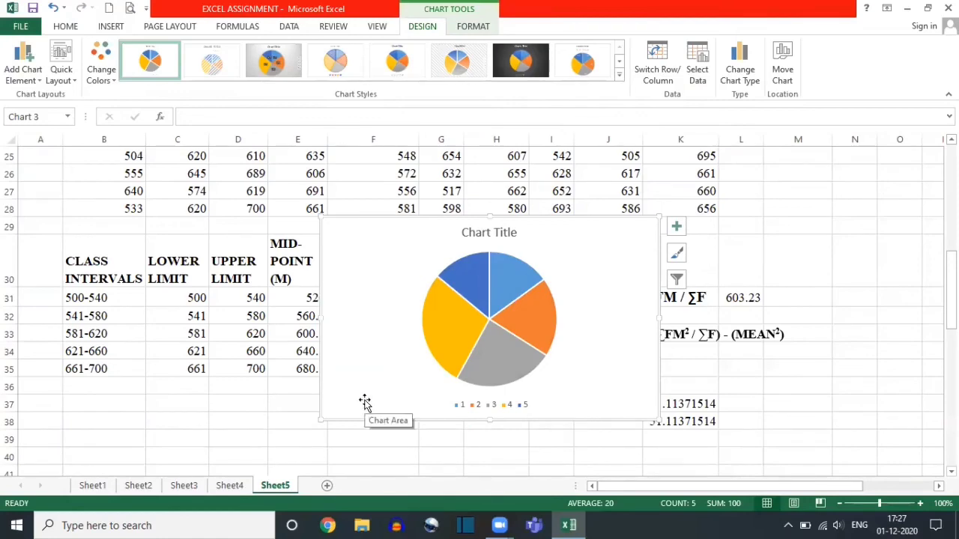
Set the pie chart's category axis labels to the class intervals in B31:B35
{"action": "left_click", "coordinate": [698, 75]}
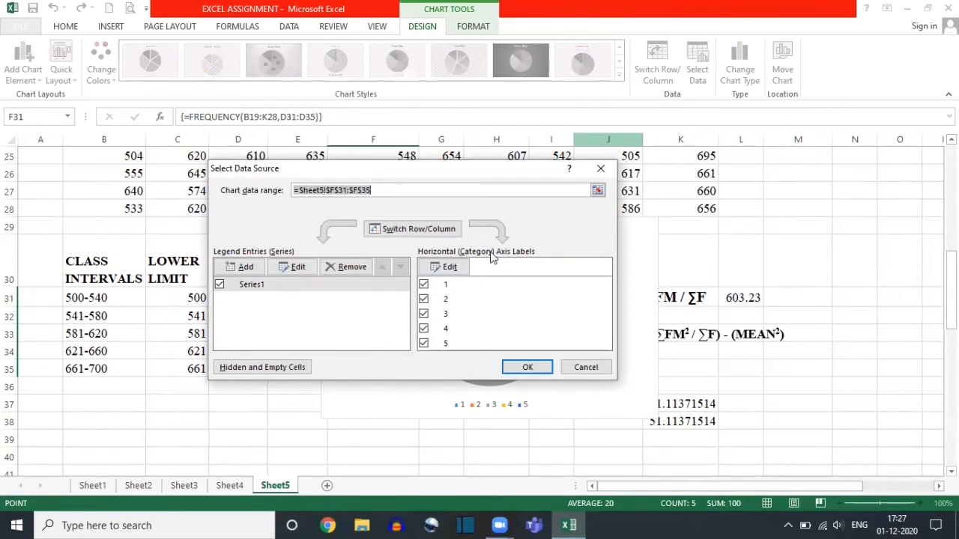
{"action": "left_click", "coordinate": [448, 269]}
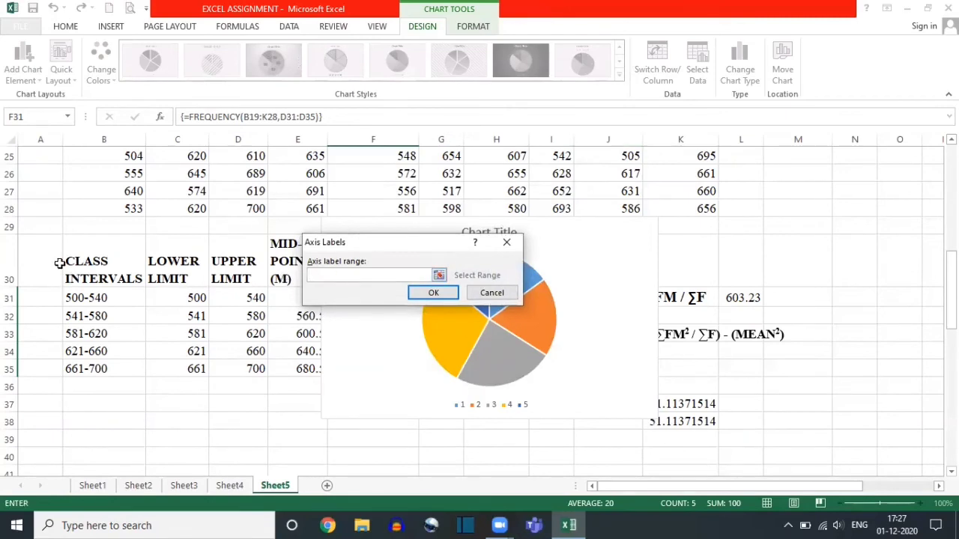
{"action": "left_click", "coordinate": [86, 297]}
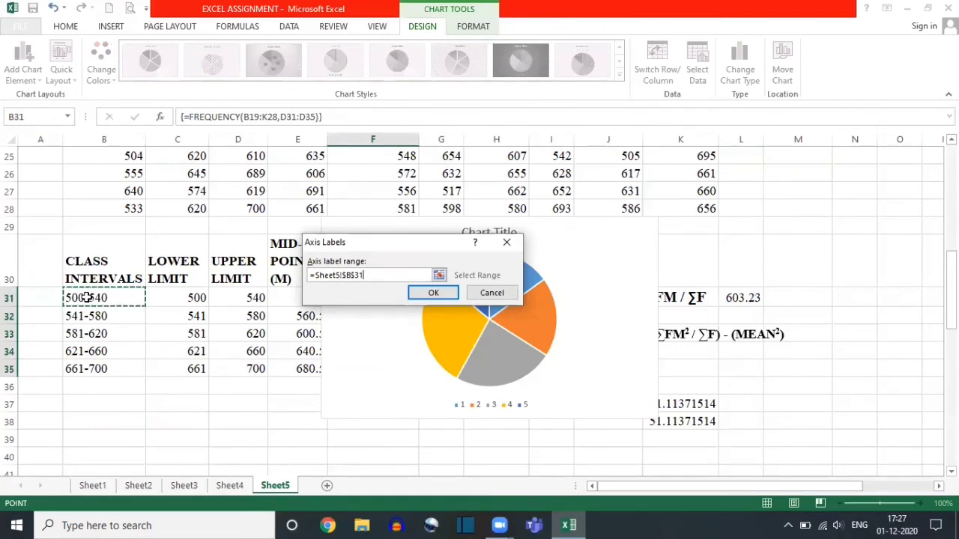
{"action": "key", "text": "shift+Down"}
{"action": "key", "text": "shift+Down"}
{"action": "key", "text": "shift+Down"}
{"action": "key", "text": "shift+Down"}
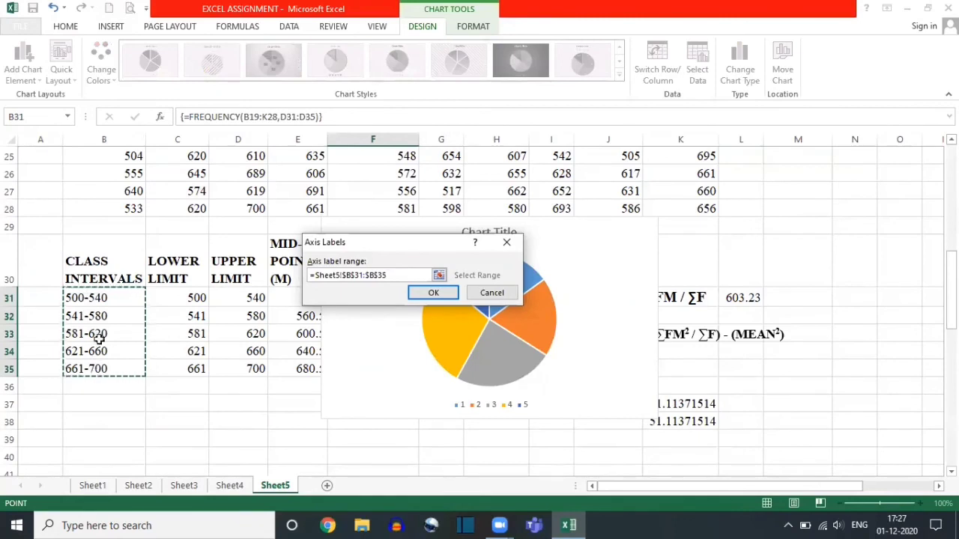
{"action": "left_click", "coordinate": [434, 293]}
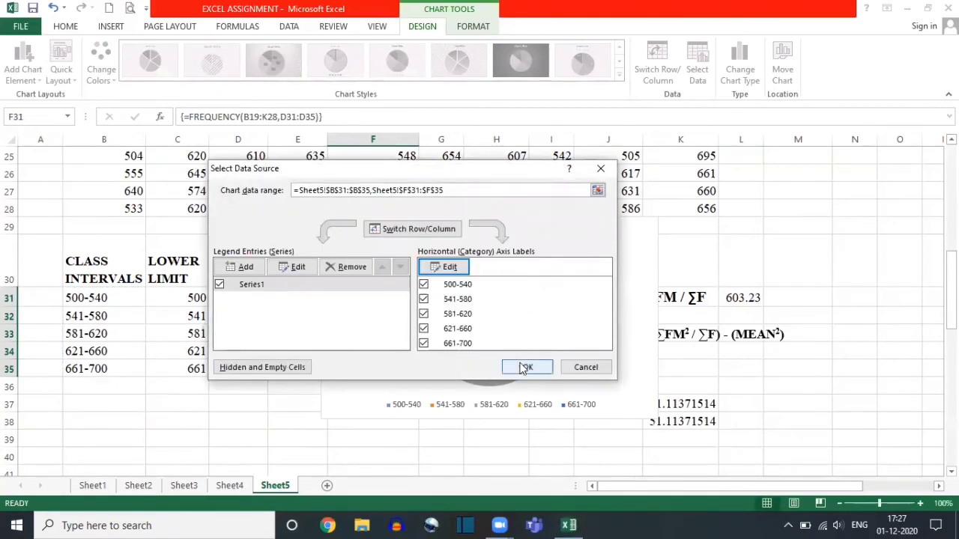
{"action": "left_click", "coordinate": [525, 368]}
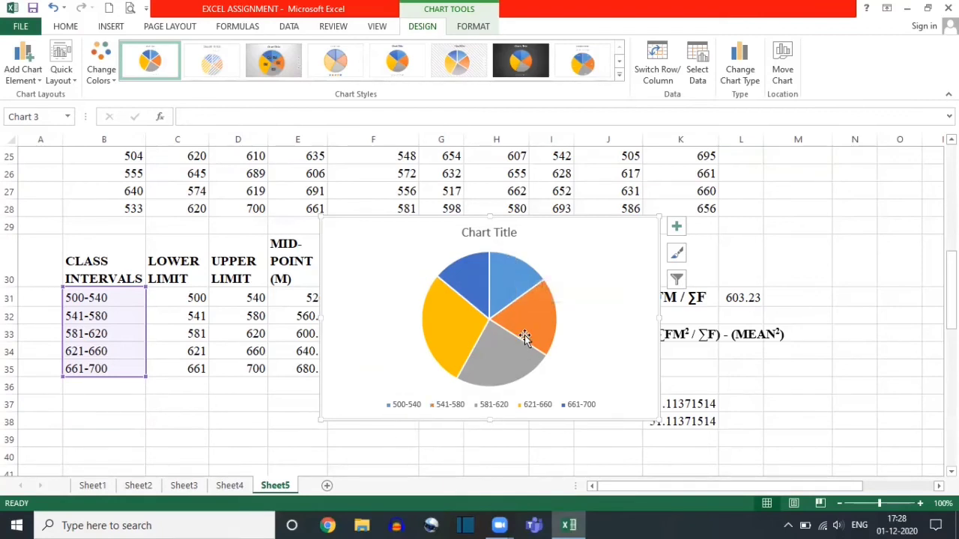
Replace the pie chart's placeholder title with FREQUENCY DISTRIBUTION
{"action": "mouse_move", "coordinate": [524, 335]}
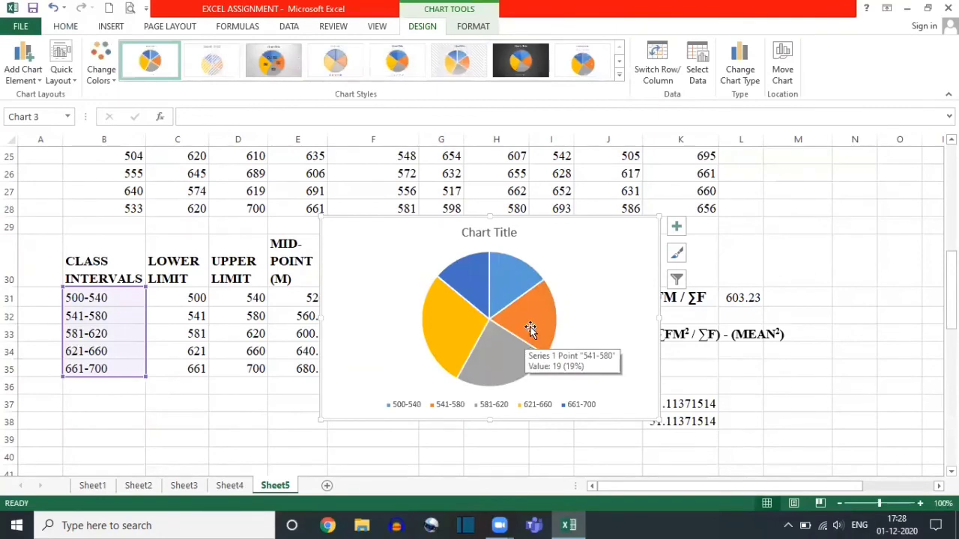
{"action": "left_click", "coordinate": [494, 232]}
{"action": "double_click", "coordinate": [517, 232]}
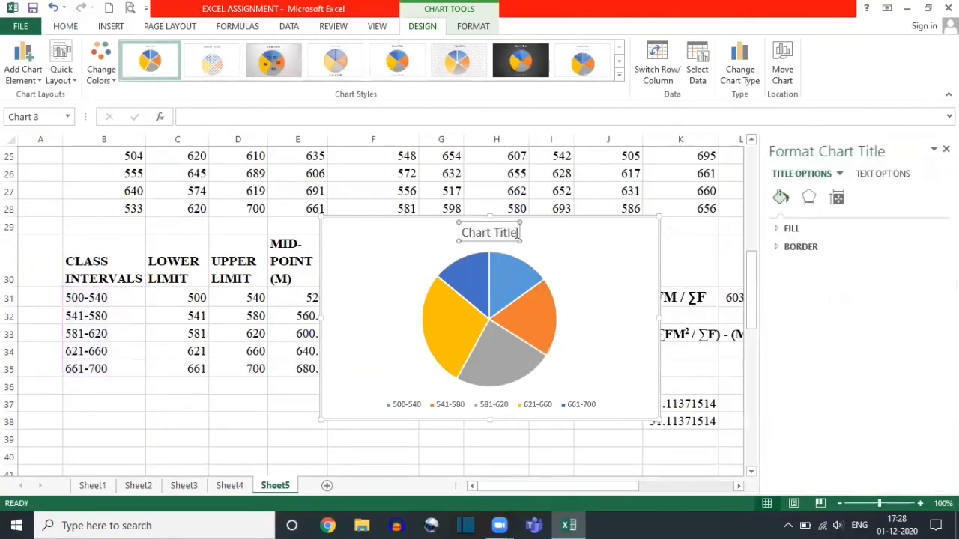
{"action": "left_click", "coordinate": [518, 233]}
{"action": "key", "text": "BackSpace"}
{"action": "key", "text": "BackSpace"}
{"action": "key", "text": "BackSpace"}
{"action": "key", "text": "BackSpace"}
{"action": "key", "text": "BackSpace"}
{"action": "key", "text": "BackSpace"}
{"action": "key", "text": "BackSpace"}
{"action": "key", "text": "BackSpace"}
{"action": "key", "text": "BackSpace"}
{"action": "key", "text": "BackSpace"}
{"action": "key", "text": "BackSpace"}
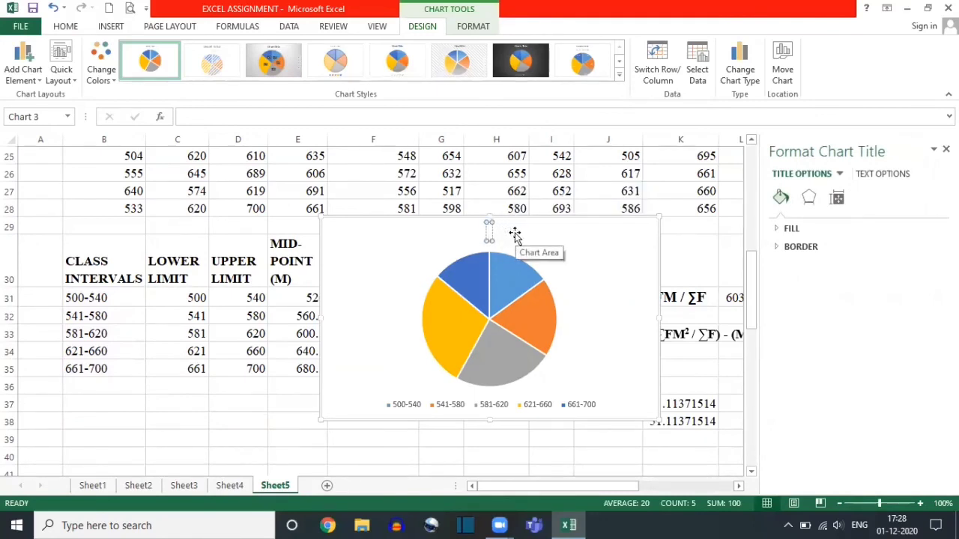
{"action": "type", "text": "FREQUE"}
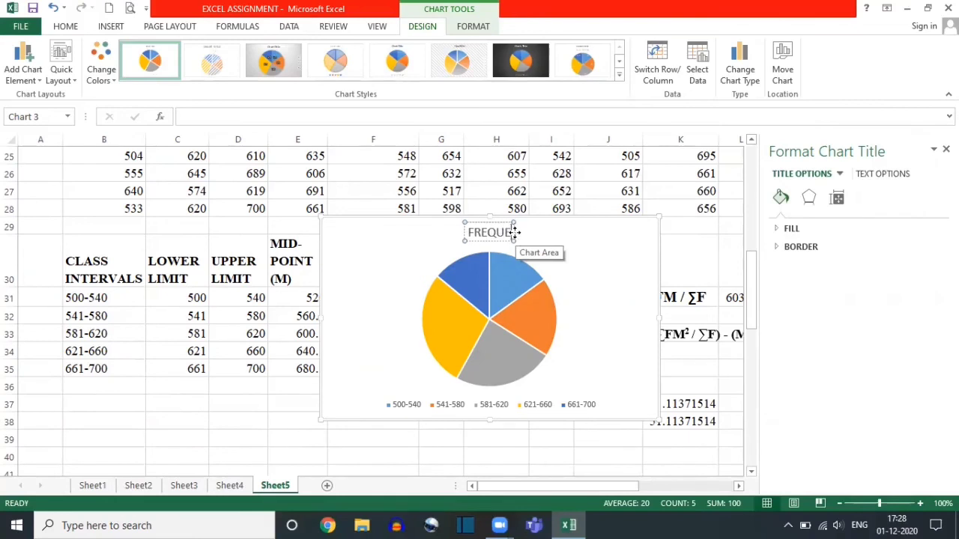
{"action": "type", "text": "NCY DISTR"}
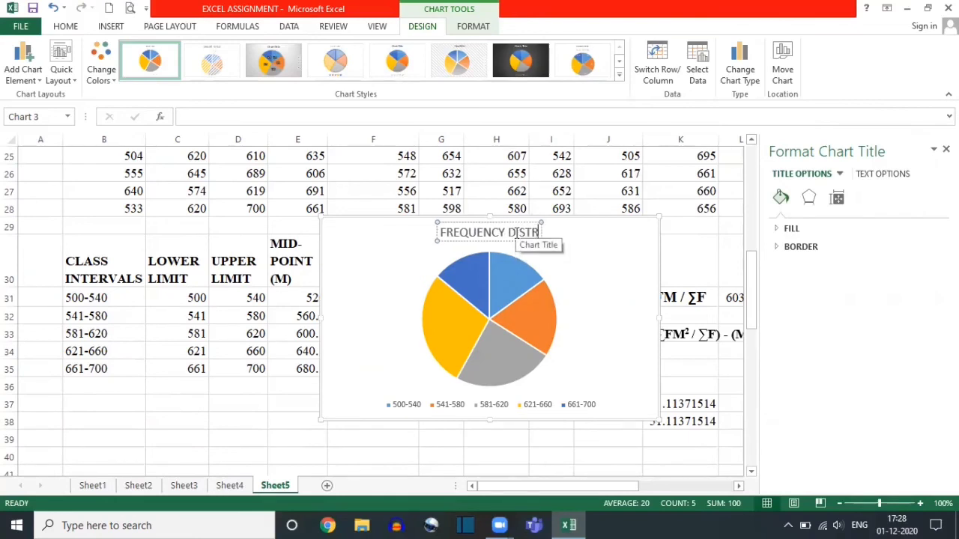
{"action": "type", "text": "IBUTION"}
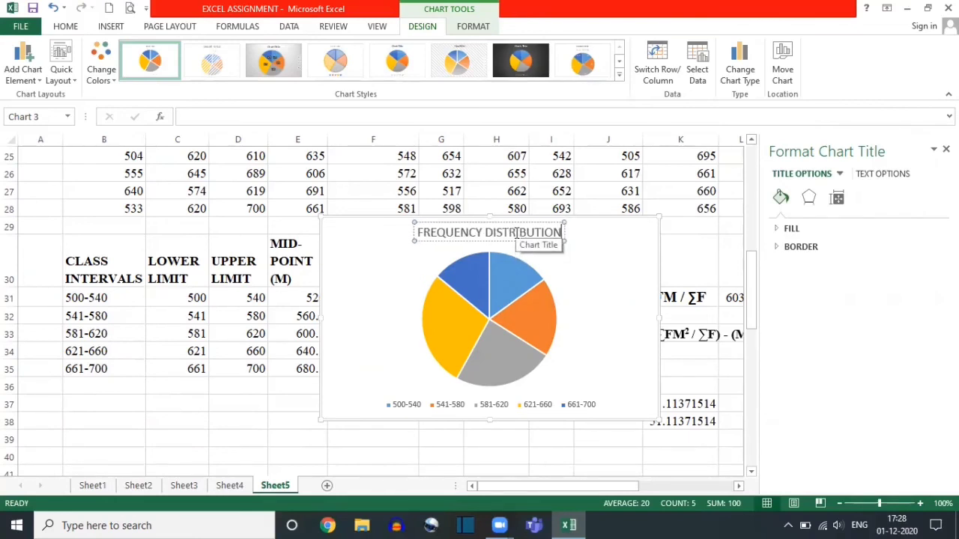
{"action": "left_click", "coordinate": [400, 332]}
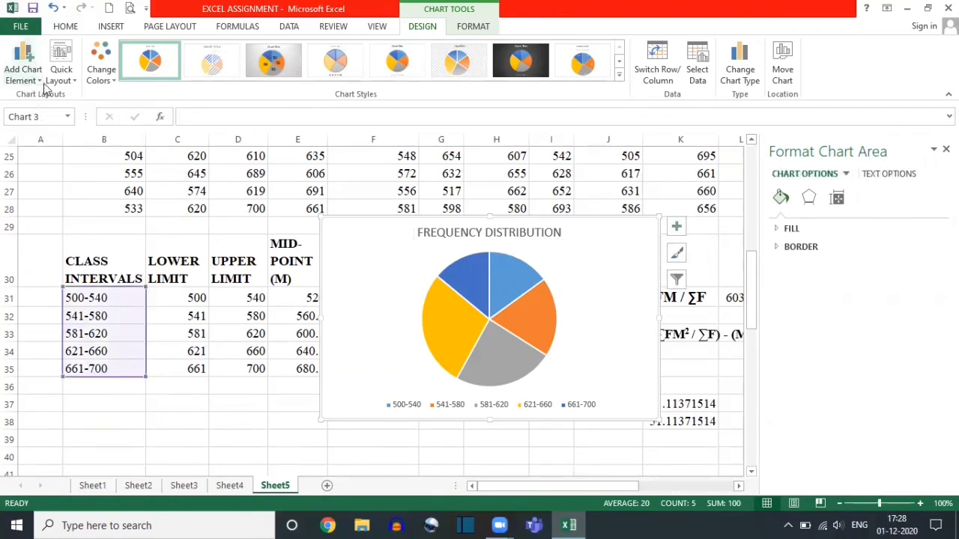
Add data labels to the pie chart, positioned at the center of each slice
{"action": "left_click", "coordinate": [36, 81]}
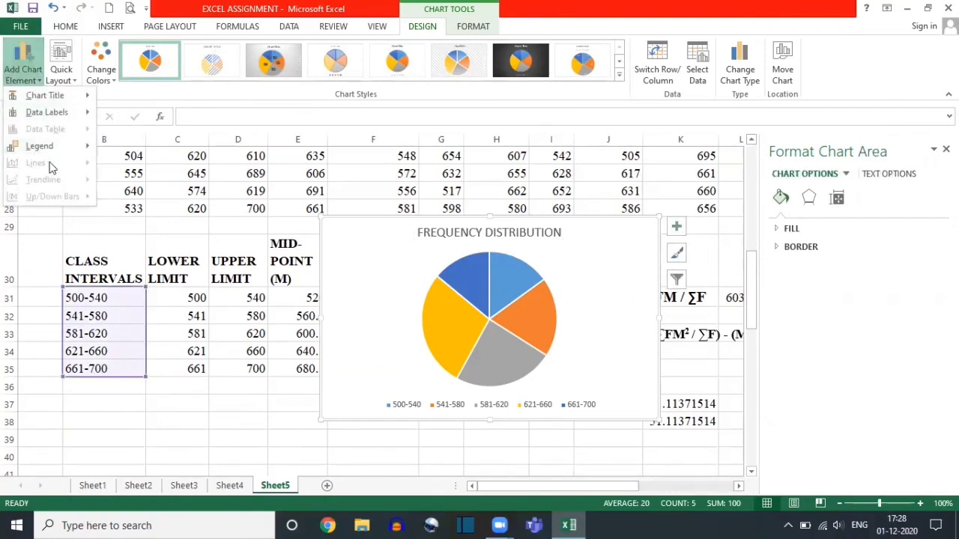
{"action": "mouse_move", "coordinate": [35, 95]}
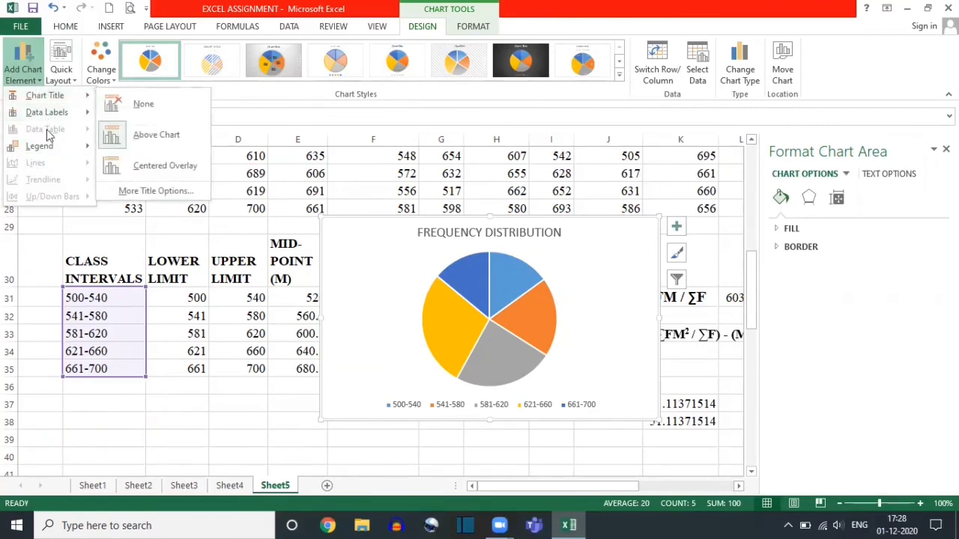
{"action": "mouse_move", "coordinate": [46, 112]}
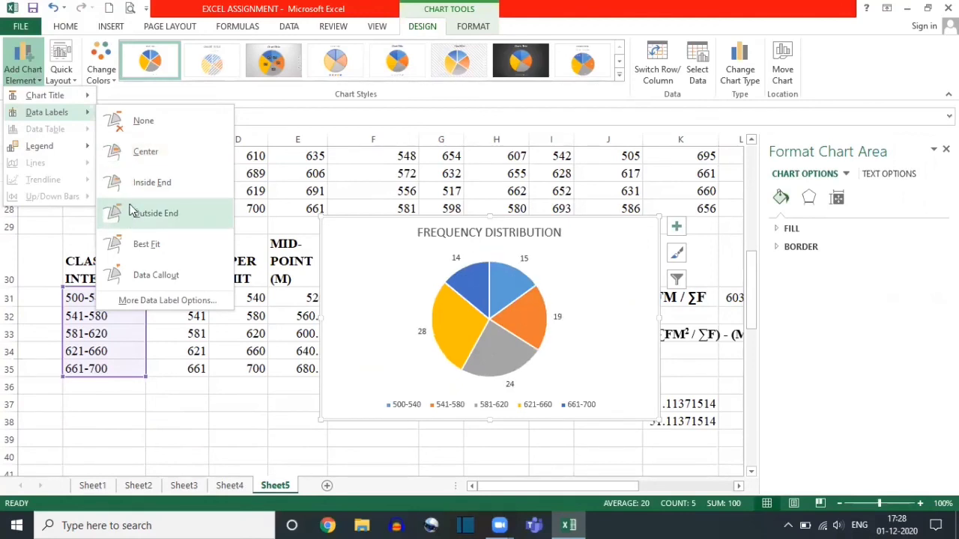
{"action": "left_click", "coordinate": [138, 154]}
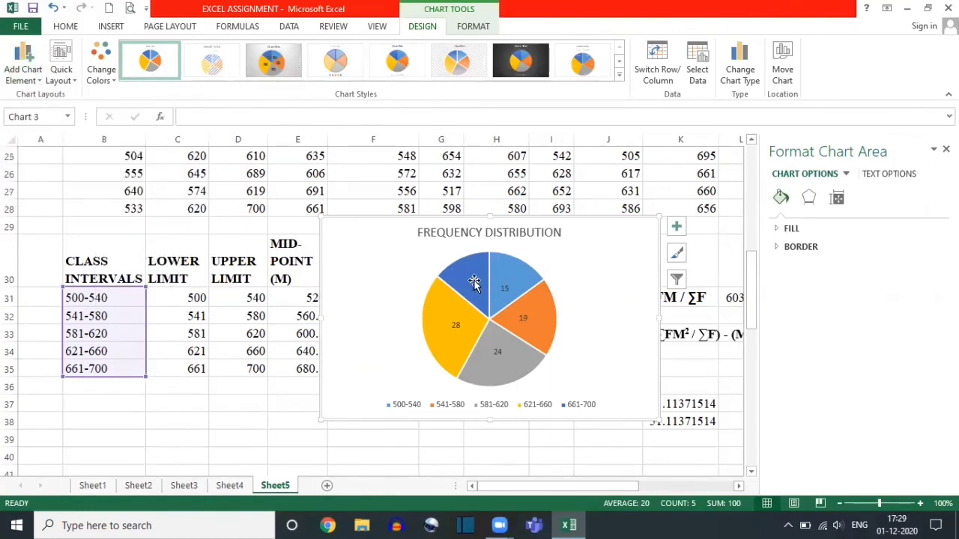
Move the pie chart clear of the frequency column and close the chart area formatting pane
{"action": "left_click_drag", "start_coordinate": [408, 242], "coordinate": [533, 224]}
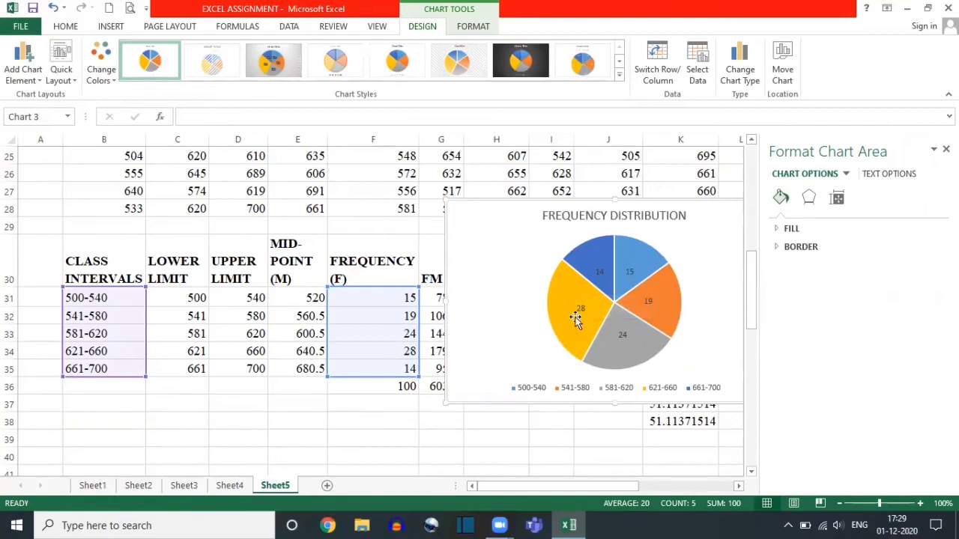
{"action": "mouse_move", "coordinate": [571, 317]}
{"action": "left_click", "coordinate": [945, 149]}
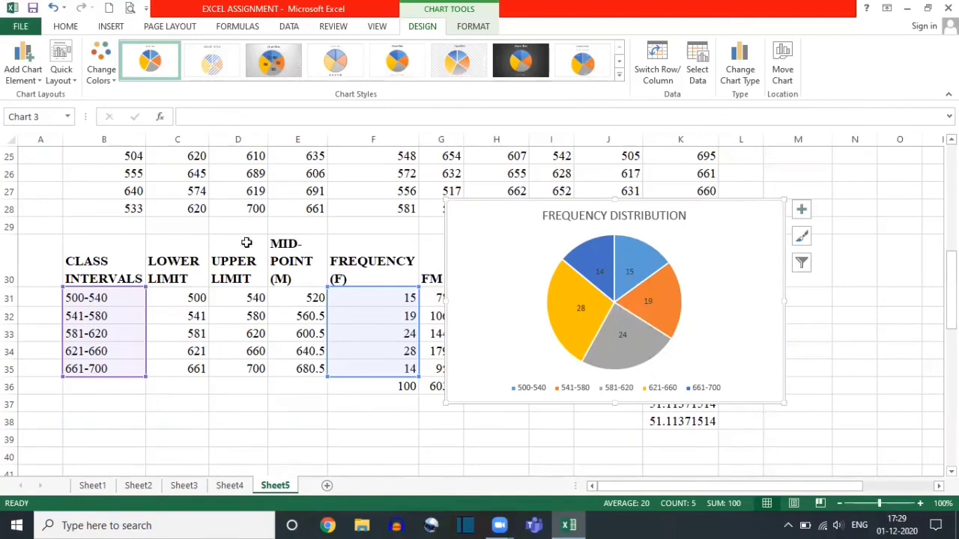
Place the pie chart's legend on the right side of the chart
{"action": "left_click", "coordinate": [33, 80]}
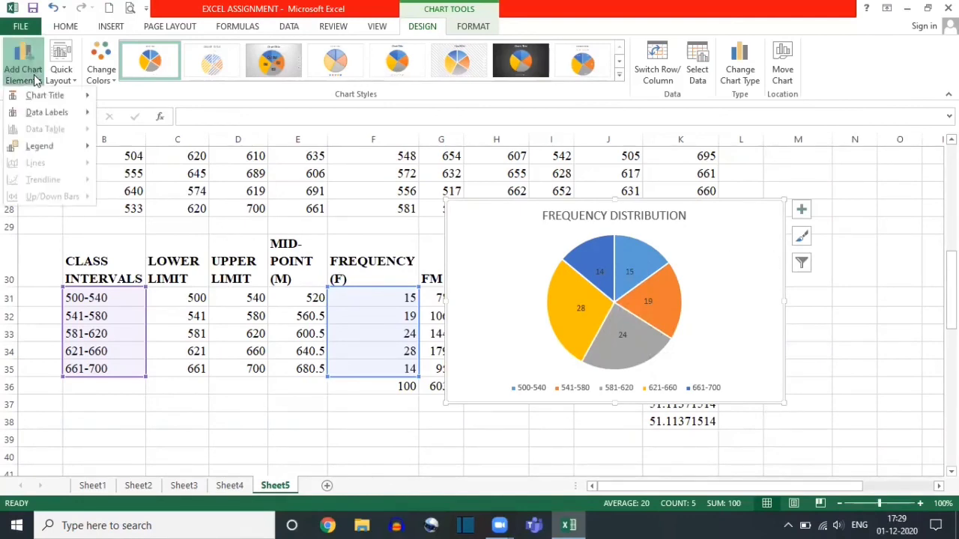
{"action": "mouse_move", "coordinate": [57, 152]}
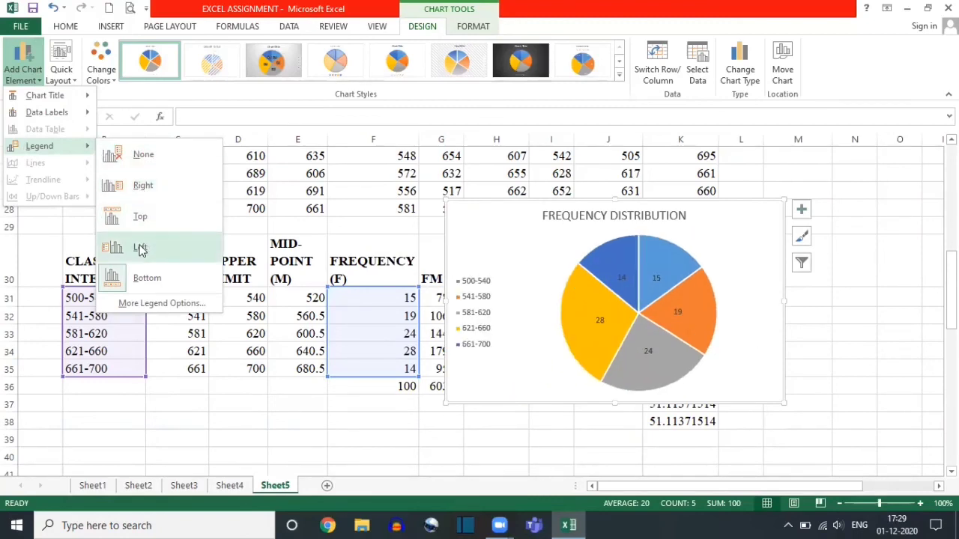
{"action": "left_click", "coordinate": [141, 187]}
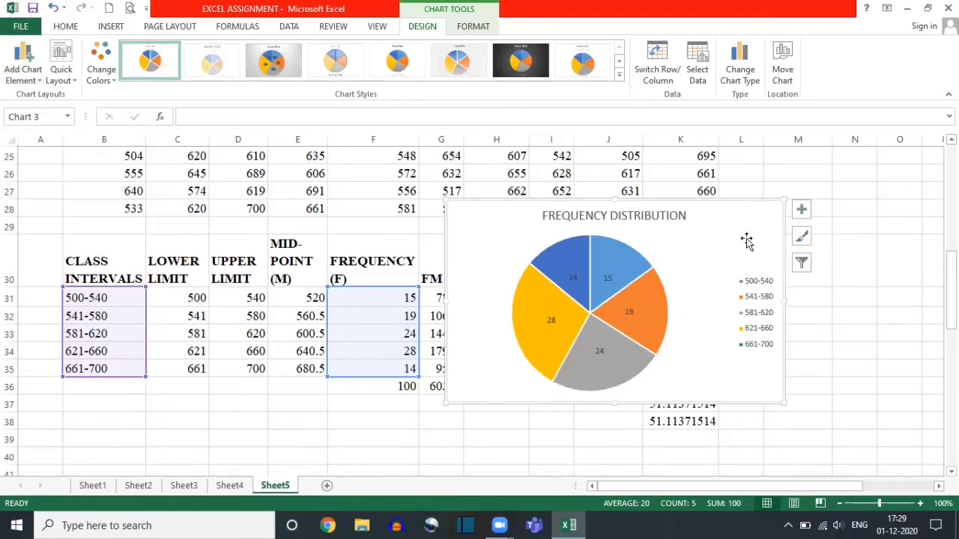
{"action": "mouse_move", "coordinate": [529, 322]}
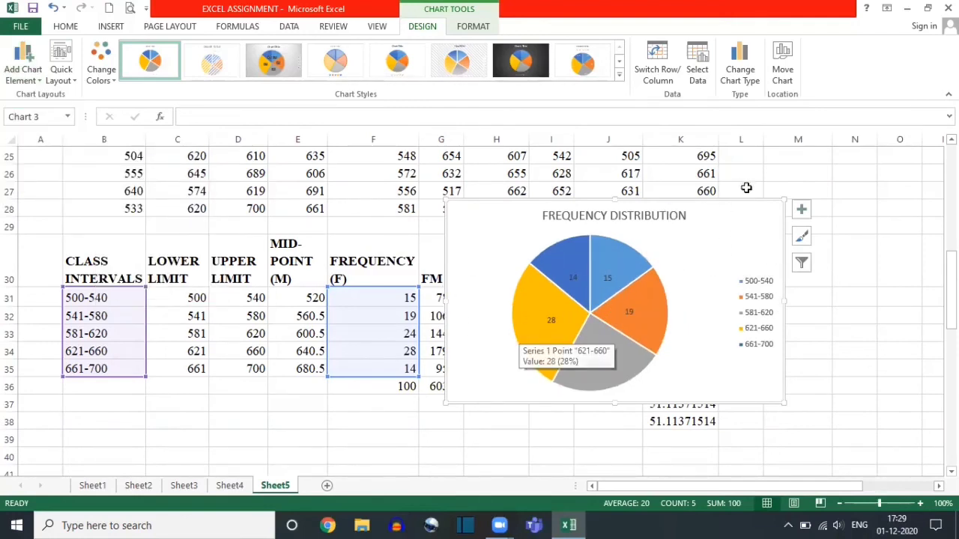
Move the pie chart below the class interval table, covering about rows 37 to 48, and deselect it
{"action": "left_click", "coordinate": [912, 312]}
{"action": "left_click", "coordinate": [708, 221]}
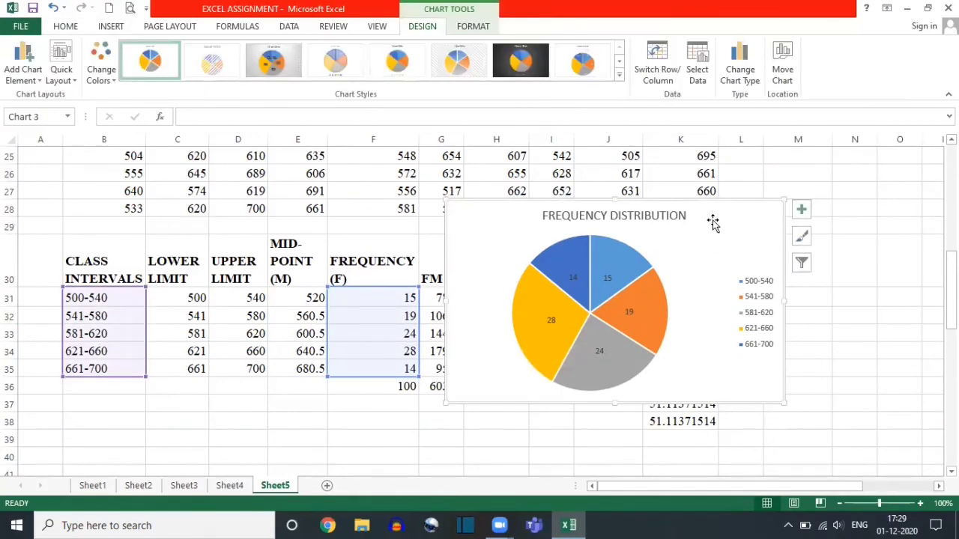
{"action": "left_click_drag", "start_coordinate": [713, 223], "coordinate": [411, 424]}
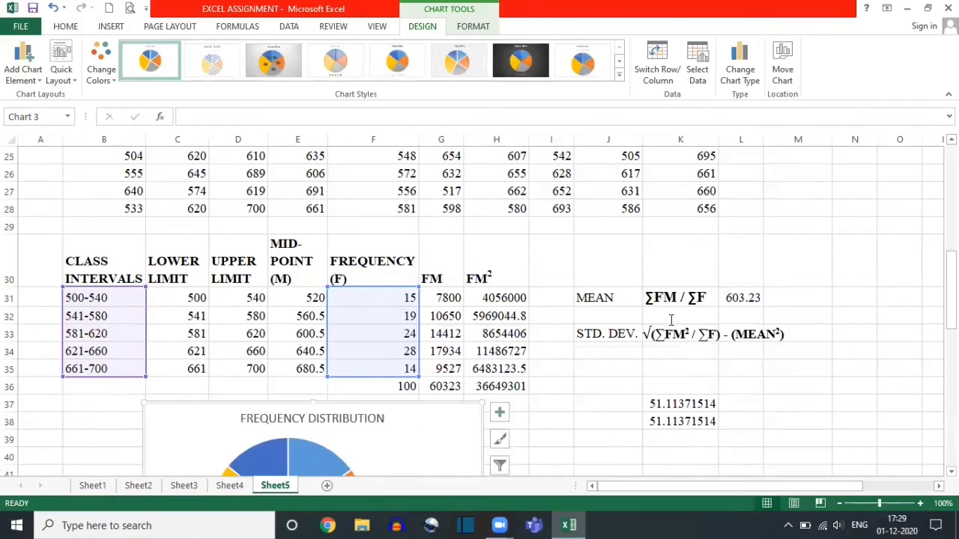
{"action": "scroll", "coordinate": [670, 320], "scroll_direction": "down", "scroll_amount": 2}
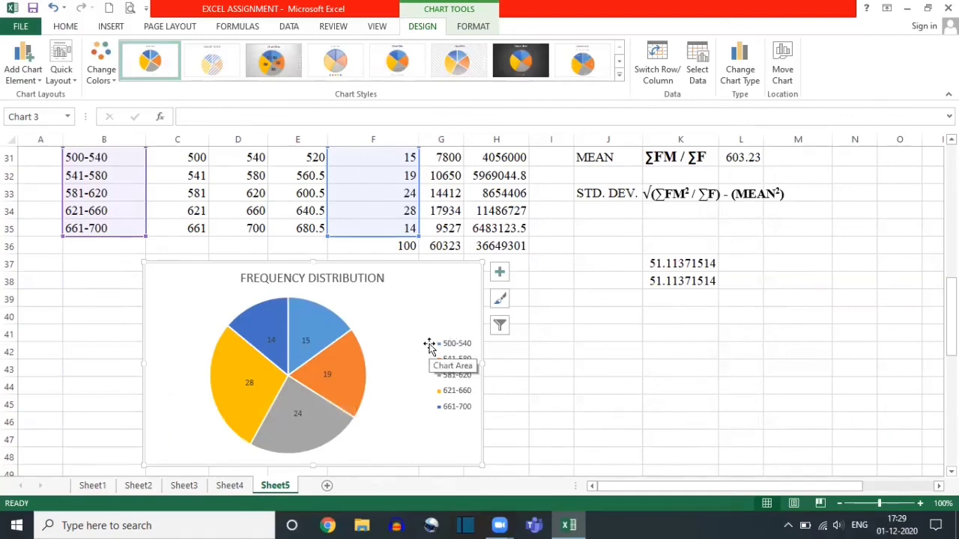
{"action": "left_click", "coordinate": [641, 309]}
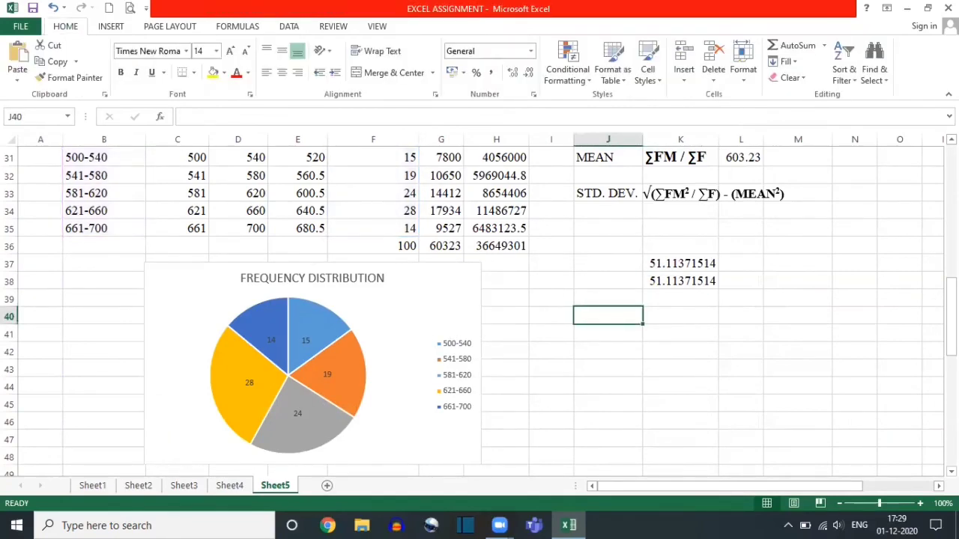
{"action": "left_click_drag", "start_coordinate": [950, 315], "coordinate": [950, 263]}
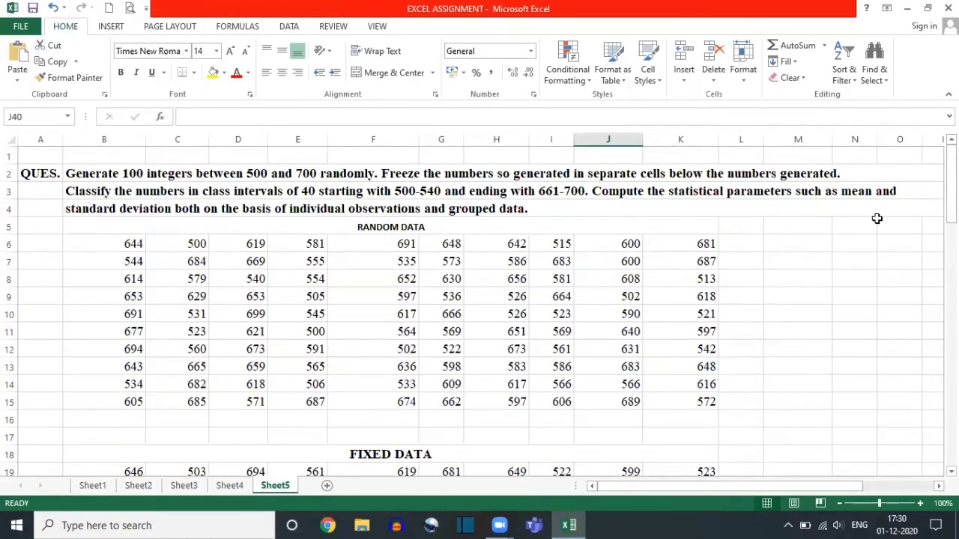